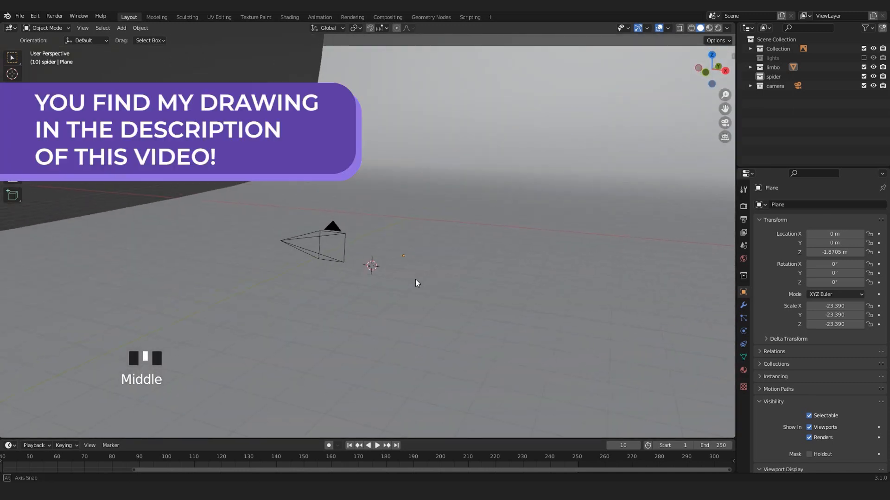
- Bring the spider.jpg drawing from the image reference folder into the front view as a reference image
scroll(405, 267, down, 2)
scroll(399, 262, up, 1)
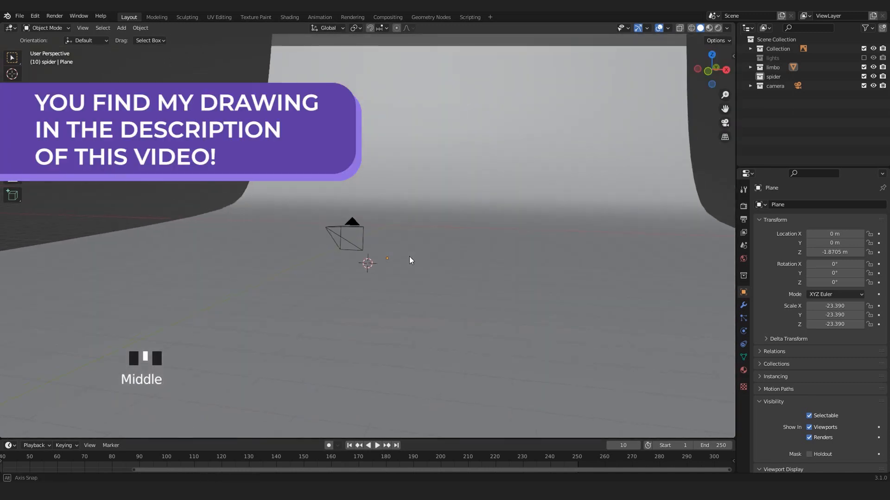
key(KP_1)
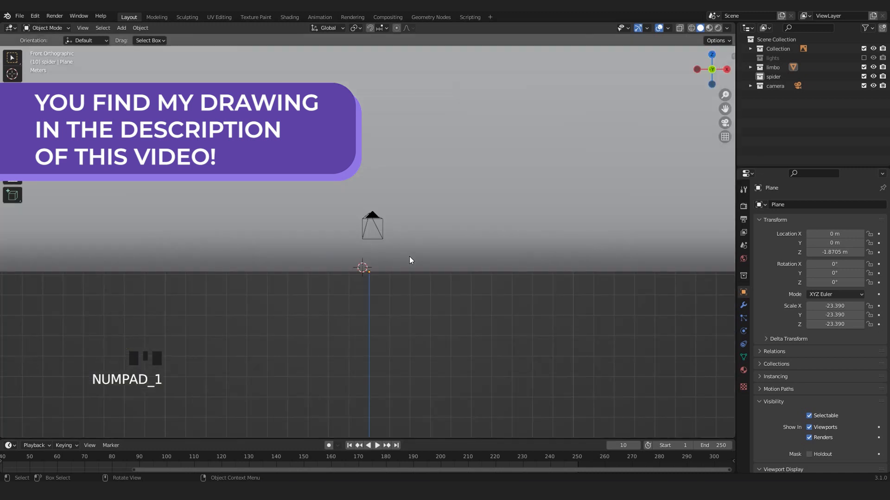
scroll(410, 257, up, 4)
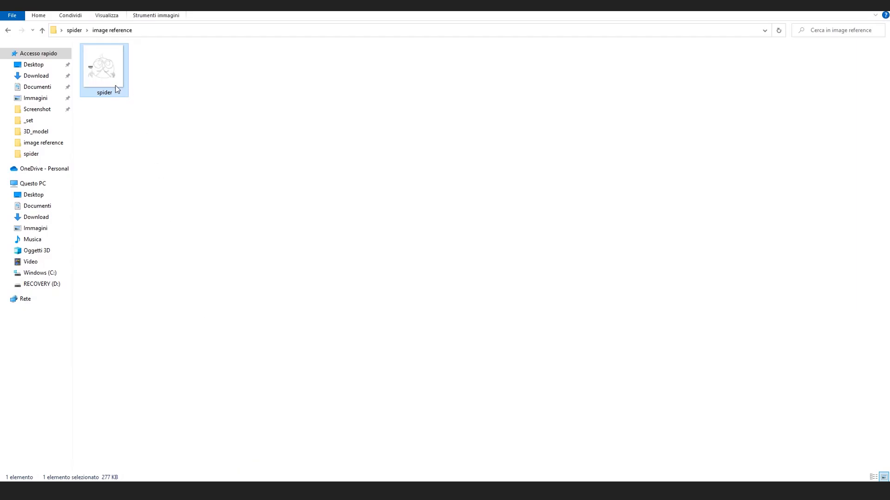
drag(114, 86, 369, 426)
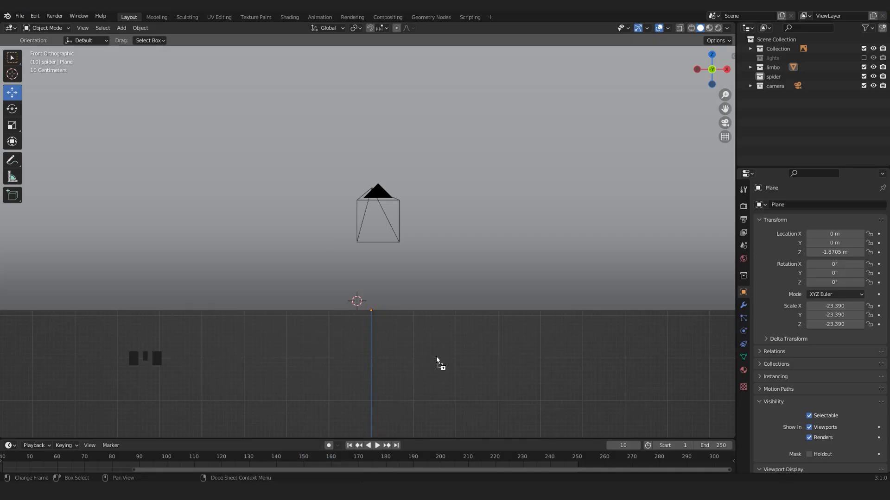
drag(446, 342, 446, 343)
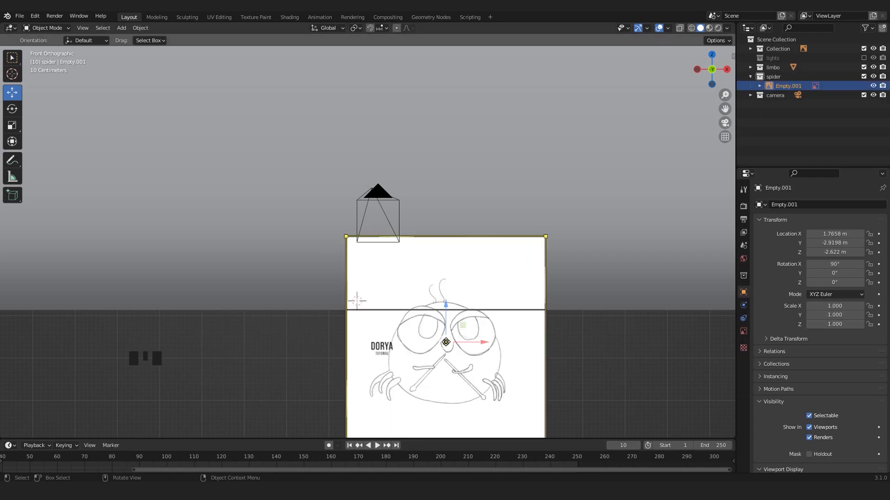
- Move the reference image up and toward the scene centre, to about X 0.29 m and Z 0.29 m
scroll(458, 315, down, 1)
drag(433, 281, 434, 176)
scroll(439, 223, up, 1)
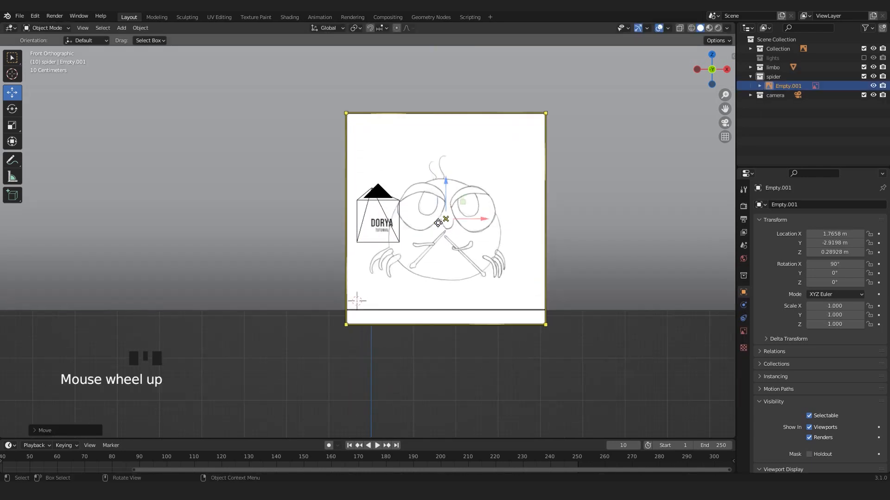
drag(479, 219, 424, 223)
middle_drag(423, 224, 392, 229)
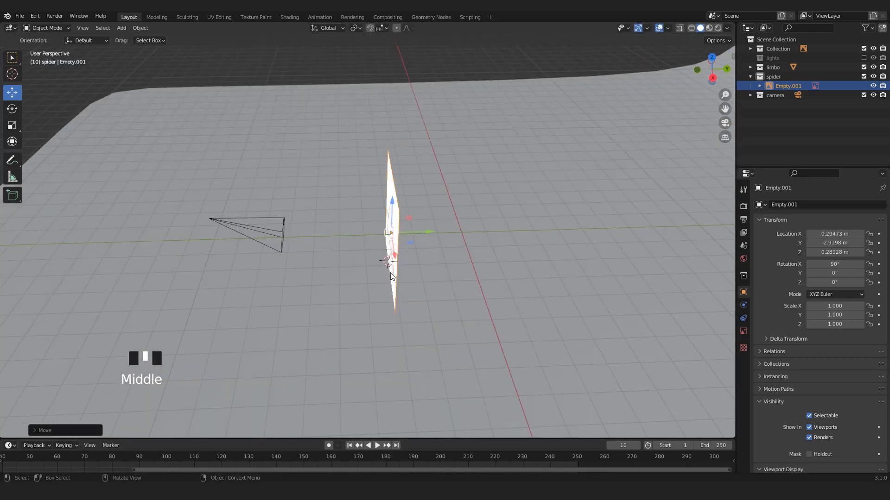
- Fit the reference image inside the camera frame by scaling it to about 0.498 and lowering it to about Z -1.0 m
key(KP_1)
key(KP_0)
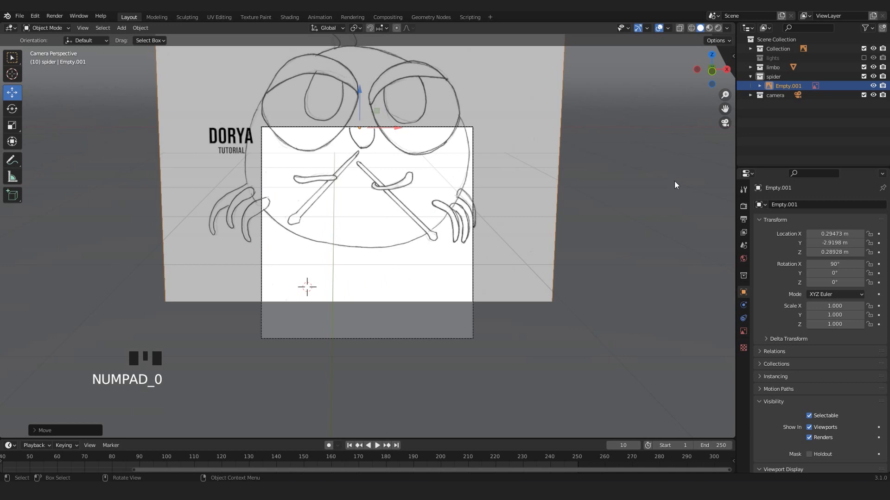
key(s)
click(392, 114)
drag(360, 89, 379, 201)
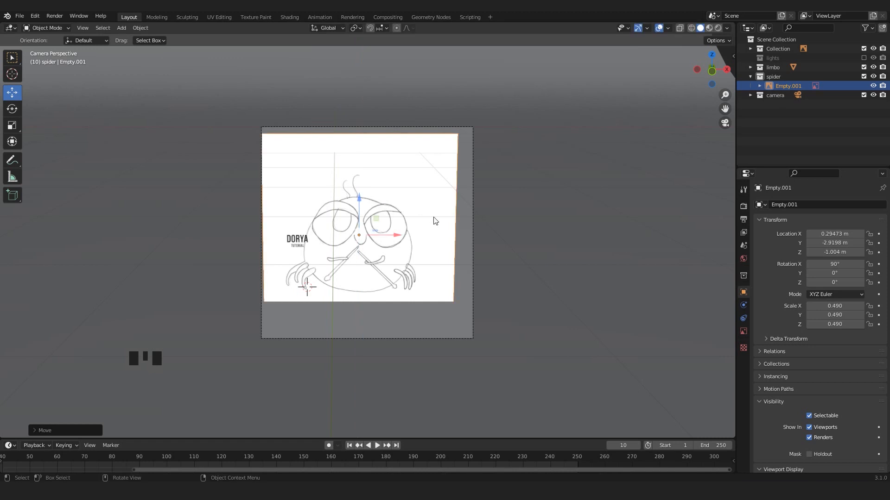
key(s)
click(460, 210)
key(KP_1)
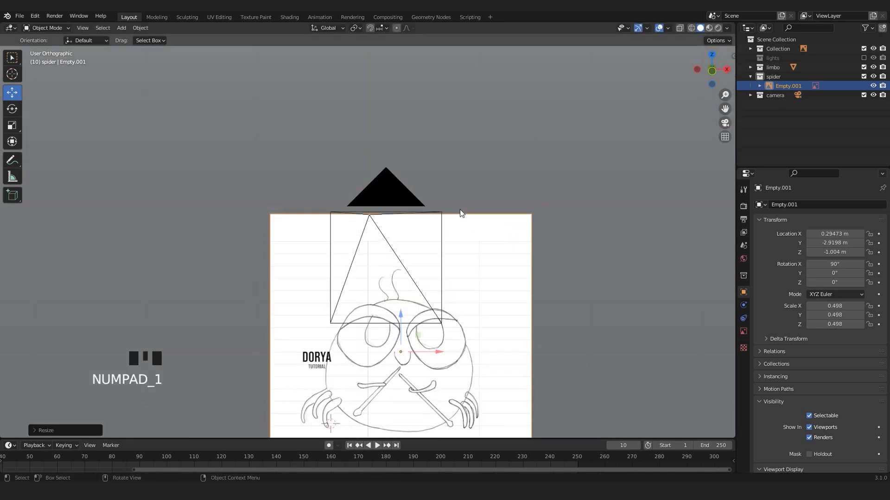
scroll(461, 250, up, 6)
shift+middle_drag(463, 292, 421, 187)
scroll(449, 278, up, 2)
scroll(424, 300, down, 1)
double_click(421, 188)
middle_drag(476, 282, 472, 270)
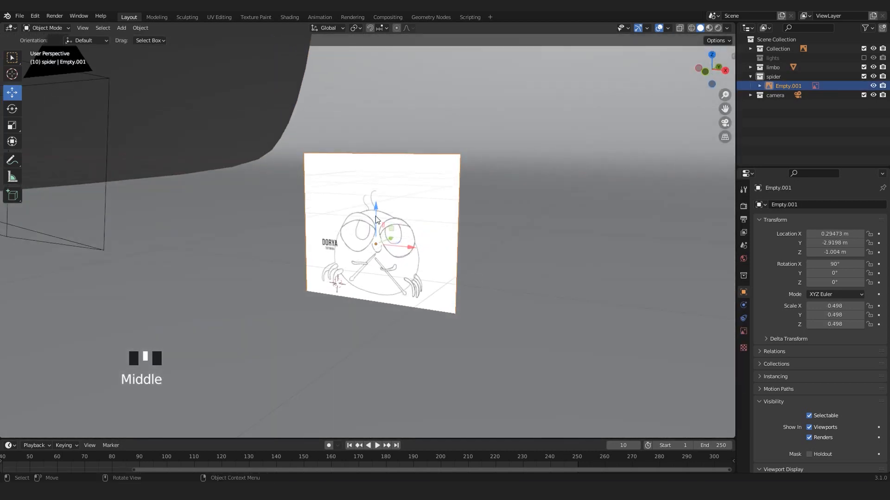
- Tint the reference image light blue through its object viewport display colour
click(743, 332)
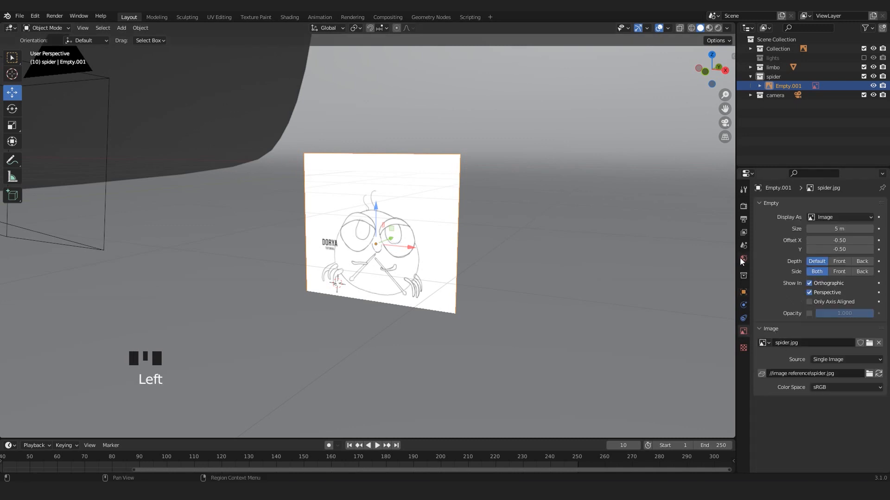
click(742, 293)
scroll(804, 425, down, 6)
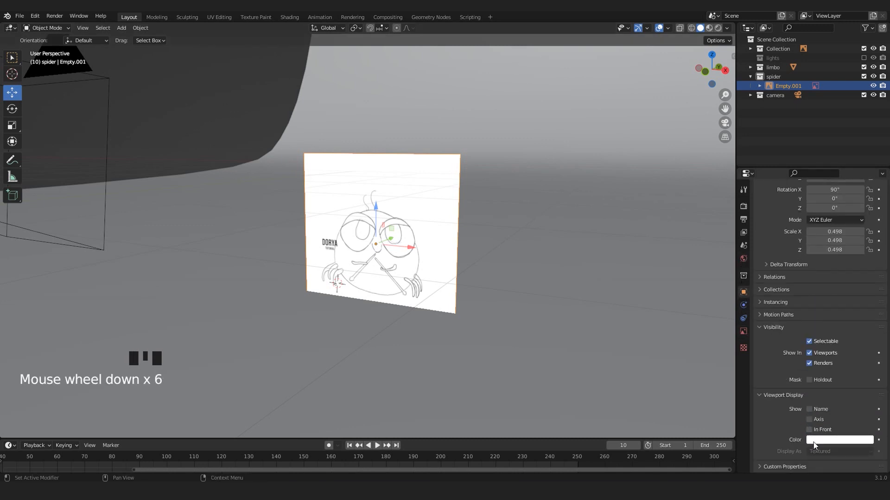
click(812, 441)
click(866, 319)
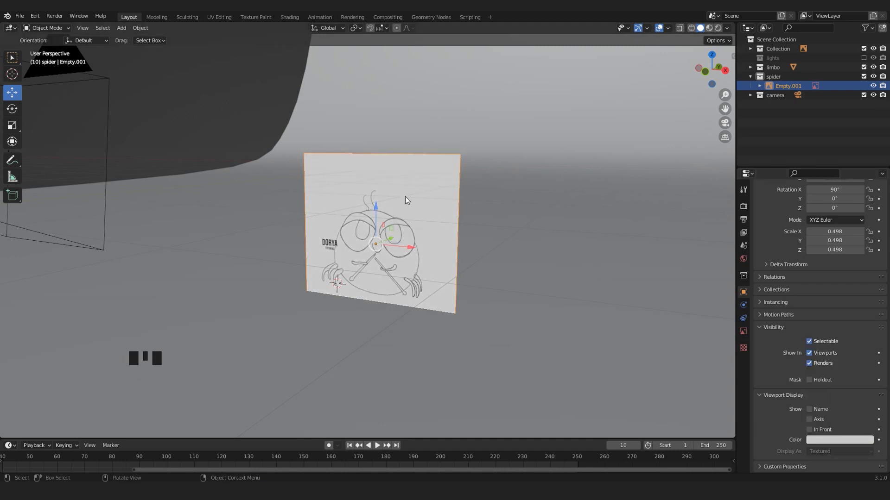
click(818, 443)
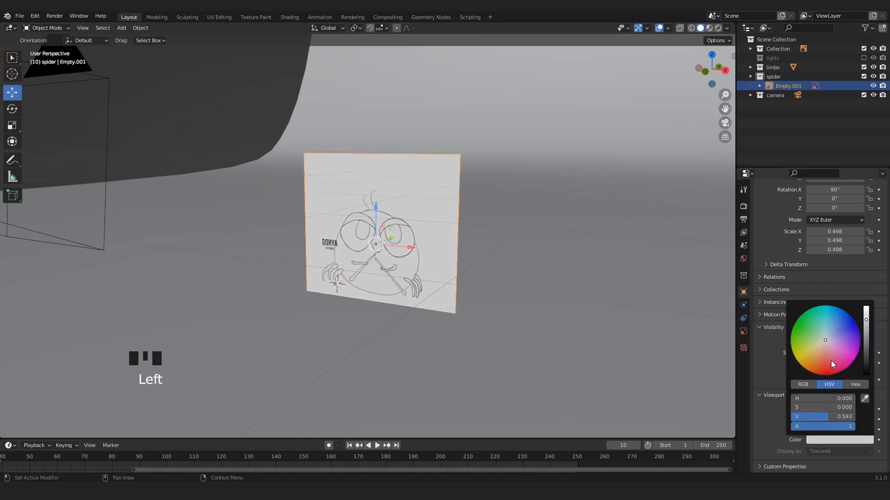
click(828, 332)
drag(828, 333, 829, 332)
drag(866, 320, 866, 312)
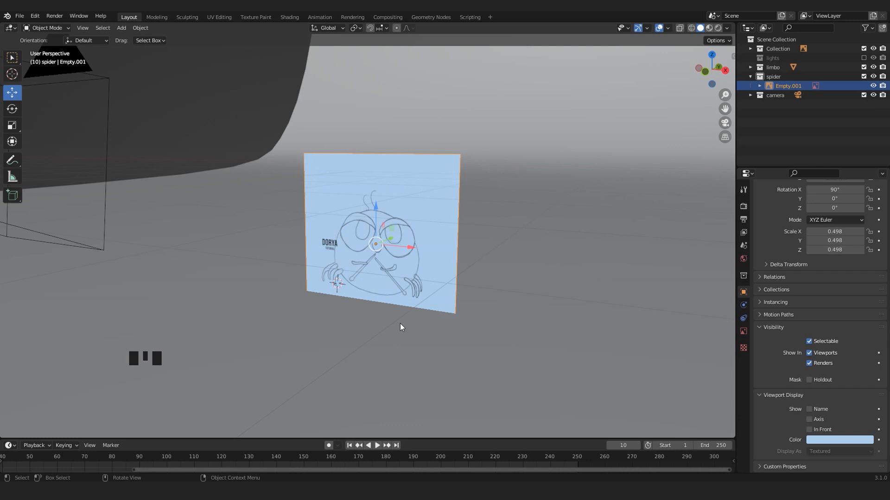
- Add a UV sphere to the spider collection while in front view
key(KP_1)
scroll(400, 324, up, 2)
shift+middle_drag(406, 326, 429, 302)
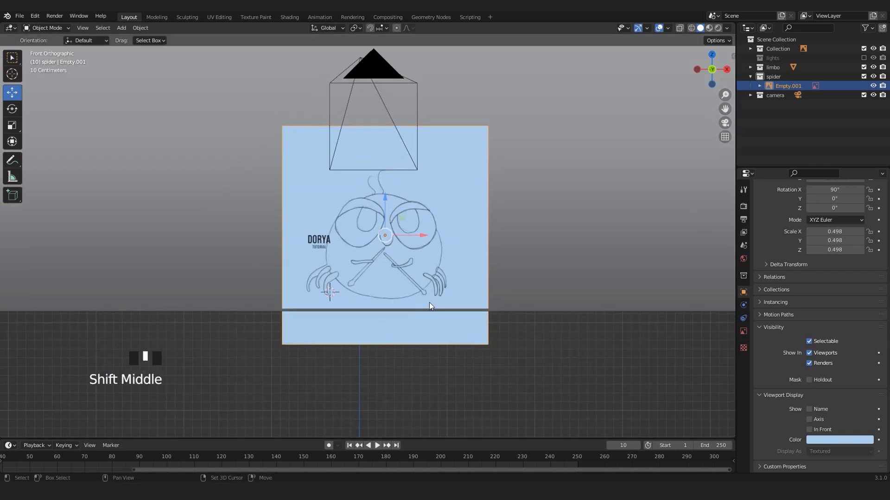
scroll(490, 255, up, 1)
shift+middle_drag(490, 255, 485, 257)
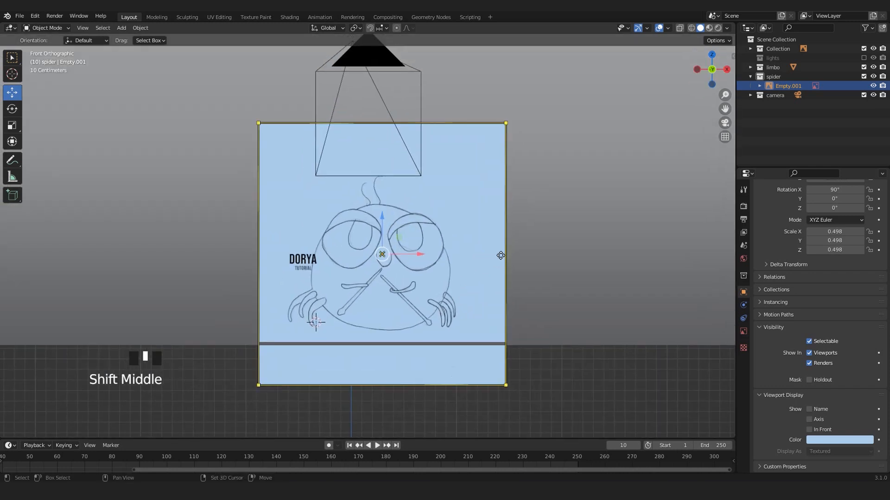
key(shift+a)
mouse_move(500, 256)
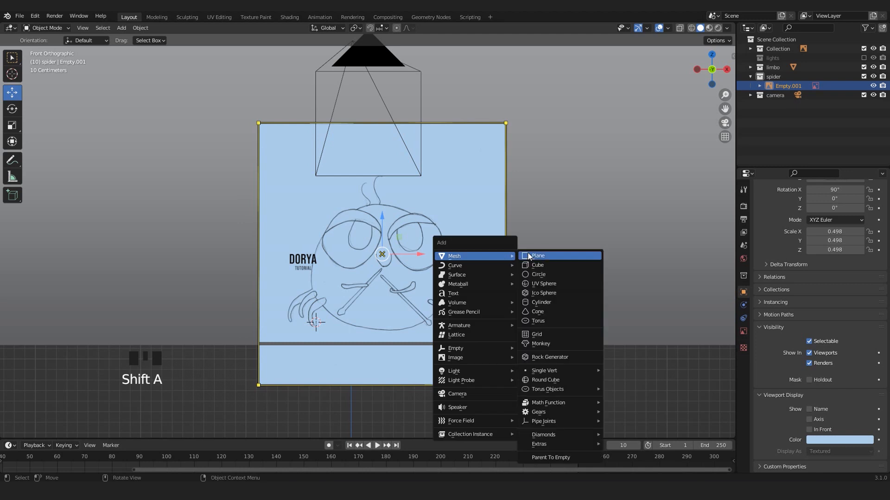
click(552, 284)
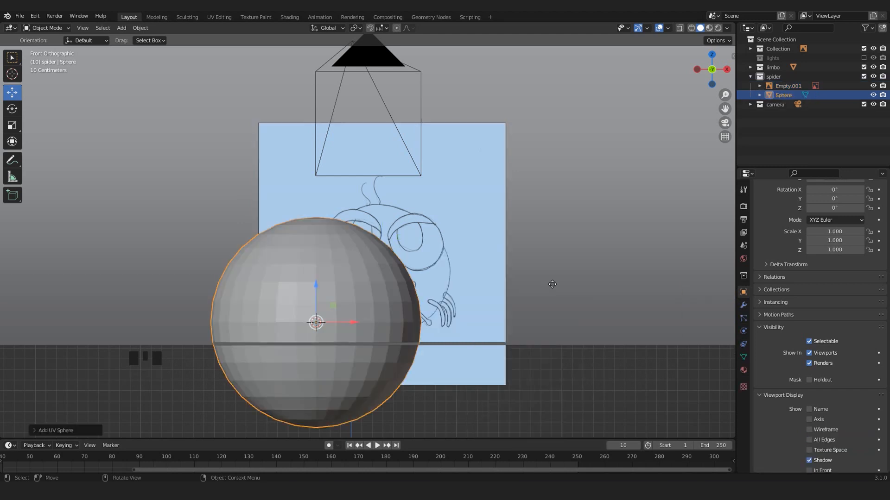
- Apply smooth shading to the UV sphere
scroll(552, 284, down, 2)
scroll(463, 296, up, 2)
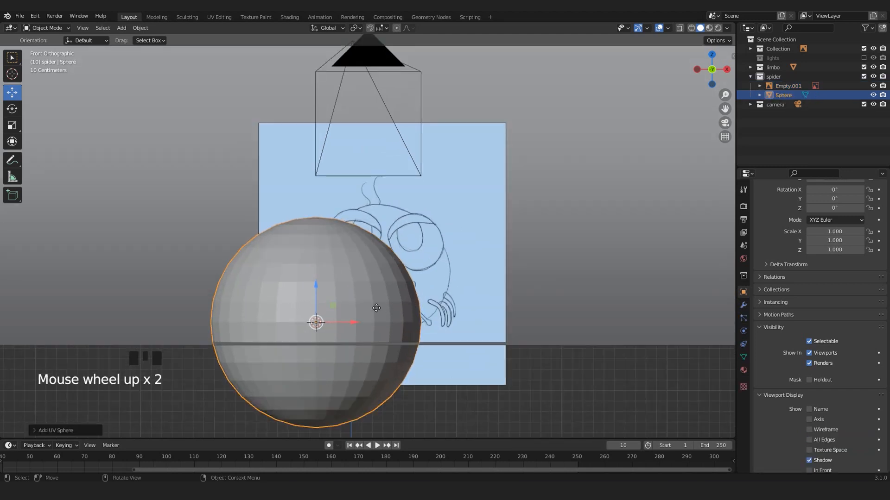
scroll(327, 308, down, 1)
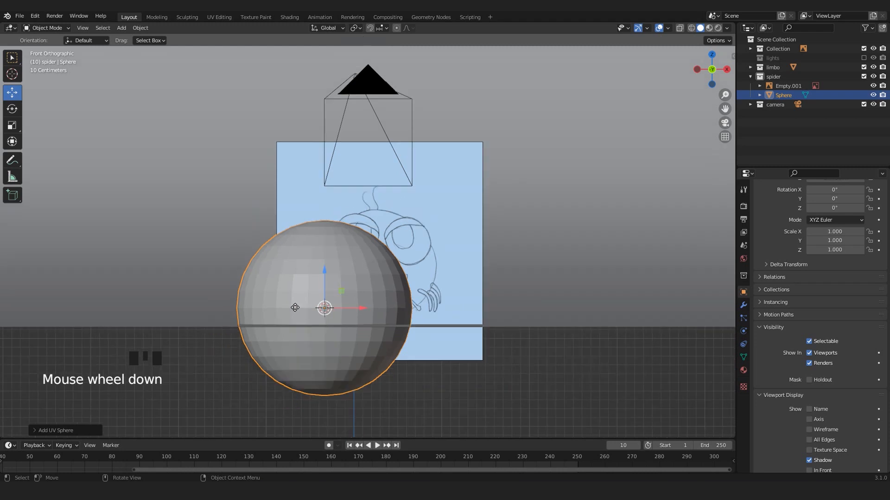
right_click(311, 278)
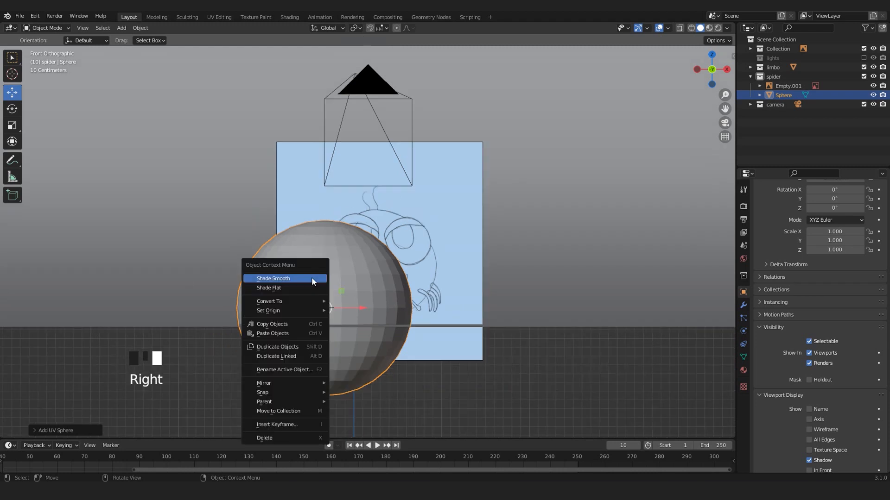
click(279, 279)
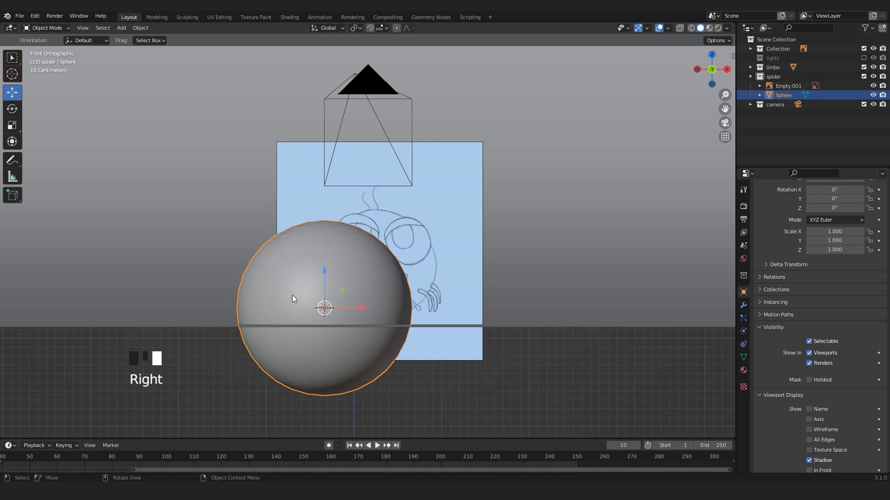
- Move the sphere in front of the reference image, to about X 0.07 m and Y -4.08 m
middle_drag(374, 286, 326, 313)
scroll(313, 294, up, 2)
scroll(380, 268, down, 2)
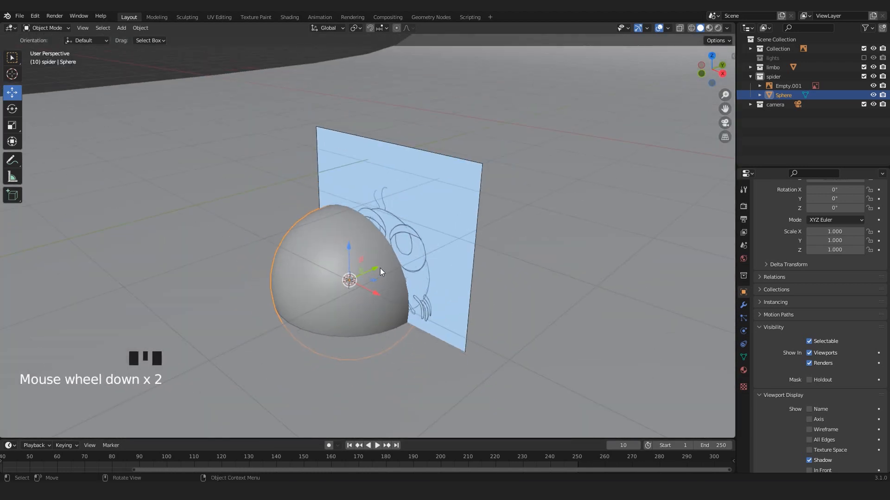
middle_drag(380, 268, 396, 246)
scroll(406, 249, down, 2)
drag(396, 246, 337, 264)
middle_drag(311, 292, 341, 284)
drag(333, 272, 352, 278)
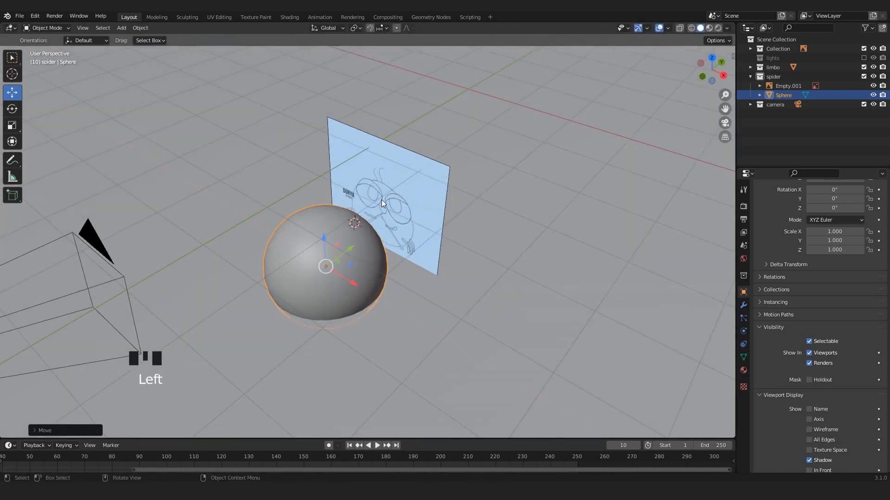
- Exclude the limbo backdrop collection from the view layer
scroll(385, 219, down, 4)
middle_drag(363, 312, 343, 96)
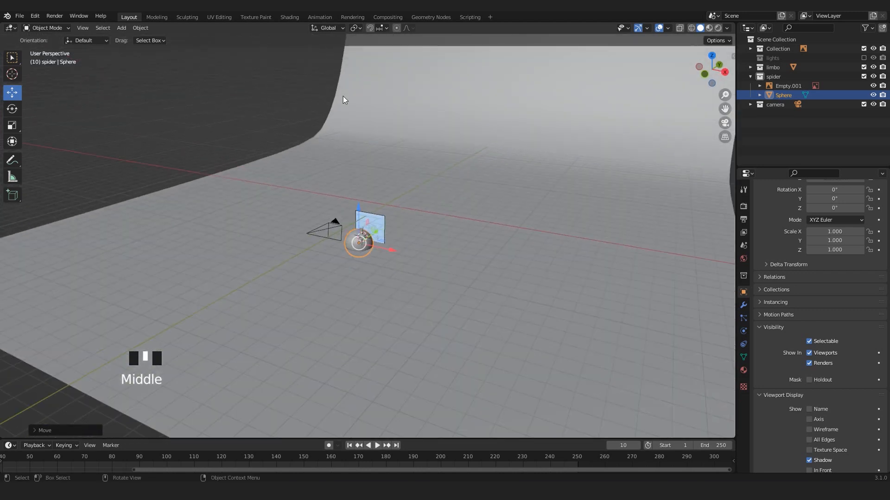
click(354, 98)
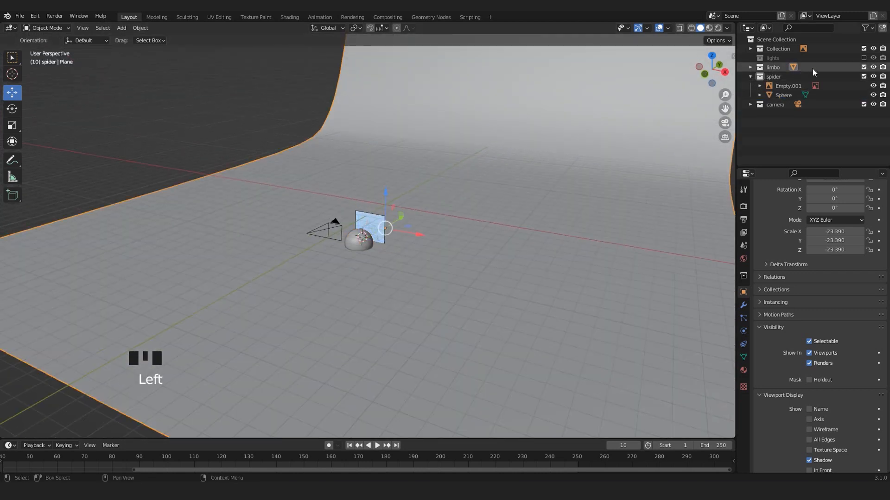
click(863, 67)
middle_drag(591, 183, 366, 194)
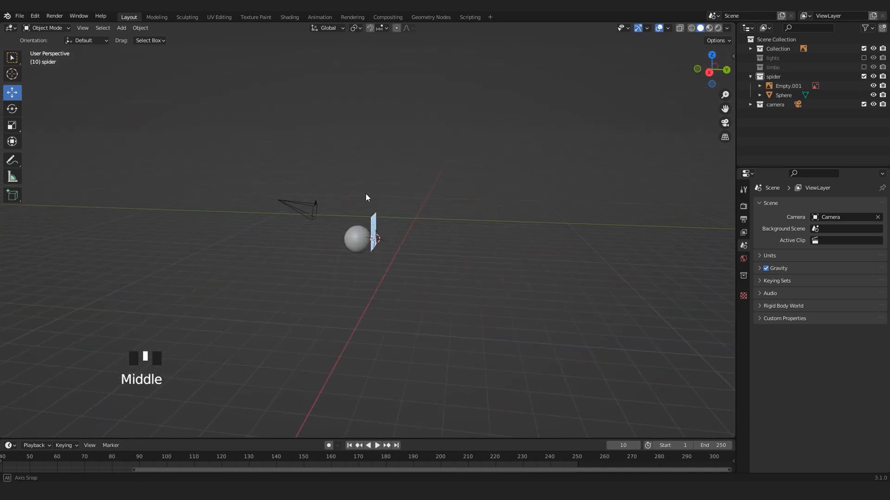
- In front view, move the sphere over the drawing to about X 0.18 m and Z -1.23 m
scroll(404, 195, up, 3)
key(KP_1)
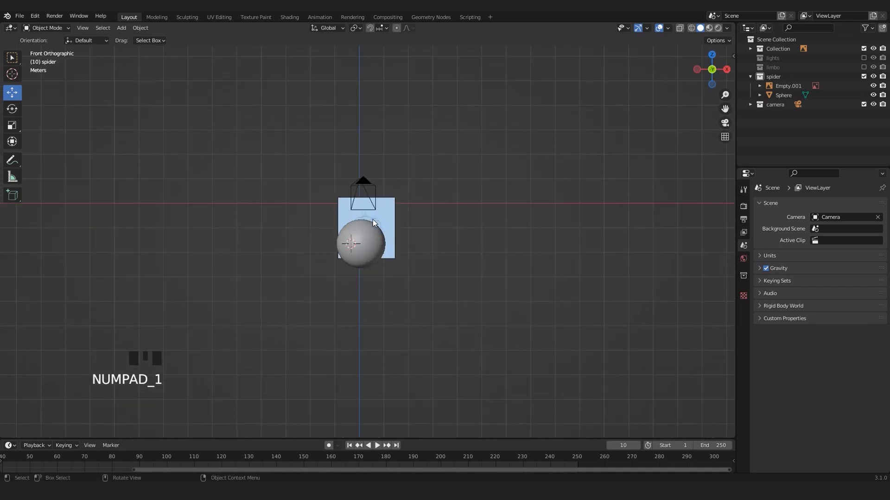
scroll(371, 222, up, 7)
shift+middle_drag(371, 235, 392, 268)
click(391, 286)
drag(361, 266, 362, 219)
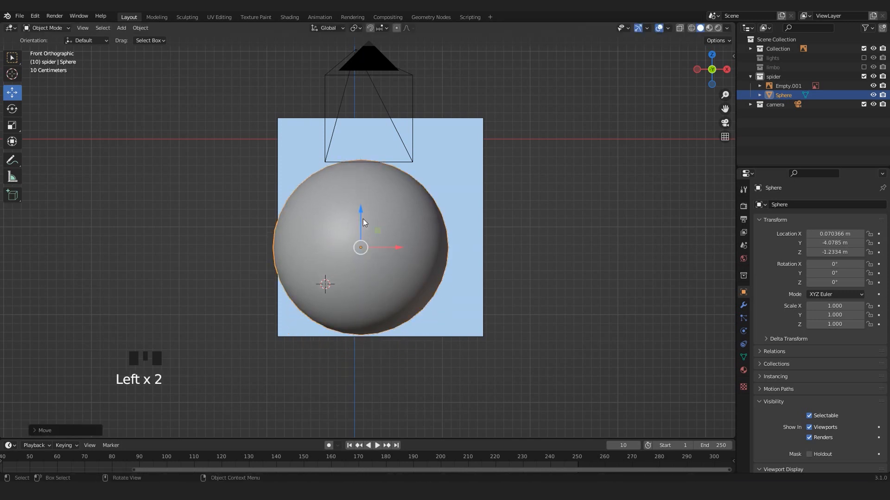
scroll(390, 246, up, 2)
drag(390, 246, 407, 252)
scroll(354, 302, down, 3)
scroll(404, 305, up, 3)
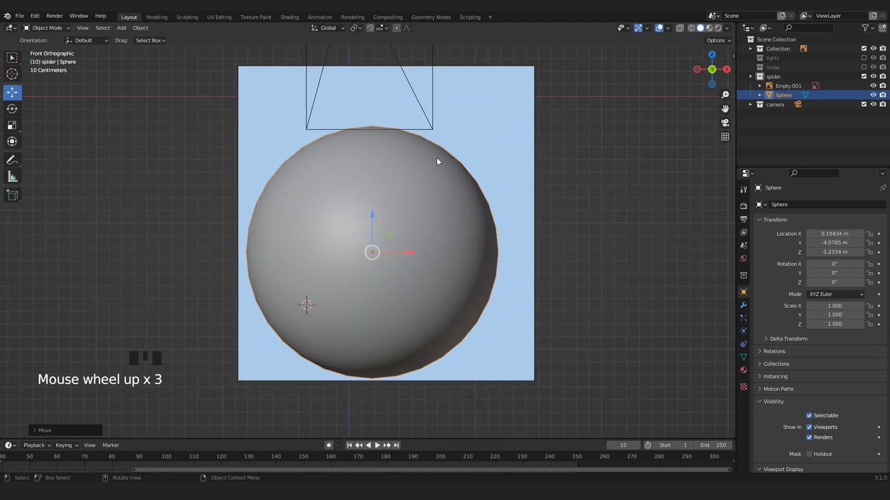
- Turn on X-ray display and raise the sphere over the drawing to about Z -1.16 m
click(680, 30)
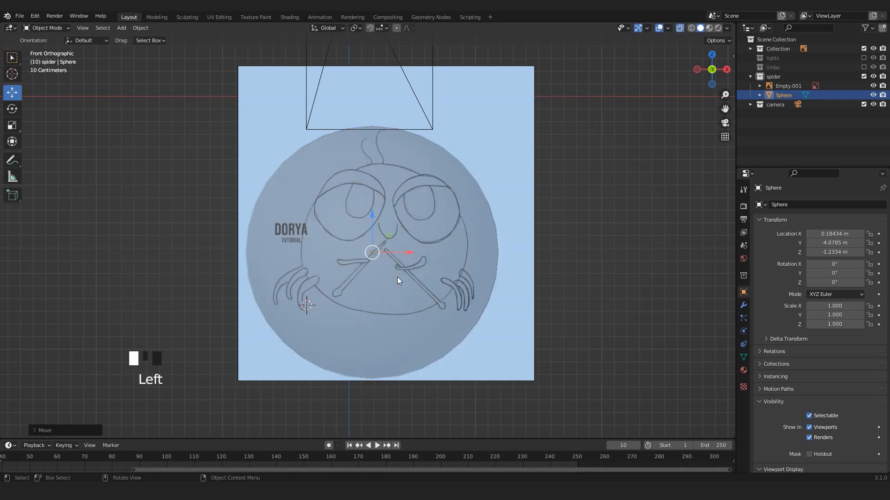
key(alt+z)
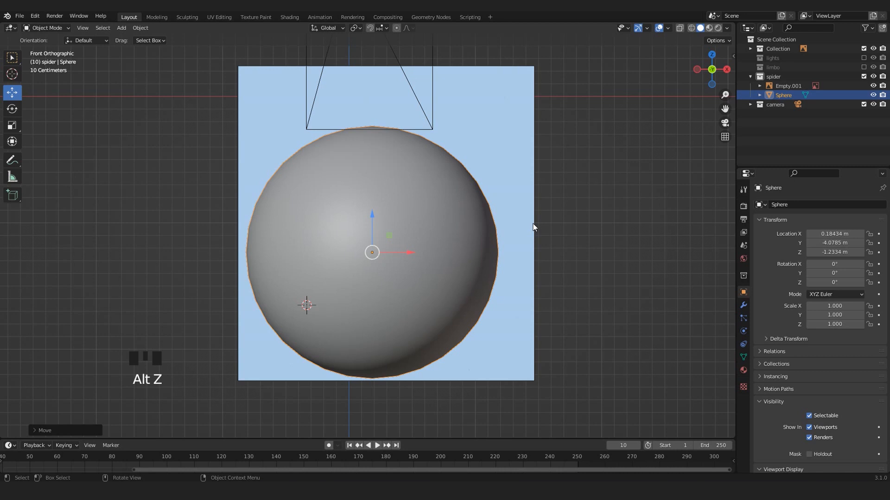
key(alt+z)
drag(372, 227, 373, 220)
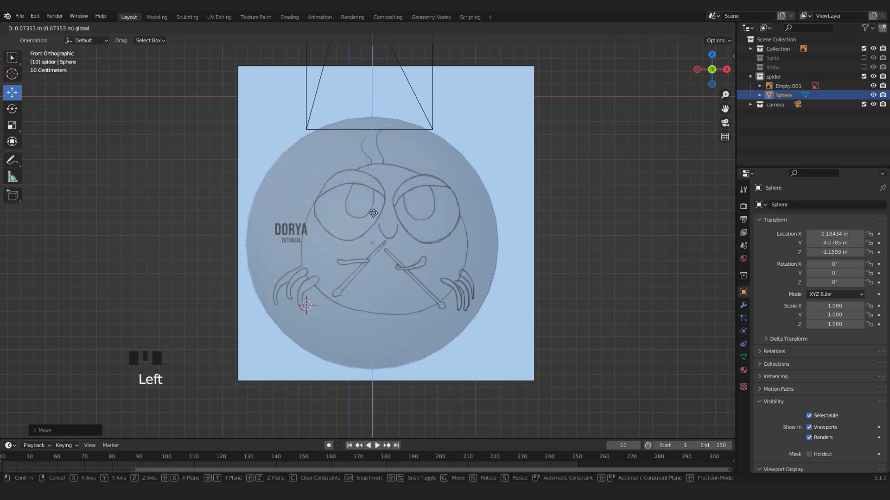
- Scale the sphere to about 0.66 and shift it to about X 0.29 m to fit the drawn body outline
scroll(387, 229, up, 2)
key(s)
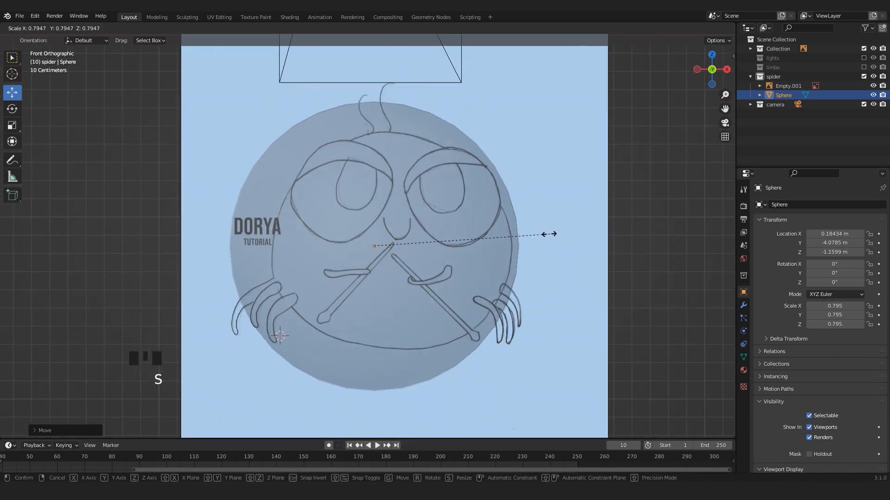
click(507, 237)
mouse_move(429, 244)
mouse_down()
mouse_move(459, 242)
mouse_move(435, 238)
mouse_up()
key(s)
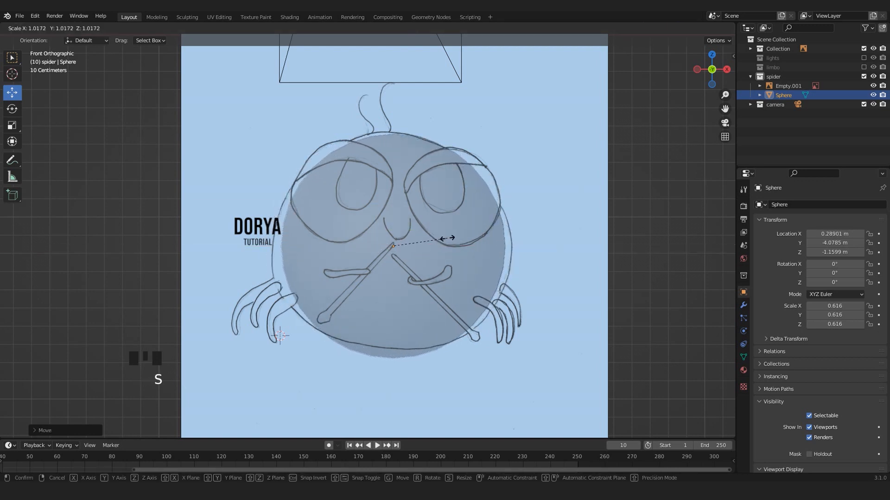
click(450, 238)
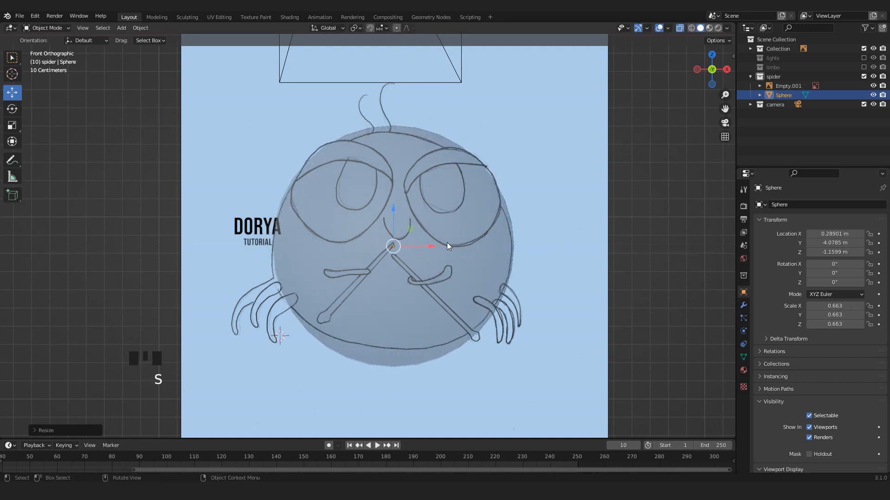
- Move the reference image vertically to about Z -1.01 m to line the drawing up with the sphere
click(398, 225)
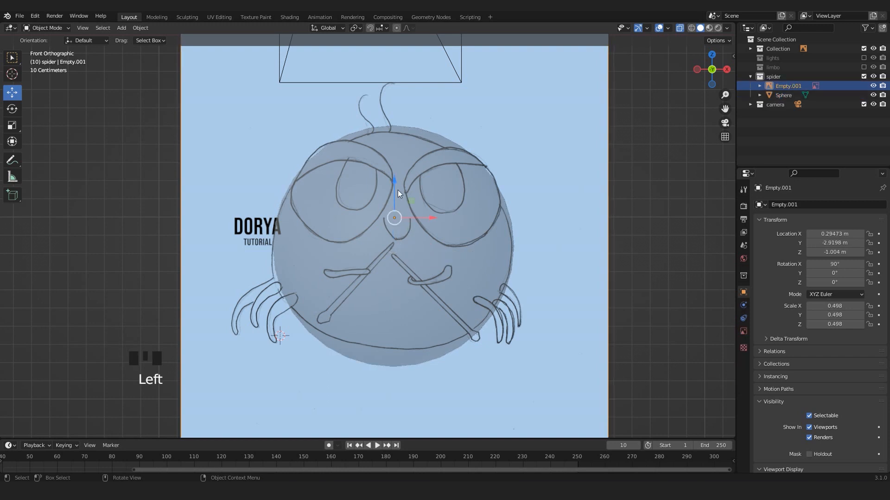
drag(397, 190, 397, 188)
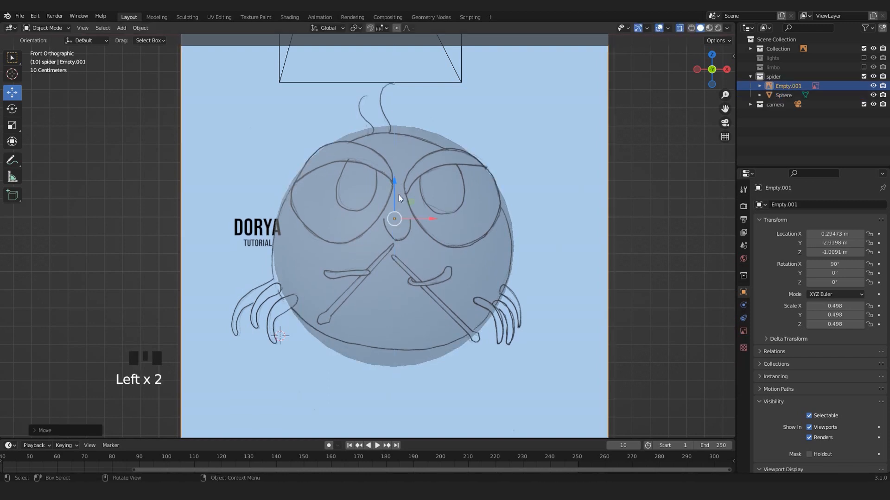
scroll(427, 224, down, 5)
scroll(484, 185, up, 2)
- Show the selectability toggles in the Outliner and disable viewport selection for the reference image Empty.001
click(554, 155)
click(504, 139)
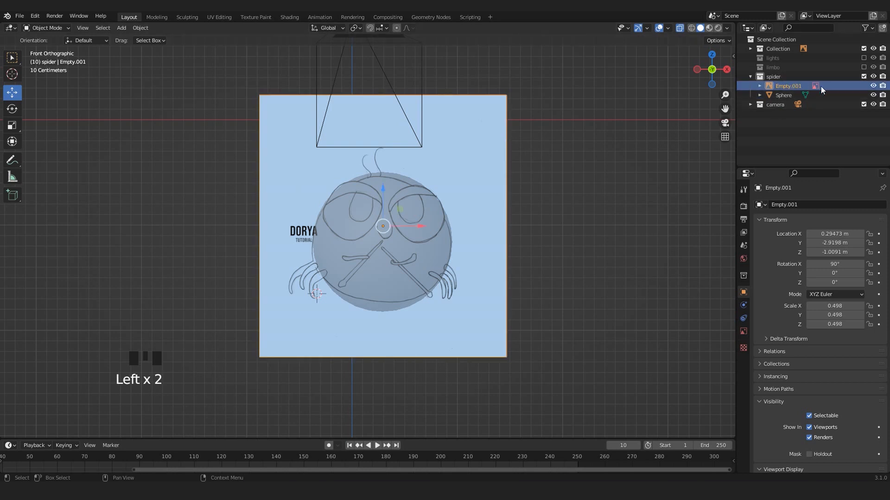
click(870, 29)
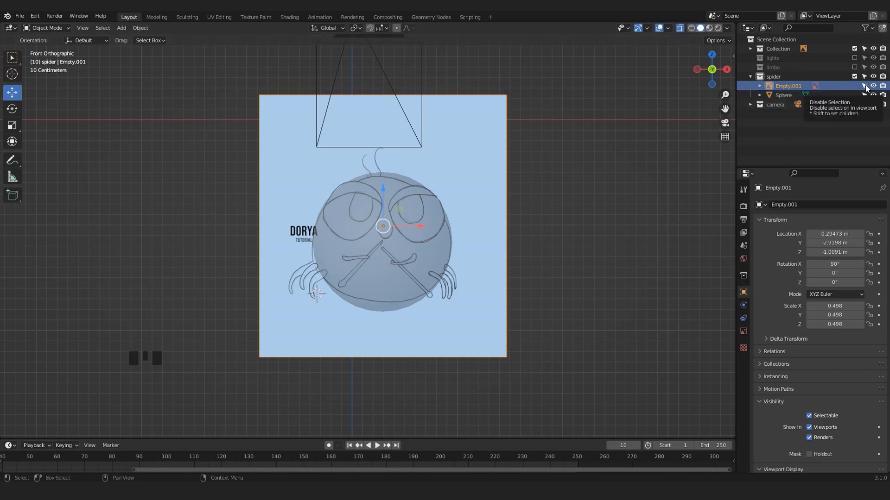
click(863, 85)
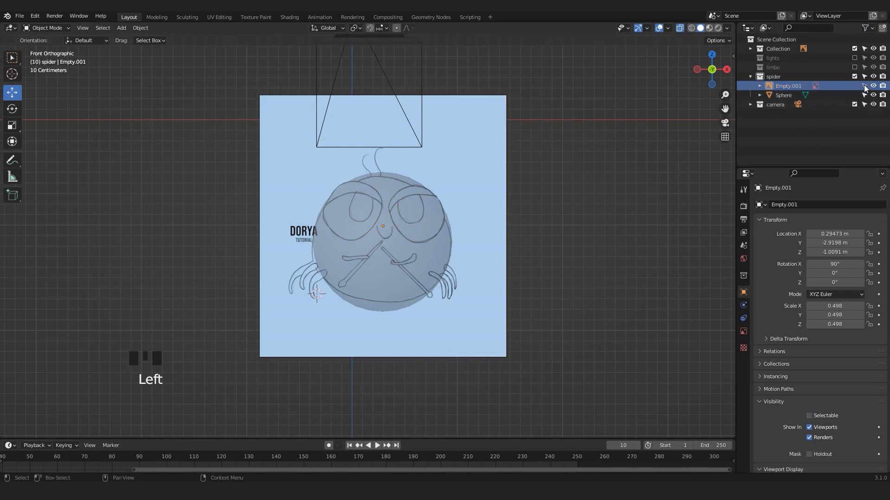
- Test in the viewport whether the reference image can still be selected
click(424, 133)
click(479, 125)
click(520, 181)
click(492, 157)
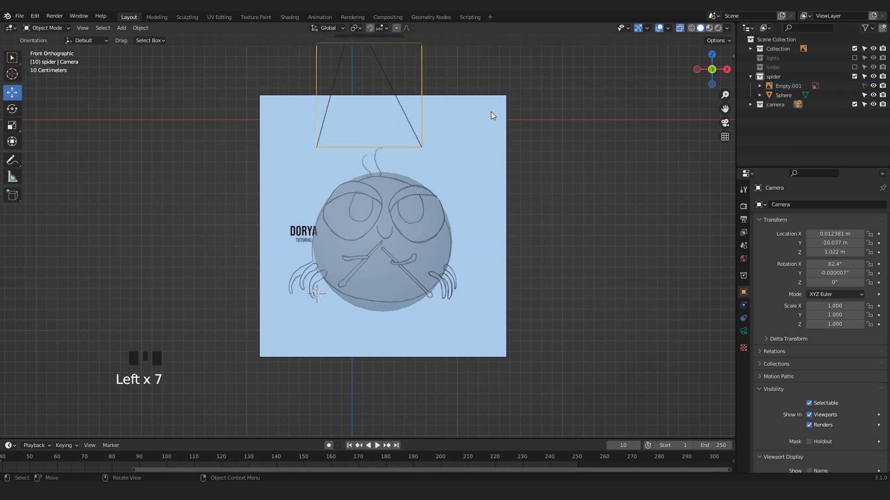
click(493, 157)
triple_click(494, 156)
scroll(467, 208, up, 1)
scroll(457, 232, up, 1)
- Select the body sphere in front view and enter Edit Mode on it
click(461, 260)
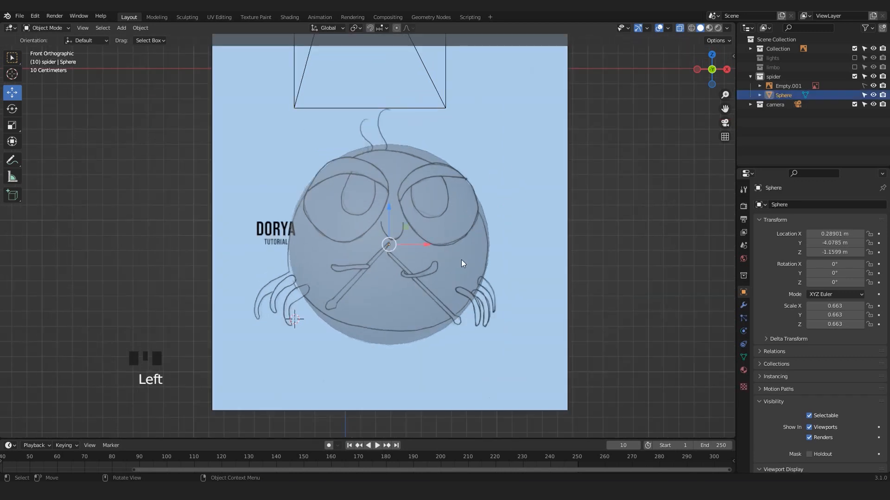
scroll(460, 262, up, 1)
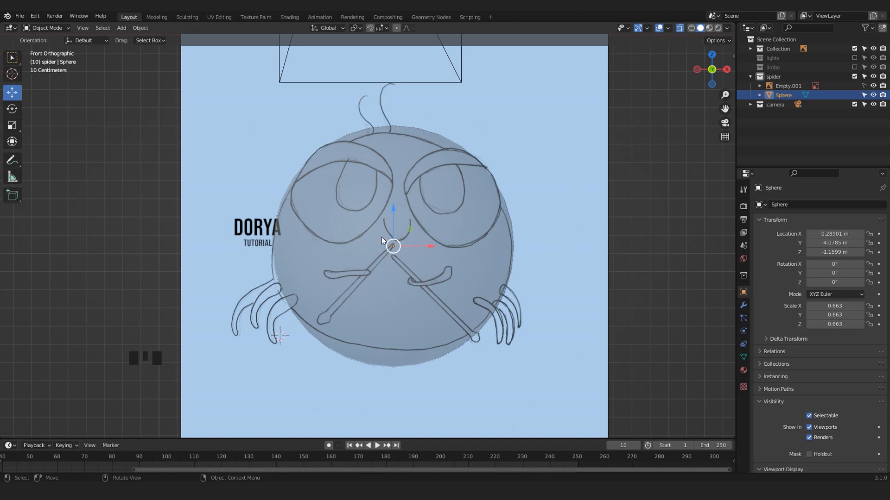
scroll(471, 202, down, 4)
middle_drag(471, 202, 414, 226)
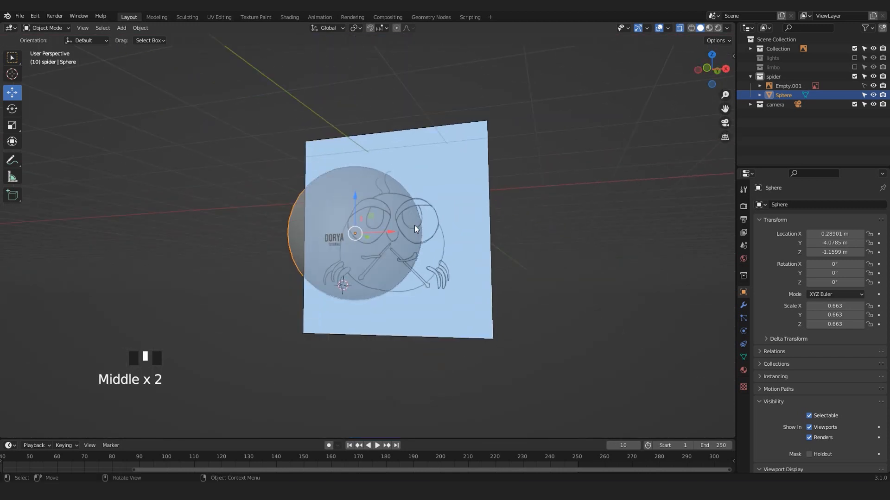
key(KP_1)
scroll(433, 240, up, 4)
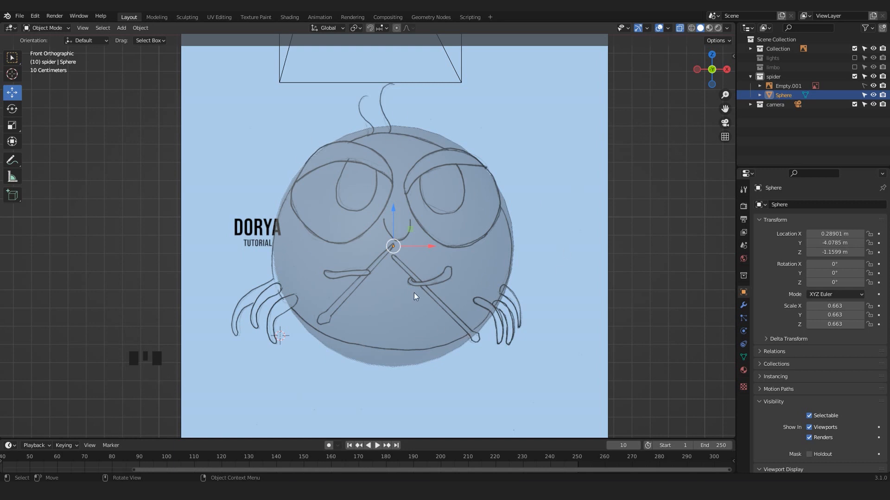
scroll(411, 292, up, 2)
scroll(410, 291, down, 1)
key(Tab)
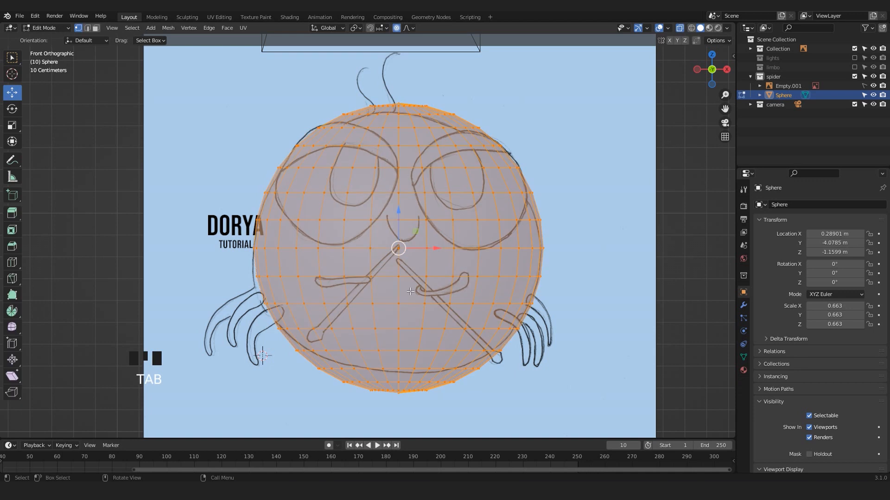
- Raise the sphere's bottom vertex rows to the drawing's lower body outline, using proportional editing with smooth falloff
click(408, 414)
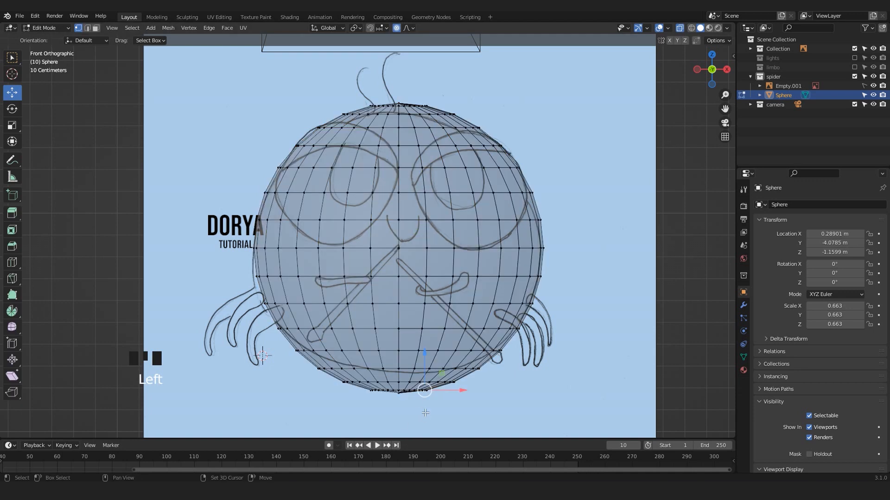
shift+middle_drag(519, 421, 532, 381)
drag(528, 416, 294, 344)
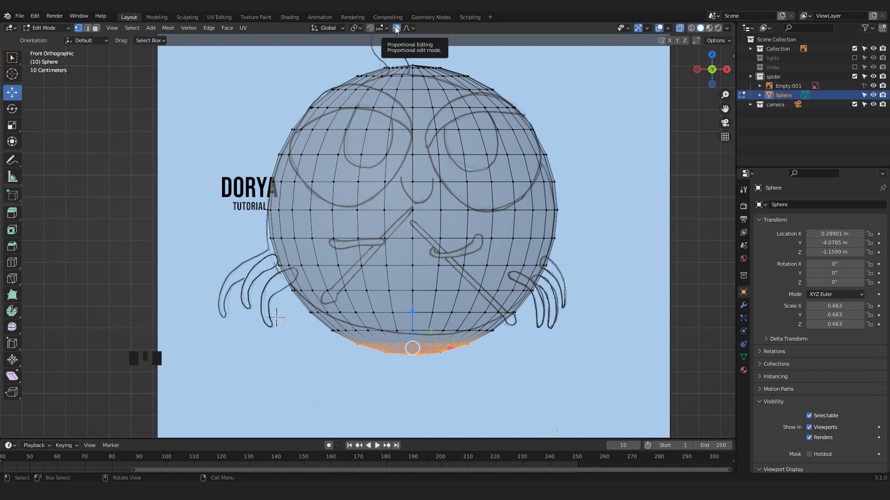
drag(413, 319, 408, 309)
scroll(408, 309, down, 10)
scroll(408, 309, down, 3)
scroll(407, 309, up, 1)
scroll(407, 309, up, 4)
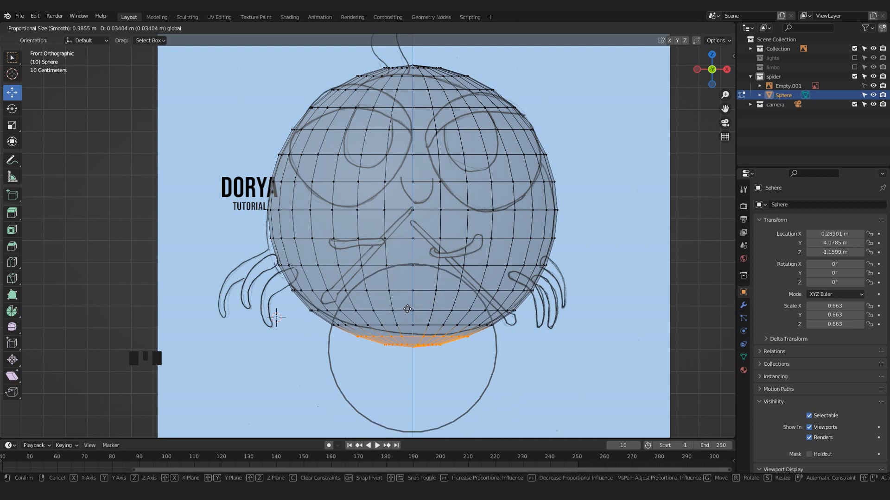
scroll(407, 310, down, 2)
scroll(408, 309, down, 2)
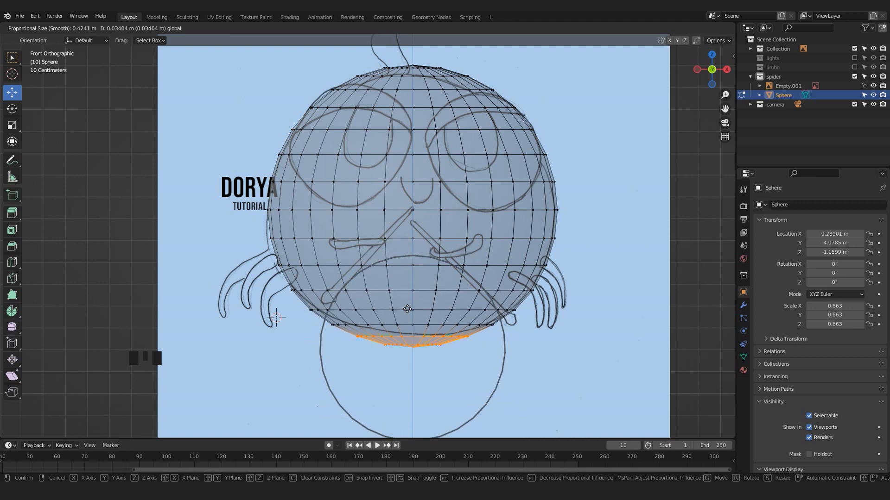
click(408, 309)
drag(408, 309, 414, 293)
- Select the sphere's top vertex rows and adjust them with proportional editing to match the top of the drawn body
shift+middle_drag(412, 122, 403, 200)
drag(321, 102, 479, 161)
drag(404, 110, 446, 166)
scroll(442, 162, down, 3)
drag(448, 170, 436, 157)
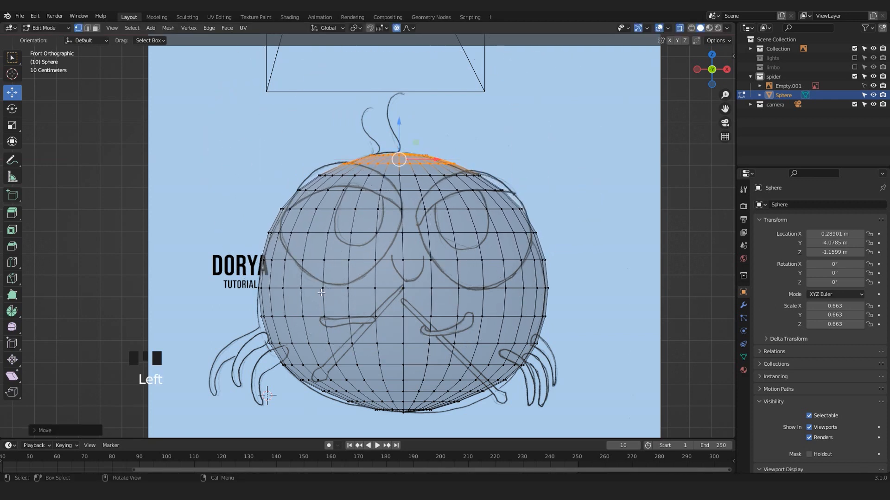
- Shift the vertex row just below the sphere's middle along X and adjust the right-side vertices toward the drawn outline
drag(234, 296, 574, 329)
drag(434, 315, 440, 312)
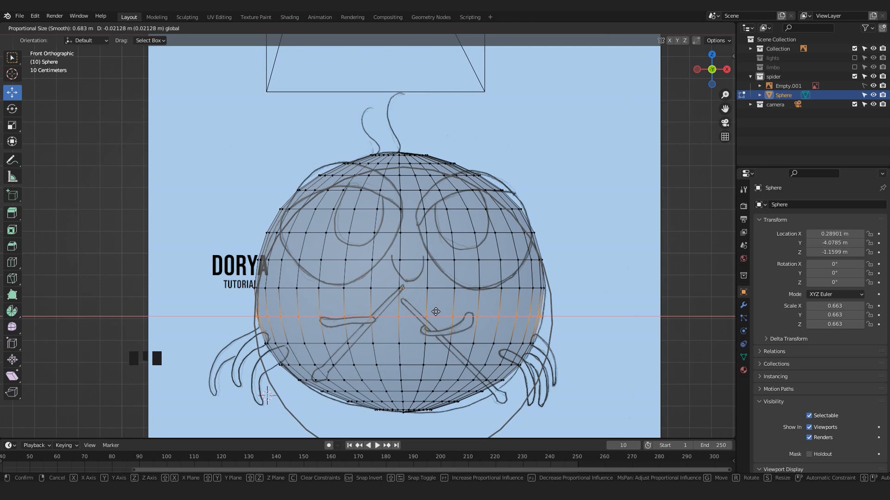
click(541, 327)
drag(542, 327, 569, 312)
- Compare the reshaped body with the drawing from an angle and from the front, with X-ray off and on
middle_drag(569, 312, 489, 259)
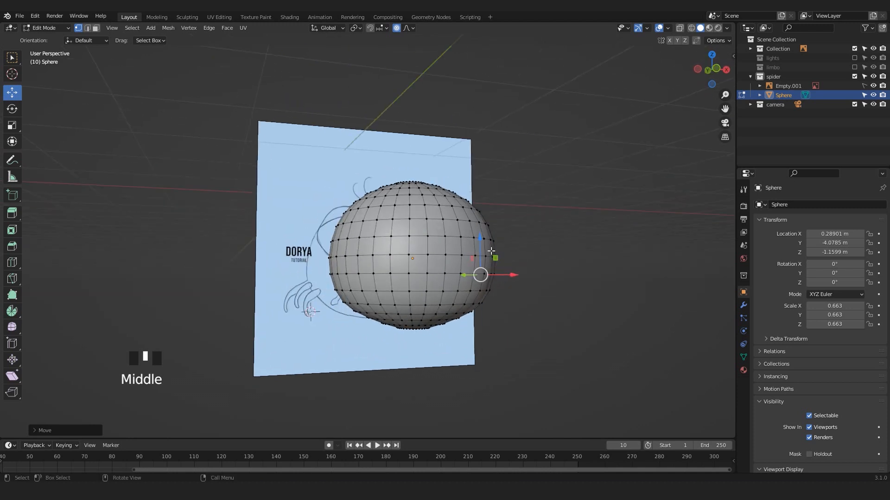
key(KP_1)
key(alt+z)
scroll(491, 251, up, 2)
key(alt+z)
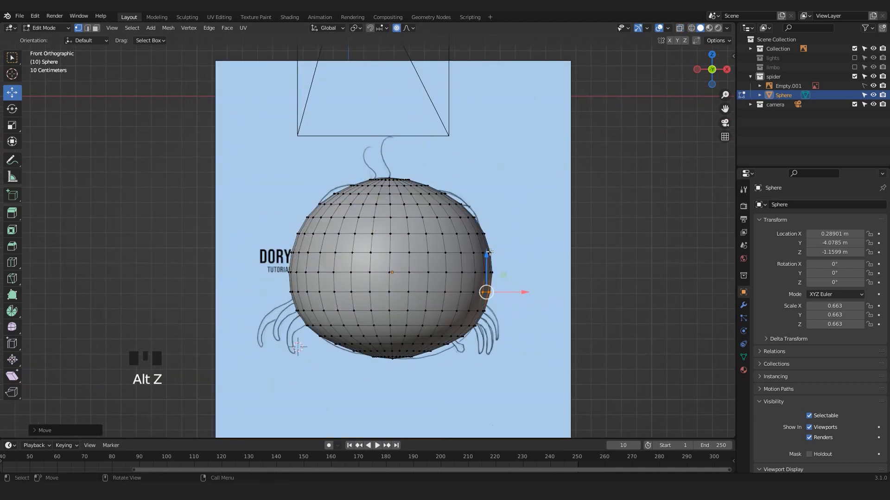
key(alt+z)
scroll(484, 278, up, 2)
shift+middle_drag(488, 278, 489, 244)
scroll(457, 299, up, 1)
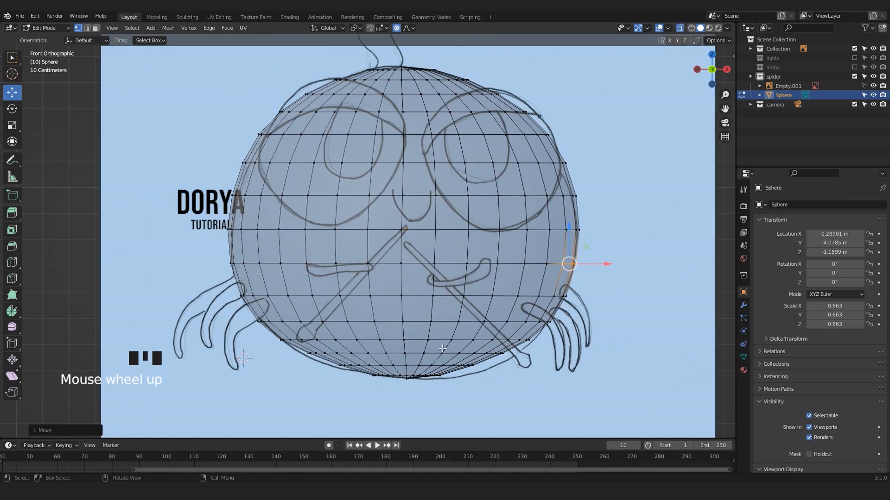
scroll(514, 400, up, 2)
scroll(545, 411, down, 2)
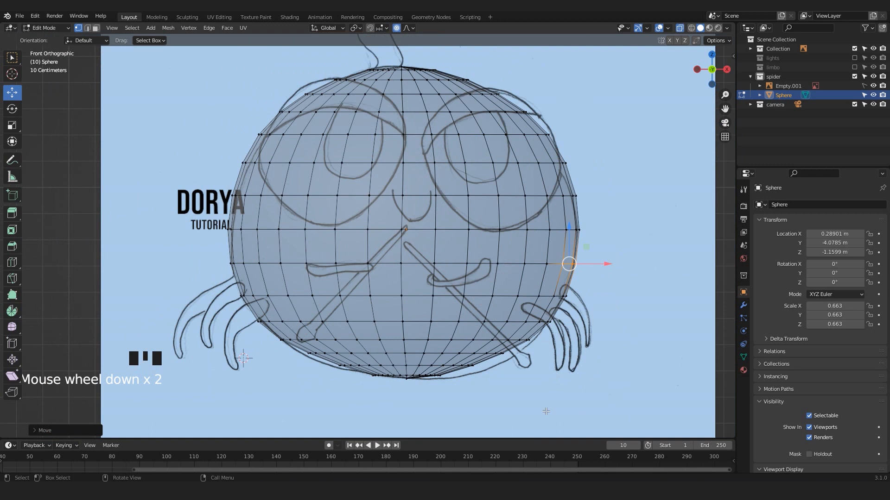
scroll(507, 373, down, 1)
scroll(463, 338, down, 2)
scroll(440, 320, up, 1)
scroll(408, 296, up, 1)
scroll(377, 277, down, 1)
scroll(399, 273, down, 2)
scroll(422, 268, up, 2)
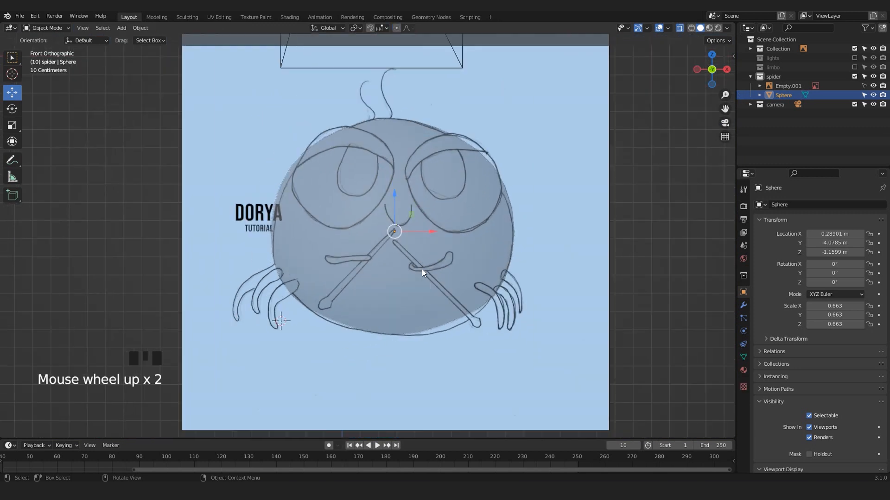
- Leave Edit Mode, turn off X-ray display and inspect the body from several angles before returning to front view
key(Tab)
key(alt+z)
middle_drag(421, 269, 407, 213)
key(KP_1)
scroll(409, 232, up, 2)
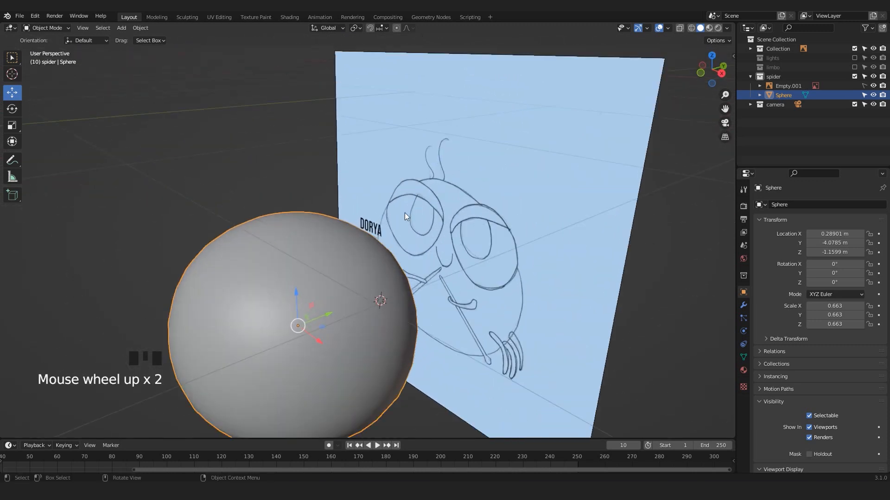
middle_drag(360, 229, 397, 232)
scroll(398, 233, down, 2)
scroll(401, 234, down, 1)
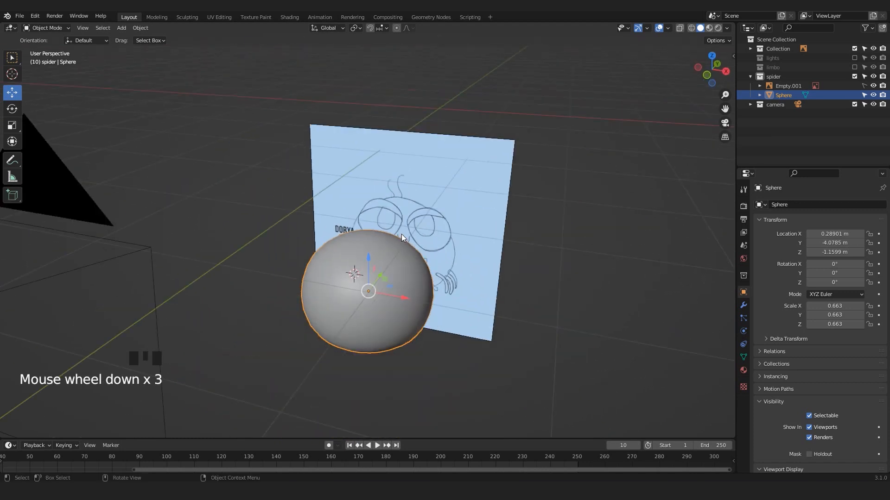
key(KP_1)
scroll(479, 249, up, 1)
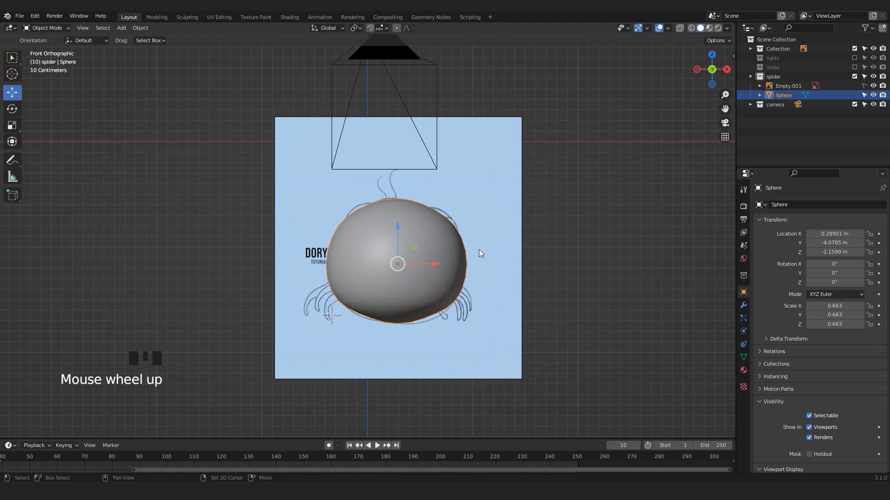
- Add a second UV sphere and apply smooth shading to it
key(shift+a)
mouse_move(479, 249)
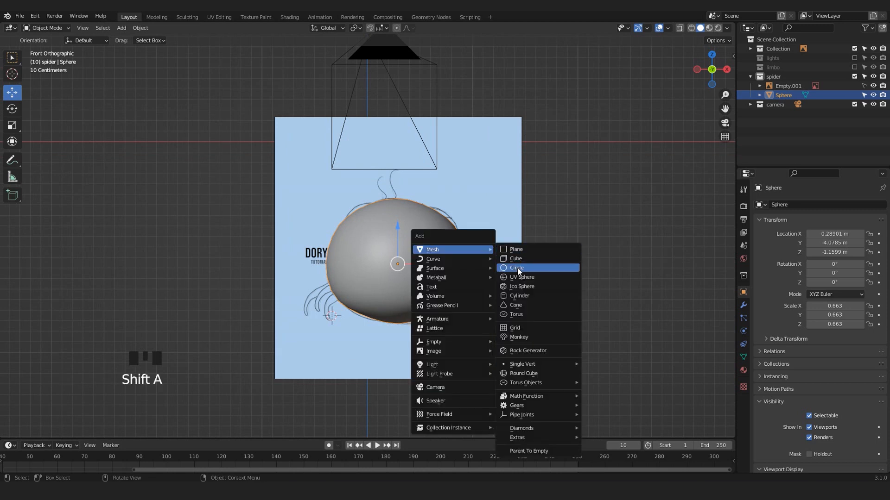
click(526, 278)
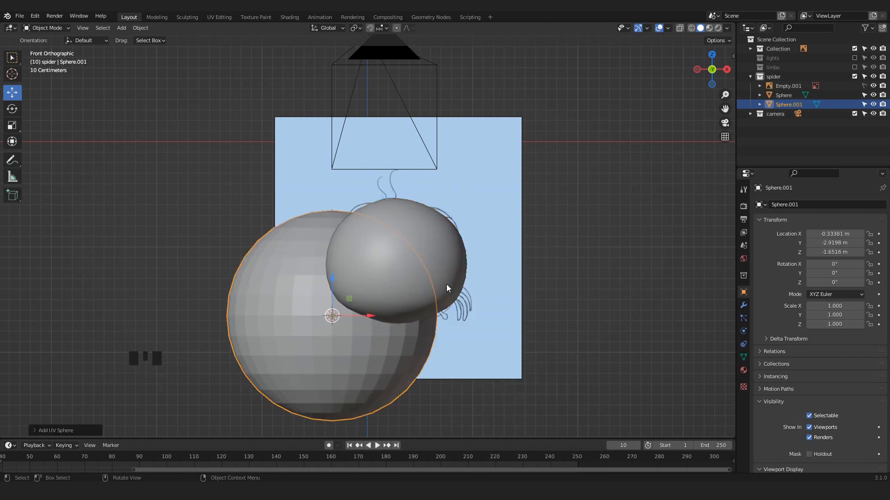
right_click(285, 307)
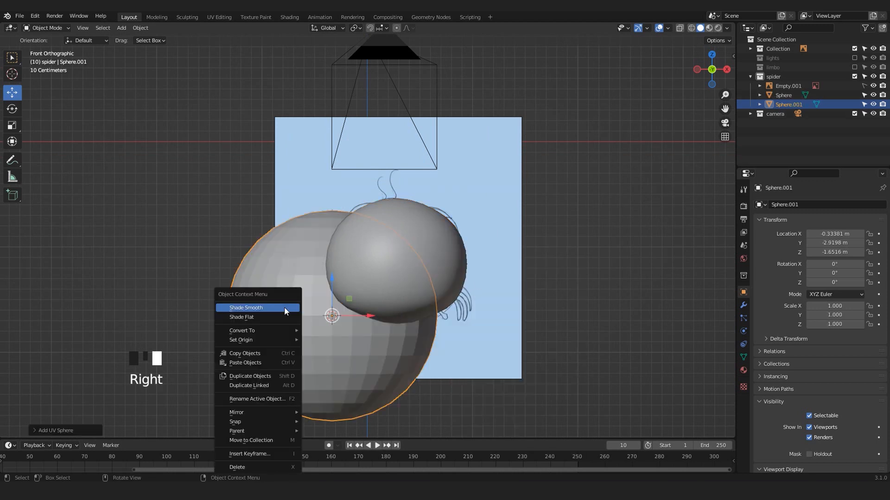
click(259, 308)
- Move the new sphere to about X 0.78 m and turn X-ray display on
scroll(365, 326, down, 1)
drag(362, 303, 463, 288)
key(alt+z)
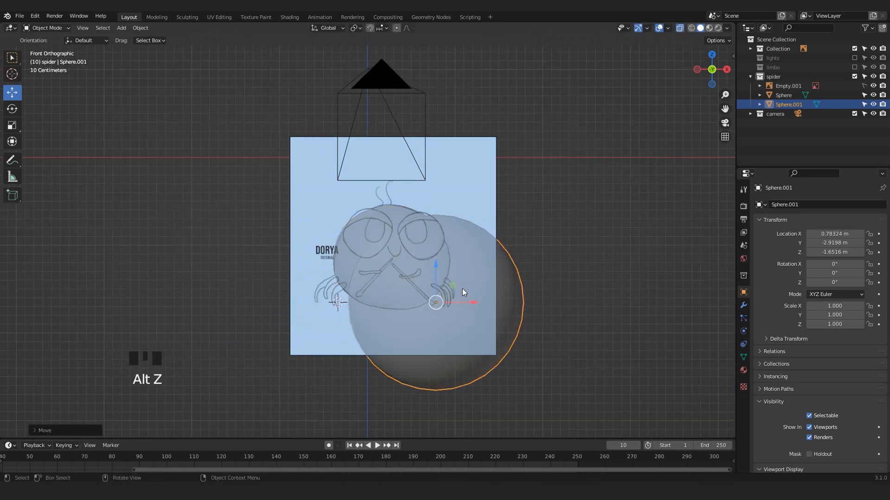
- Scale the new sphere to about 0.298 and place it over the drawn eye near X 0.629 m, Z -0.898 m
scroll(463, 292, up, 3)
drag(480, 321, 475, 218)
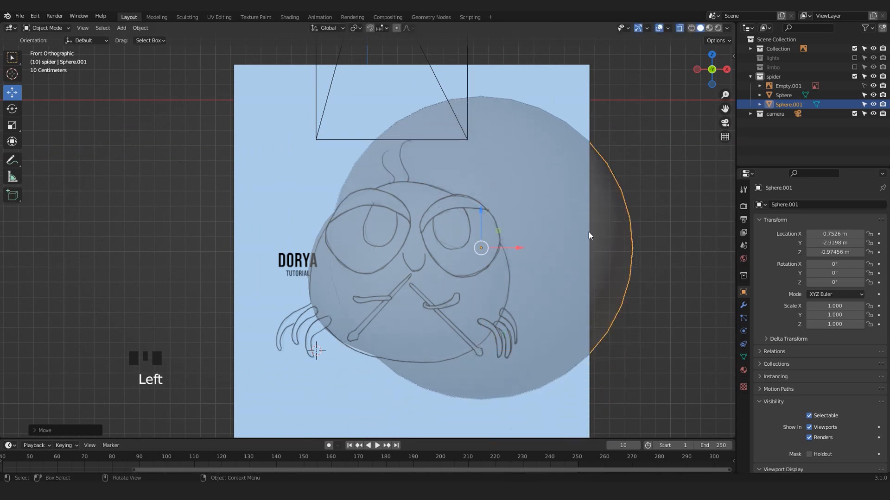
key(s)
click(505, 237)
scroll(505, 238, up, 2)
key(g)
click(534, 245)
- Move the eye sphere along Y to about -4.458 m, onto the front of the body, and check it without X-ray
scroll(535, 245, down, 4)
middle_drag(532, 248, 472, 263)
scroll(441, 271, up, 2)
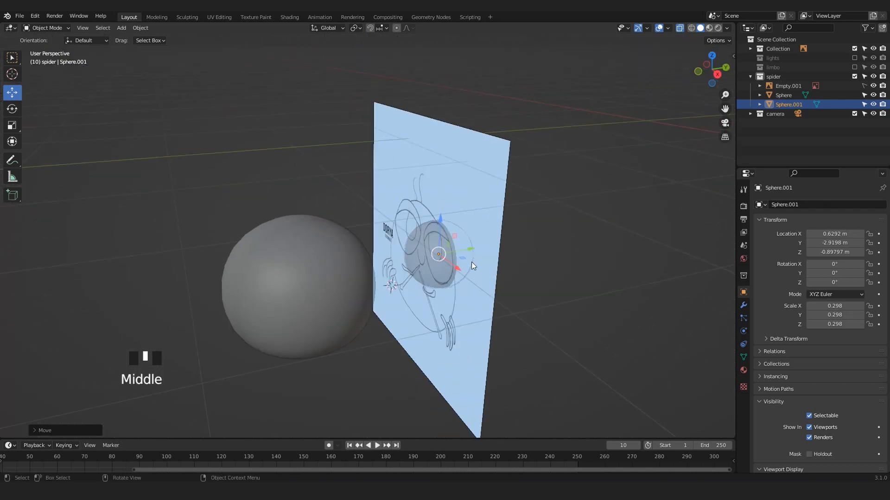
drag(471, 251, 292, 276)
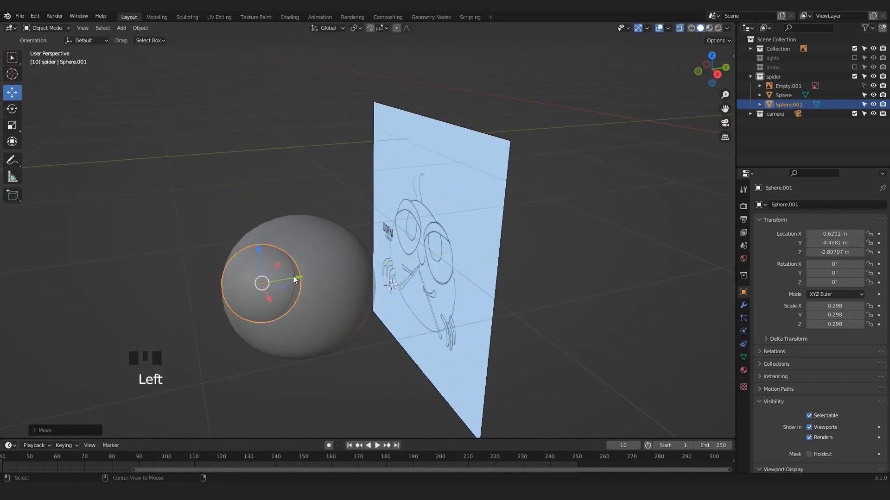
key(alt+z)
middle_drag(286, 298, 324, 288)
- In front view with X-ray on, shift the eye sphere along X to about 0.597 m over the drawn eye
key(KP_1)
key(alt+z)
scroll(325, 290, up, 4)
drag(538, 244, 528, 240)
scroll(591, 252, up, 2)
shift+middle_drag(591, 251, 659, 54)
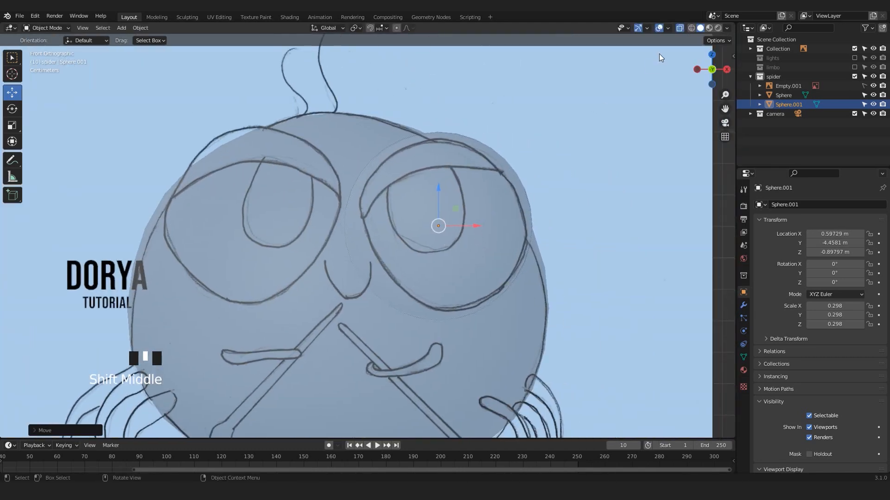
- In wireframe display, fit the sphere to the drawn eye at scale 0.273, X about 0.608 m and Z about -0.892 m
click(690, 29)
scroll(482, 211, up, 2)
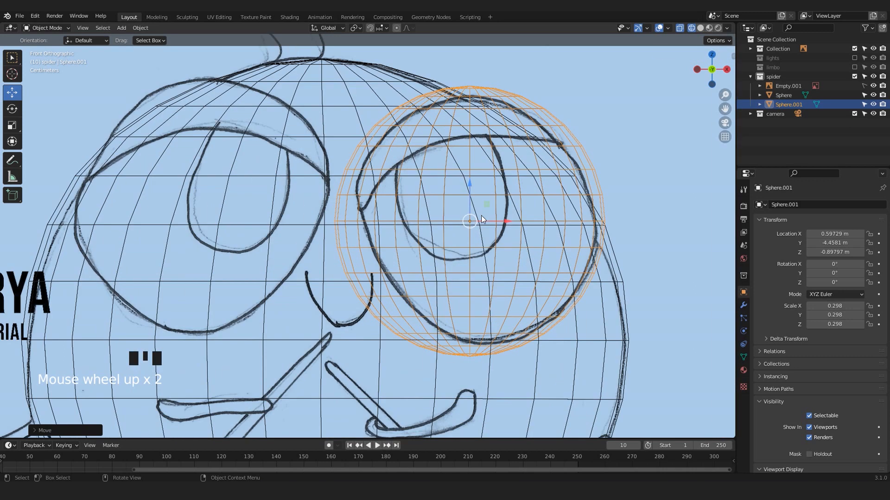
scroll(482, 216, down, 1)
key(s)
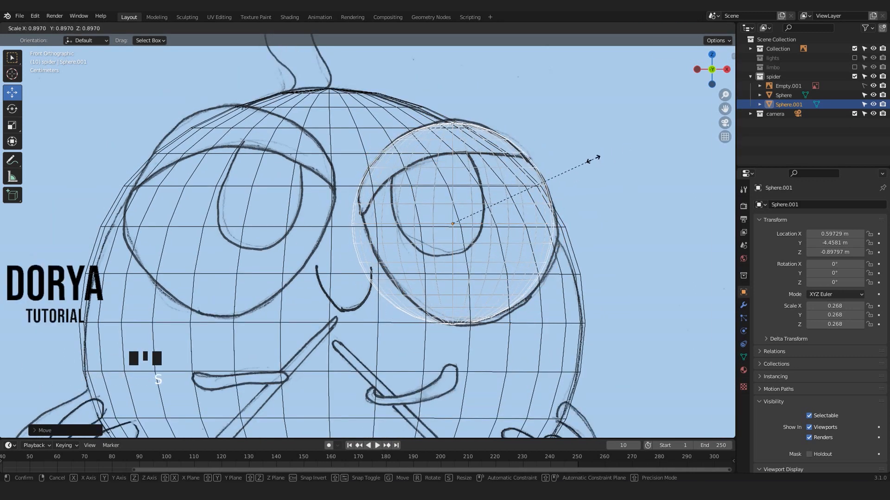
click(585, 172)
drag(483, 226, 488, 226)
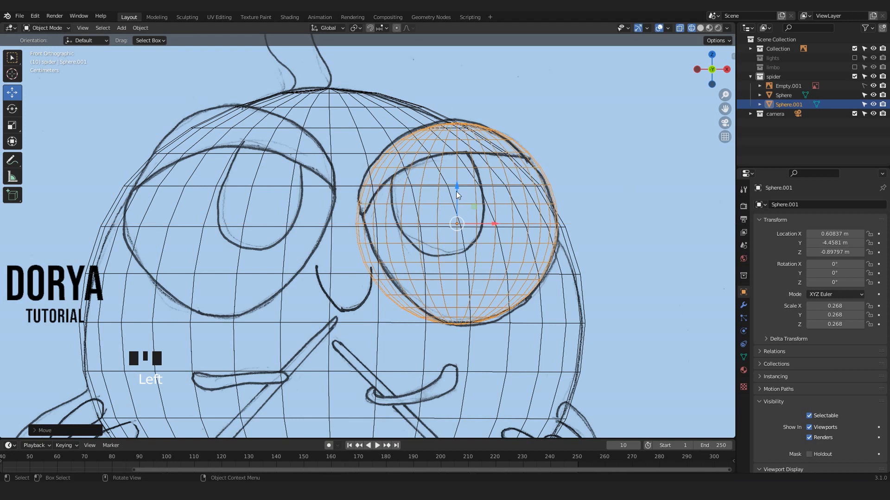
drag(458, 187, 457, 183)
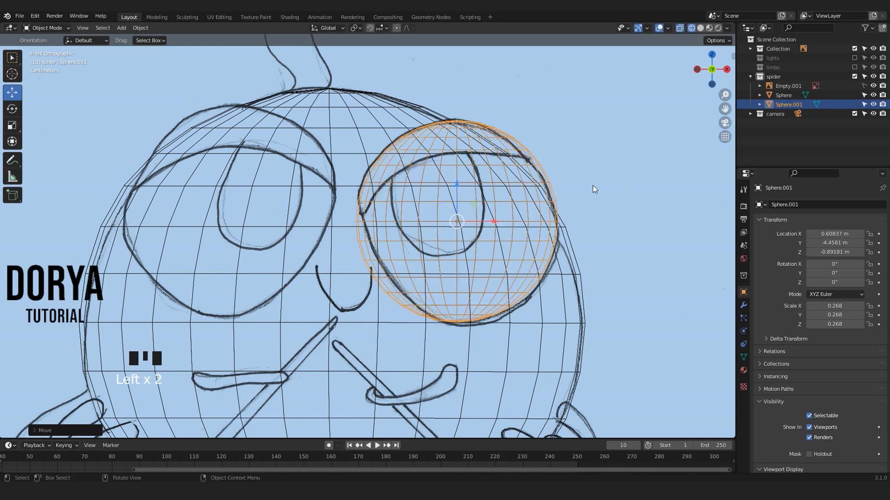
key(s)
click(595, 185)
scroll(589, 189, down, 4)
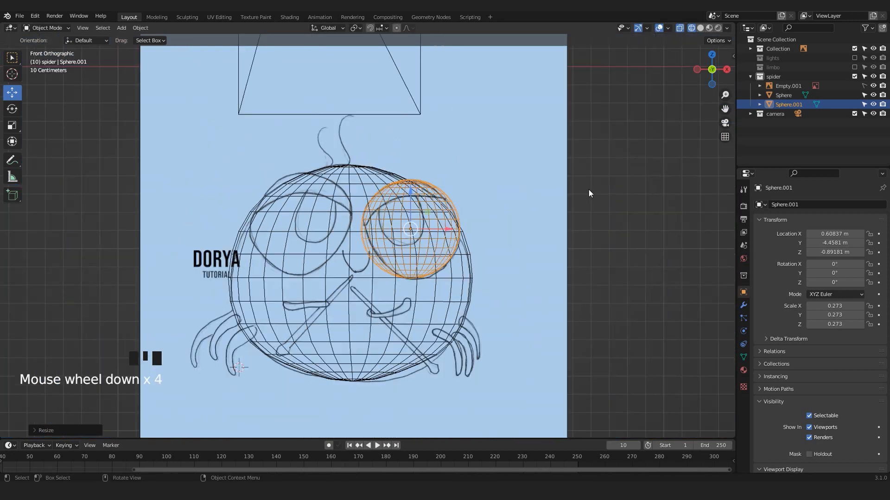
scroll(575, 195, up, 3)
- Return to solid shading with X-ray off and inspect how the eye sphere sits on the body, keeping it selected
middle_drag(541, 212, 494, 229)
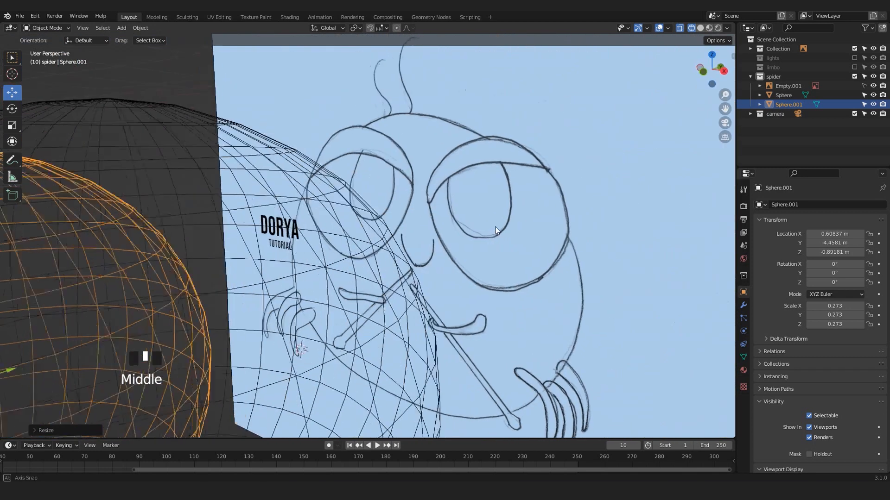
scroll(494, 229, down, 6)
key(alt+z)
click(700, 28)
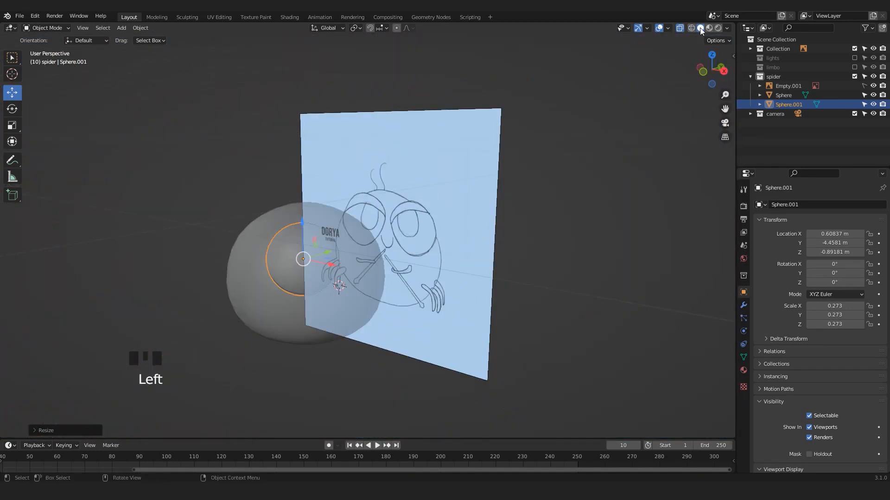
key(alt+z)
click(188, 226)
middle_drag(259, 286, 393, 276)
click(310, 279)
scroll(374, 273, up, 2)
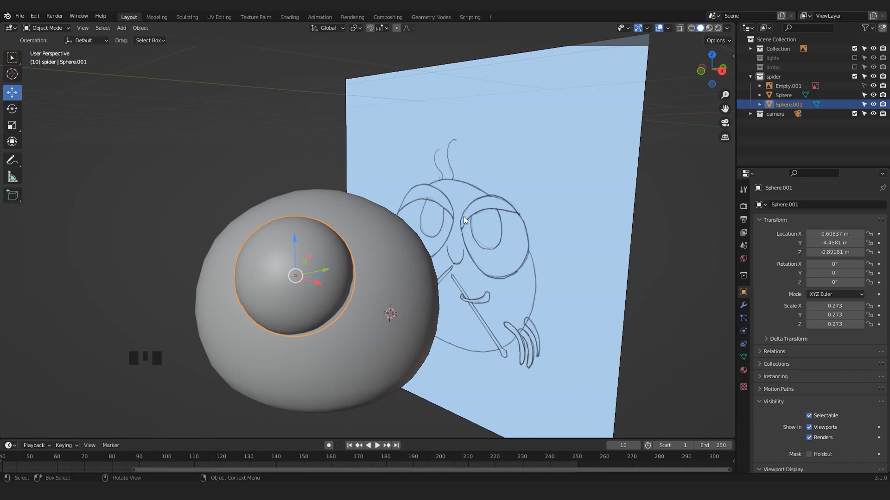
middle_drag(430, 244, 307, 263)
click(224, 161)
click(310, 280)
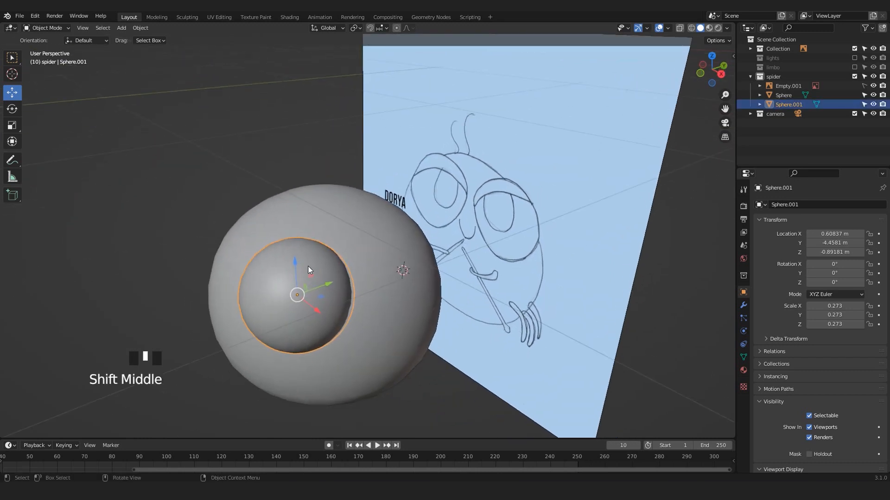
- Rename the eye sphere object as eye_L
click(783, 104)
double_click(784, 104)
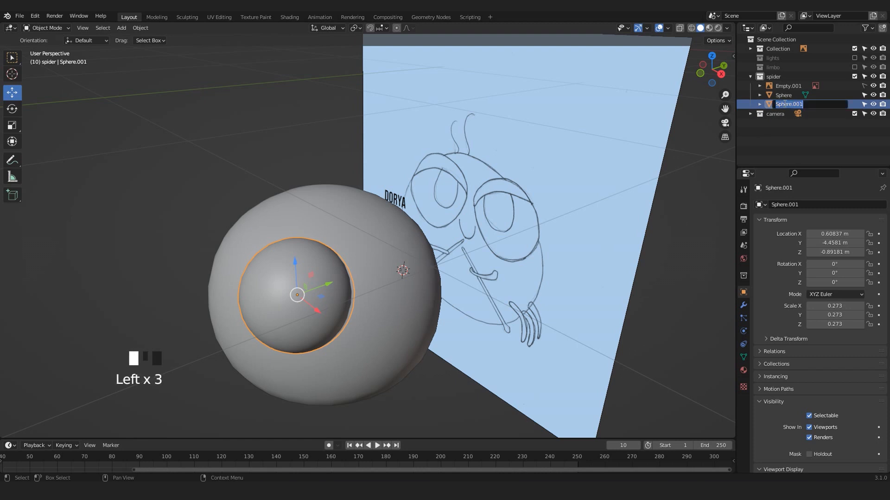
text(EYE)
key(BackSpace)
key(BackSpace)
key(BackSpace)
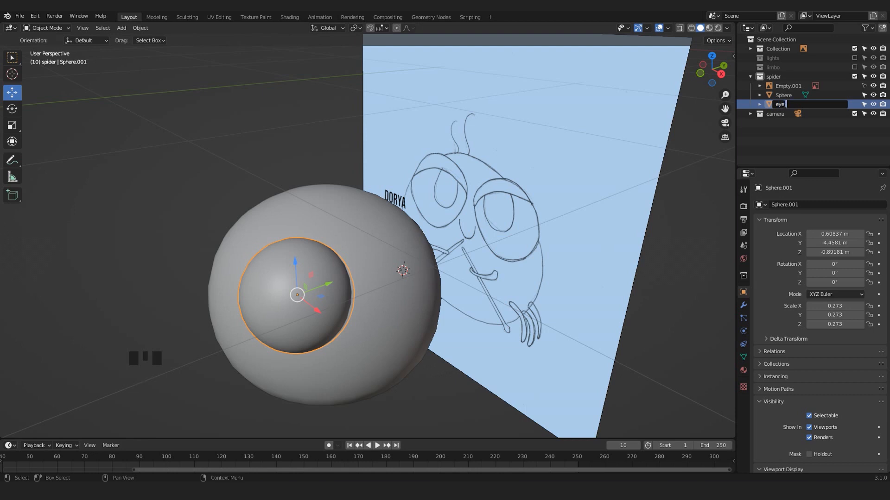
text(_L)
click(775, 93)
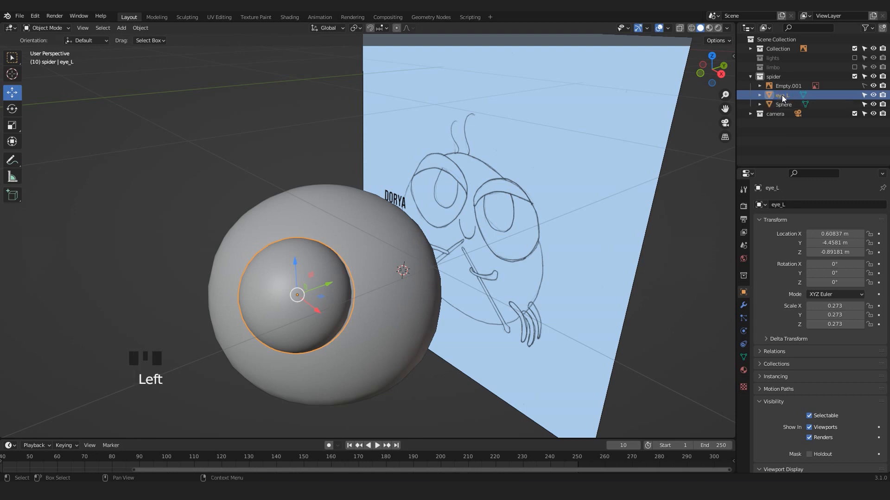
- Rename the large body sphere object as body
click(781, 105)
double_click(782, 104)
text(body)
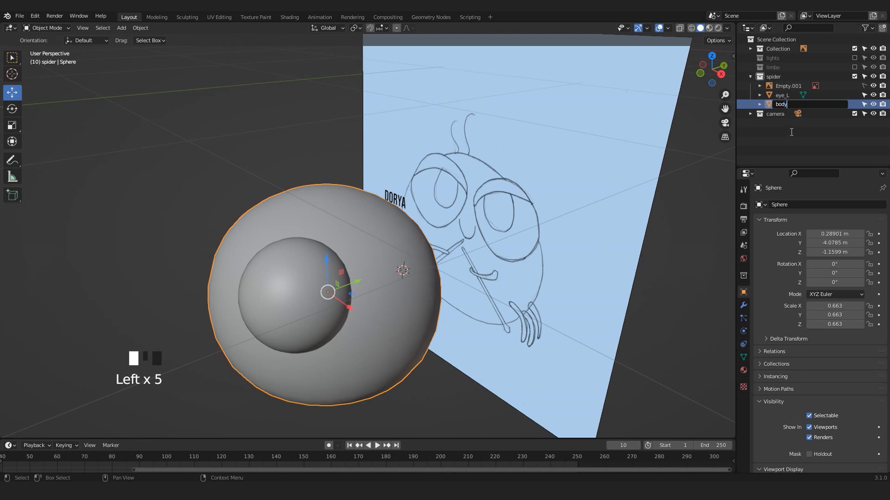
click(791, 132)
- Select eye_L and duplicate it in place
scroll(420, 320, down, 3)
middle_drag(420, 321, 398, 302)
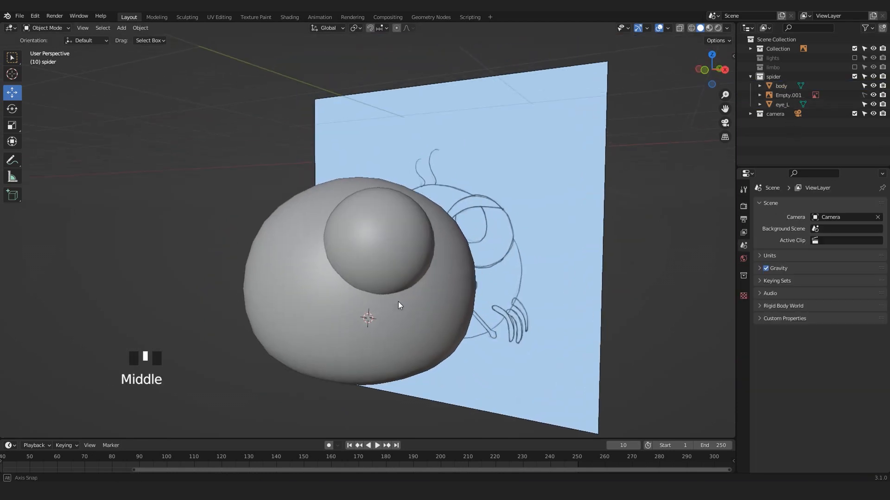
middle_drag(374, 238, 396, 258)
scroll(392, 254, up, 2)
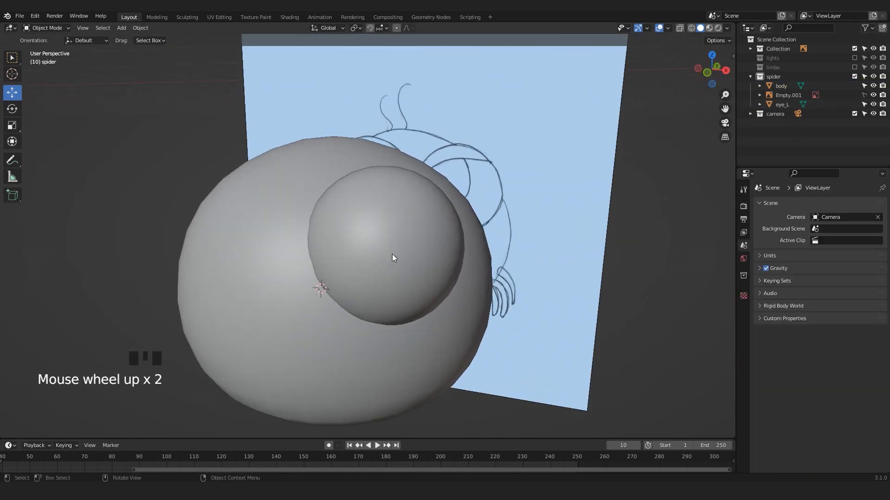
click(382, 237)
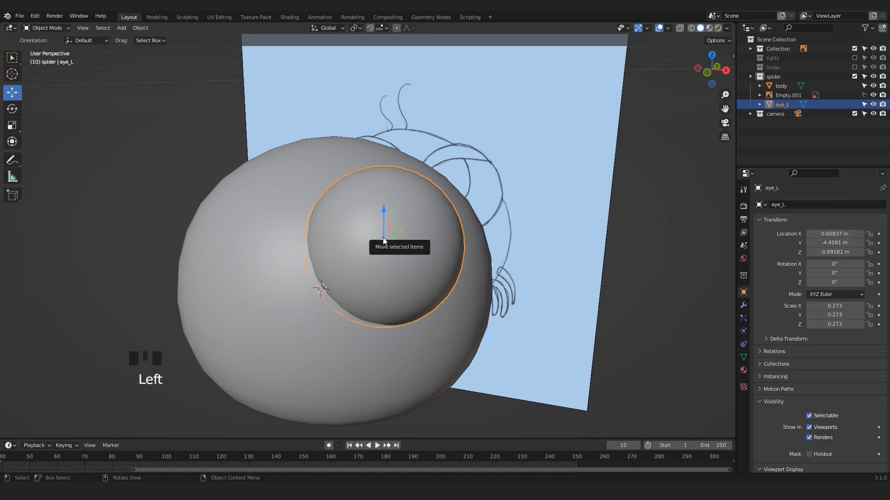
middle_drag(418, 257, 383, 248)
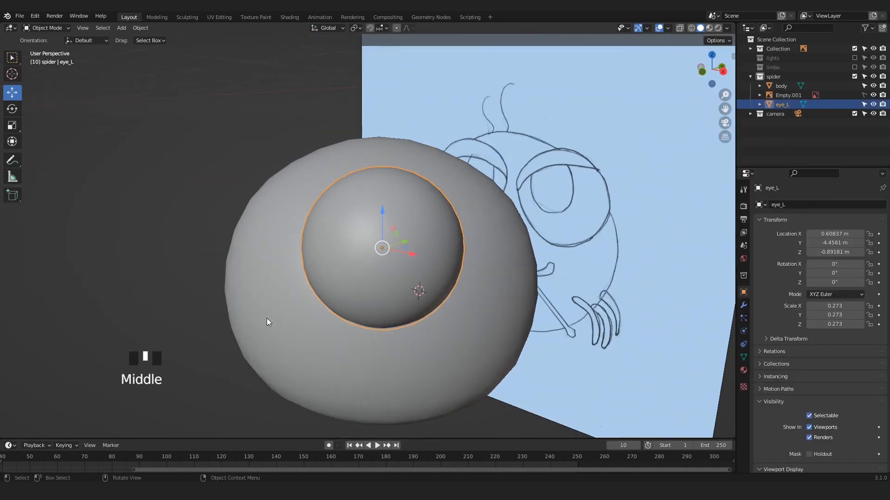
key(shift)
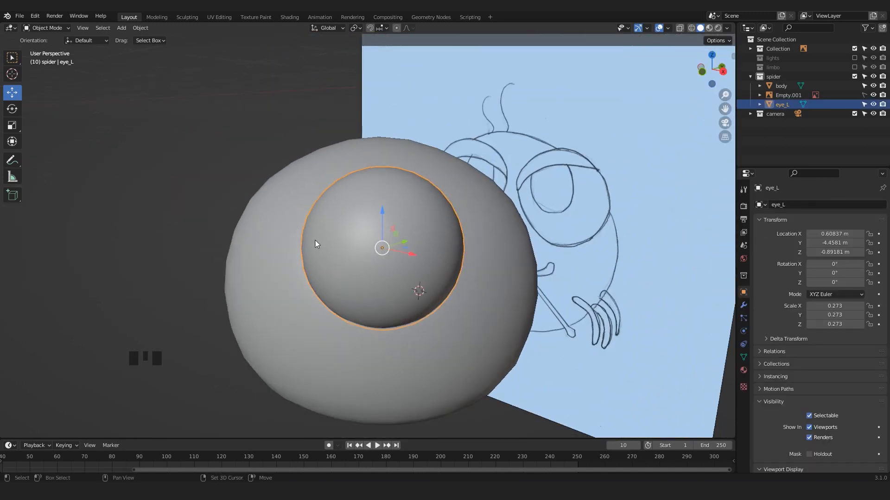
key(shift+d)
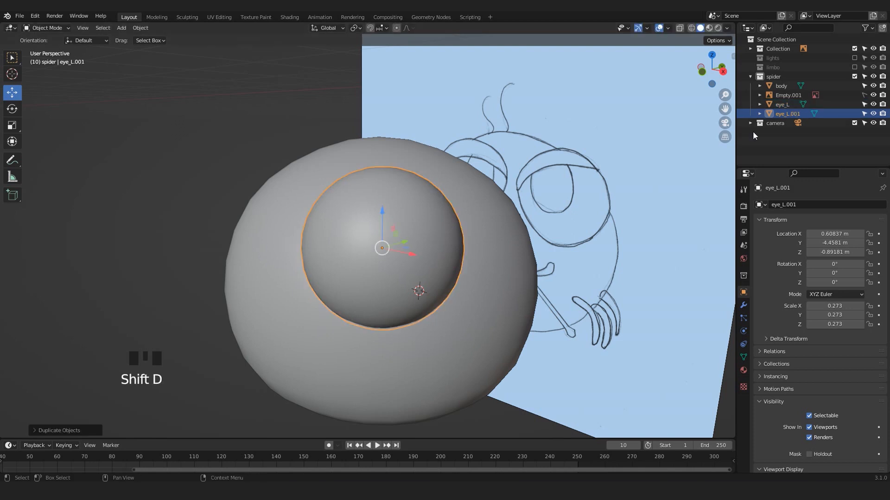
- Rename the duplicated eye sphere as eyelid_L
double_click(783, 114)
key(Left)
key(Left)
key(Left)
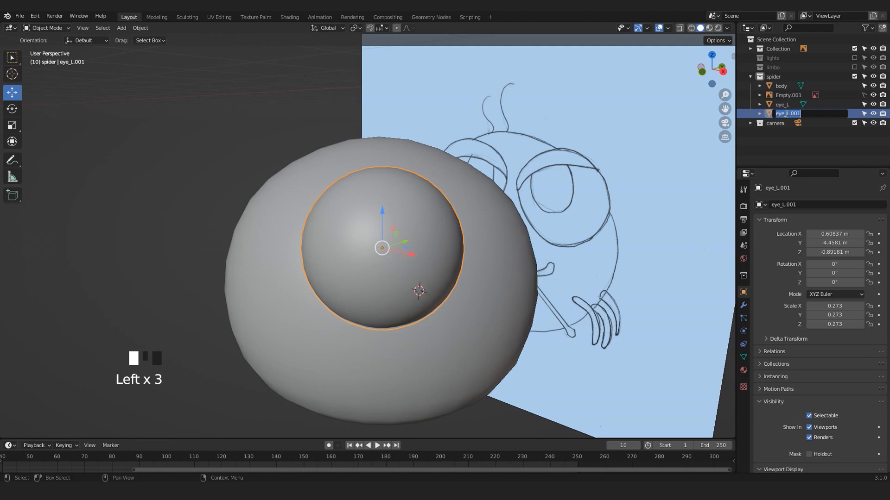
drag(790, 114, 798, 115)
key(BackSpace)
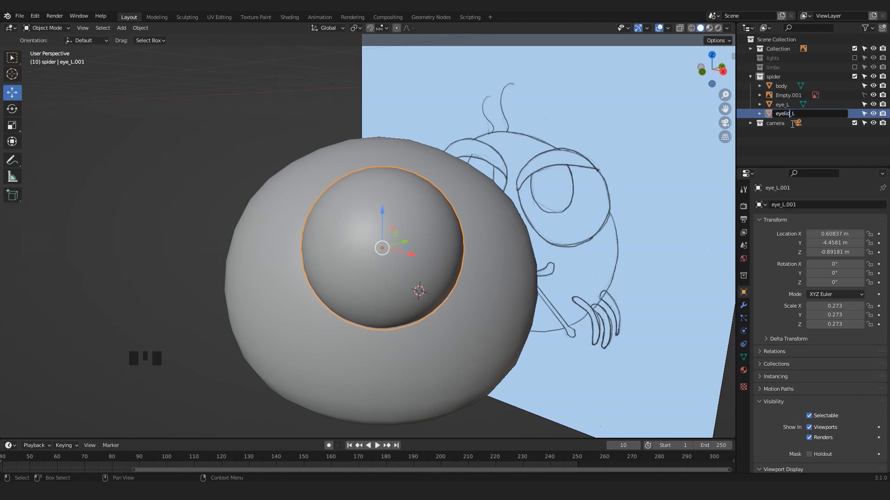
key(Return)
- Scale eyelid_L up to about 0.286 so that it encloses the eye
middle_drag(439, 215, 427, 204)
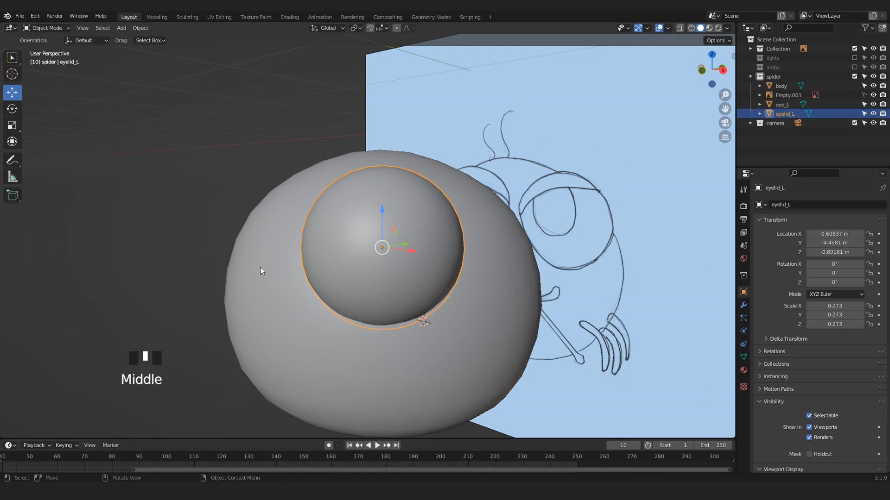
scroll(257, 276, up, 1)
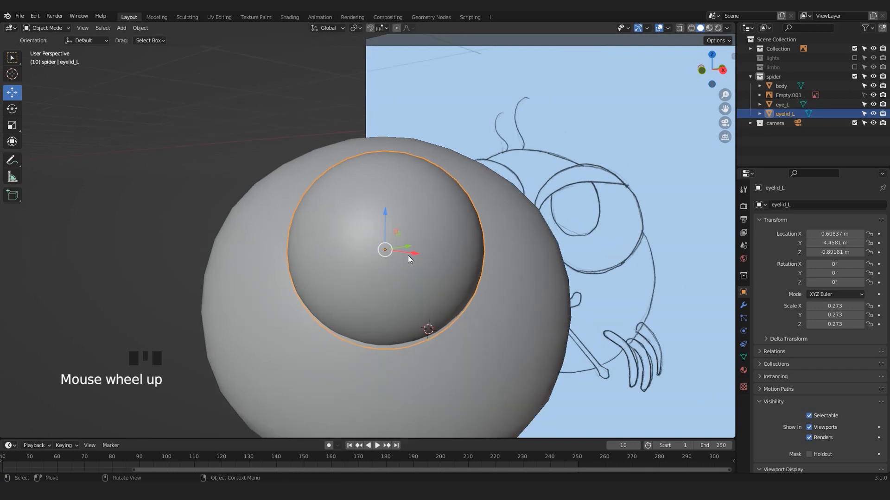
key(s)
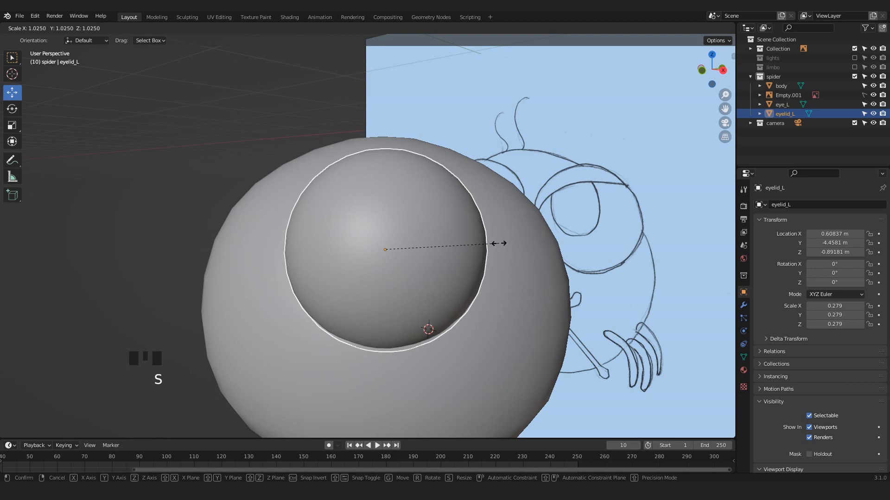
click(501, 243)
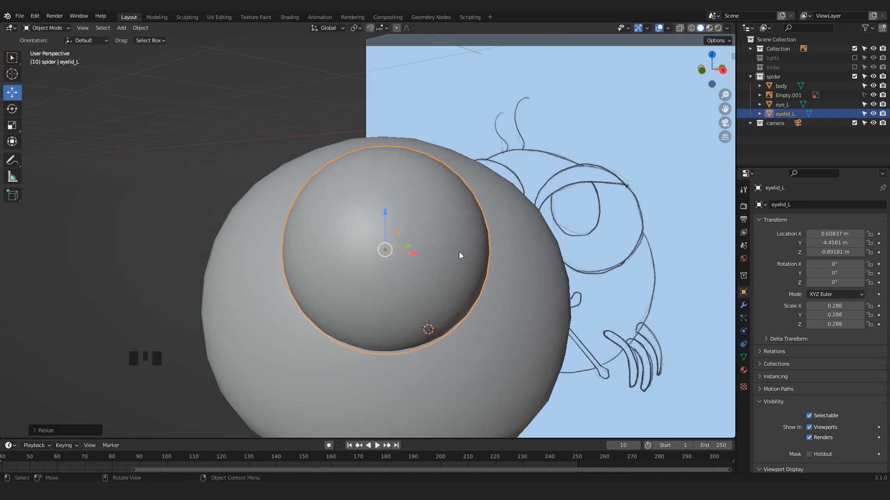
- In Edit Mode with X-ray on, delete the vertices of the lower half of eyelid_L in front view
key(KP_1)
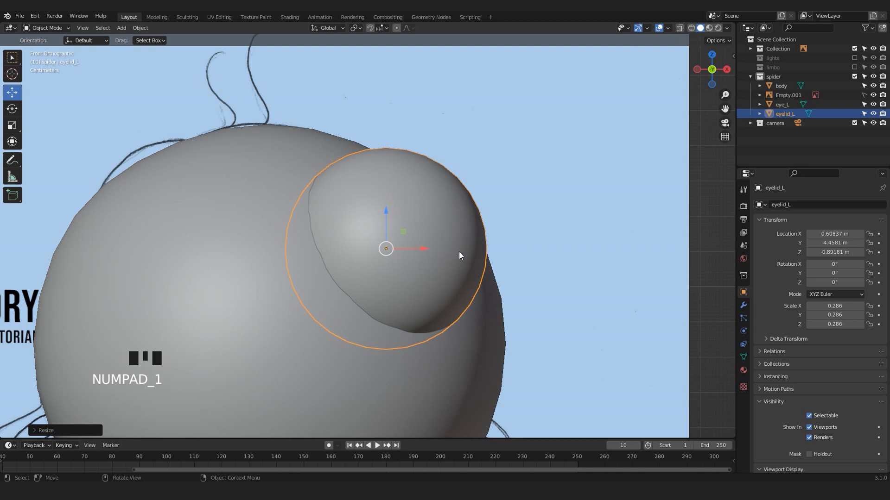
key(Tab)
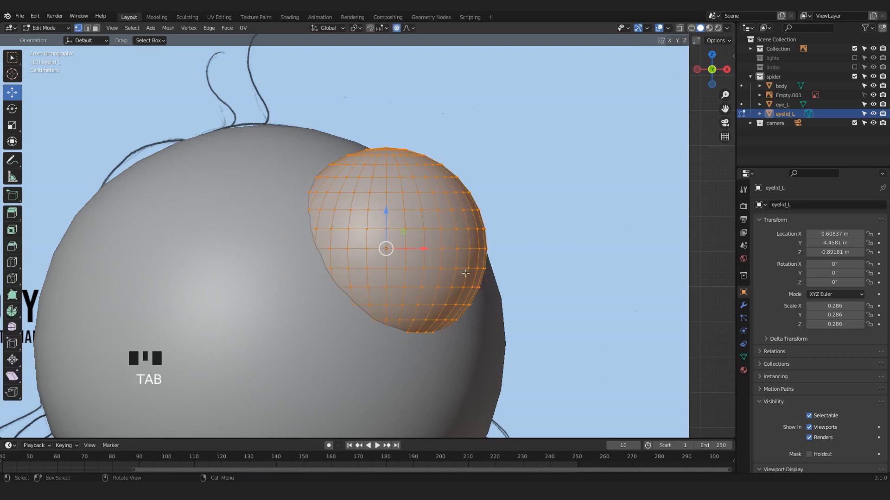
key(alt+z)
drag(563, 395, 231, 236)
scroll(356, 235, up, 2)
shift+middle_drag(203, 265, 302, 232)
key(x)
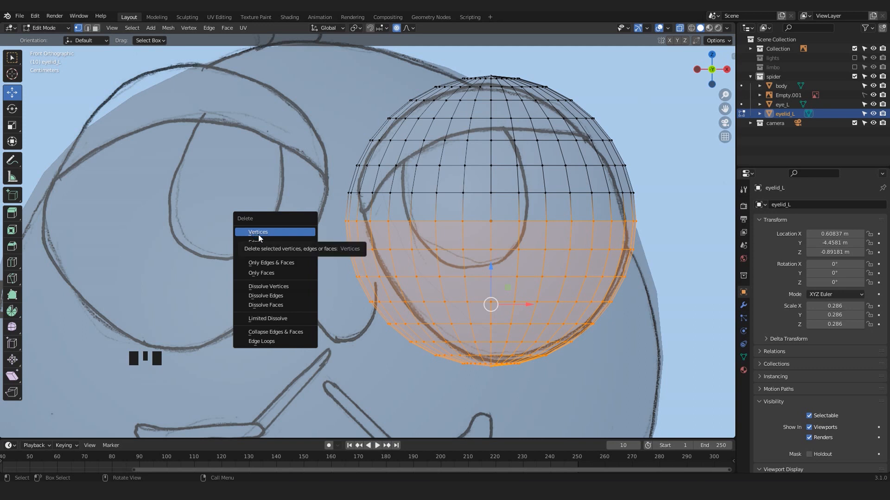
click(259, 232)
- Leave Edit Mode, turn off X-ray and scale the half-sphere eyelid up slightly around the eye
key(Tab)
scroll(442, 227, down, 5)
key(alt+z)
middle_drag(457, 221, 215, 177)
click(215, 177)
scroll(407, 190, up, 3)
click(379, 165)
middle_drag(379, 166, 352, 149)
scroll(377, 172, up, 3)
key(s)
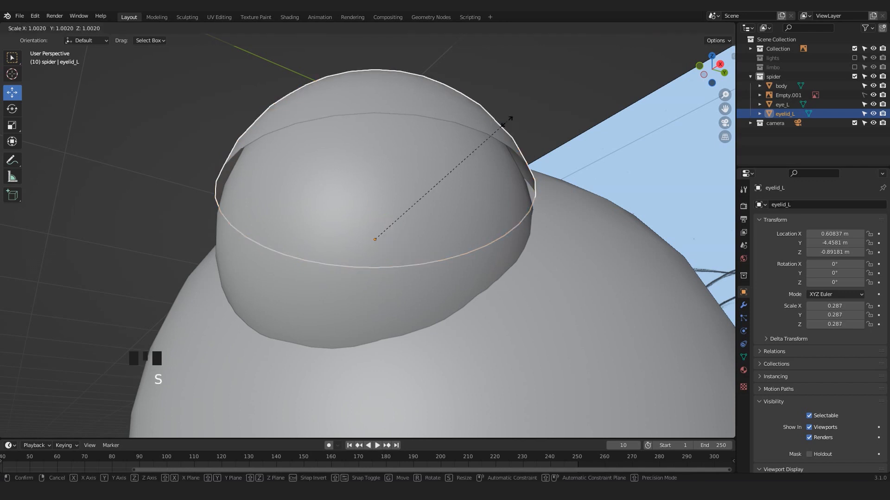
click(510, 122)
- Examine the gap between eyelid_L and the eye from several angles
middle_drag(510, 122, 360, 231)
scroll(361, 231, up, 2)
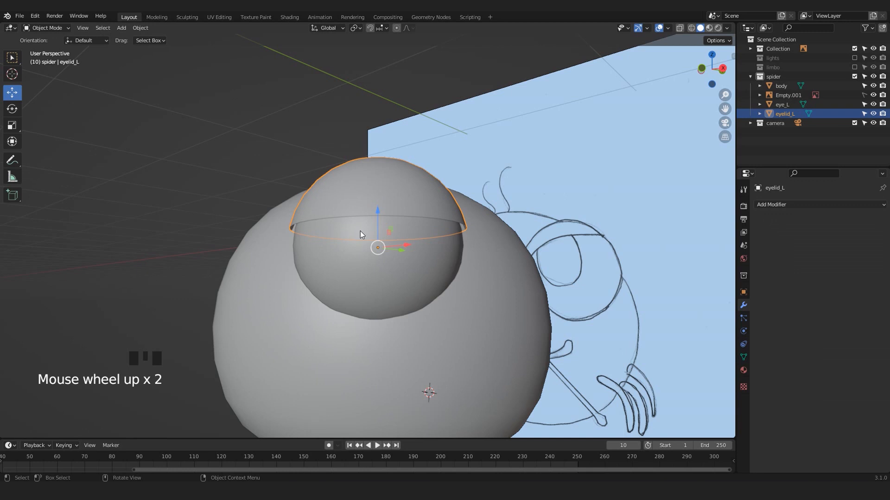
scroll(266, 212, up, 2)
middle_drag(266, 212, 281, 196)
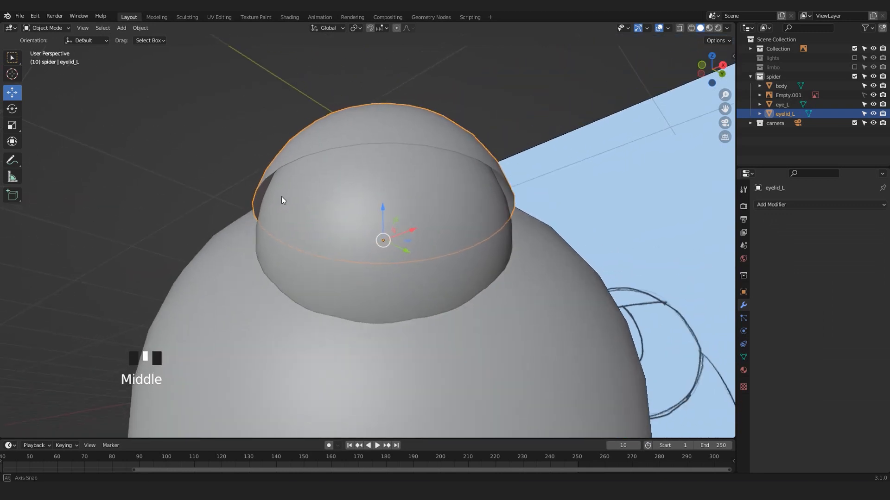
scroll(282, 197, up, 2)
shift+middle_drag(242, 162, 304, 194)
scroll(280, 194, up, 1)
middle_drag(294, 159, 318, 223)
scroll(298, 201, down, 3)
scroll(315, 235, up, 1)
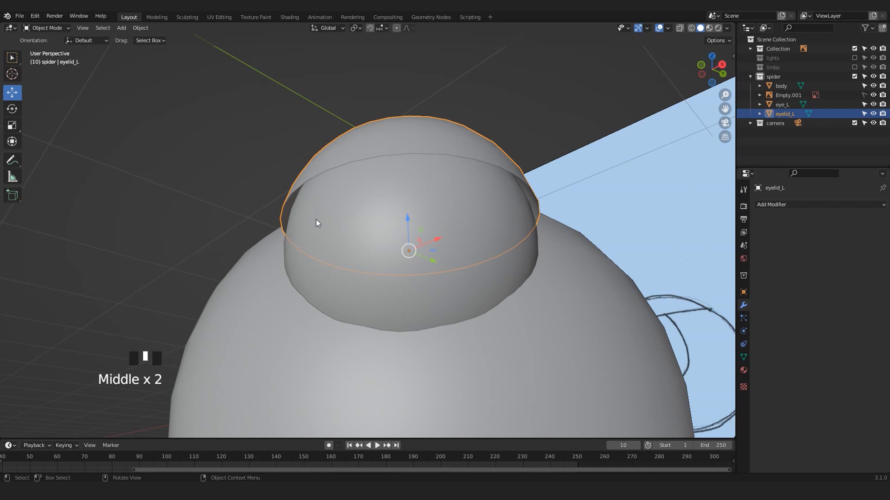
- In Edit Mode, extrude the whole eyelid_L mesh in place and scale the new shell inward to about 0.95
key(Tab)
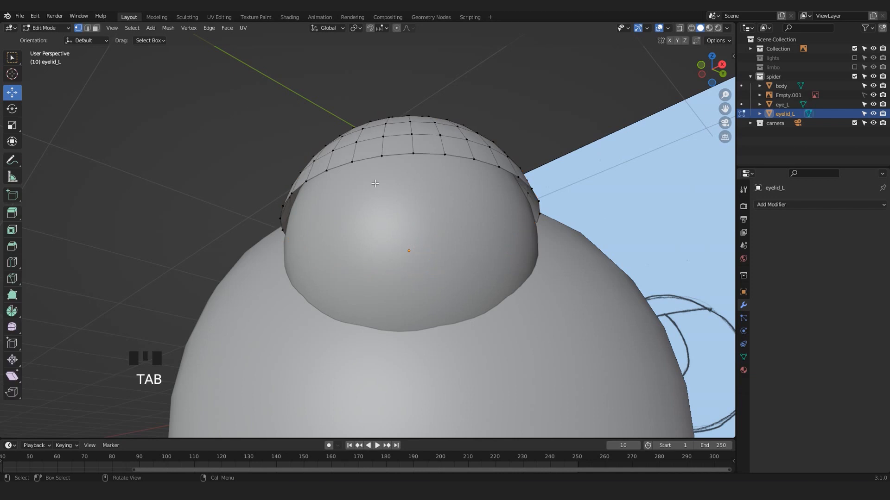
key(a)
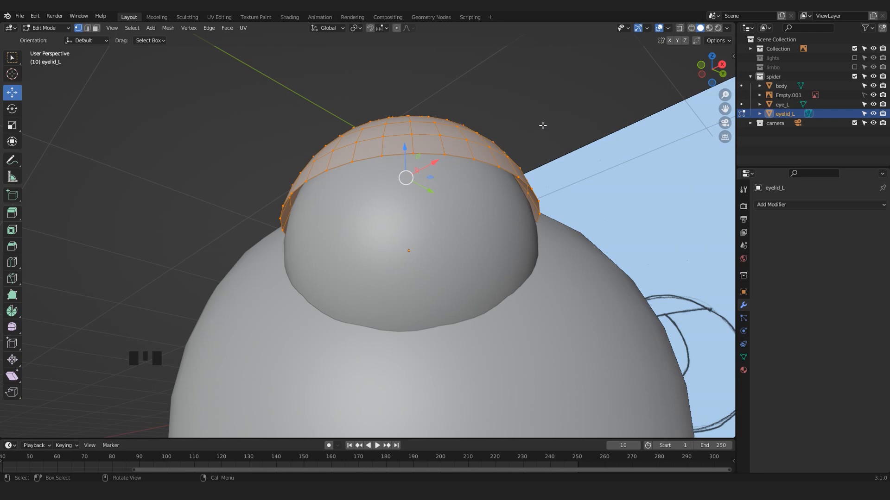
key(e)
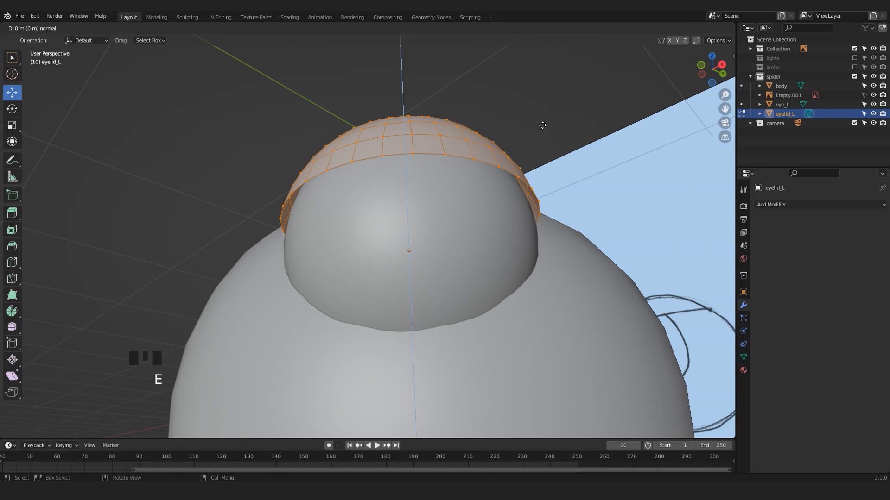
right_click(542, 125)
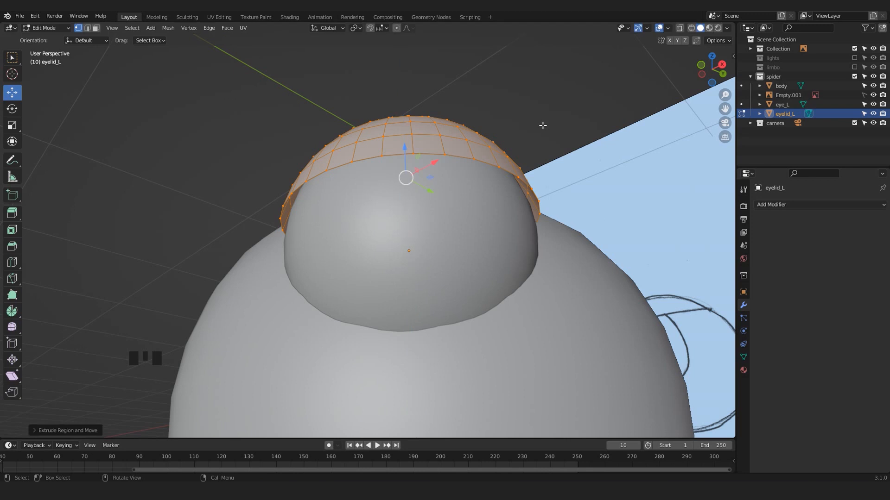
key(s)
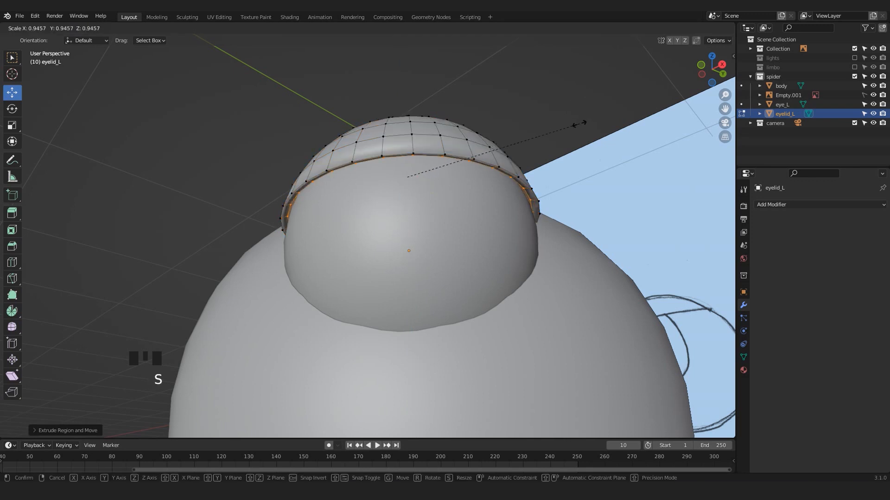
click(571, 133)
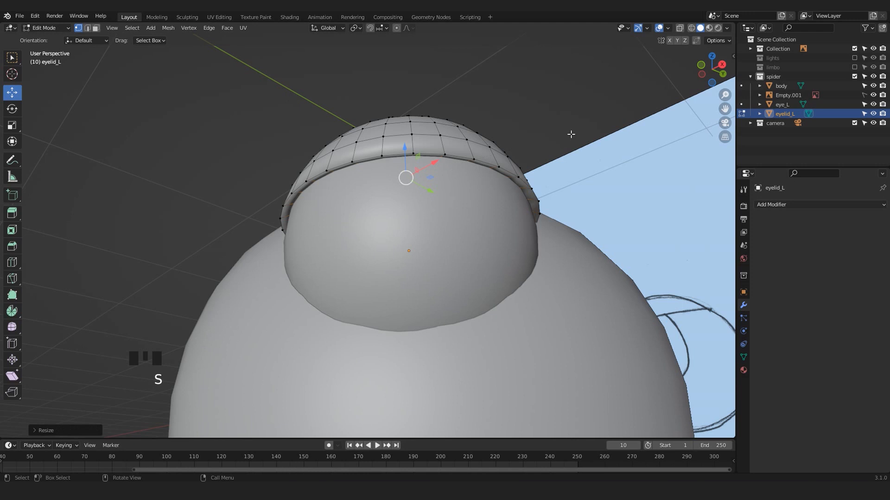
- With X-ray on in front view, lower the eyelid's inner shell slightly toward the outer rim, then leave Edit Mode
key(KP_1)
scroll(543, 157, up, 3)
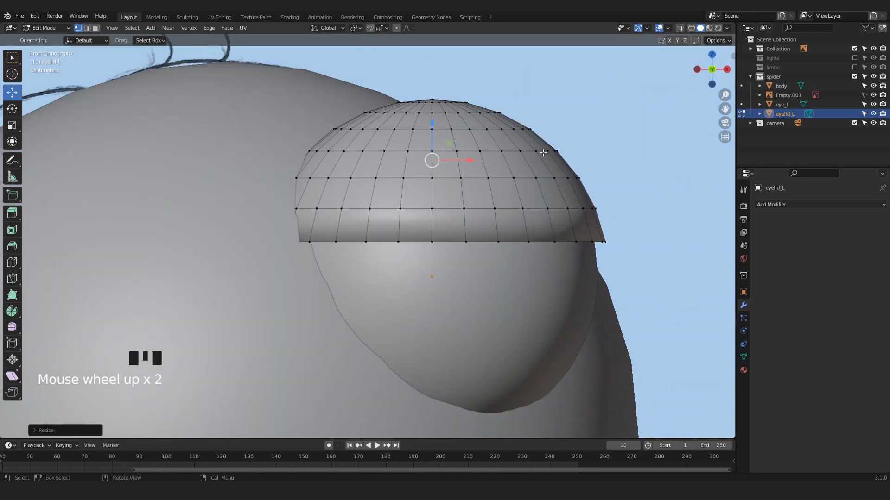
key(alt+z)
shift+middle_drag(522, 184, 492, 216)
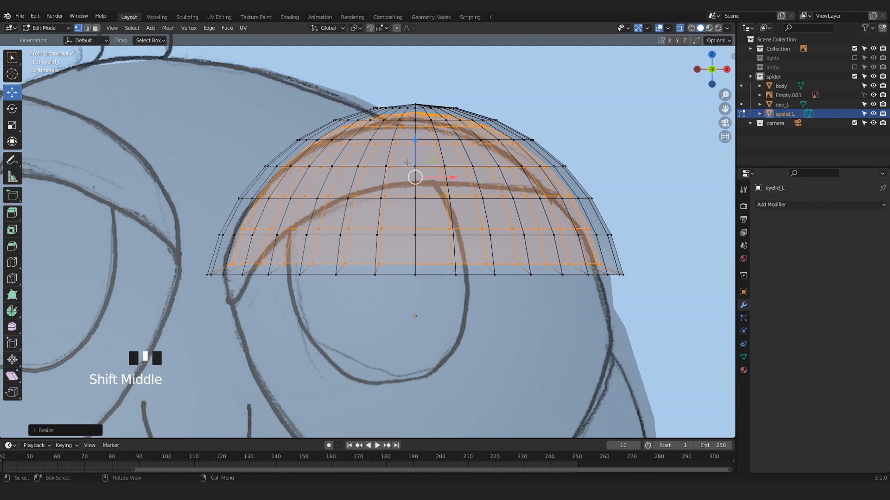
drag(415, 141, 417, 159)
key(alt+z)
mouse_move(417, 160)
middle_down()
mouse_move(336, 155)
mouse_move(258, 192)
middle_up()
scroll(292, 176, down, 3)
scroll(258, 192, up, 3)
key(Tab)
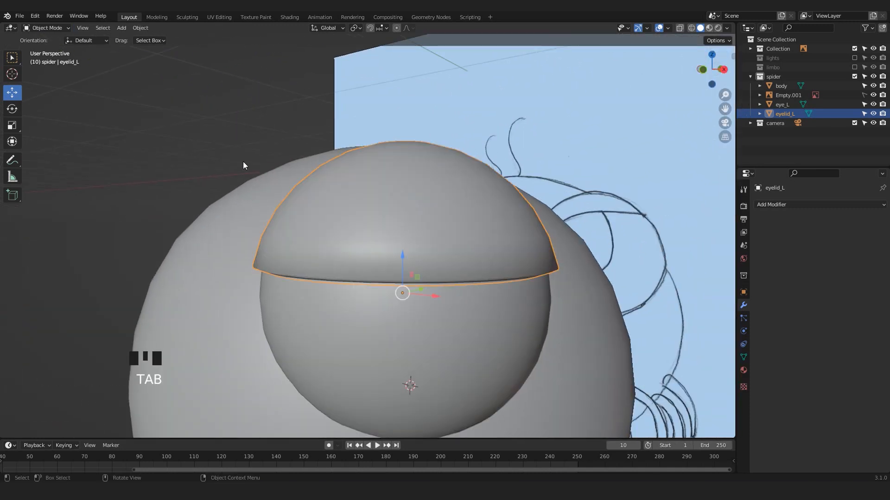
- Undo the extrusion, scaling and lowering of the eyelid's inner shell
scroll(241, 153, down, 3)
click(237, 143)
click(396, 218)
middle_drag(396, 218, 396, 191)
scroll(396, 191, up, 2)
key(ctrl+z)
key(ctrl+z)
key(ctrl+z)
key(ctrl+z)
key(ctrl+z)
key(ctrl+z)
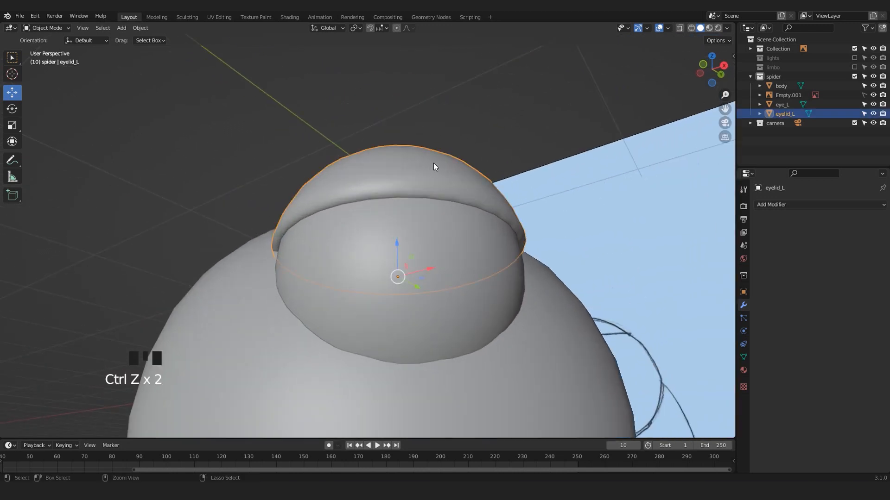
key(ctrl+z)
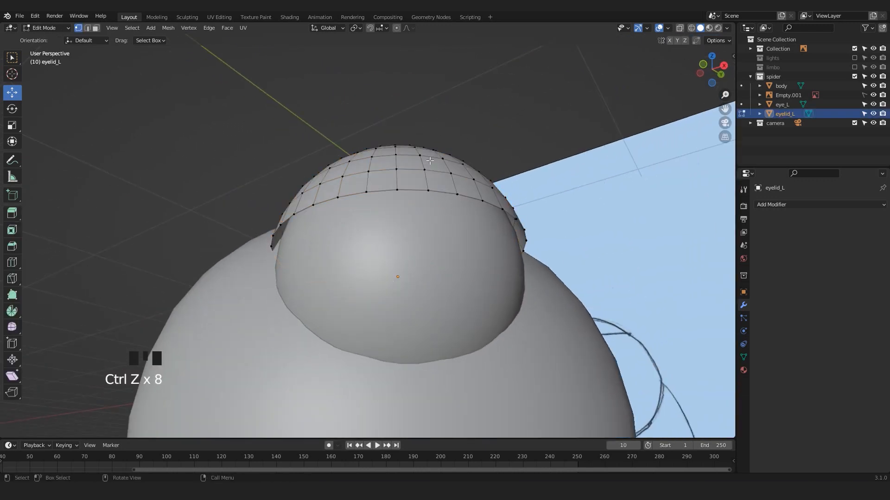
- Leave Edit Mode and add a Solidify modifier to eyelid_L
key(Tab)
middle_drag(277, 124, 309, 190)
click(319, 218)
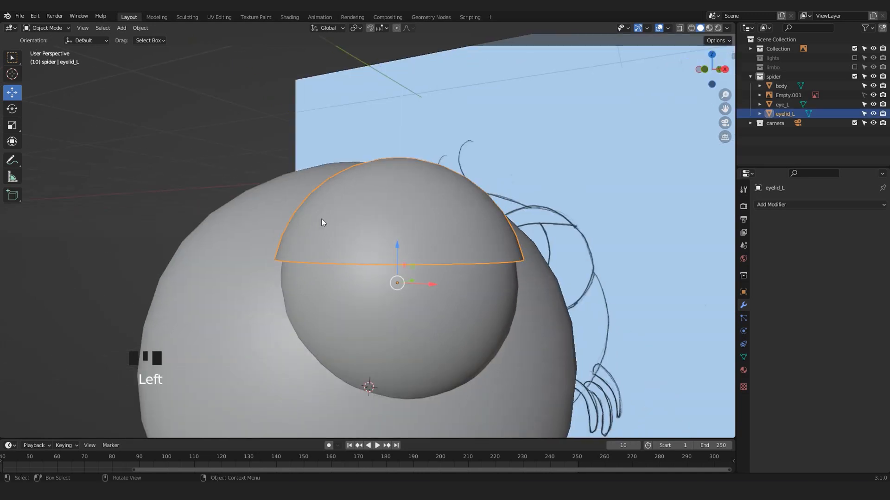
click(855, 205)
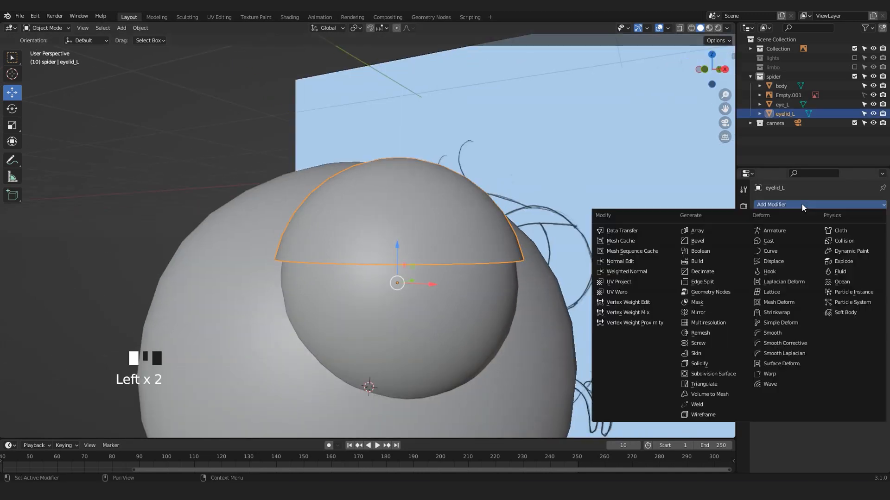
click(700, 364)
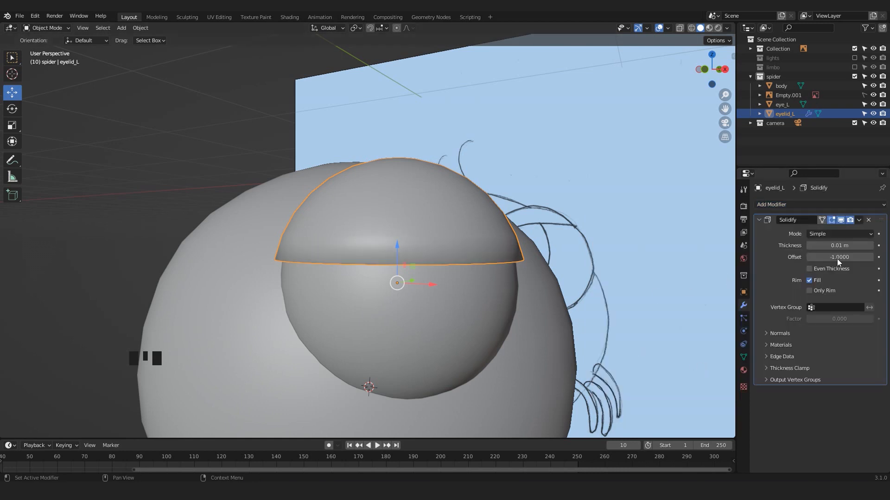
- Increase the Solidify thickness until the eyelid's rim closes the gap to the eye, and apply the modifier
middle_drag(370, 241, 357, 199)
scroll(359, 217, up, 2)
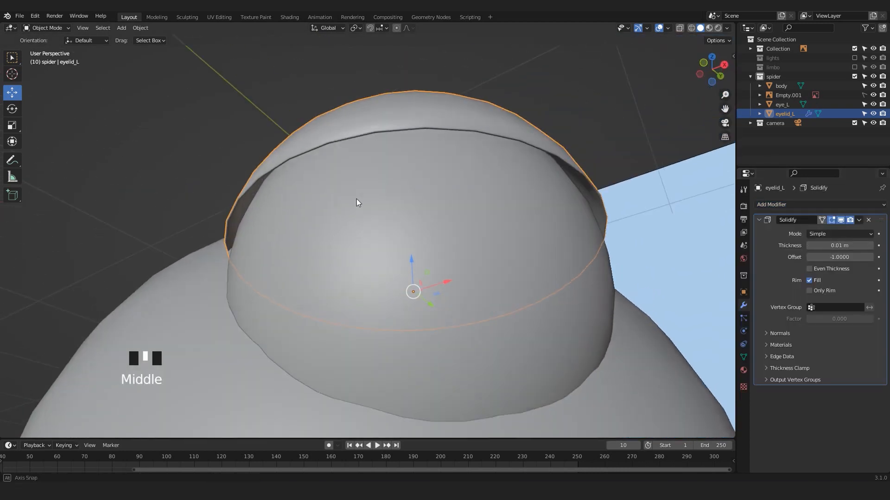
drag(839, 245, 866, 246)
middle_drag(464, 221, 491, 204)
click(858, 220)
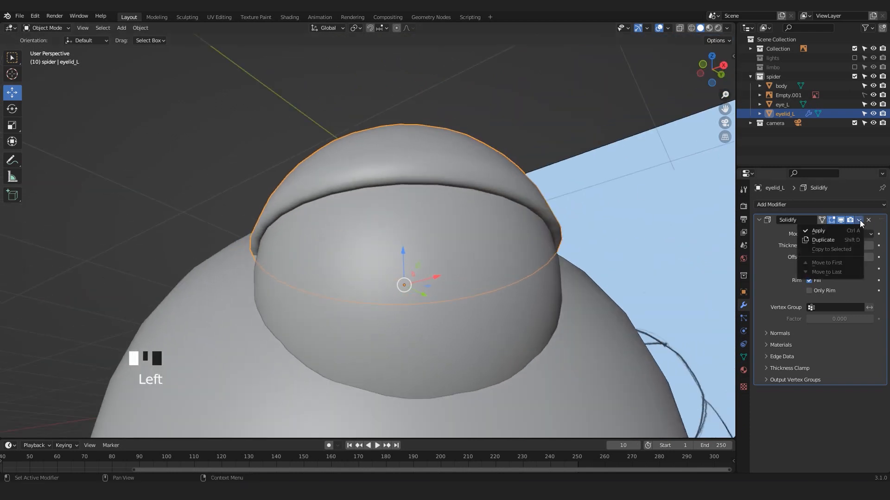
click(826, 232)
- Examine the thickened eyelid's mesh in Edit Mode, using X-ray in front view, and its overall shape in Object Mode
key(Tab)
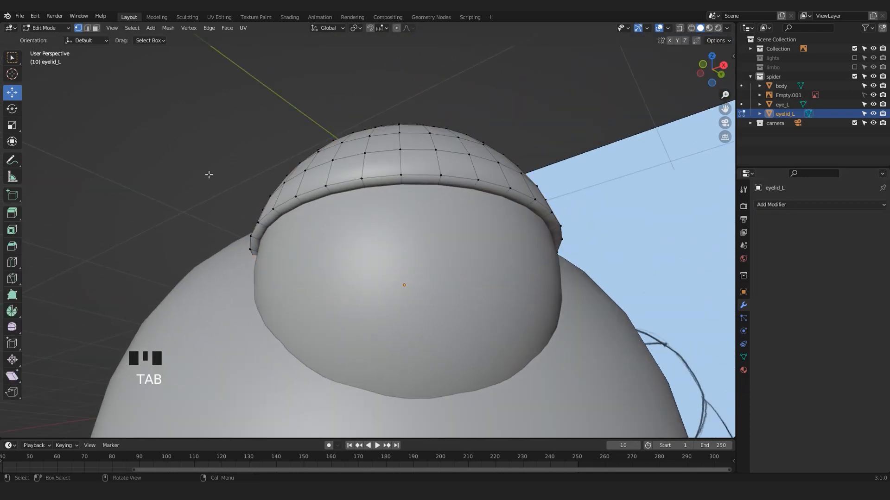
middle_drag(208, 174, 247, 186)
key(KP_1)
key(alt+z)
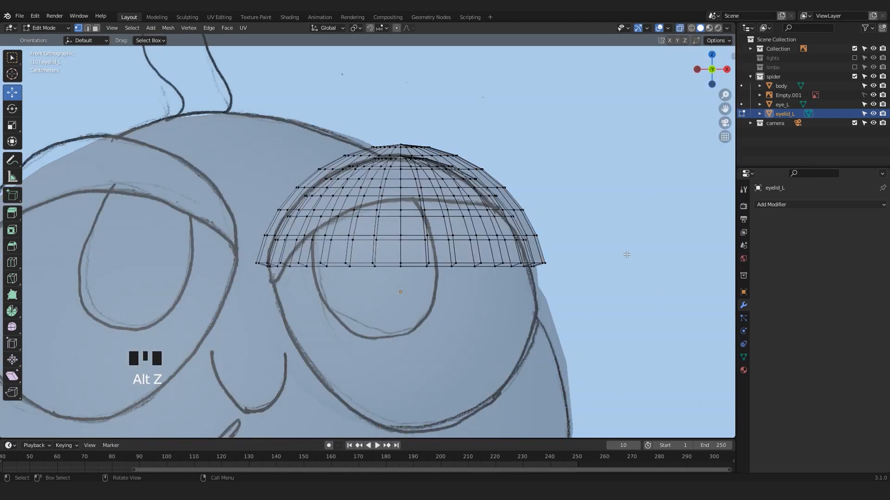
scroll(621, 259, up, 2)
key(alt+z)
middle_drag(478, 265, 430, 218)
scroll(437, 224, down, 2)
scroll(325, 230, down, 3)
key(Tab)
scroll(326, 232, up, 2)
key(Tab)
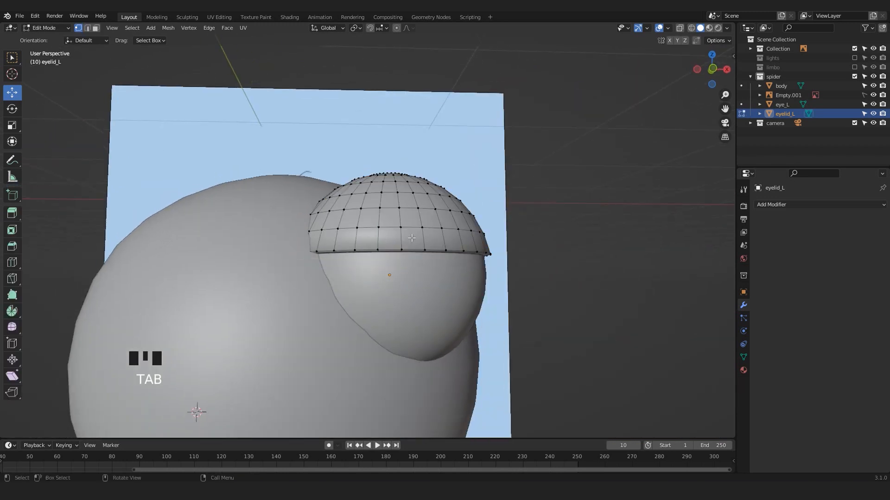
scroll(434, 221, up, 2)
scroll(434, 221, down, 3)
key(Tab)
middle_drag(433, 221, 386, 252)
- In right view, rotate eyelid_L backward so that its front edge lifts and opens the eye
key(KP_3)
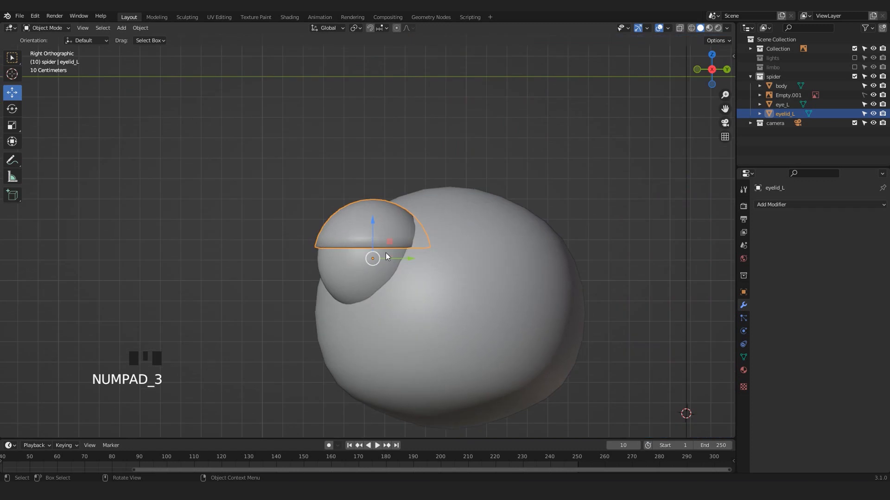
scroll(386, 253, up, 2)
scroll(340, 293, down, 4)
middle_drag(324, 295, 445, 321)
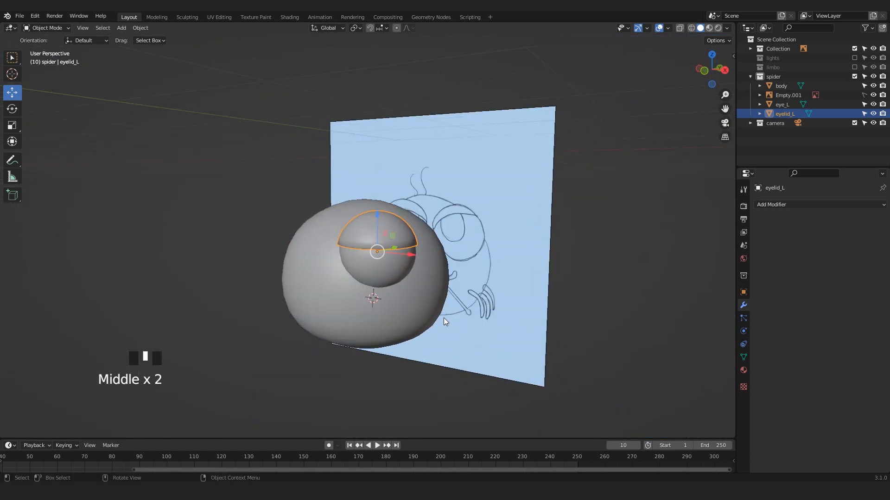
key(KP_3)
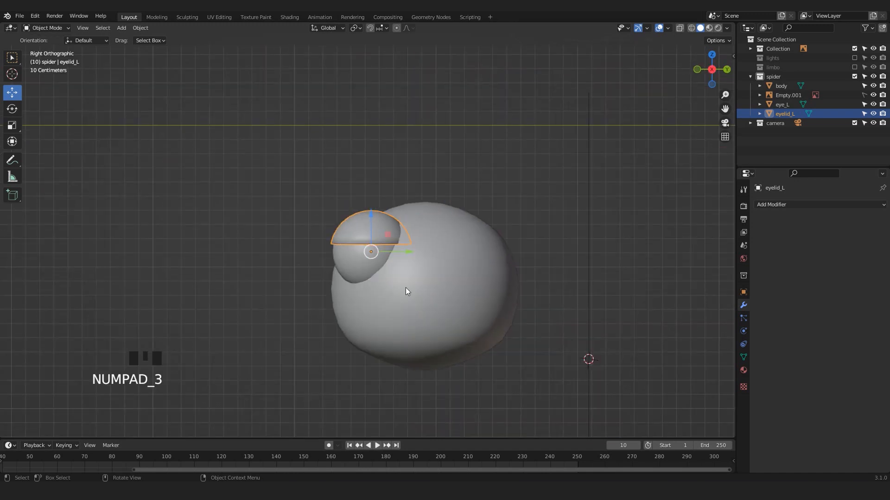
scroll(402, 272, up, 3)
shift+middle_drag(422, 273, 424, 239)
scroll(427, 219, up, 2)
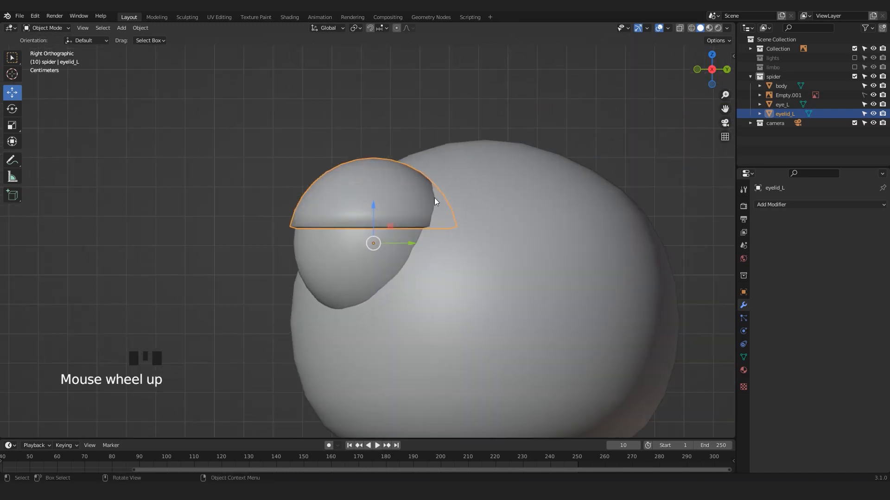
key(r)
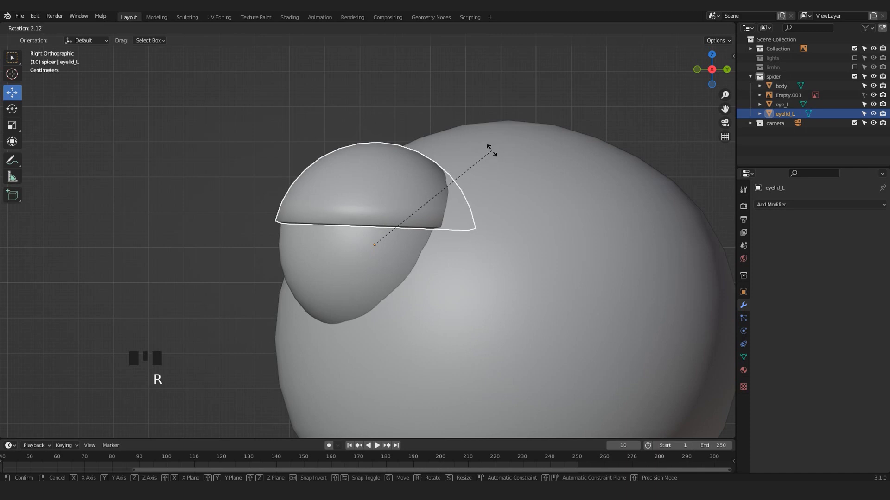
click(491, 192)
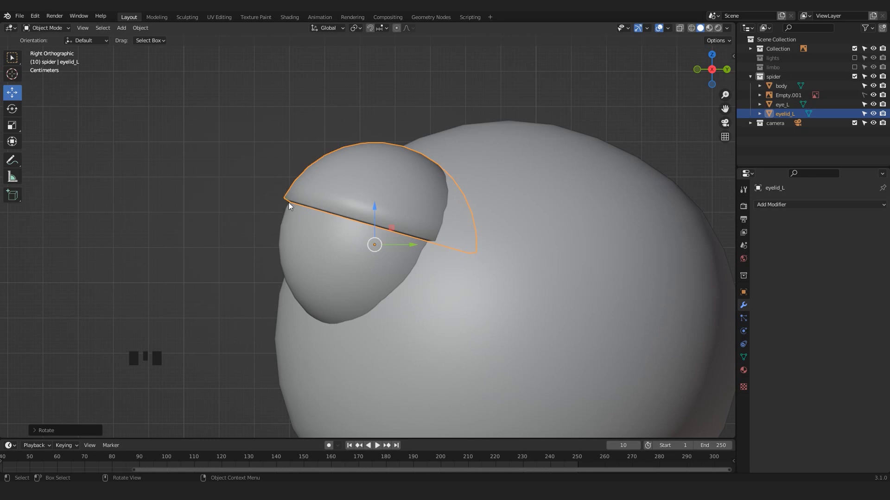
- Tilt eyelid_L backward by about 3° more in right view
click(353, 190)
click(370, 204)
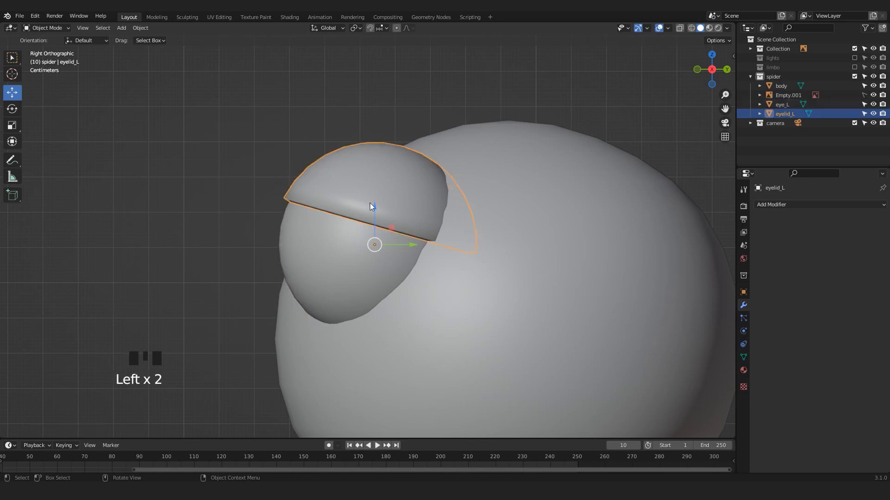
key(r)
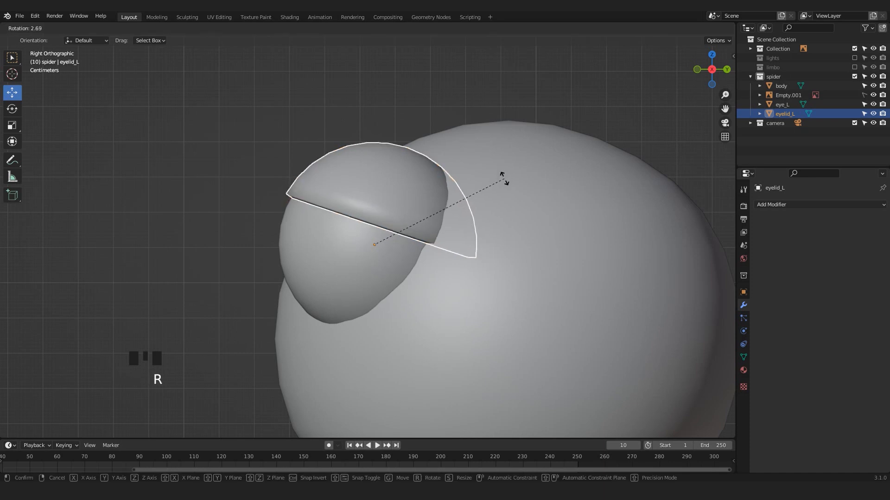
click(507, 174)
- Select eye_L and examine the orientation of its sphere mesh and poles in Edit Mode with X-ray on
key(KP_1)
mouse_move(452, 112)
middle_down()
mouse_move(352, 231)
mouse_move(360, 217)
mouse_move(393, 209)
mouse_move(415, 230)
mouse_move(347, 242)
mouse_move(387, 246)
mouse_move(336, 263)
middle_up()
scroll(385, 221, up, 2)
click(374, 209)
click(346, 248)
scroll(347, 241, up, 2)
key(Tab)
key(alt+z)
middle_drag(370, 238, 362, 132)
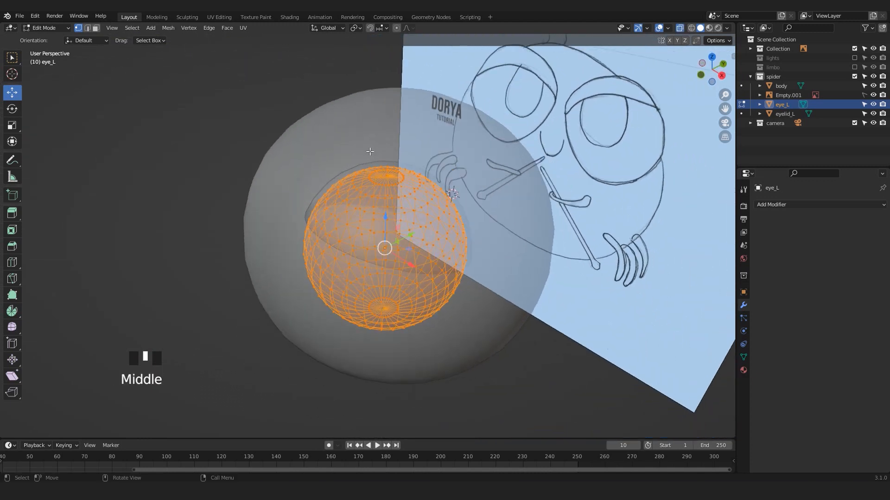
mouse_move(390, 174)
middle_down()
mouse_move(349, 245)
mouse_move(324, 265)
mouse_move(345, 261)
middle_up()
key(Tab)
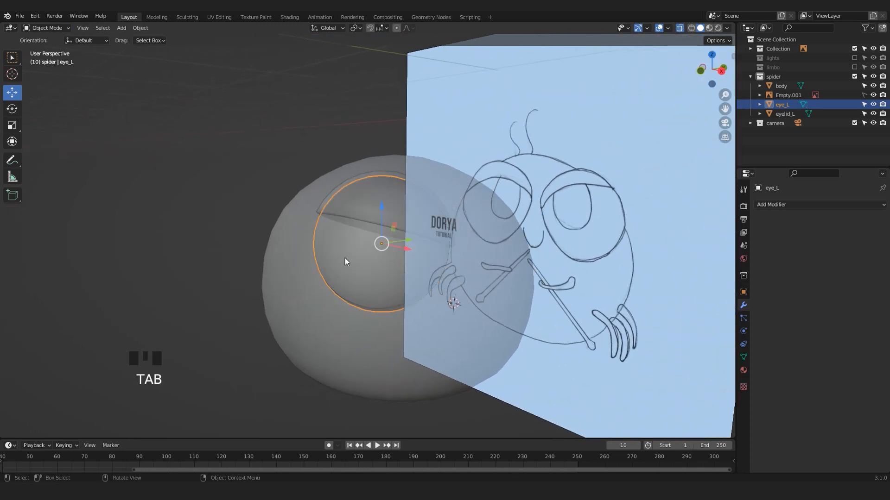
key(alt+z)
key(KP_3)
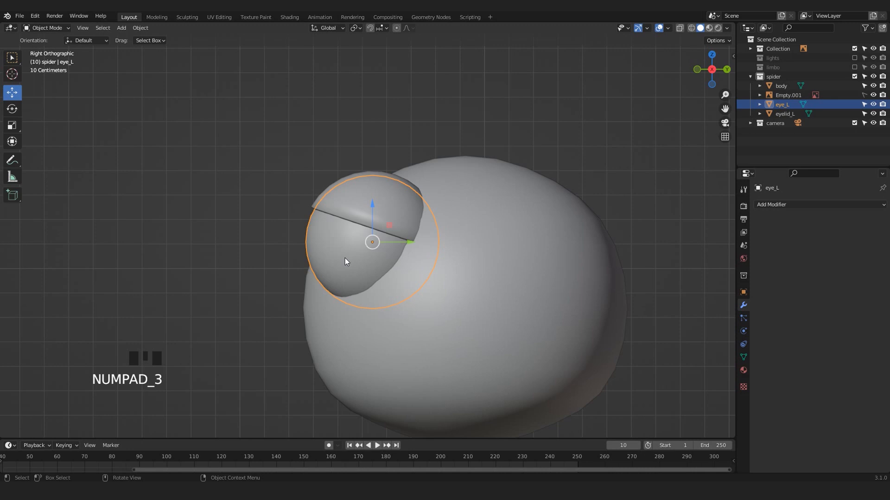
scroll(344, 261, up, 2)
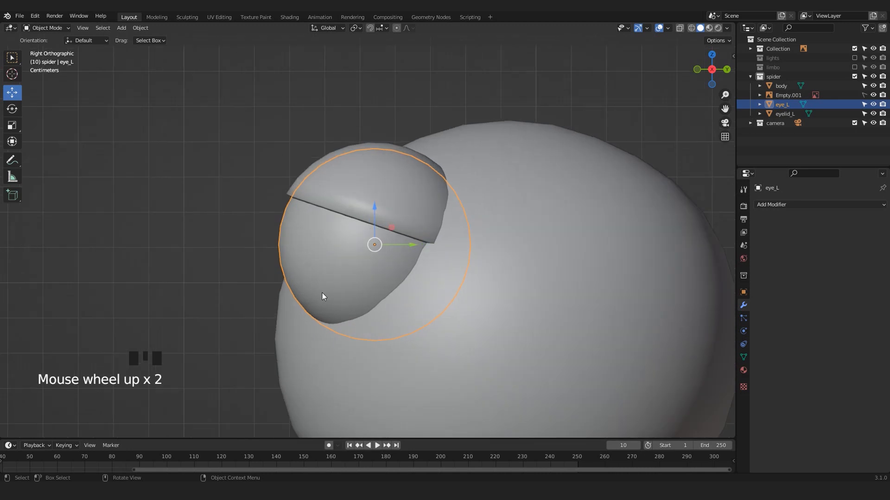
key(r)
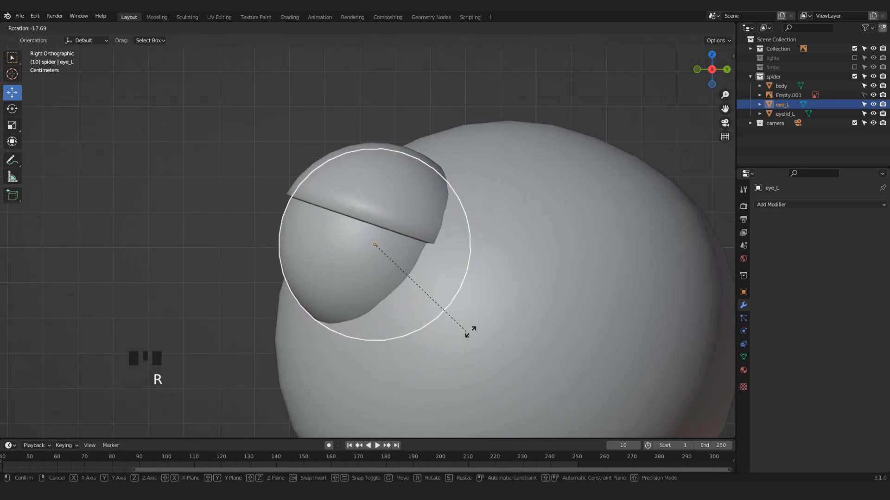
right_click(481, 227)
key(Tab)
key(Tab)
key(r)
right_click(521, 273)
key(Tab)
- Rotate eye_L in right view so that the front pole of its mesh tilts upward
middle_drag(297, 280, 358, 280)
scroll(183, 366, up, 2)
key(KP_3)
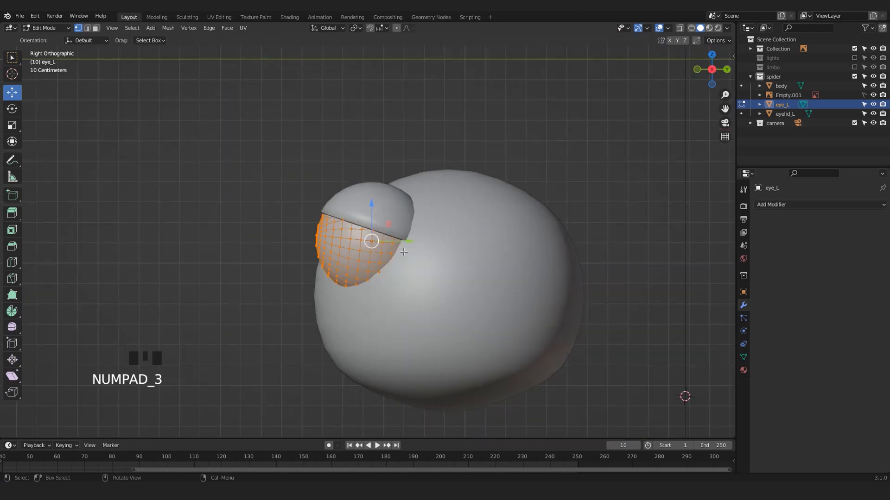
key(Tab)
key(r)
click(446, 230)
key(Tab)
middle_drag(396, 240, 298, 260)
key(Tab)
- Examine the position of eye_L's front pole in front view, in Edit Mode and in Object Mode with X-ray
key(KP_1)
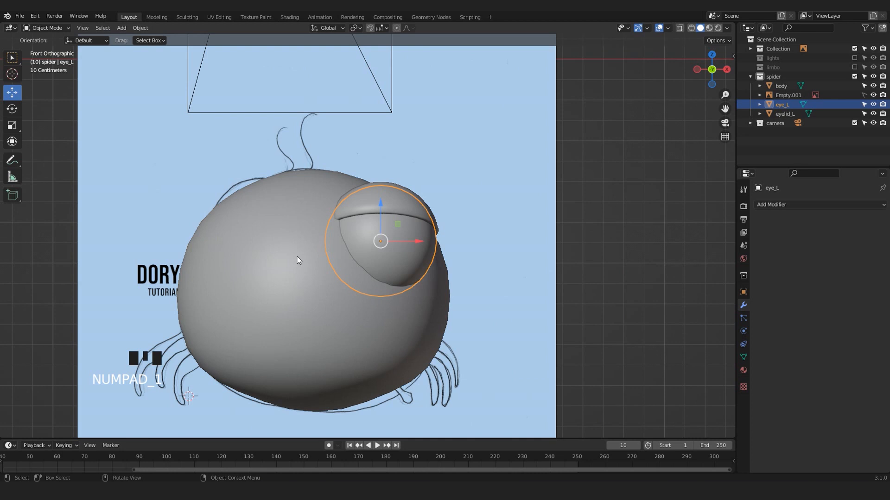
key(Tab)
scroll(370, 243, up, 4)
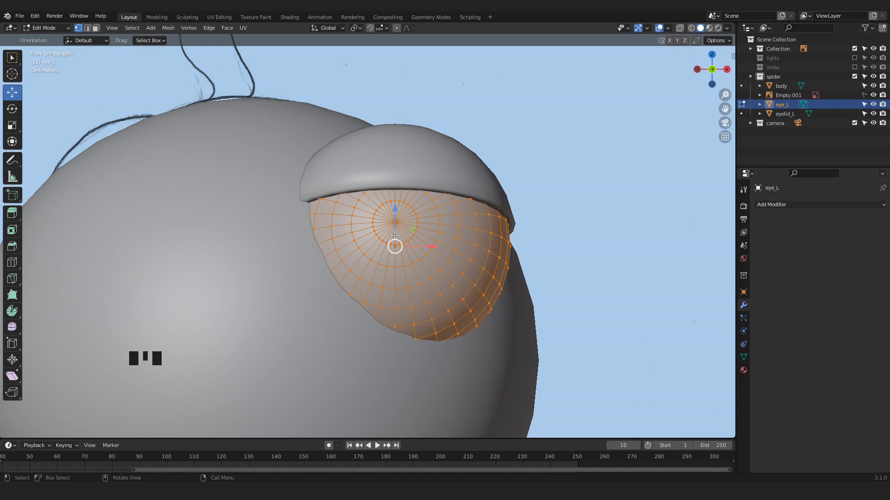
scroll(394, 236, up, 2)
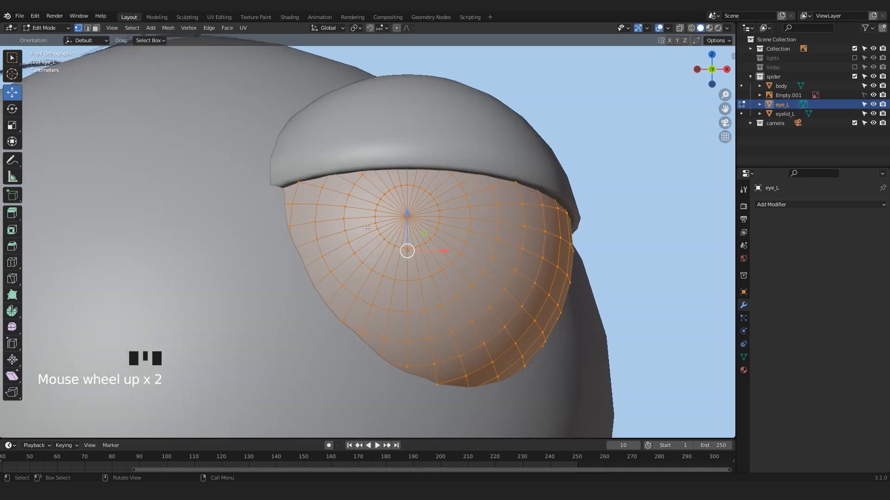
key(Tab)
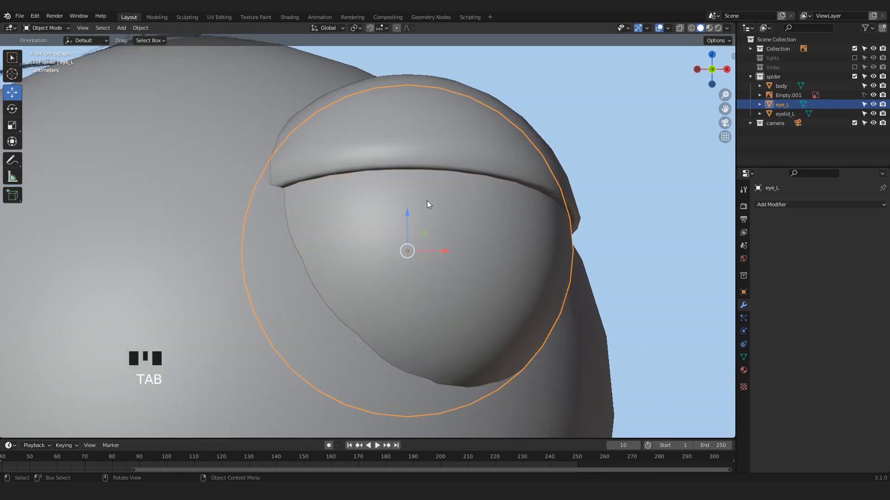
scroll(427, 207, down, 4)
key(alt+z)
key(alt+z)
- Move eye_L and eyelid_L together slightly forward out of the body, and compare them with the drawing using X-ray
middle_drag(456, 261, 361, 237)
shift+click(383, 204)
middle_drag(382, 204, 375, 221)
drag(424, 222, 412, 231)
middle_drag(372, 249, 428, 203)
key(KP_1)
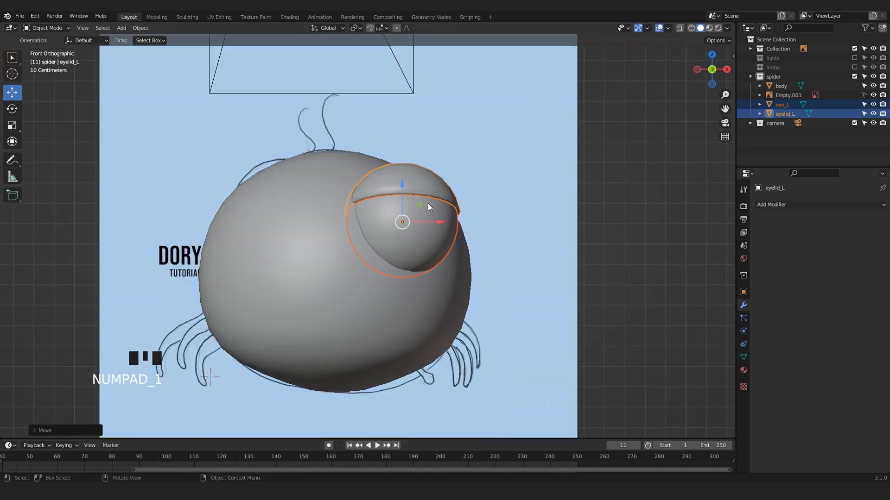
key(alt+z)
scroll(434, 222, up, 3)
key(alt+z)
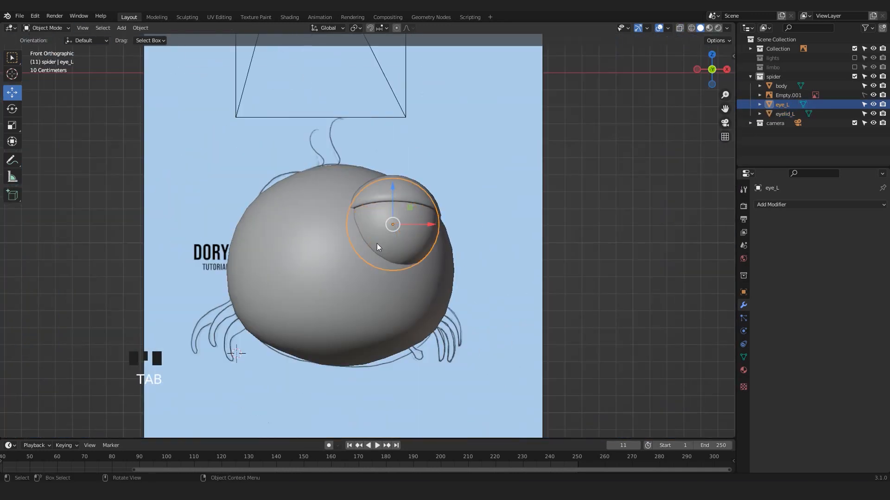
- Duplicate eye_L and eyelid_L and move the copies along X to the other side of the body to match the drawing
click(404, 195)
shift+click(395, 232)
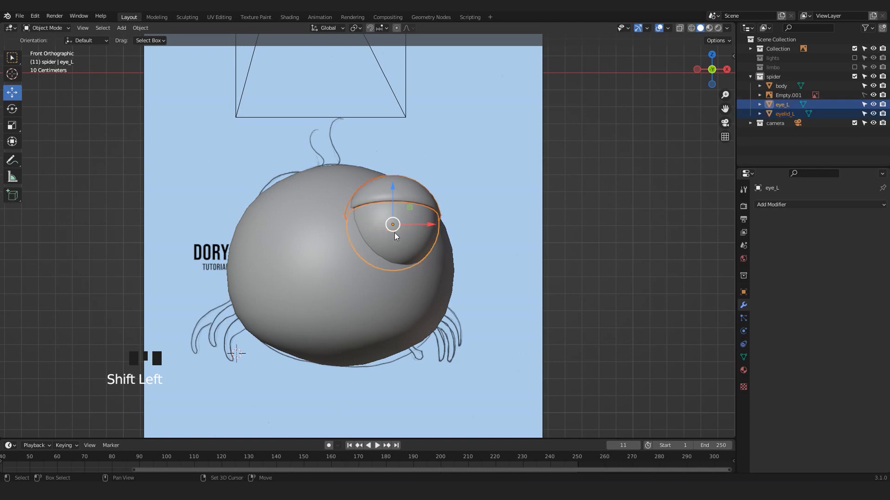
shift+middle_drag(395, 233, 449, 236)
scroll(448, 236, up, 2)
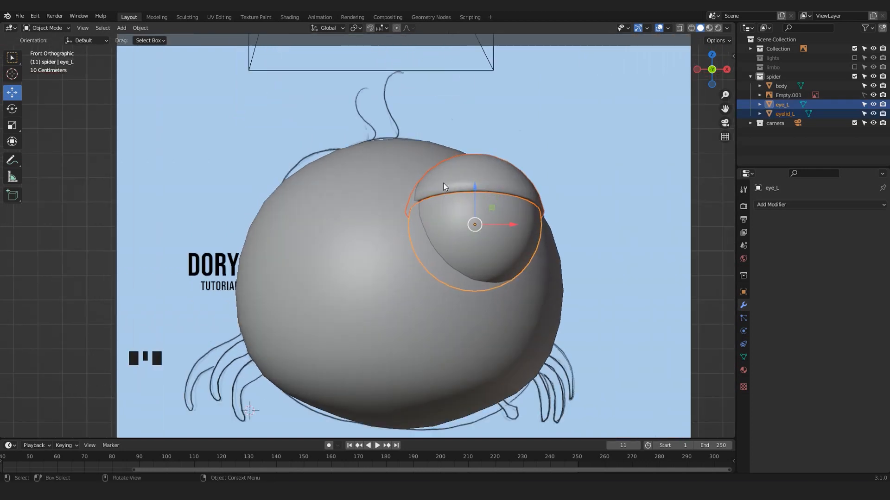
key(shift+d)
right_click(336, 251)
drag(509, 232, 367, 224)
key(alt+z)
key(alt+z)
- Examine both eyes and their eyelids on the body from the side and the front
scroll(250, 227, down, 4)
click(251, 227)
middle_drag(338, 250, 291, 268)
scroll(340, 266, up, 3)
scroll(344, 263, down, 2)
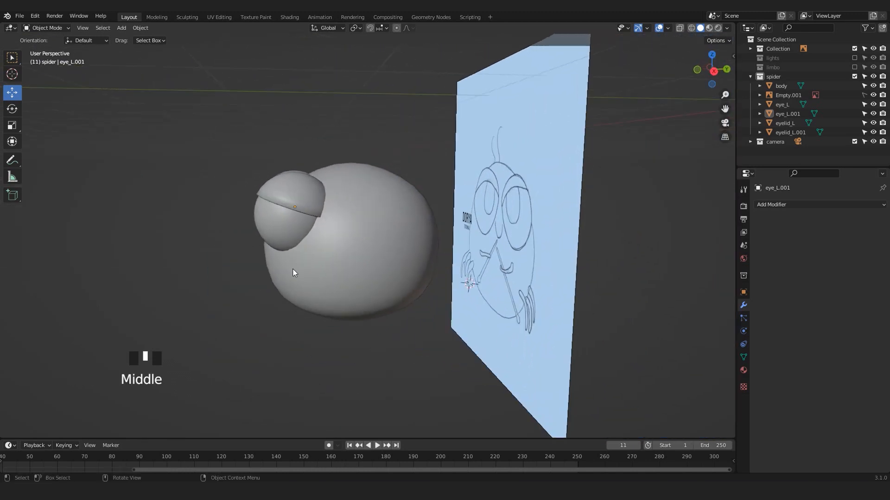
scroll(476, 210, up, 1)
mouse_move(493, 244)
middle_down()
mouse_move(507, 244)
mouse_move(500, 237)
middle_up()
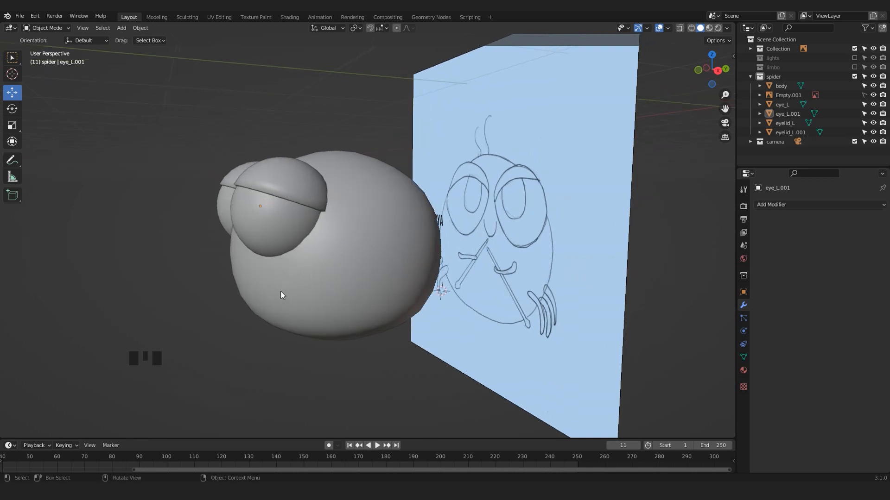
middle_drag(239, 309, 385, 277)
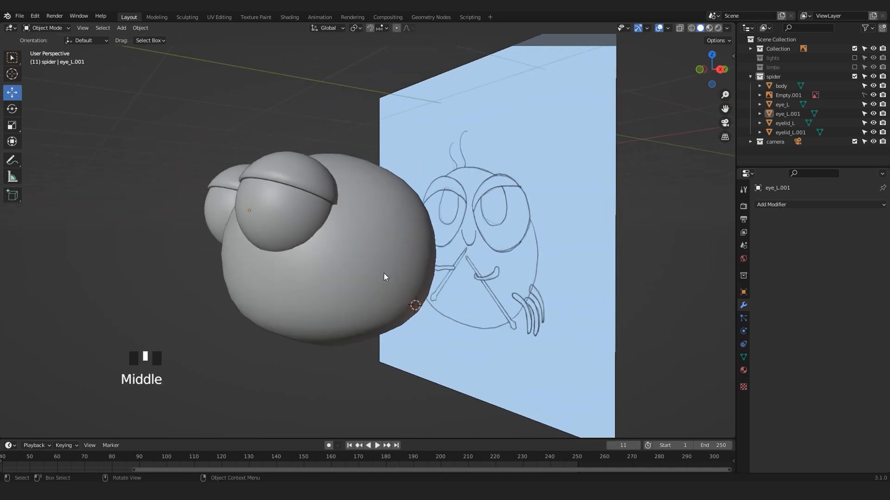
scroll(220, 276, down, 3)
shift+middle_drag(221, 276, 310, 278)
scroll(272, 267, up, 2)
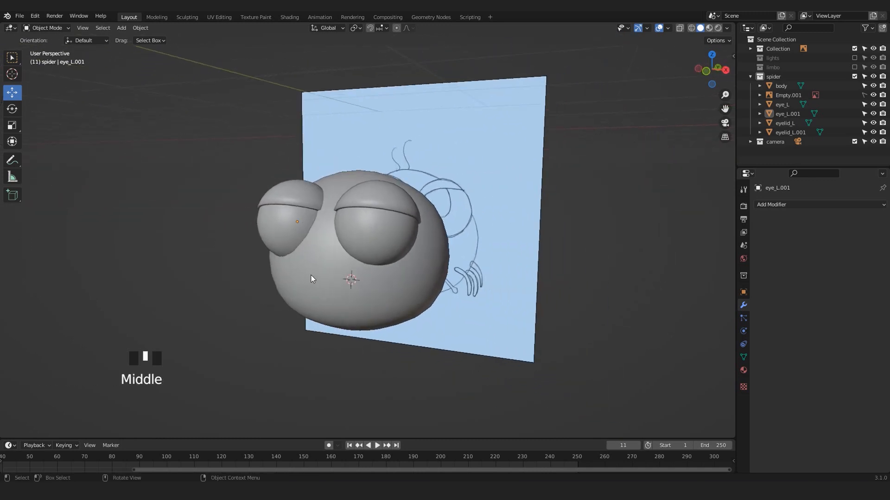
- Add a Path curve, move it toward the front of the body and scale it down
key(shift+a)
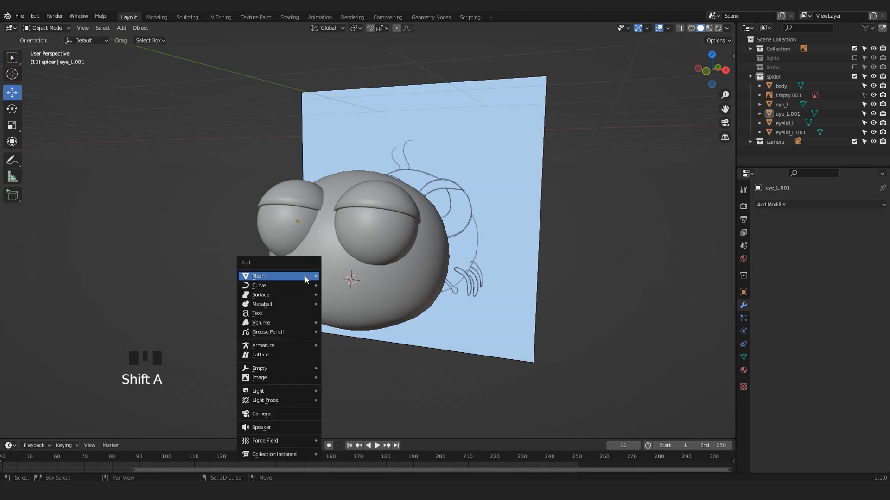
mouse_move(279, 287)
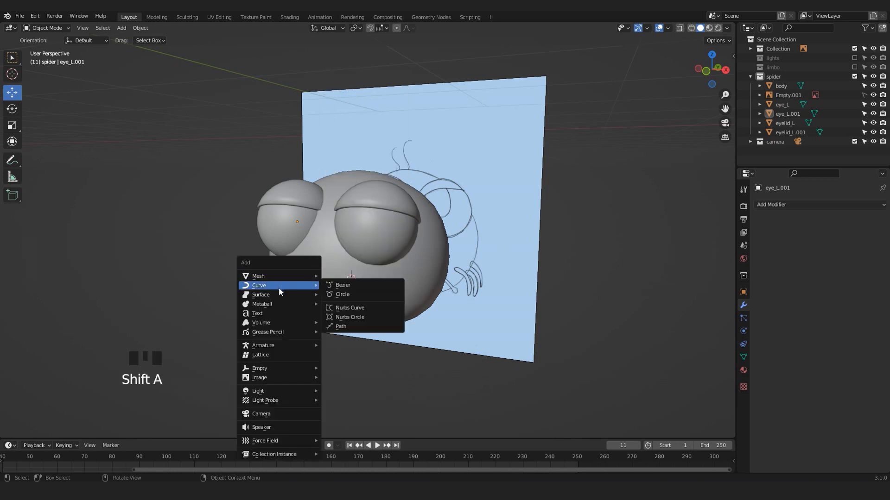
click(352, 325)
middle_drag(391, 283, 417, 246)
drag(487, 245, 318, 266)
middle_drag(318, 266, 402, 328)
key(s)
click(309, 343)
- Position the path just in front of the body, at face height below the eyes
drag(292, 329, 327, 324)
middle_drag(328, 324, 310, 297)
drag(311, 297, 330, 292)
middle_drag(331, 292, 376, 244)
key(KP_Decimal)
scroll(373, 250, up, 3)
drag(351, 266, 350, 205)
shift+middle_drag(349, 205, 344, 246)
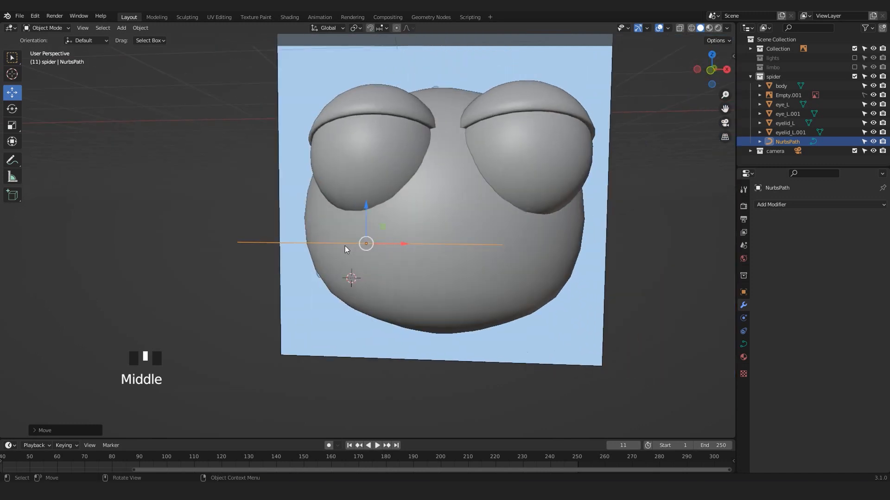
- In front view, place the path just below and between the eyes and scale it to about 0.26
key(KP_1)
key(alt+z)
mouse_move(394, 235)
mouse_down()
mouse_move(469, 227)
mouse_move(451, 185)
mouse_up()
key(alt+z)
shift+middle_drag(498, 223, 493, 227)
scroll(493, 229, up, 2)
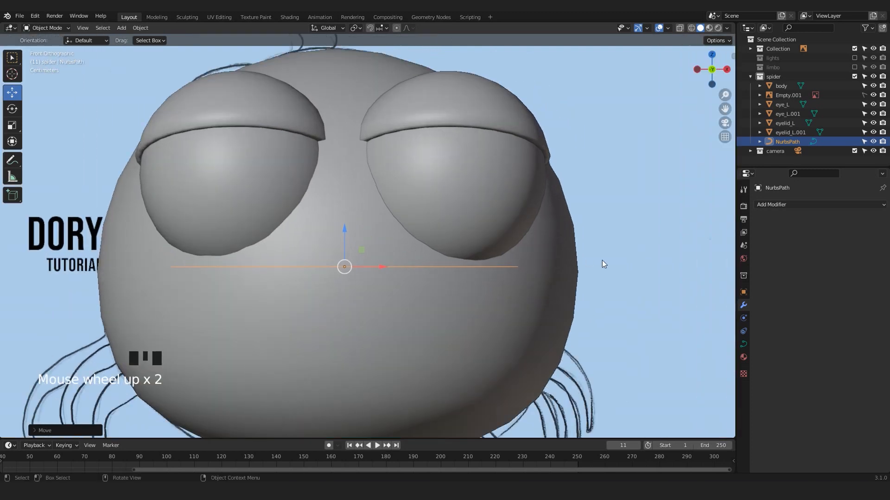
key(s)
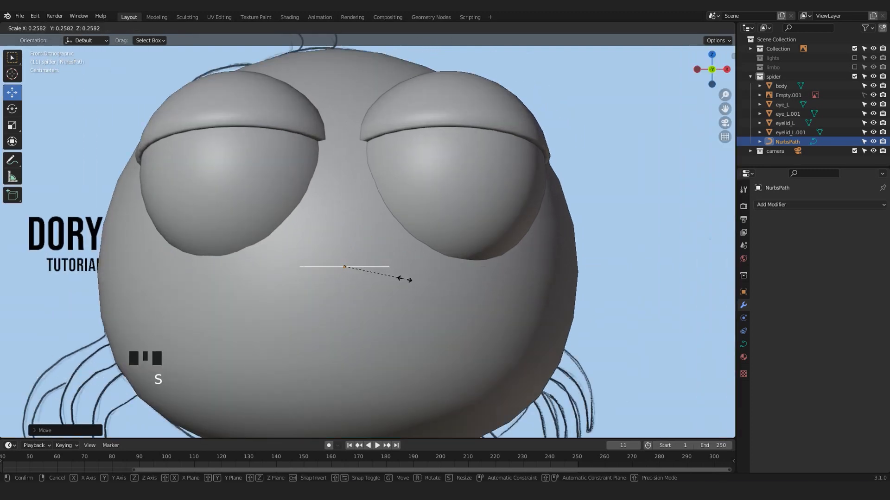
click(410, 279)
- Give the path a round bevel with a depth of 0.08 m in its curve geometry settings
scroll(382, 289, up, 2)
scroll(386, 295, up, 2)
middle_drag(387, 296, 358, 298)
scroll(291, 294, up, 4)
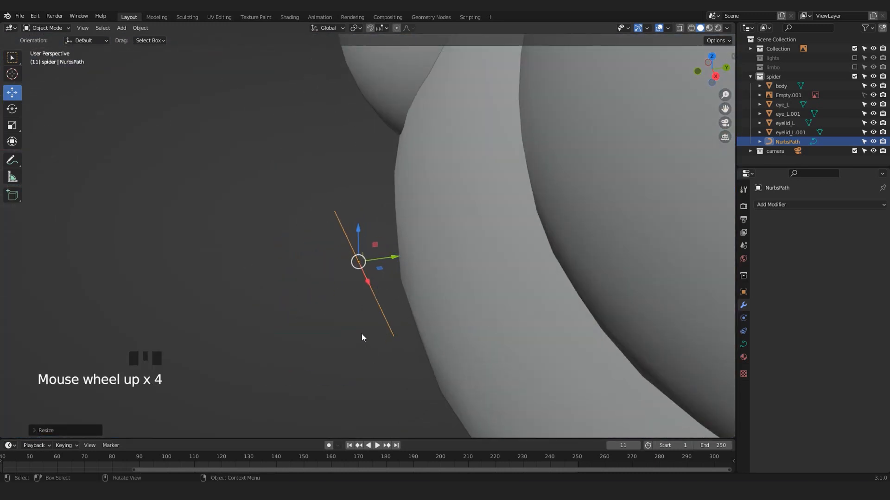
click(743, 347)
click(820, 161)
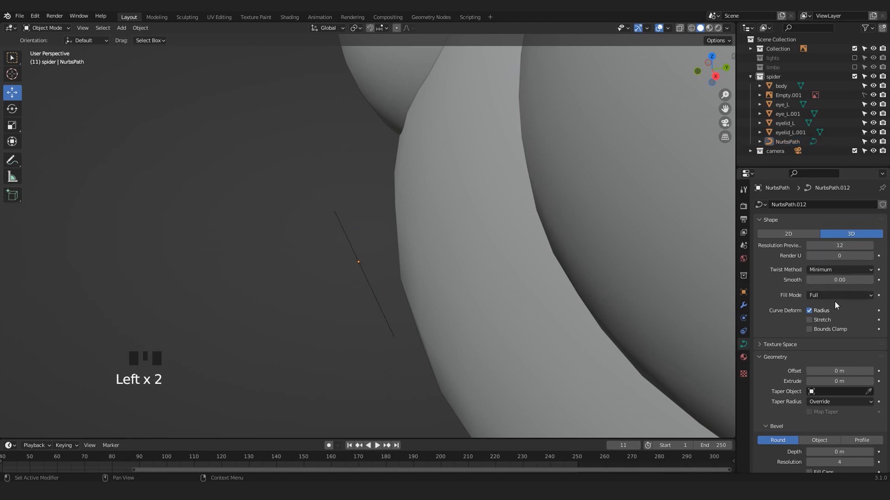
scroll(835, 301, down, 4)
scroll(835, 302, down, 1)
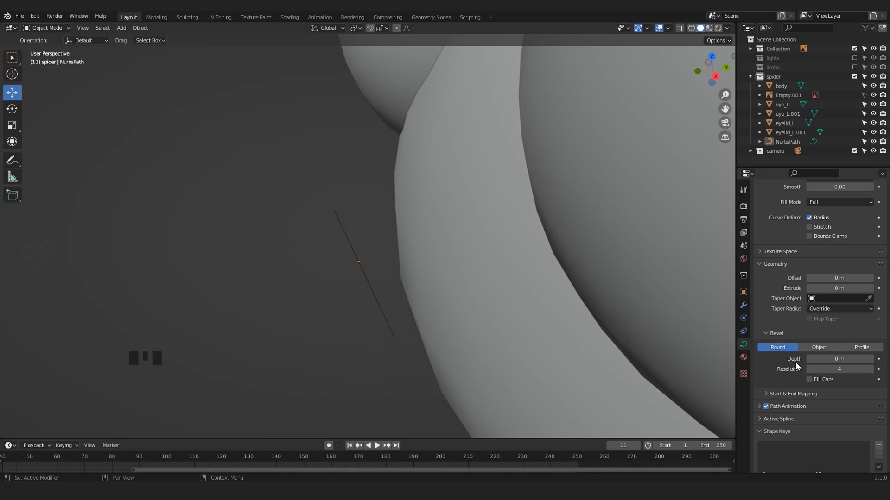
click(832, 359)
mouse_move(832, 359)
mouse_down()
mouse_move(857, 358)
mouse_move(845, 358)
mouse_up()
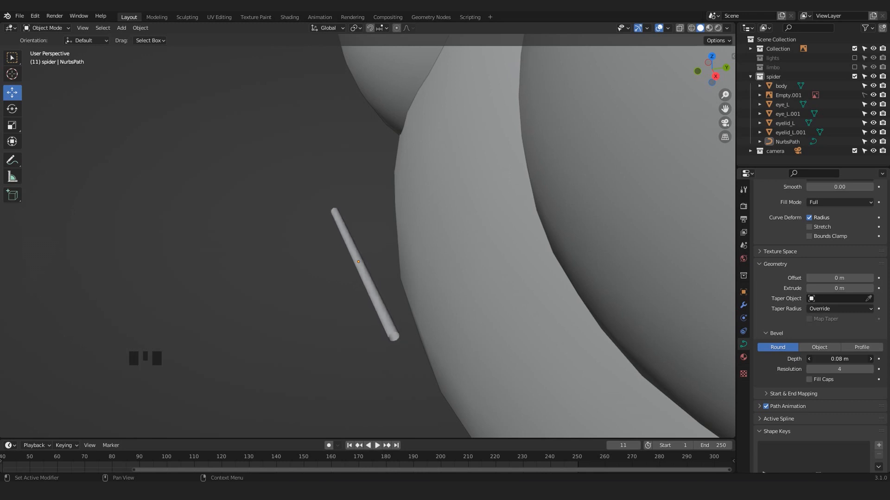
- Enable Fill Caps on the beveled path to close both tube ends, and check them up close
middle_drag(430, 241, 323, 263)
scroll(410, 269, up, 2)
click(377, 302)
click(377, 287)
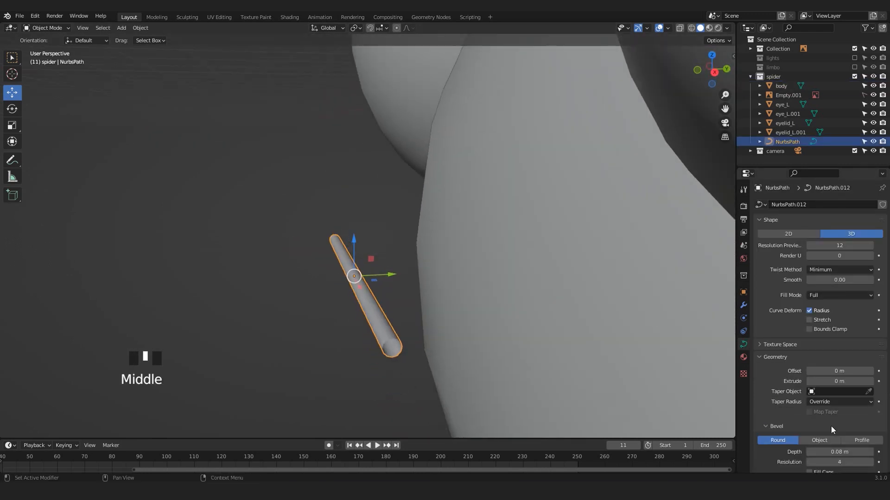
scroll(827, 433, down, 2)
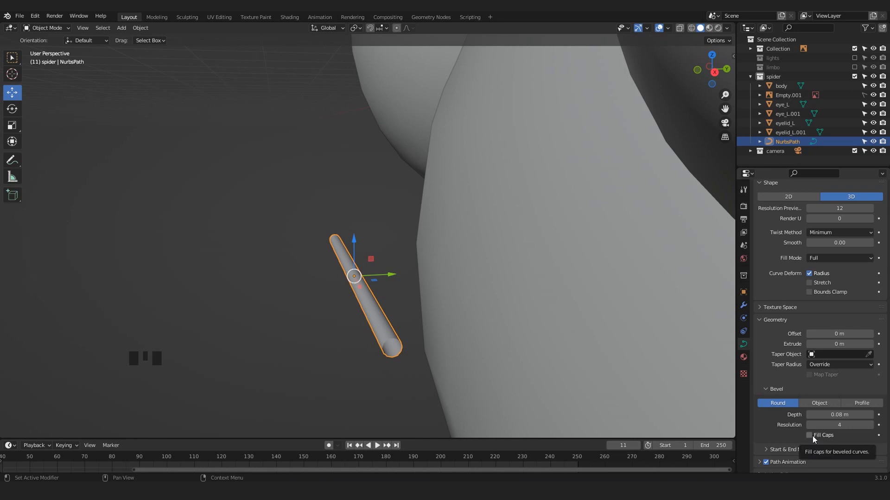
click(810, 435)
middle_drag(510, 362, 410, 309)
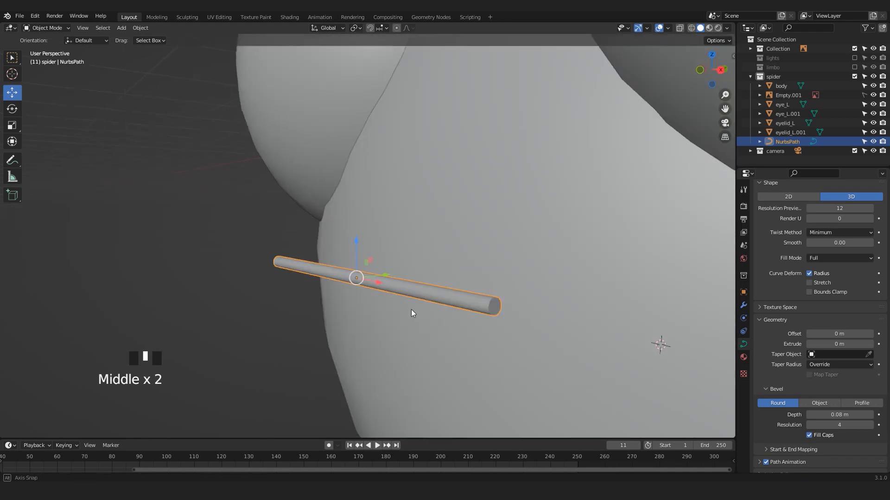
key(KP_1)
scroll(417, 287, down, 5)
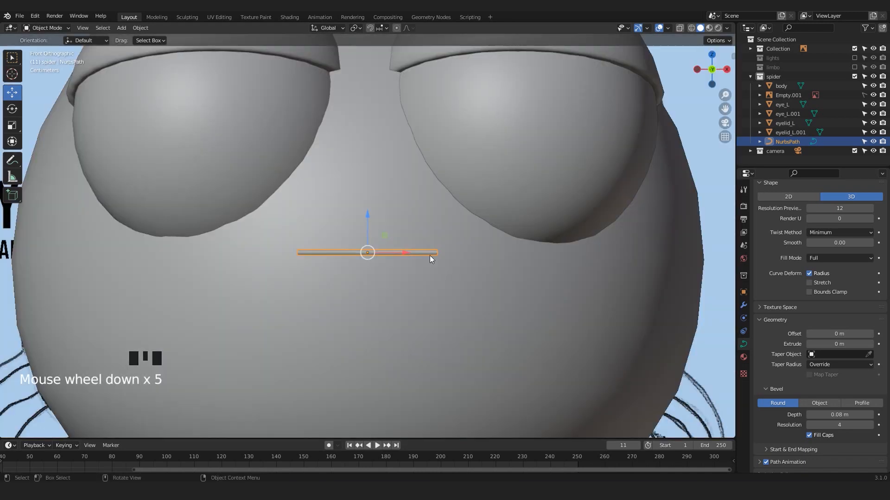
scroll(403, 255, up, 4)
middle_drag(391, 255, 360, 257)
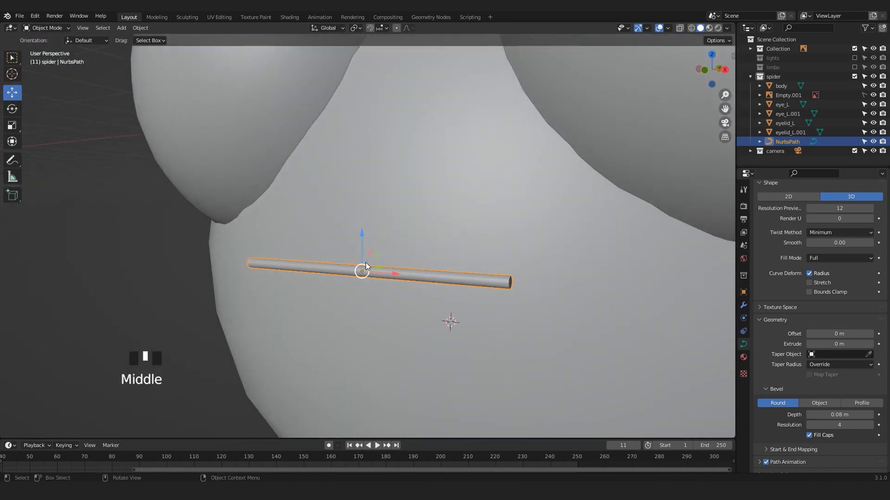
- In Edit Mode, pull the path's middle control point well down in front view to bend the tube into a U-shaped curve
key(KP_1)
scroll(369, 264, down, 1)
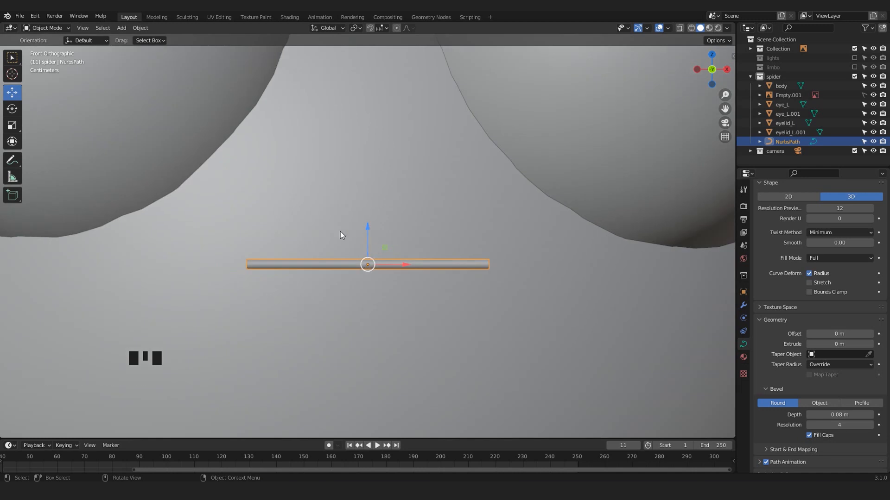
click(46, 25)
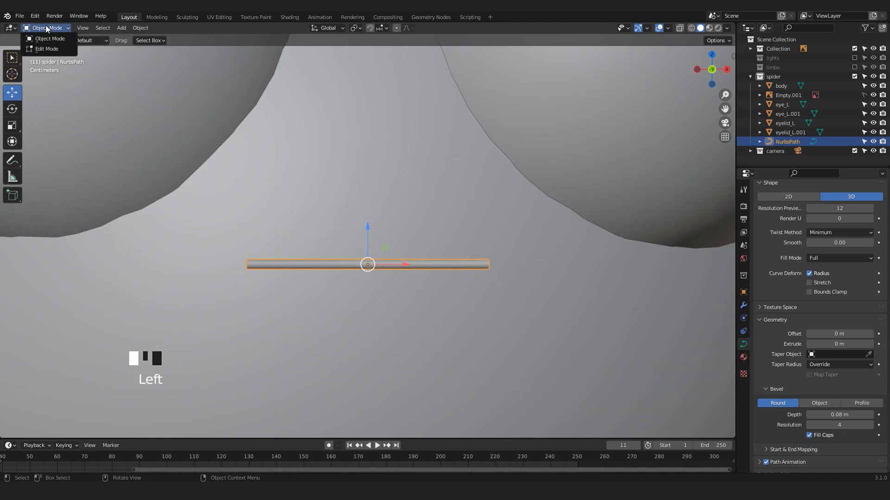
click(46, 48)
click(464, 307)
shift+middle_drag(464, 307, 489, 287)
click(396, 254)
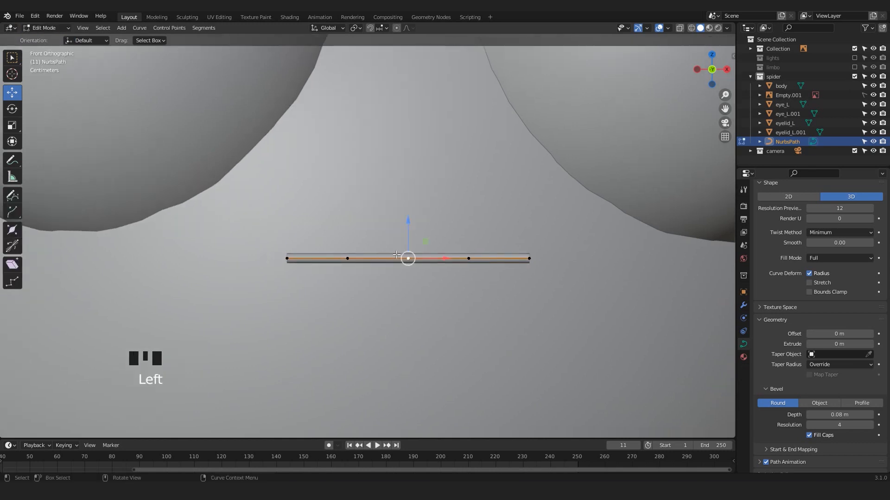
drag(410, 216, 409, 242)
scroll(408, 243, up, 2)
drag(399, 209, 383, 336)
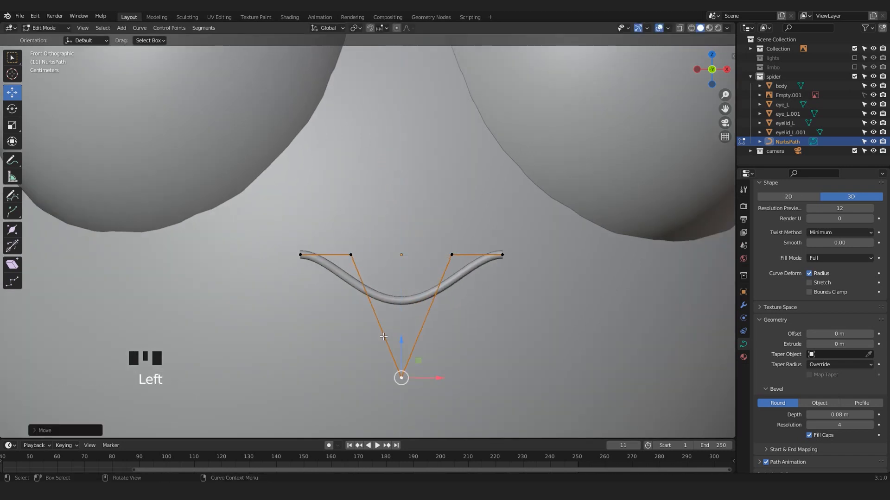
- With X-ray on in front view, move the bent path object up over the drawn nose line
key(ctrl+z)
scroll(383, 172, down, 2)
drag(391, 215, 391, 142)
scroll(385, 295, up, 13)
key(ctrl+z)
key(alt+z)
key(Tab)
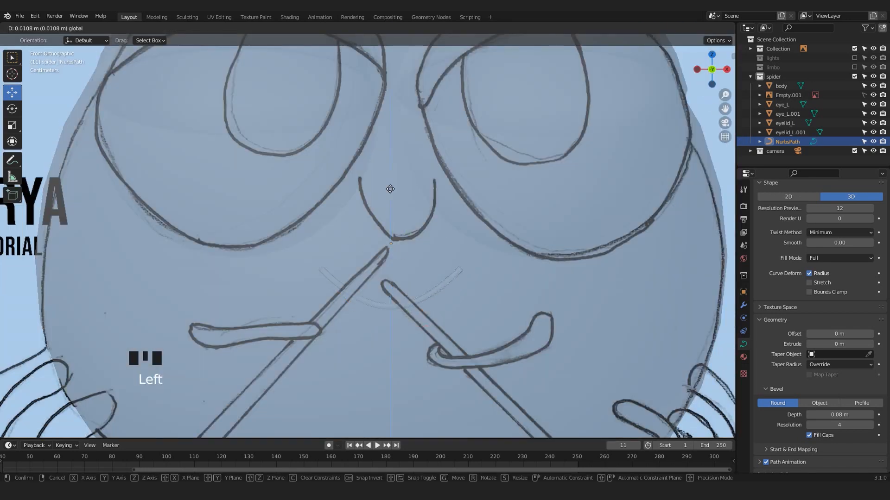
scroll(376, 103, up, 2)
- In Edit Mode, move the path's end and inner control points inwards to match the width of the drawn nose
key(Tab)
click(499, 246)
drag(536, 246, 506, 246)
click(440, 297)
drag(478, 298, 484, 297)
click(296, 246)
drag(323, 245, 368, 242)
key(alt+z)
click(472, 247)
mouse_move(491, 245)
mouse_down()
mouse_move(467, 246)
mouse_move(478, 248)
mouse_up()
key(alt+z)
key(alt+z)
key(a)
key(alt+z)
drag(434, 271, 440, 272)
- Raise the path's two end control points, lower and scale the two side points to fit the drawn nose, and return to Object Mode
click(463, 246)
shift+click(349, 246)
drag(406, 202, 408, 168)
click(396, 28)
click(445, 281)
shift+click(366, 281)
drag(406, 250, 406, 265)
key(s)
key(Tab)
key(alt+z)
scroll(628, 207, down, 10)
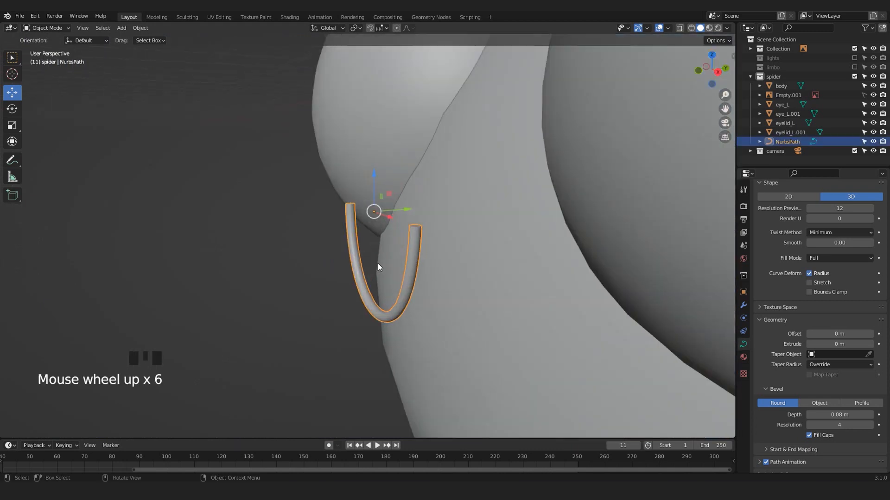
- Set the nose tube's bevel depth to 0.14 m and move the tube back along Y onto the body's surface
middle_drag(341, 211, 305, 270)
scroll(262, 258, up, 2)
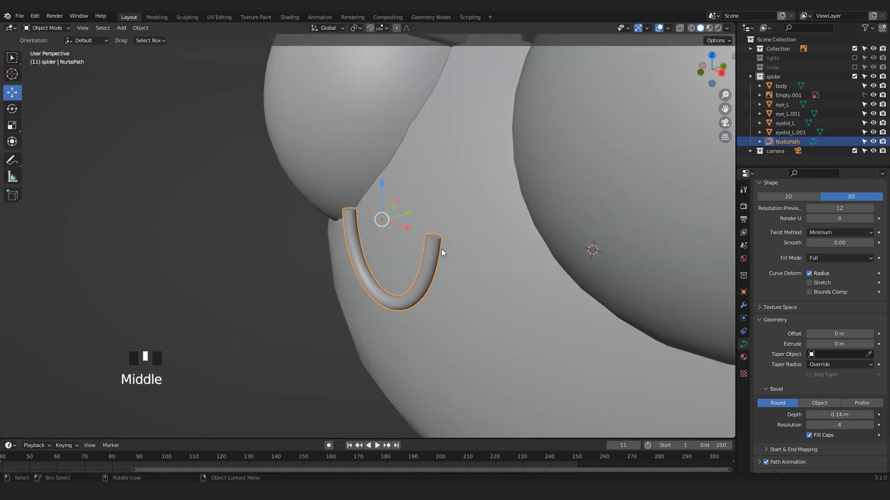
middle_drag(441, 251, 384, 215)
scroll(349, 268, up, 2)
scroll(493, 246, down, 4)
scroll(378, 251, up, 2)
drag(400, 216, 478, 232)
middle_drag(479, 231, 432, 292)
- In Edit Mode, push the two end control points back along Y and nudge the three lower points forward to follow the body
key(Tab)
click(450, 293)
shift+click(376, 180)
drag(444, 224, 473, 223)
click(380, 268)
shift+click(407, 329)
shift+click(440, 370)
drag(431, 311, 426, 312)
middle_drag(349, 332, 430, 255)
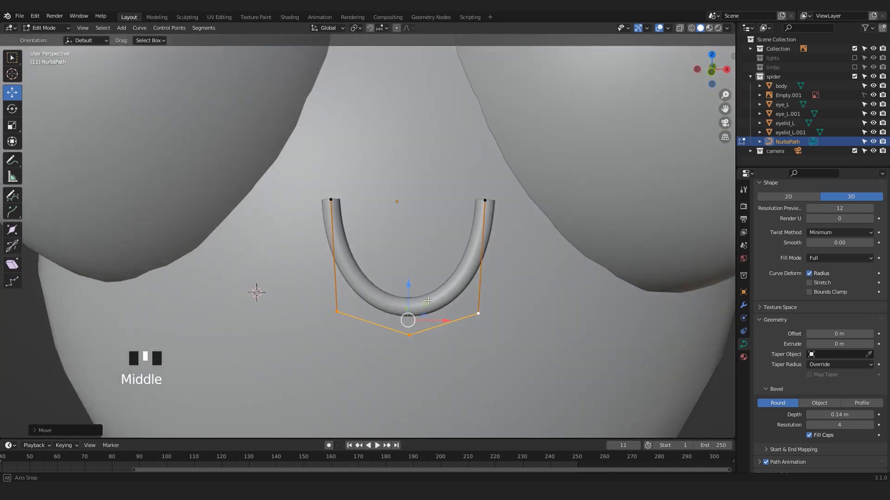
- Examine the nose tube's ends and control points up close from the front and at a slight angle
scroll(431, 255, down, 3)
scroll(450, 232, up, 2)
scroll(449, 233, up, 1)
click(463, 204)
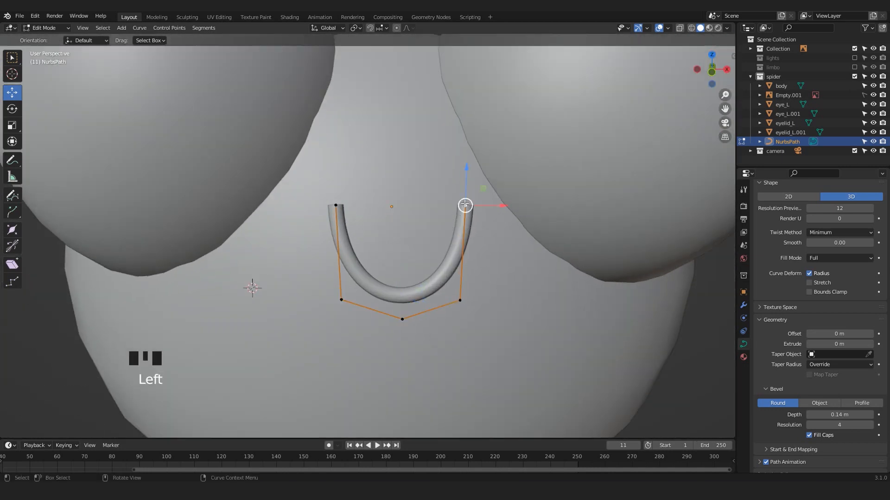
scroll(463, 205, up, 2)
click(322, 192)
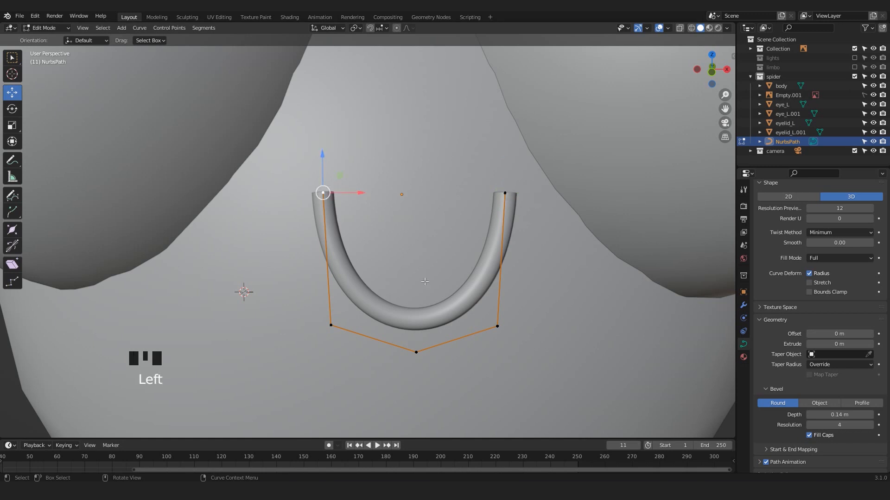
scroll(431, 344, up, 3)
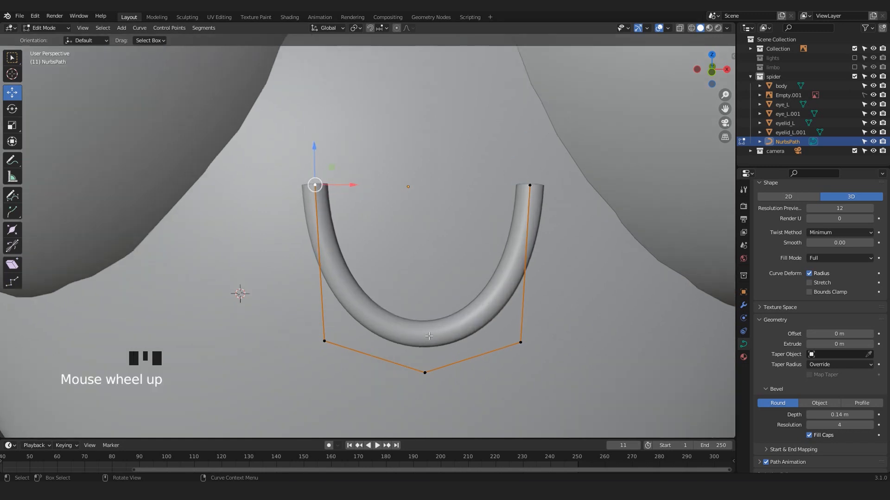
middle_drag(502, 328, 488, 323)
scroll(375, 208, down, 2)
middle_drag(375, 208, 374, 245)
click(418, 317)
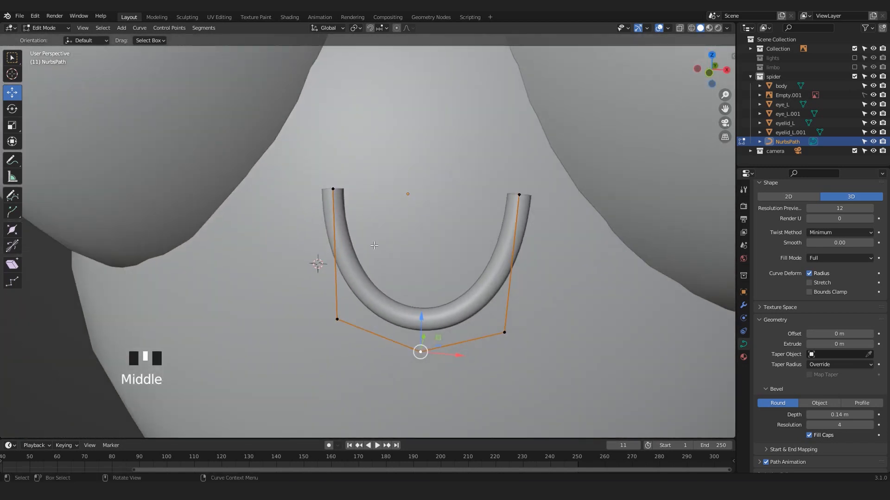
- Select both end control points of the nose curve, shrink their radius with Shrink/Fatten to taper the tube ends, and leave Edit Mode
click(329, 192)
middle_drag(329, 192, 357, 220)
scroll(344, 225, up, 1)
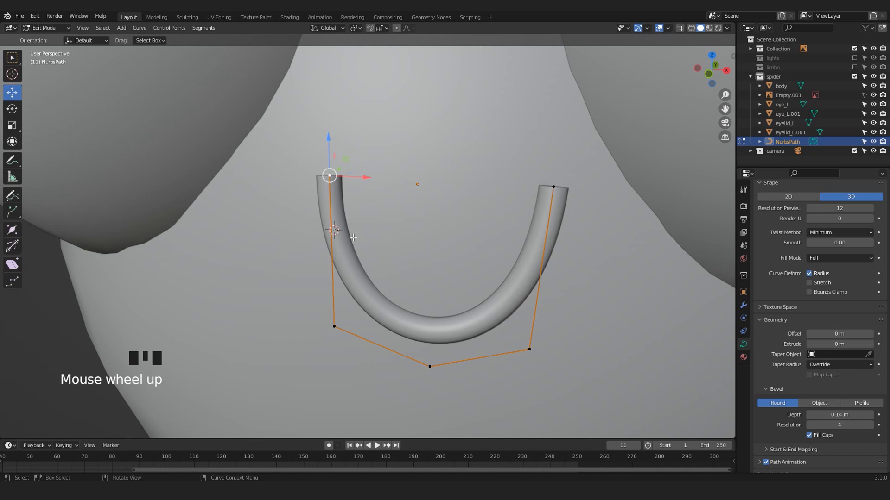
scroll(353, 237, up, 1)
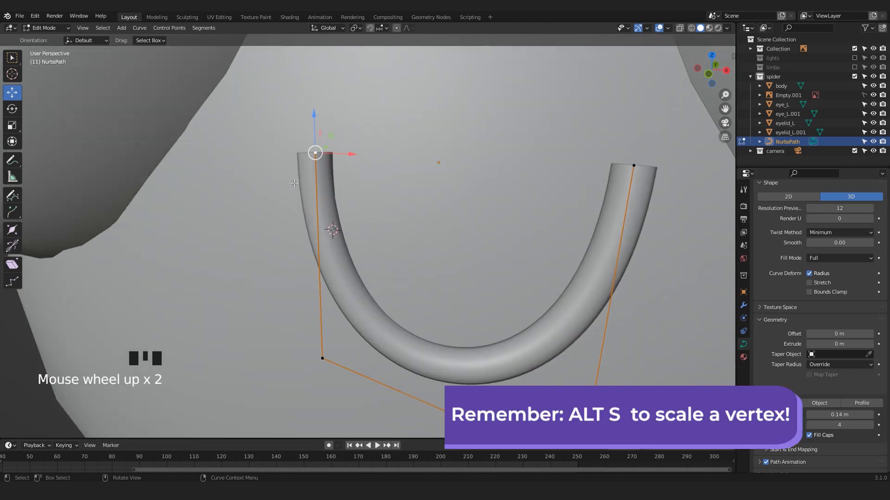
scroll(367, 193, down, 2)
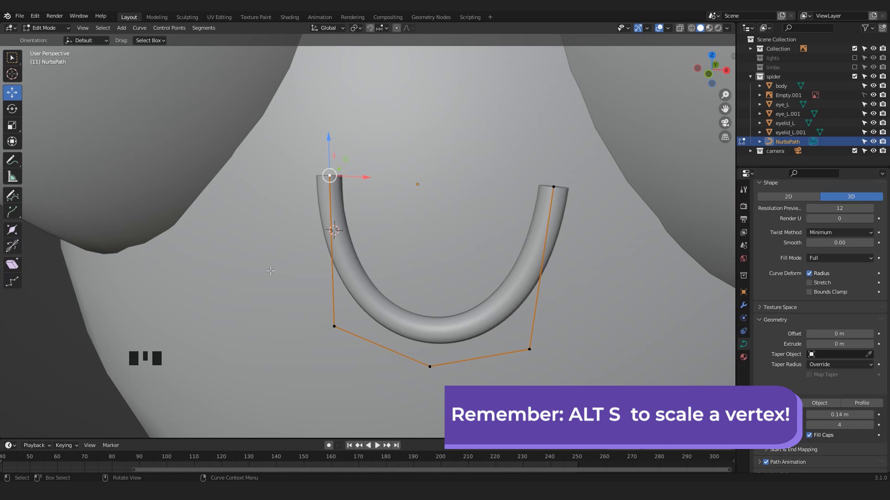
middle_drag(328, 190, 303, 196)
middle_drag(428, 201, 438, 234)
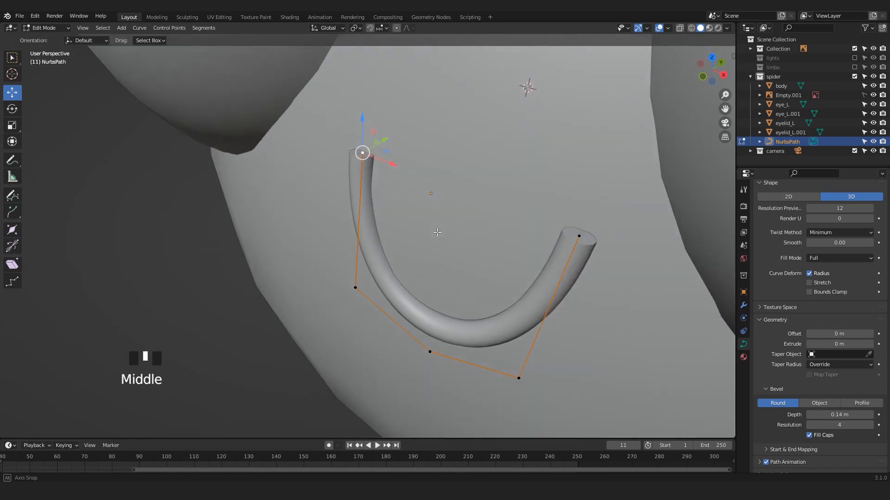
middle_drag(376, 238, 393, 214)
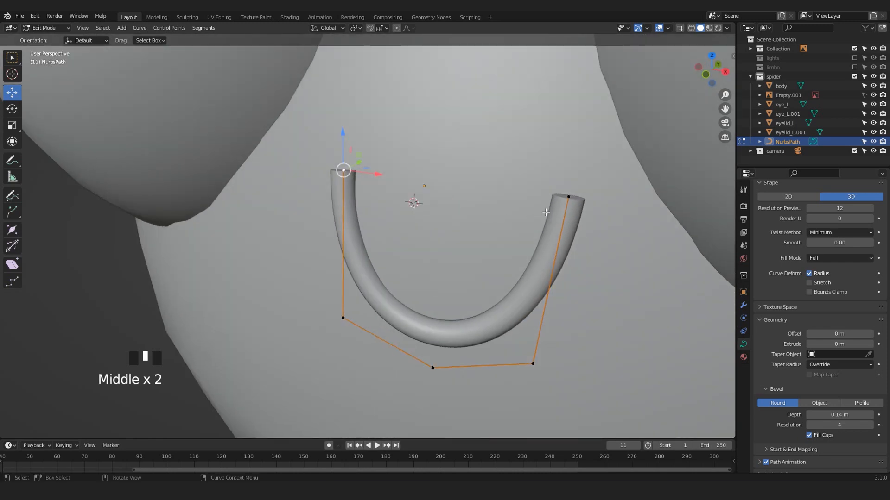
shift+click(576, 197)
middle_drag(550, 228, 462, 233)
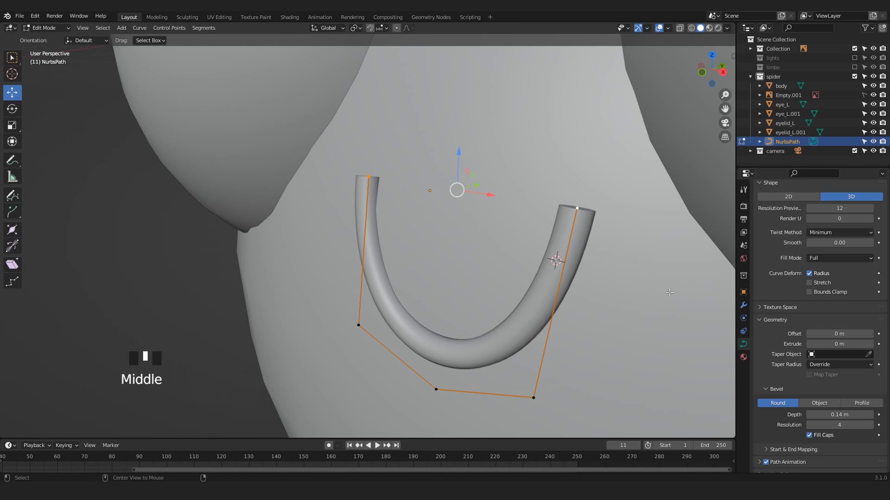
key(alt+s)
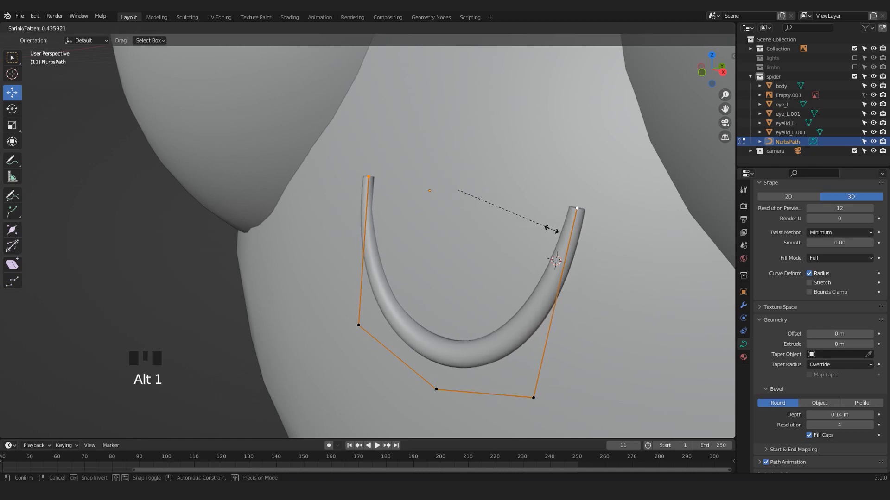
click(526, 214)
scroll(520, 254, down, 5)
middle_drag(521, 254, 369, 265)
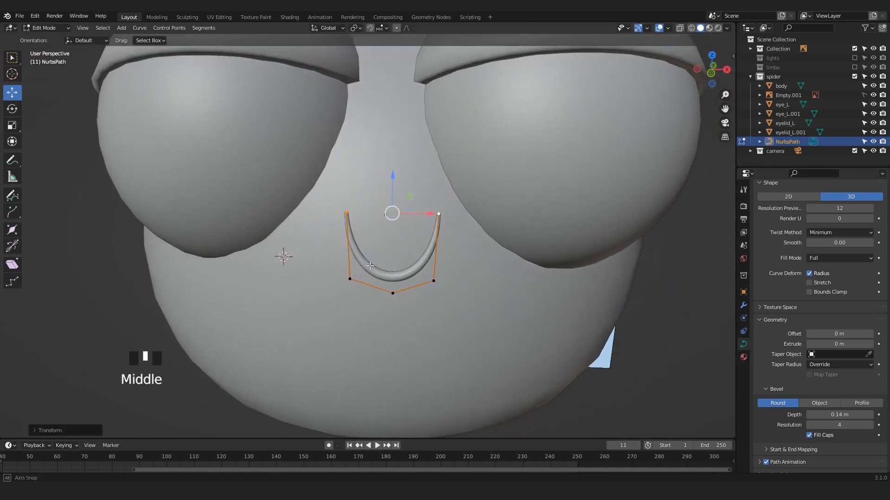
scroll(368, 279, down, 3)
key(Tab)
- Compare the model with the reference drawing from several angles, examining the nose curve and the drawn legs beside the body
middle_drag(346, 328, 415, 319)
scroll(371, 287, down, 3)
shift+middle_drag(287, 257, 409, 245)
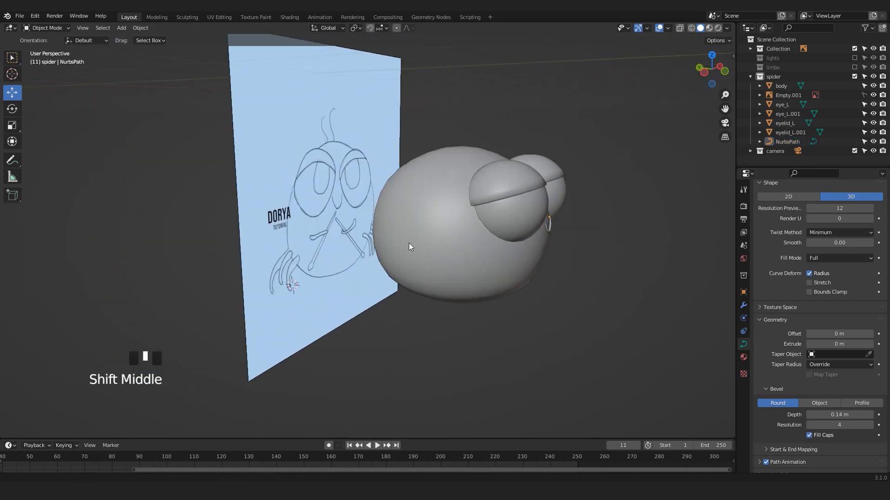
mouse_move(303, 261)
middle_down()
mouse_move(273, 253)
mouse_move(343, 282)
middle_up()
scroll(346, 288, up, 4)
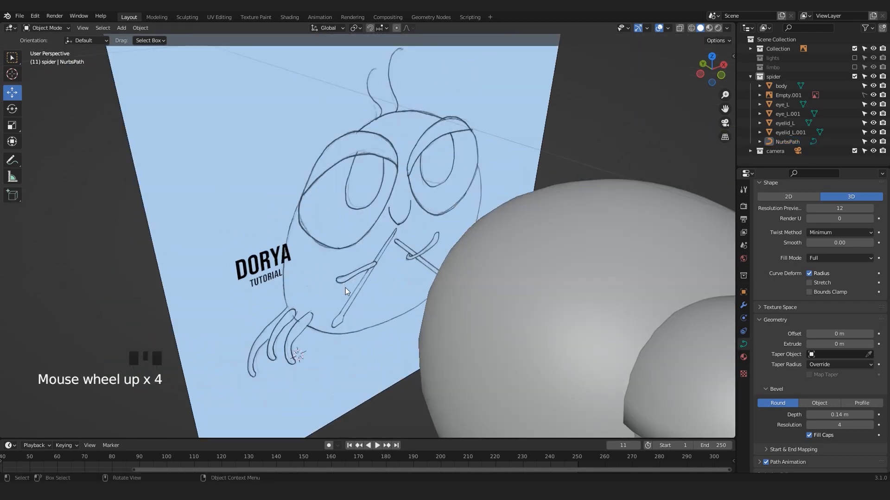
scroll(353, 284, down, 3)
middle_drag(353, 284, 483, 144)
shift+middle_drag(544, 283, 364, 243)
scroll(244, 280, up, 2)
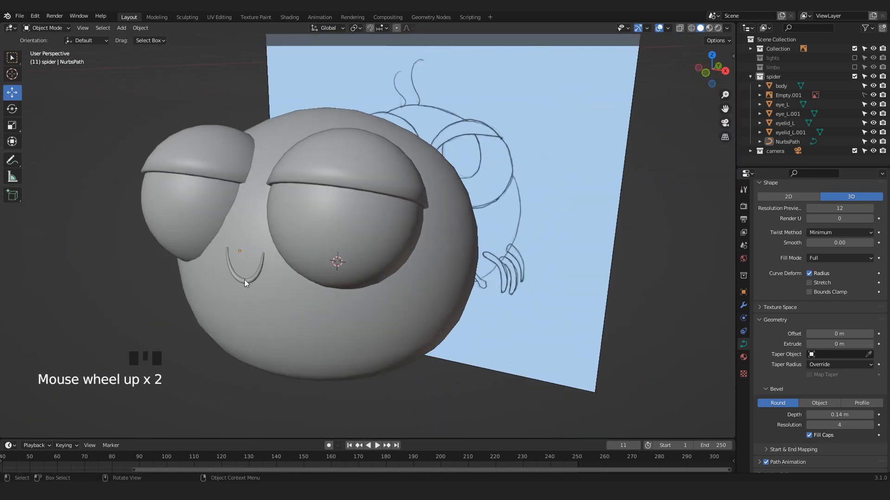
click(244, 278)
middle_drag(283, 278, 280, 277)
key(Tab)
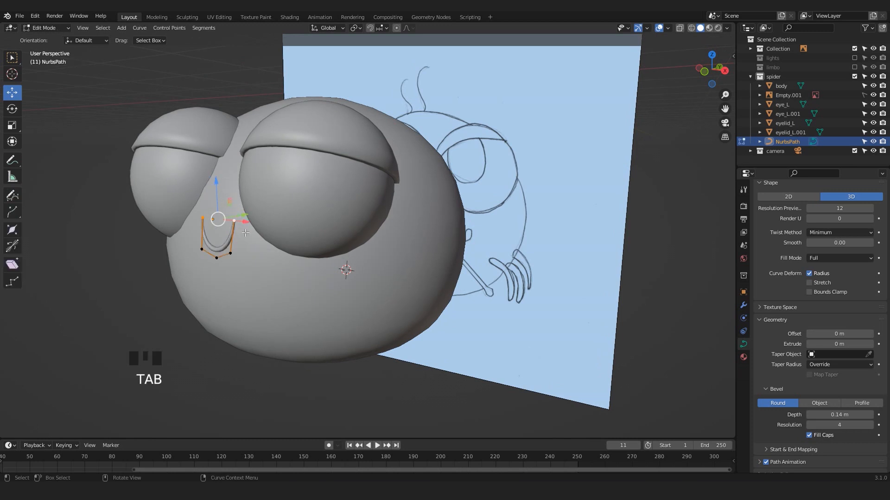
key(Tab)
scroll(310, 233, down, 1)
middle_drag(268, 243, 461, 177)
scroll(385, 210, up, 3)
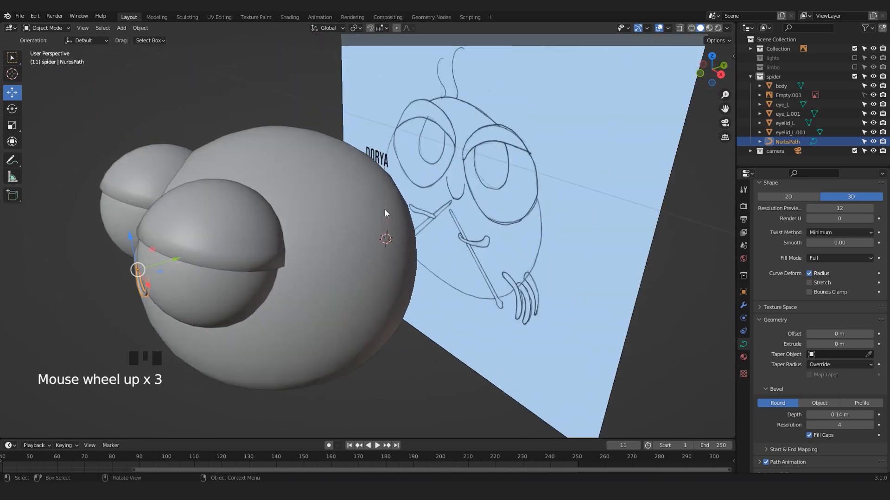
middle_drag(518, 266, 491, 264)
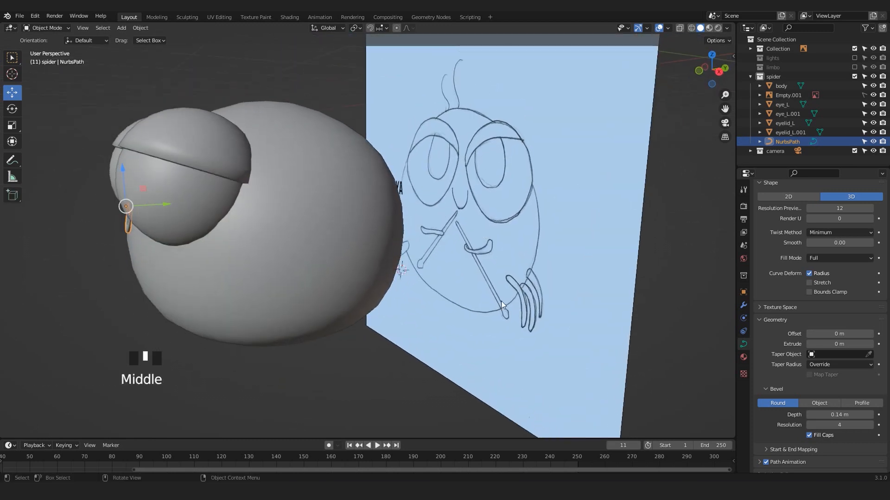
middle_drag(440, 246, 484, 273)
scroll(493, 272, down, 2)
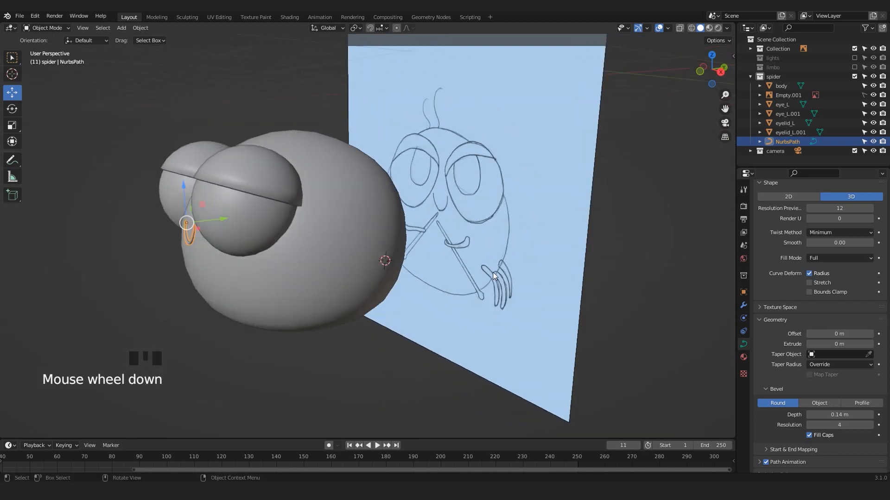
middle_drag(377, 264, 396, 294)
scroll(391, 302, up, 1)
- Add a second Path curve and move it along Y out in front of the spider's body
key(shift+a)
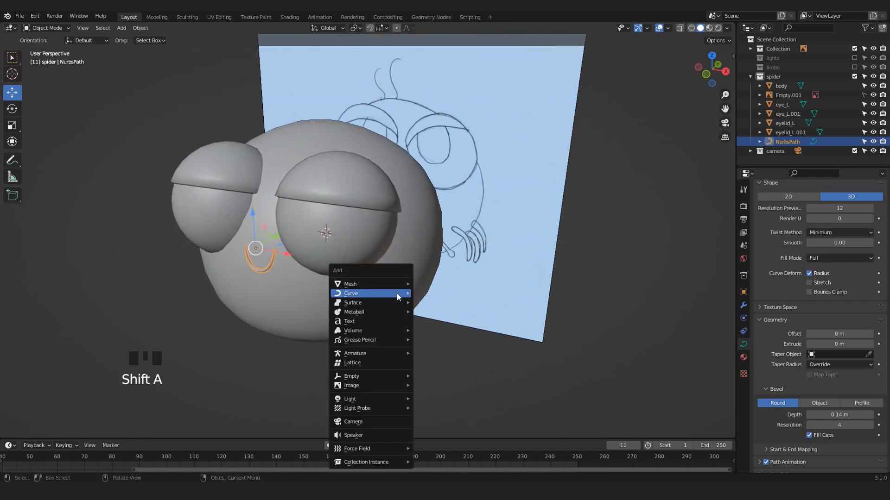
mouse_move(397, 294)
click(438, 334)
scroll(421, 248, down, 3)
middle_drag(420, 248, 420, 201)
drag(421, 200, 276, 317)
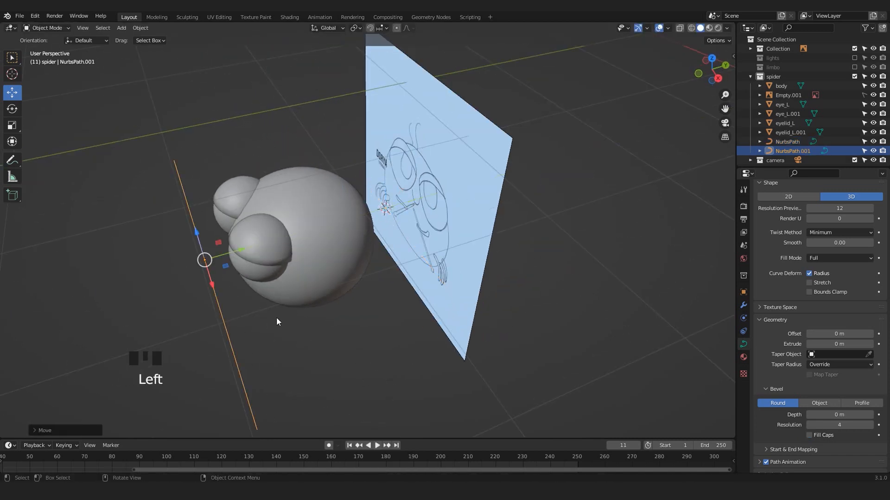
- Scale the new path down to a fraction of its length and move it beside the lower part of the body
key(s)
click(222, 300)
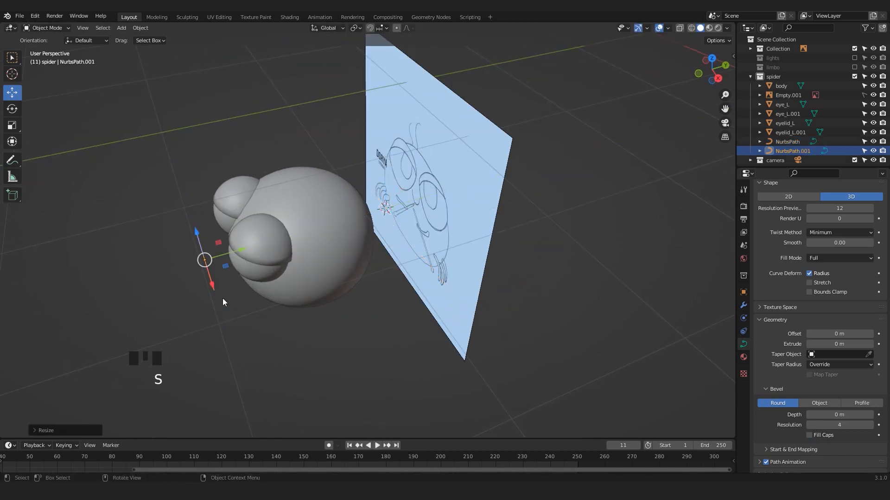
drag(224, 267, 358, 307)
middle_drag(358, 307, 594, 358)
click(317, 276)
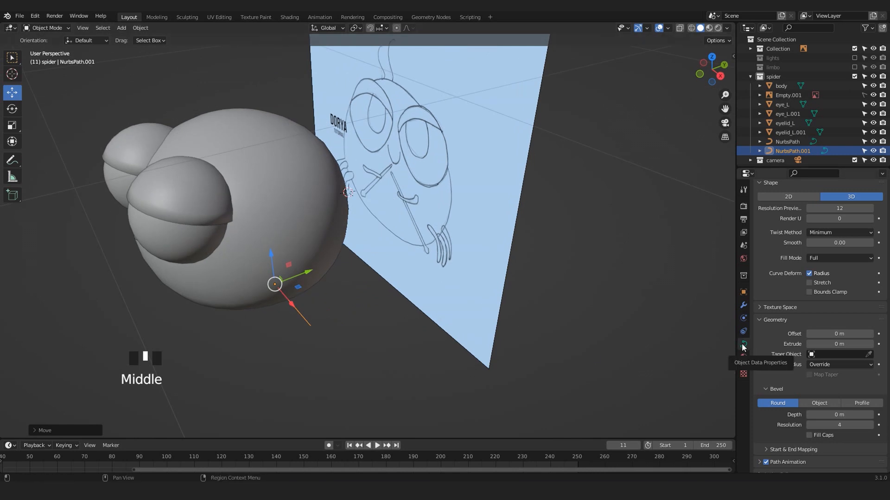
- Give the new path a round bevel with a depth of 0.1 m and enable Fill Caps
click(870, 415)
click(869, 415)
double_click(869, 416)
double_click(869, 415)
click(869, 415)
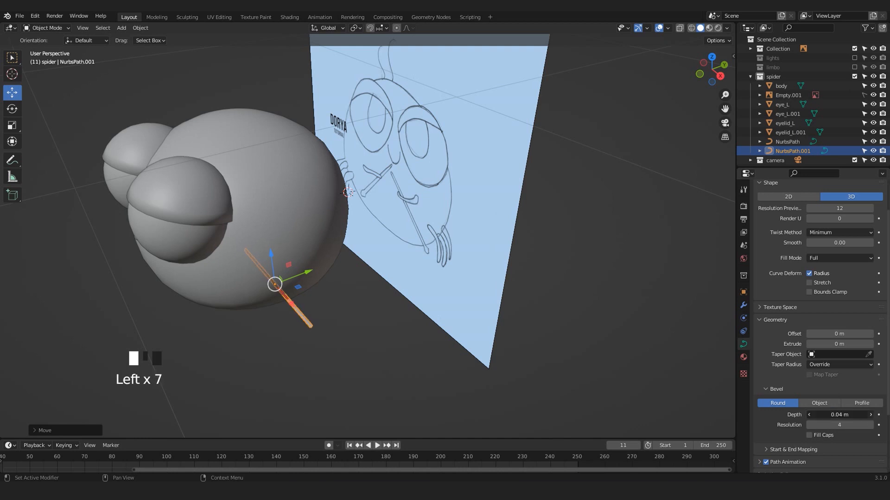
double_click(870, 415)
double_click(870, 415)
click(869, 415)
double_click(870, 415)
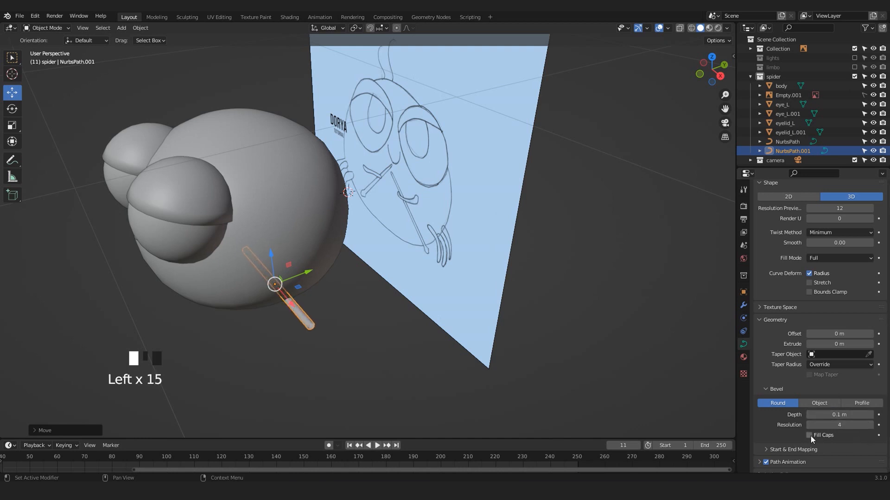
shift+middle_drag(317, 311, 348, 285)
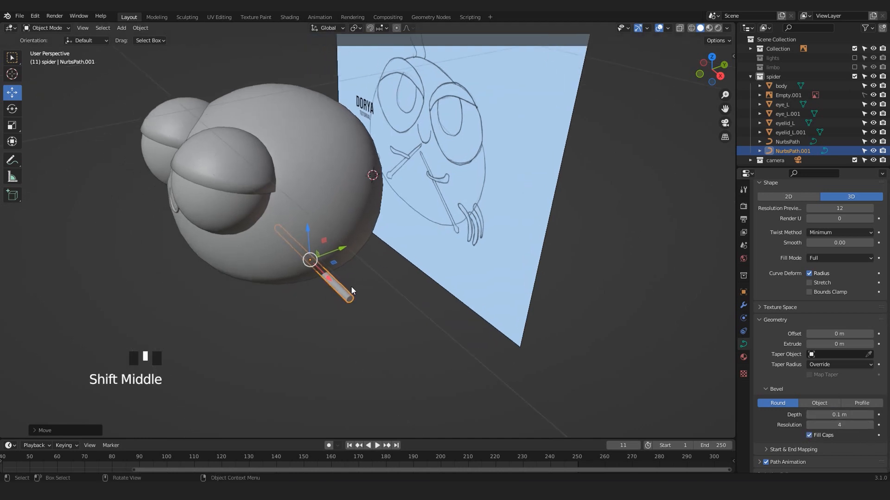
- In front view, scale the new tube down and place it across the body's edge beside the drawn legs
key(KP_1)
scroll(440, 245, up, 3)
scroll(439, 242, up, 2)
key(s)
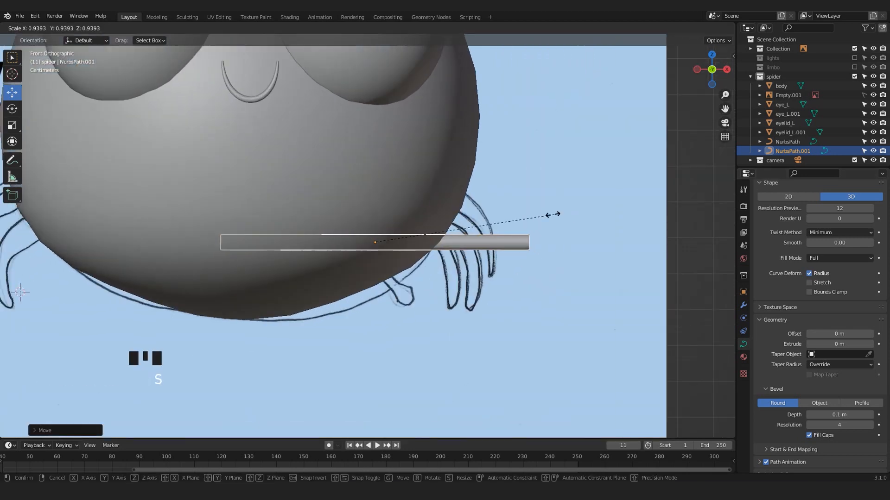
click(489, 227)
scroll(412, 235, down, 1)
key(g)
click(464, 218)
- In Edit Mode, select all control points of the leg path with X-ray on and scale them down to shorten the tube
click(36, 30)
click(39, 49)
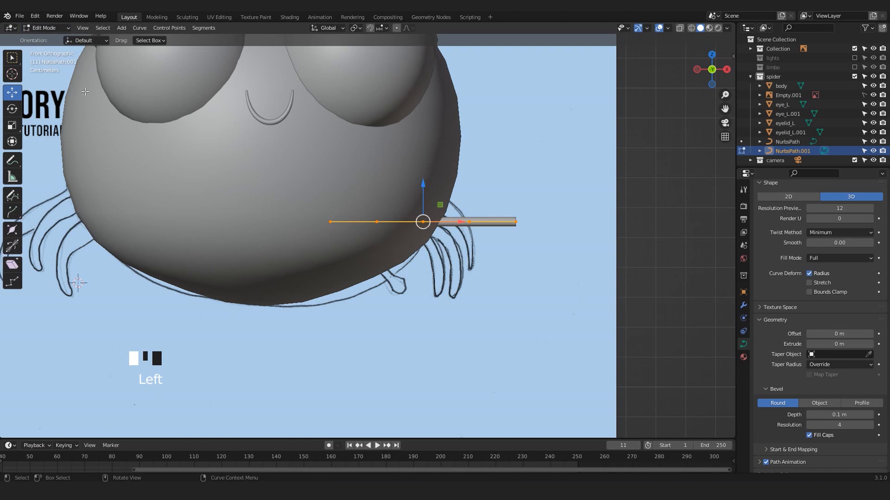
scroll(352, 227, up, 2)
click(280, 206)
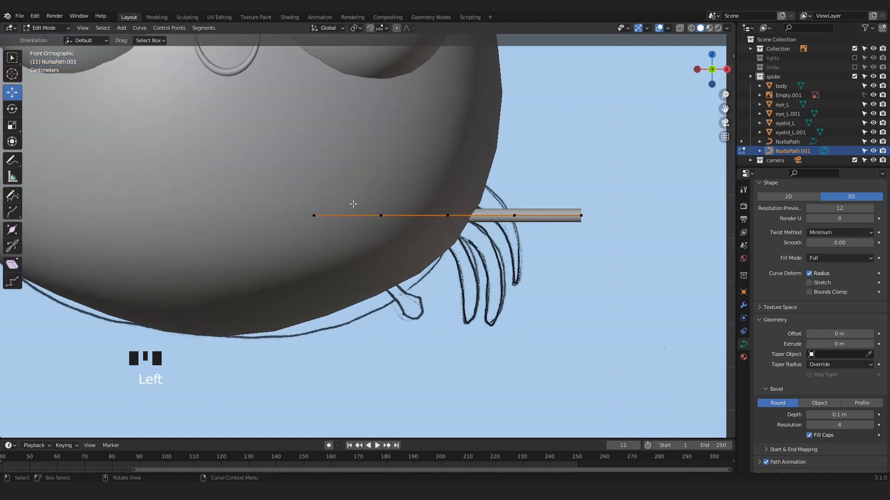
key(alt+z)
drag(279, 184, 633, 298)
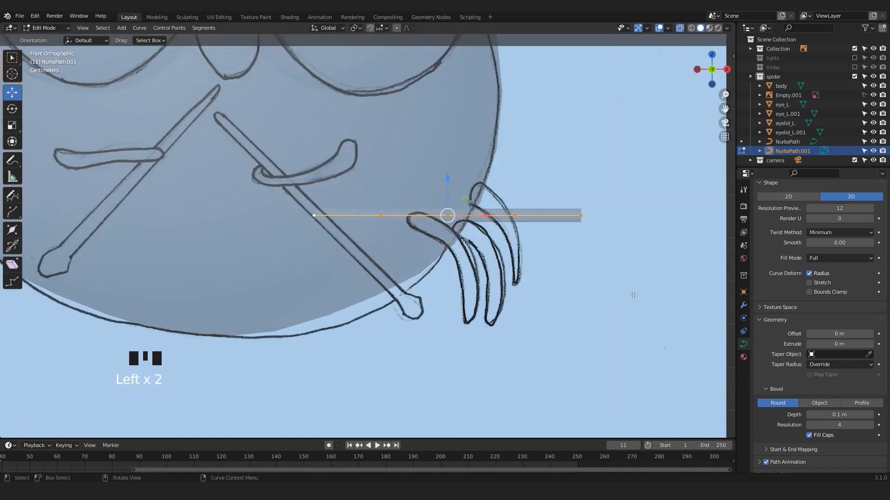
key(s)
click(555, 238)
key(alt+z)
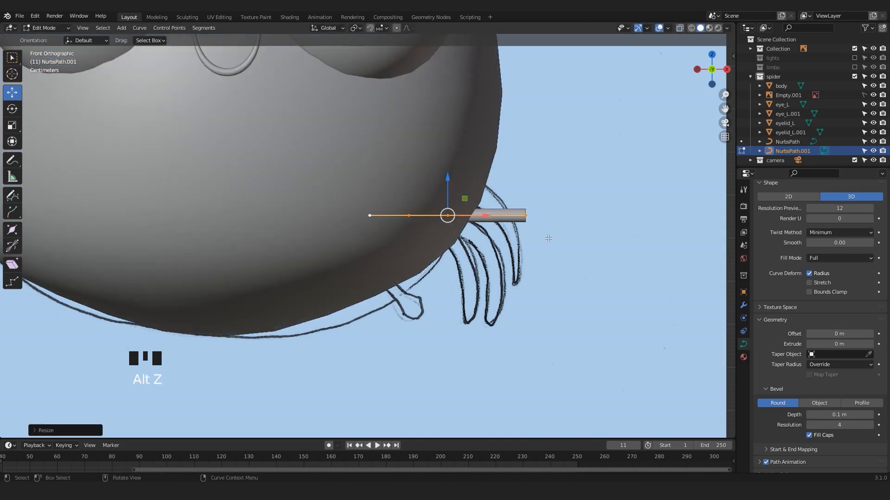
- Bend the leg path by moving its control points so the outer end curves down along the drawn leg
click(525, 216)
drag(525, 203, 579, 299)
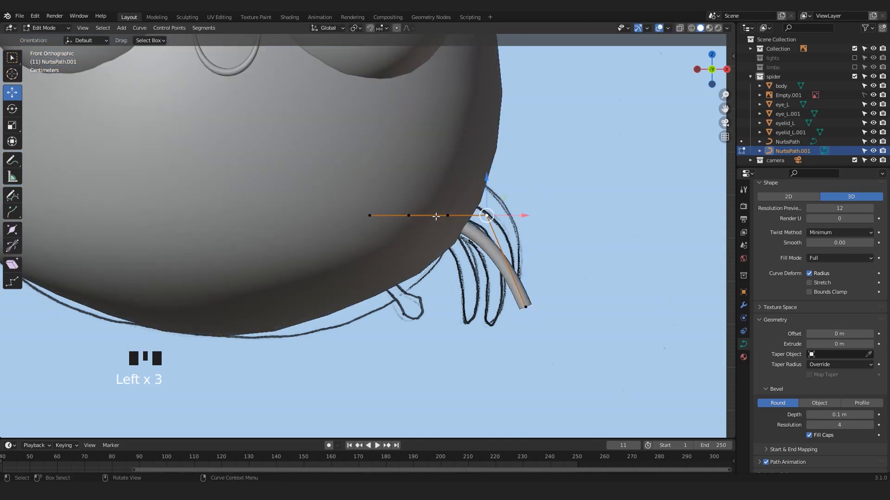
drag(359, 182, 495, 256)
drag(464, 214, 494, 216)
click(526, 216)
drag(517, 179, 518, 212)
- Taper the leg to a point by shrinking the radius of its tip control point, and leave Edit Mode
middle_drag(519, 212, 286, 283)
key(alt+z)
key(alt+z)
click(316, 254)
scroll(374, 287, up, 2)
click(340, 339)
middle_drag(373, 382, 403, 390)
key(alt+s)
click(358, 342)
middle_drag(355, 340, 379, 319)
key(Tab)
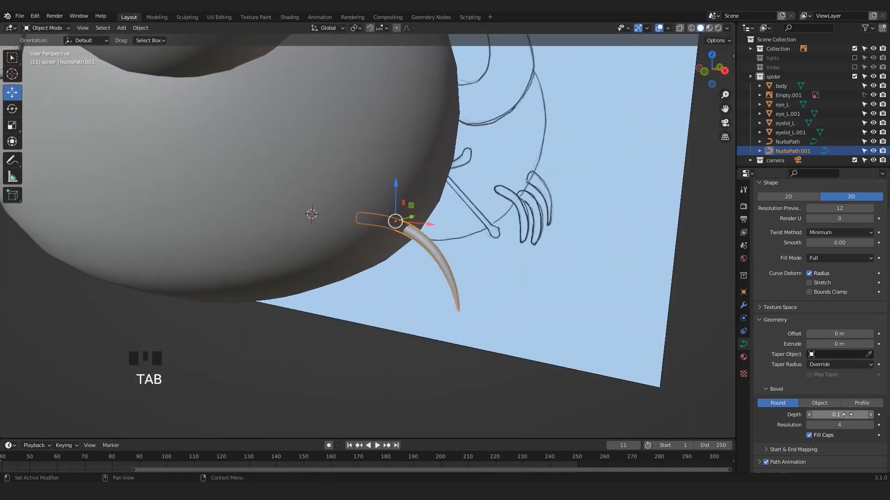
- Set the leg's bevel depth to 0.15 m and resize the leg slightly
drag(839, 414, 832, 414)
scroll(406, 266, down, 5)
click(406, 266)
scroll(380, 268, up, 3)
middle_drag(406, 266, 350, 262)
click(388, 257)
key(KP_1)
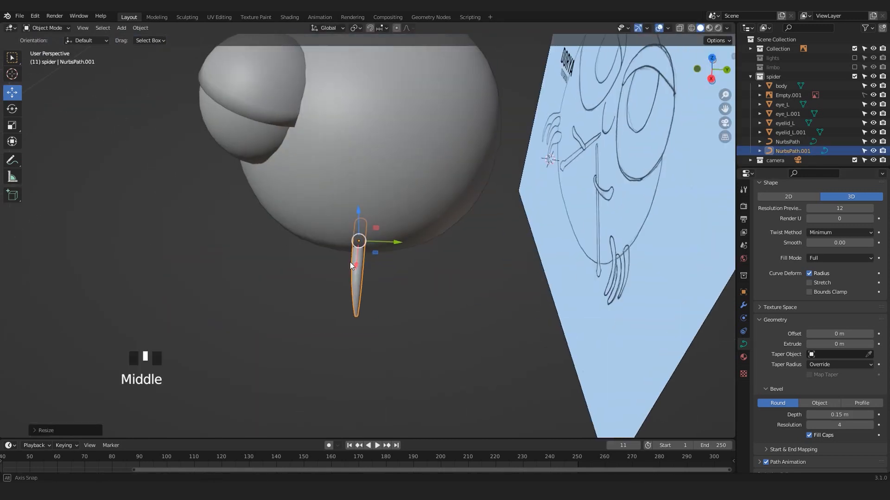
- Duplicate the leg and move the copy along Y toward the front of the body
key(shift+d)
right_click(394, 247)
drag(395, 248, 355, 249)
middle_drag(354, 250, 356, 272)
scroll(404, 321, up, 2)
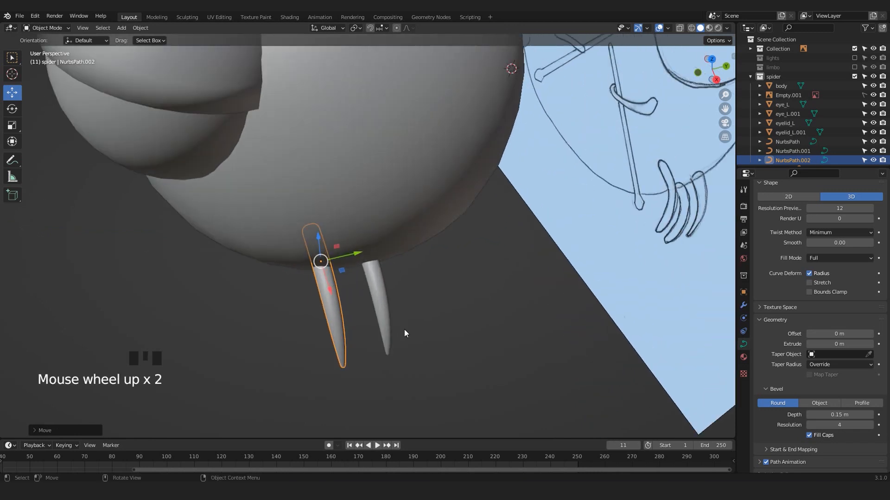
- Rotate the front leg copy to point diagonally forward and shift its base into the body's surface
key(r)
click(345, 318)
middle_drag(346, 318, 388, 201)
middle_drag(378, 234, 371, 253)
drag(364, 251, 328, 278)
middle_drag(328, 278, 361, 248)
- Duplicate the front leg, move the copy behind the middle leg, and rotate it about global Z to point backward
key(KP_1)
key(KP_0)
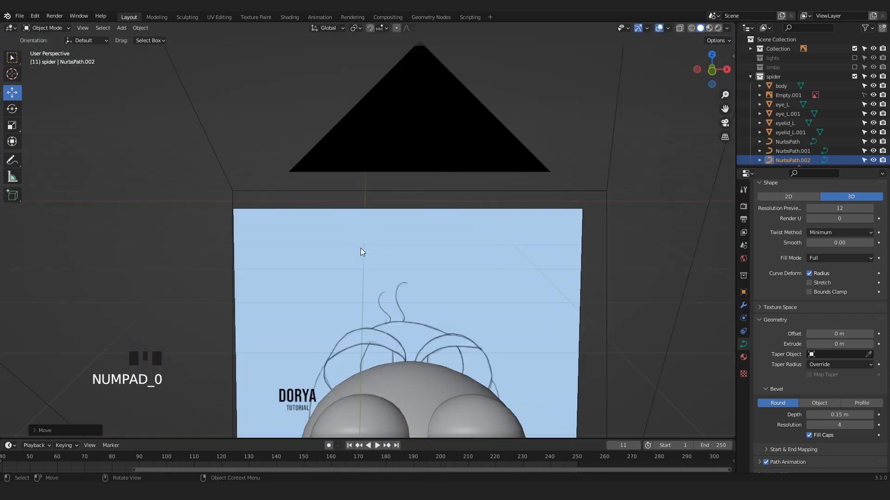
scroll(471, 224, down, 1)
middle_drag(471, 224, 432, 296)
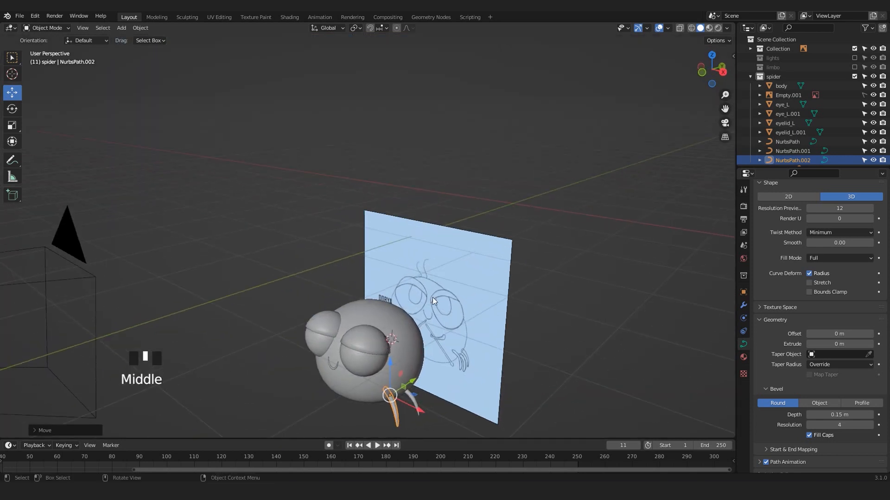
scroll(432, 296, up, 5)
middle_drag(374, 143, 334, 214)
key(shift+d)
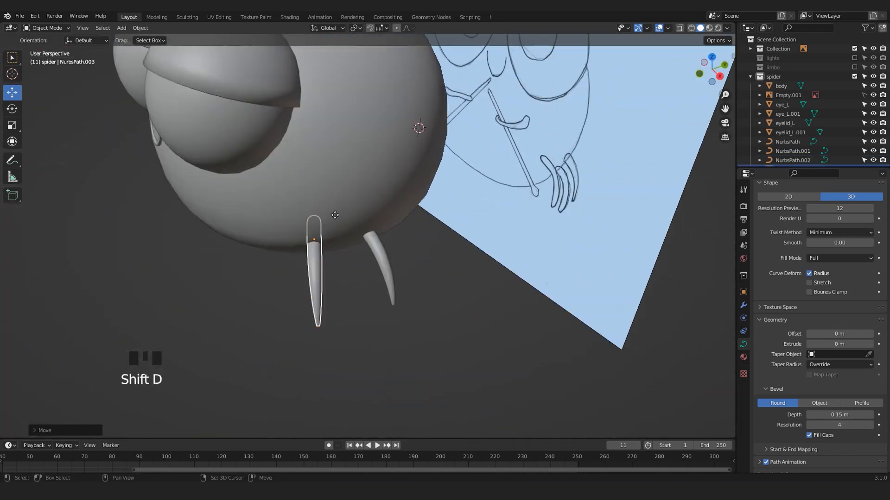
mouse_move(403, 211)
mouse_down()
mouse_move(355, 226)
mouse_move(418, 204)
mouse_move(406, 209)
mouse_up()
key(r)
key(z)
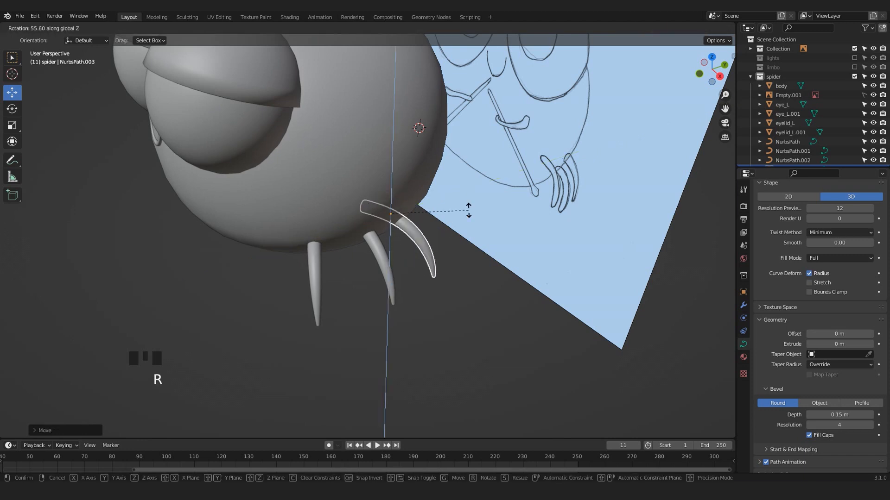
click(477, 202)
- Shift the rear leg along its move axes so its base sits in the body's lower side
middle_drag(477, 202, 370, 261)
drag(380, 274, 377, 267)
middle_drag(377, 263, 392, 179)
drag(381, 184, 322, 197)
middle_drag(321, 196, 422, 260)
scroll(320, 230, down, 1)
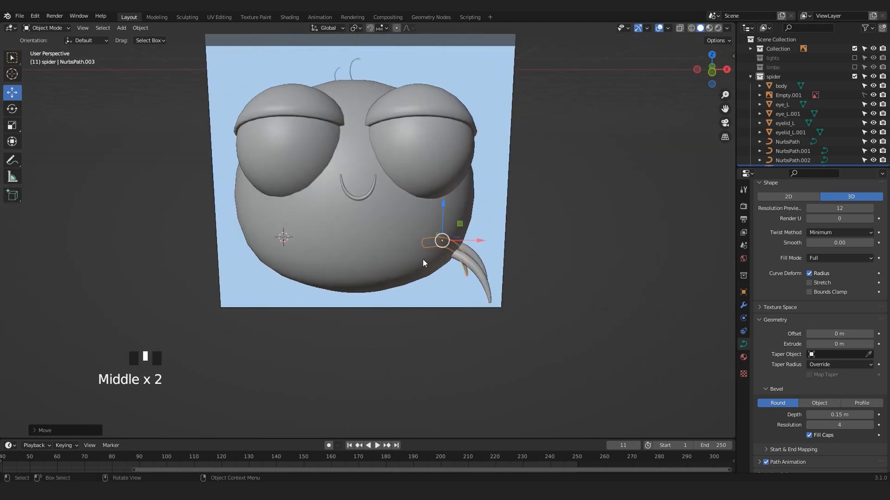
- In Edit Mode, move the rear leg's tip control point outward to extend its curve
middle_drag(531, 193, 472, 202)
shift+middle_drag(473, 202, 410, 194)
scroll(410, 193, up, 2)
scroll(410, 223, up, 3)
middle_drag(399, 268, 417, 273)
key(Tab)
click(439, 297)
drag(471, 304, 492, 297)
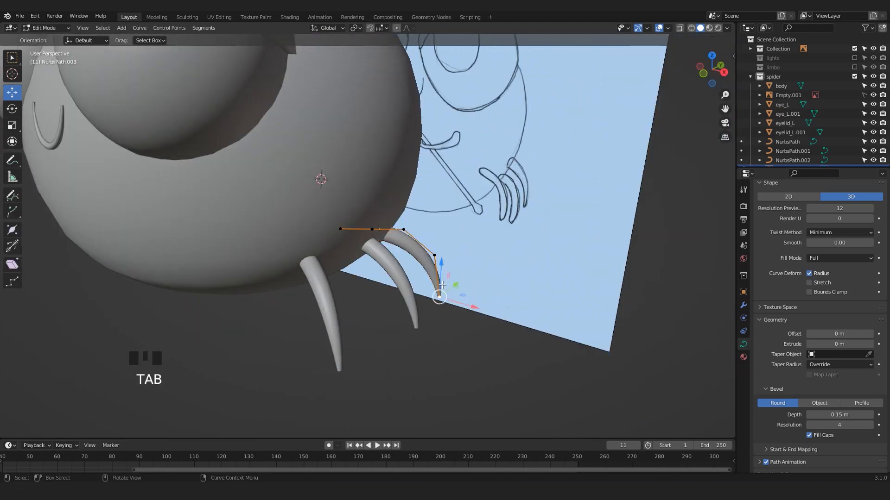
scroll(486, 299, down, 4)
key(Tab)
- Select all three legs and, in top view, duplicate them and move the copies along X to the body's opposite side
click(430, 311)
middle_drag(424, 297, 410, 276)
shift+click(410, 276)
shift+click(354, 305)
key(KP_7)
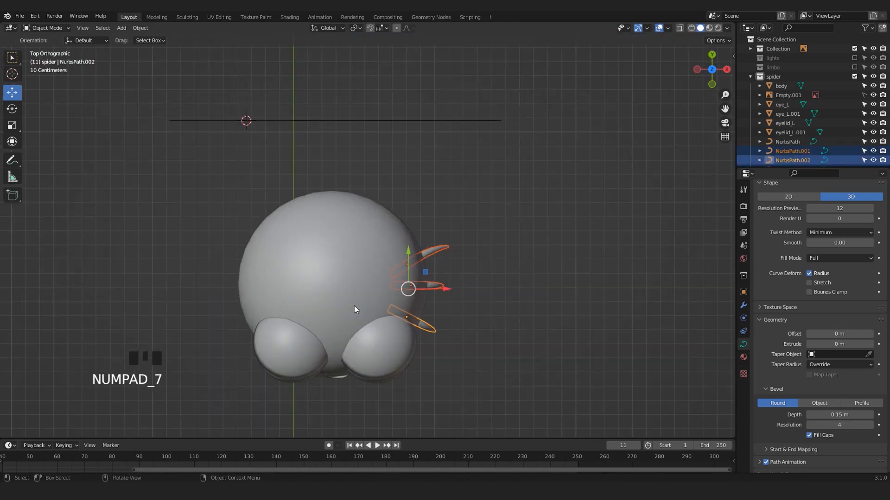
shift+middle_drag(361, 307, 417, 277)
key(shift+d)
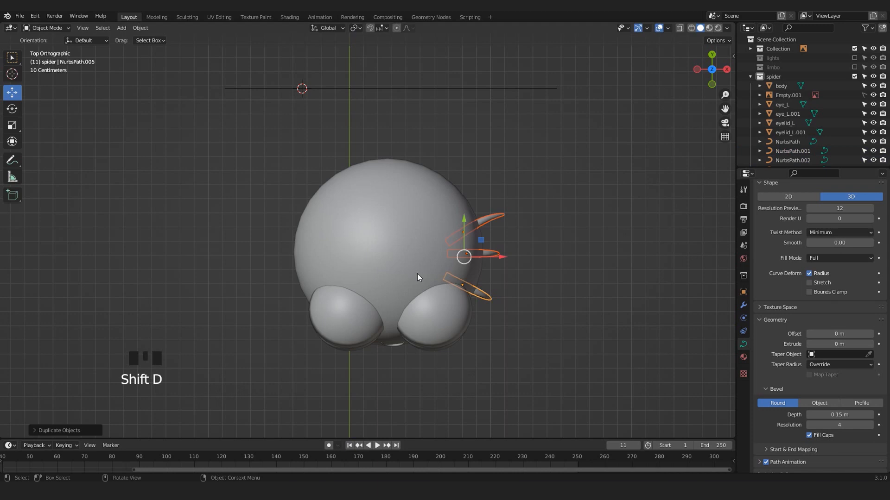
key(x)
click(277, 275)
- Rotate the three copied legs to face outward and move them in along X until they meet the body
key(r)
click(150, 239)
drag(284, 257, 328, 256)
- Move the tip control point of a copied leg in Edit Mode, and shift the copied legs inward along X in Object Mode
middle_drag(328, 256, 299, 307)
key(Tab)
key(g)
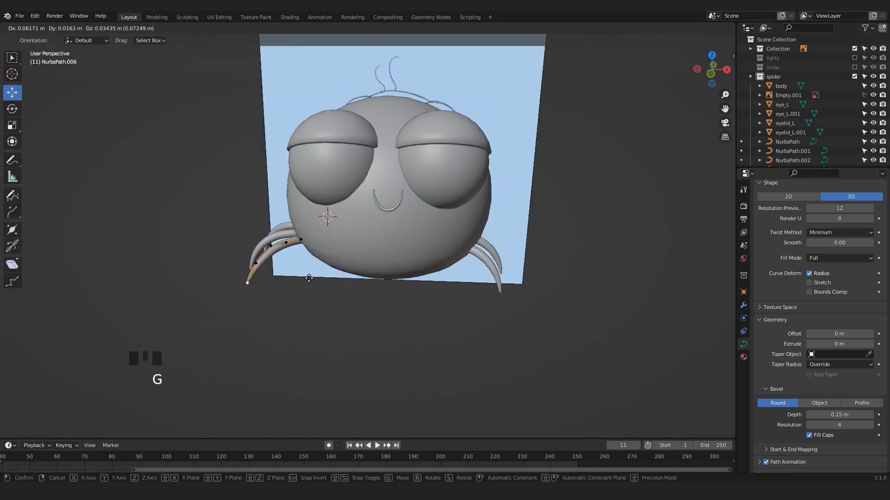
click(330, 282)
key(Tab)
middle_drag(292, 257, 359, 280)
shift+click(293, 269)
drag(290, 257, 308, 266)
click(416, 307)
- Duplicate the front leg and place the copy farther forward on the body, below the eye
middle_drag(417, 307, 319, 274)
scroll(330, 281, up, 2)
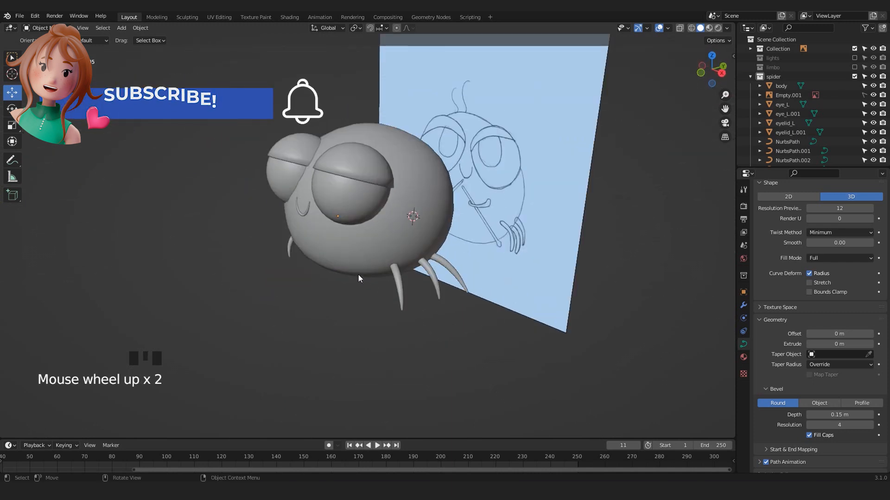
click(396, 282)
key(shift+d)
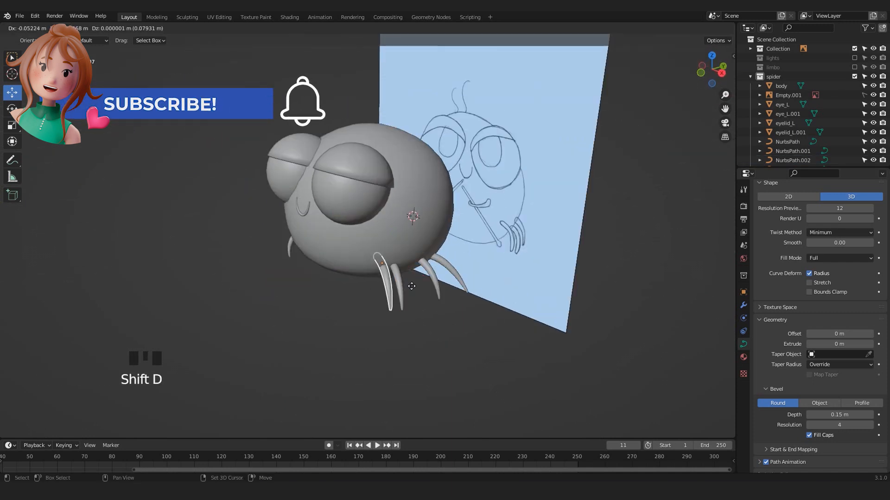
click(370, 267)
key(KP_Decimal)
scroll(375, 268, down, 4)
scroll(377, 255, down, 3)
middle_drag(365, 324, 400, 344)
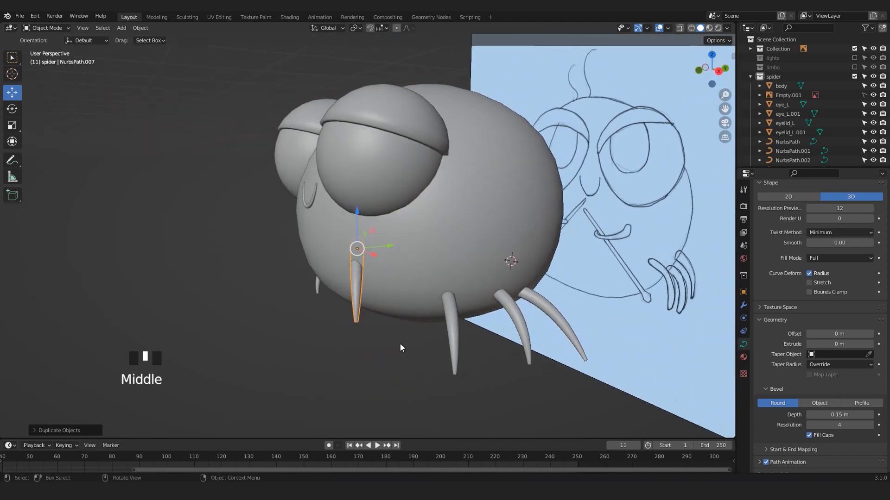
- Rotate the new limb from two viewpoints to turn it toward the front of the body
key(r)
click(292, 278)
middle_drag(292, 278, 418, 351)
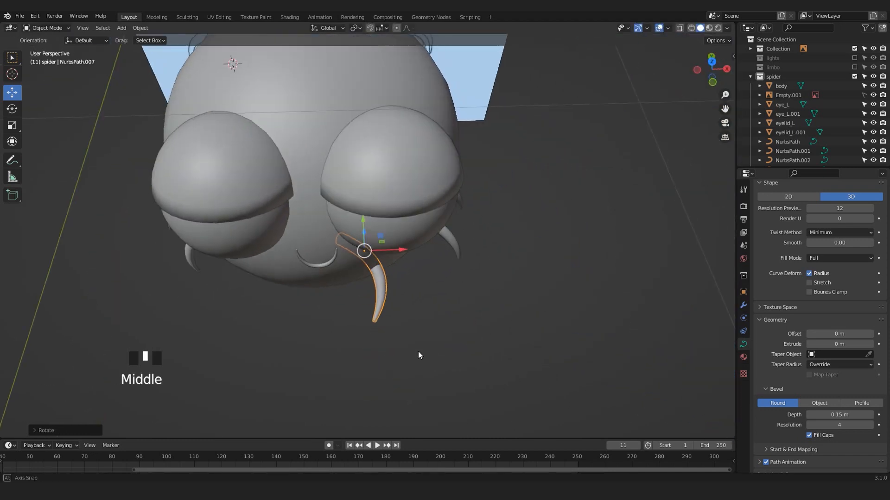
key(r)
click(402, 302)
- Move the new limb into the body's front below the eye and rotate it to curve across the belly as an arm
middle_drag(402, 302, 433, 255)
key(g)
click(411, 285)
scroll(453, 314, up, 3)
key(r)
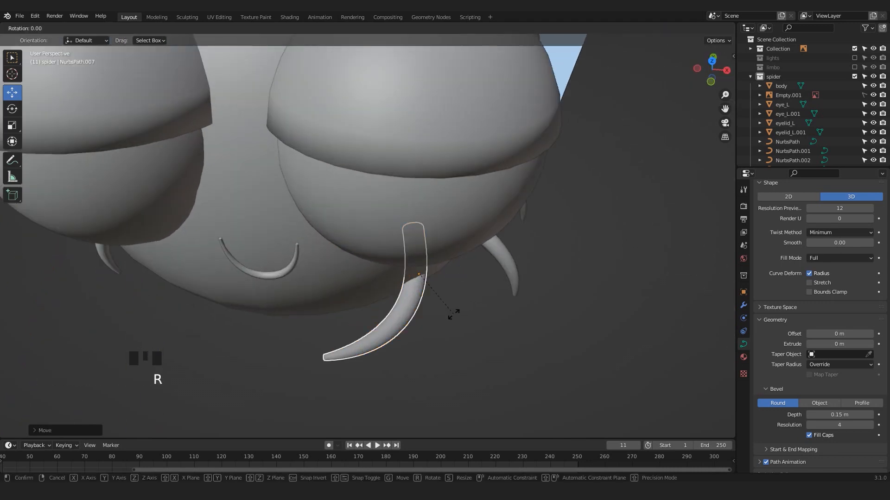
click(440, 313)
scroll(417, 302, down, 4)
middle_drag(403, 295, 412, 273)
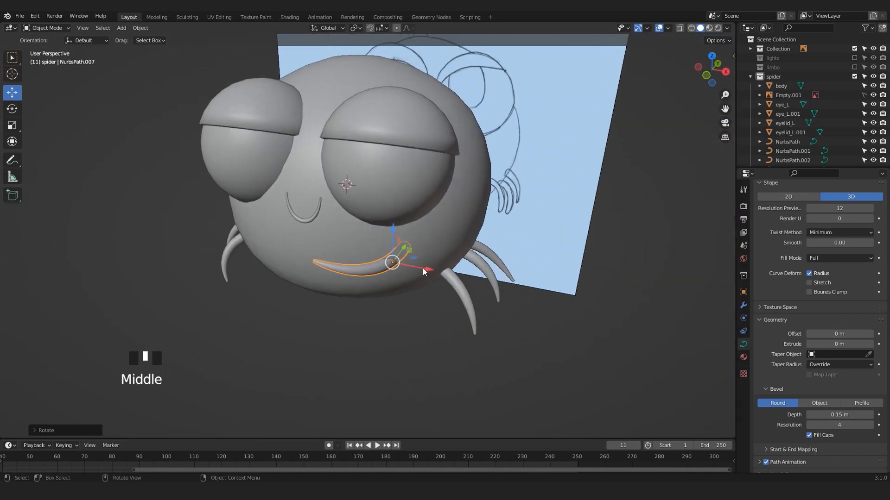
- Shift the arm outward along X and scale it down to about 0.8
drag(430, 271, 447, 274)
mouse_move(400, 272)
middle_down()
mouse_move(427, 258)
mouse_move(400, 272)
middle_up()
key(s)
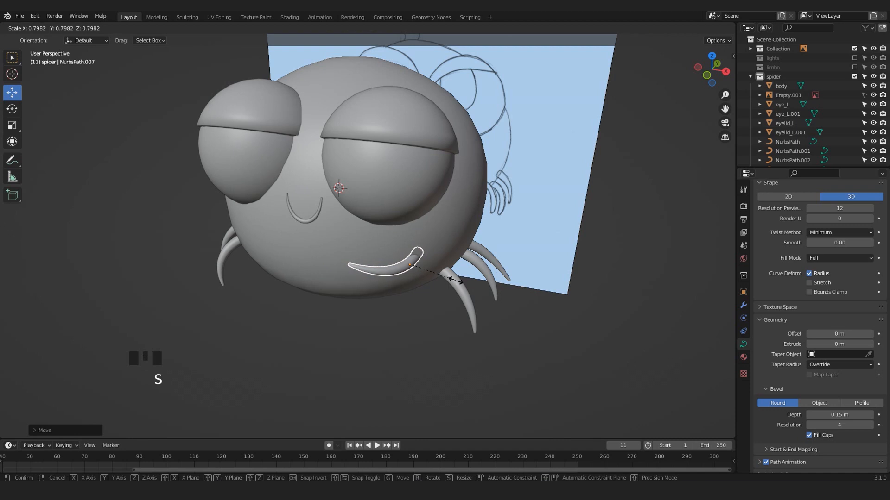
click(455, 278)
- In front view with X-ray, move and rotate the arm to align it with the drawn curved arm
middle_drag(435, 318, 383, 243)
key(KP_1)
key(alt+z)
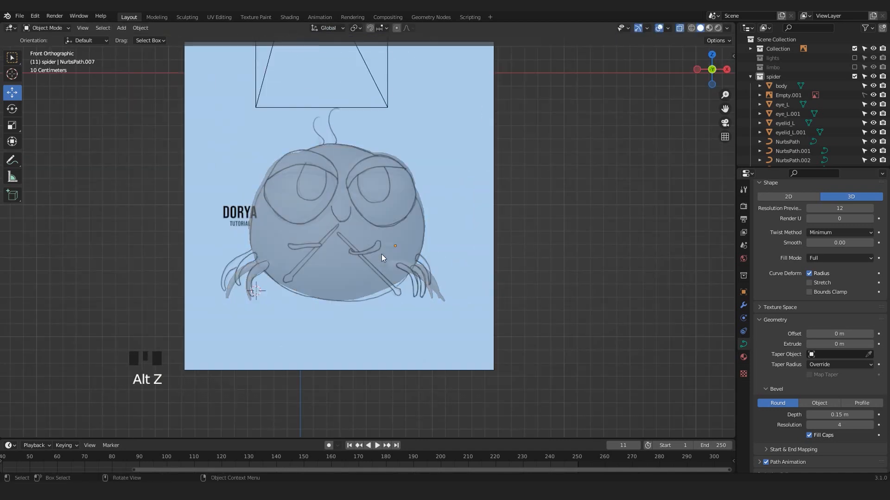
scroll(382, 254, up, 3)
click(409, 266)
scroll(410, 266, up, 2)
key(alt+z)
click(411, 261)
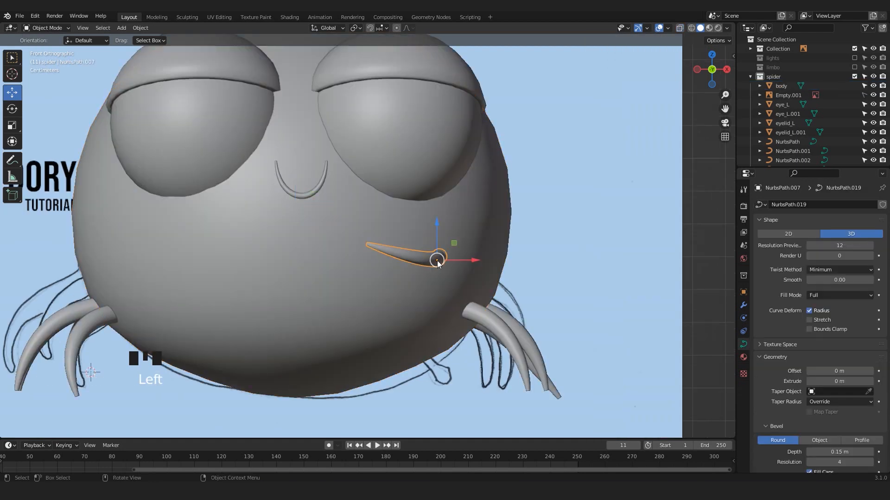
key(alt+z)
key(g)
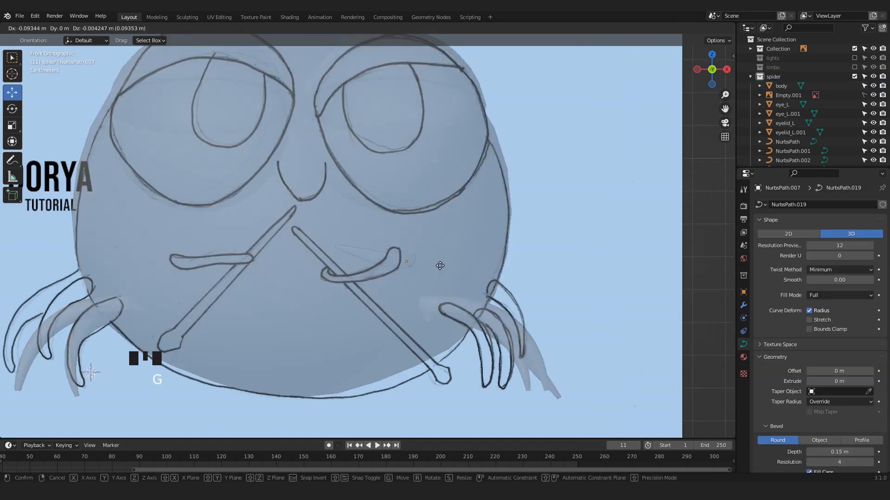
click(432, 268)
key(r)
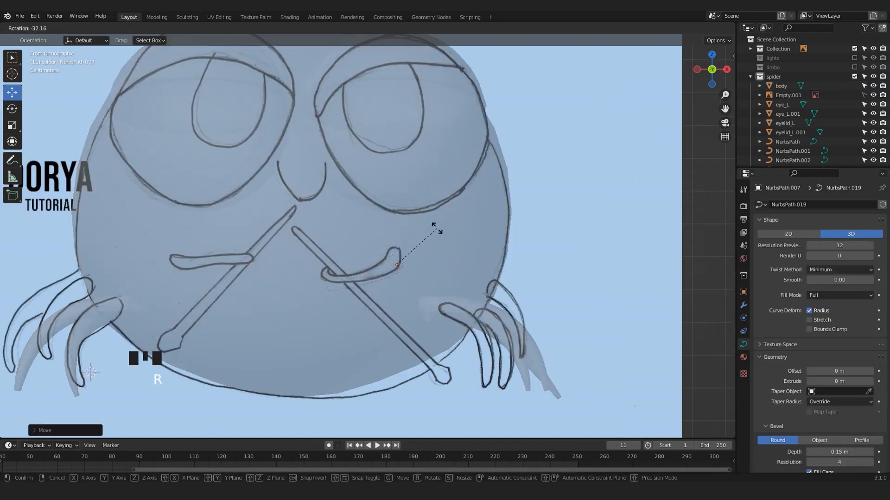
click(431, 238)
- Duplicate the arm and move the copy along X to the opposite side of the belly
scroll(432, 238, down, 4)
middle_drag(432, 238, 364, 295)
scroll(395, 285, up, 1)
click(423, 318)
click(357, 275)
click(357, 272)
click(357, 273)
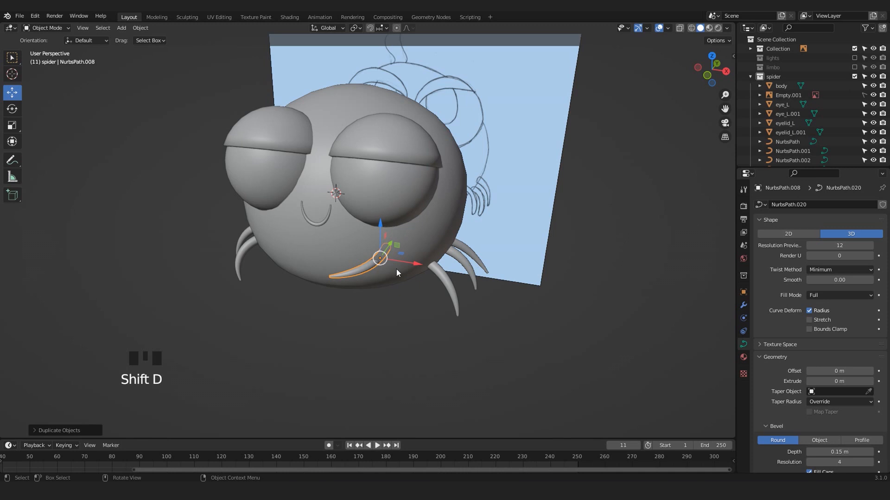
drag(399, 262, 384, 261)
click(322, 260)
- Rotate the copied arm to point inward and align it with the other drawn arm in front view with X-ray
middle_drag(319, 260, 321, 240)
key(r)
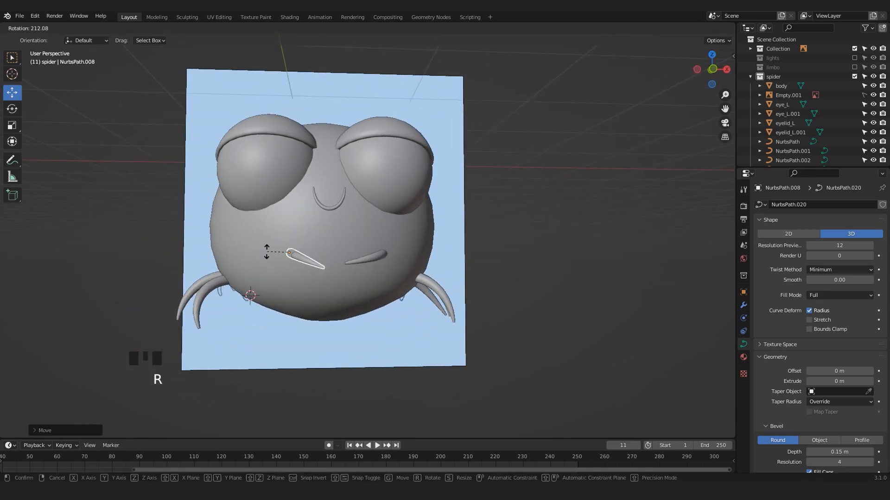
click(278, 258)
key(KP_1)
key(alt+z)
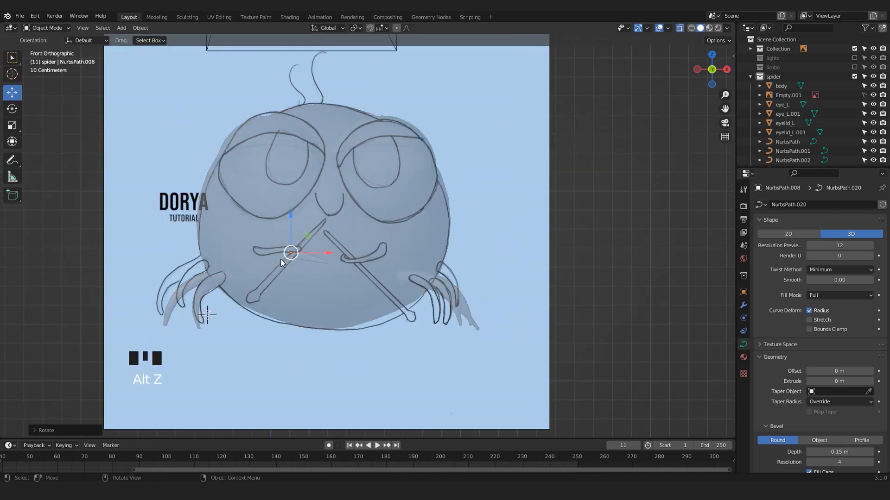
scroll(279, 260, up, 2)
scroll(290, 262, up, 1)
key(g)
click(276, 275)
key(g)
click(291, 253)
key(alt+z)
- Lower the copied arm along Z and rotate it so it curves around the front of the body
middle_drag(291, 254, 212, 265)
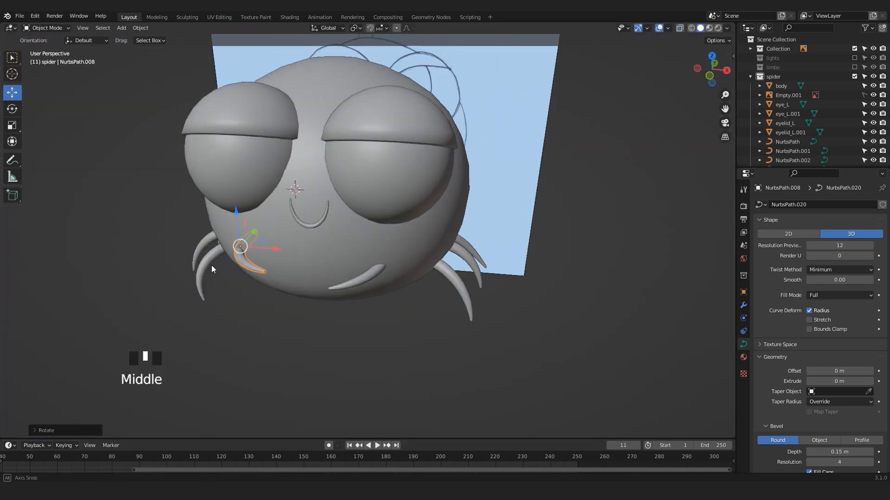
scroll(228, 248, up, 2)
drag(238, 216, 228, 241)
middle_drag(262, 219, 303, 132)
key(r)
click(315, 133)
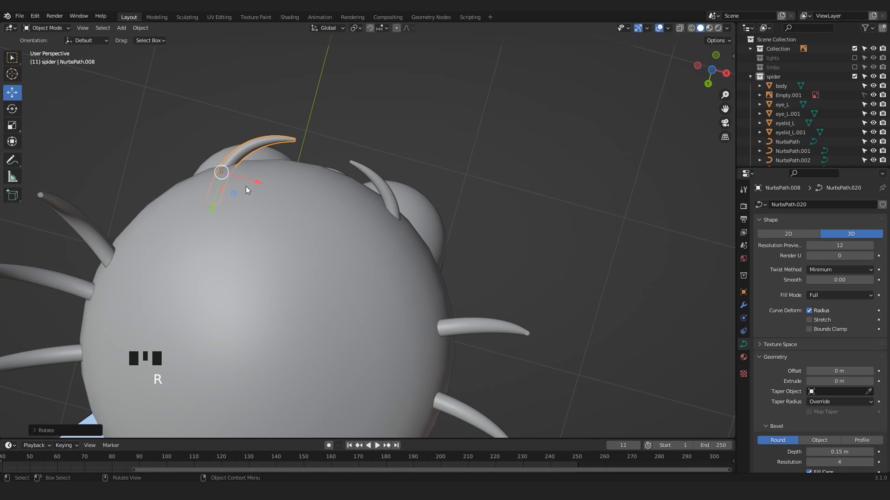
- Duplicate the front leg under the body and place the copy above the head
scroll(351, 210, down, 3)
mouse_move(352, 210)
middle_down()
mouse_move(329, 329)
mouse_move(377, 275)
mouse_move(352, 266)
mouse_move(254, 272)
mouse_move(347, 263)
mouse_move(272, 304)
mouse_move(297, 274)
mouse_move(362, 238)
mouse_move(418, 254)
mouse_move(284, 278)
middle_up()
click(331, 337)
click(365, 328)
shift+middle_drag(365, 329, 342, 327)
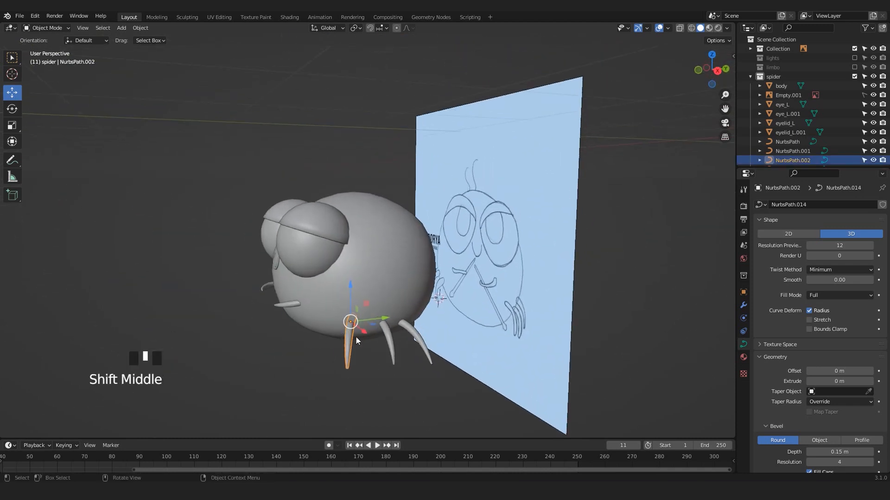
key(shift+d)
click(324, 218)
- In front view, rotate the duplicated leg upright and move its base to the top of the head beside the drawn hairs
middle_drag(324, 218, 401, 226)
key(KP_1)
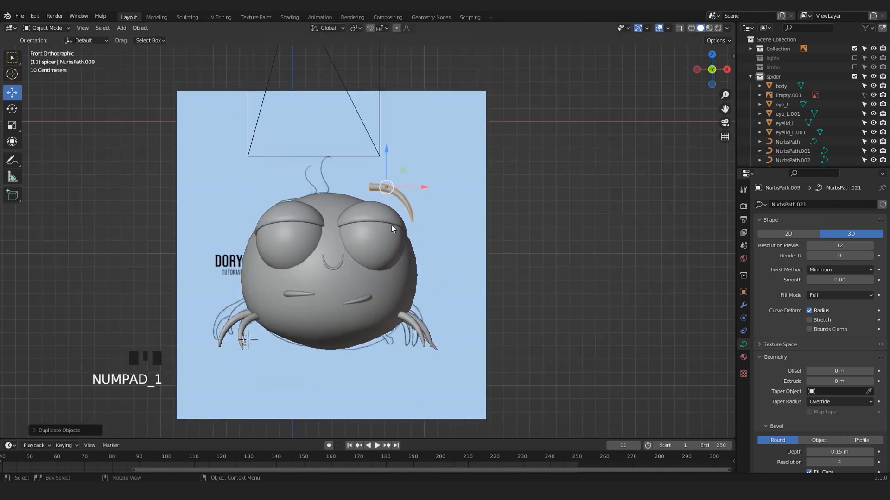
scroll(391, 224, up, 2)
key(r)
click(412, 110)
key(g)
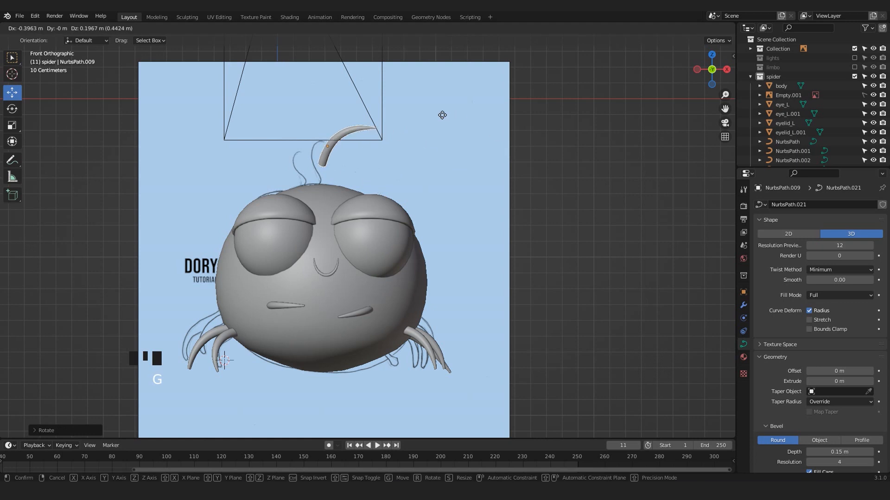
click(442, 138)
- Shift the hair piece along Y onto the crown of the head and rotate it to stand upright
middle_drag(442, 139, 347, 171)
drag(368, 159, 382, 162)
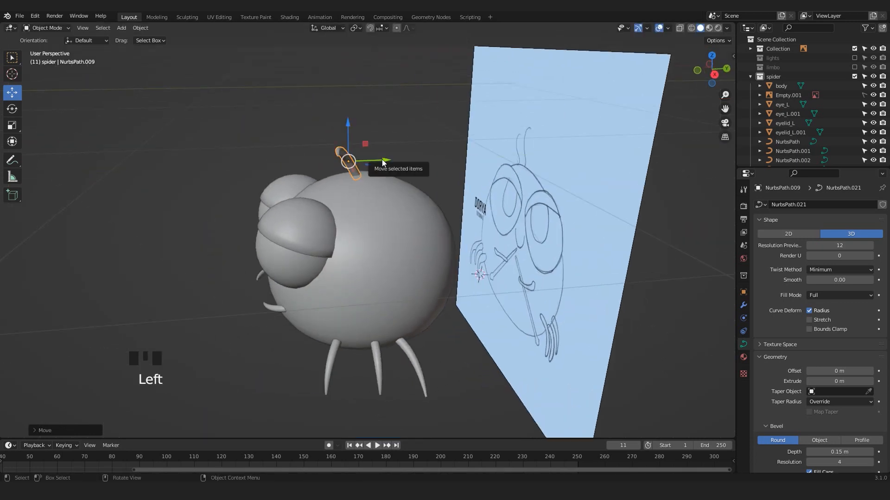
middle_drag(342, 165, 347, 119)
key(r)
click(426, 163)
middle_drag(426, 162, 368, 207)
scroll(370, 205, up, 2)
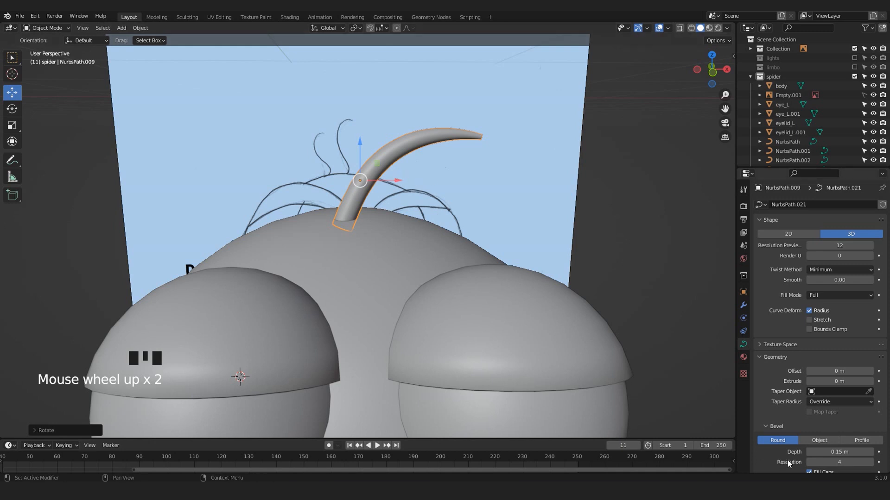
- Thin the hair by setting its curve bevel depth to 0.05 m
scroll(787, 462, down, 1)
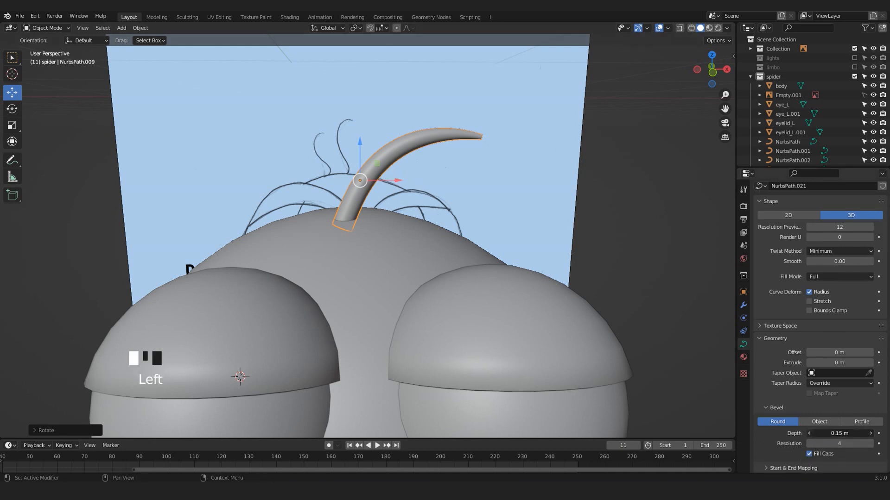
drag(839, 434, 820, 433)
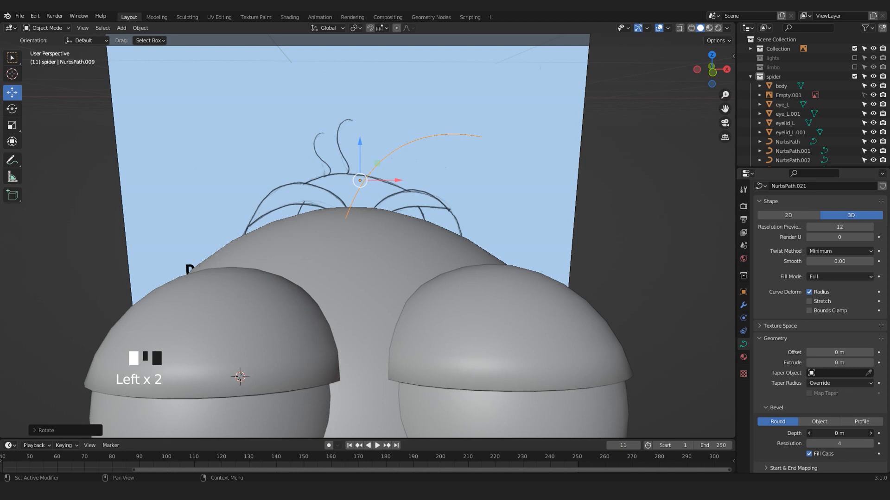
scroll(665, 263, down, 5)
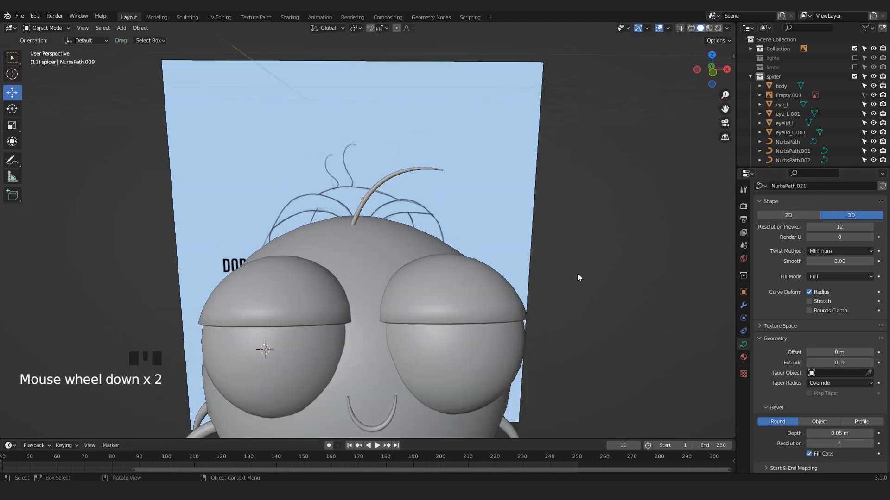
- In front view, edit the hair curve by raising its tip point and pulling its middle control points toward the drawn hair
middle_click(500, 234)
key(KP_1)
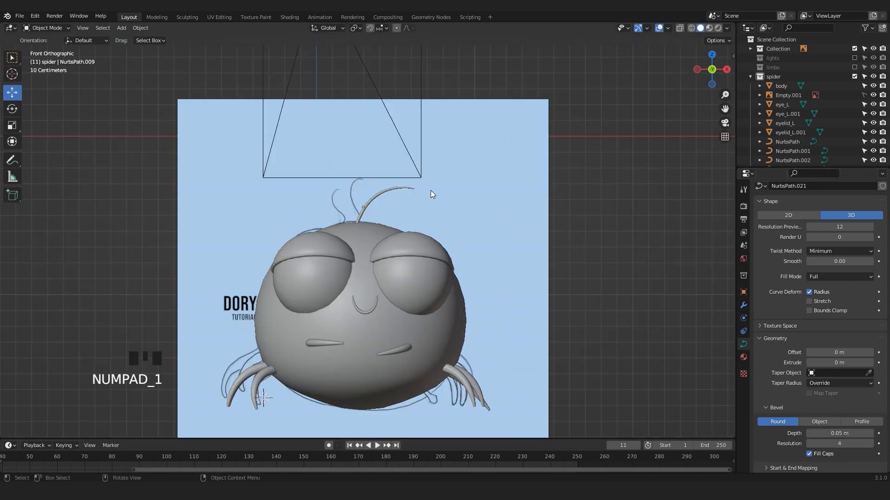
scroll(366, 196, up, 3)
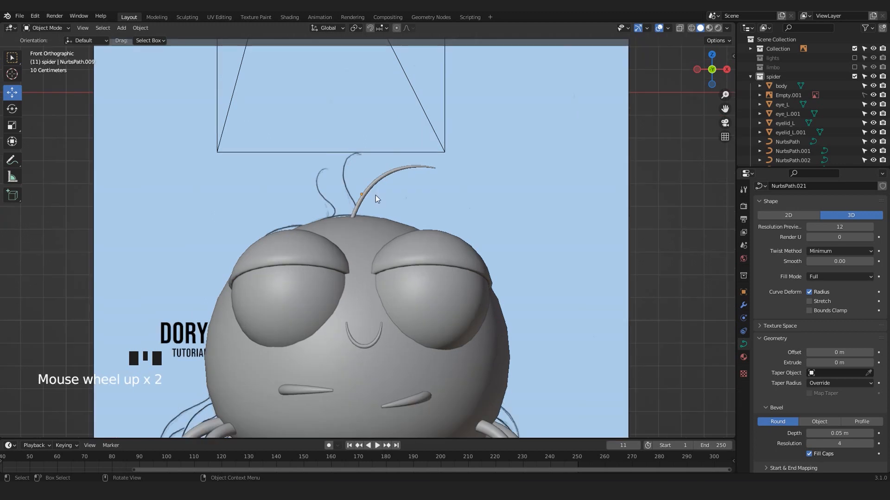
click(363, 173)
key(Tab)
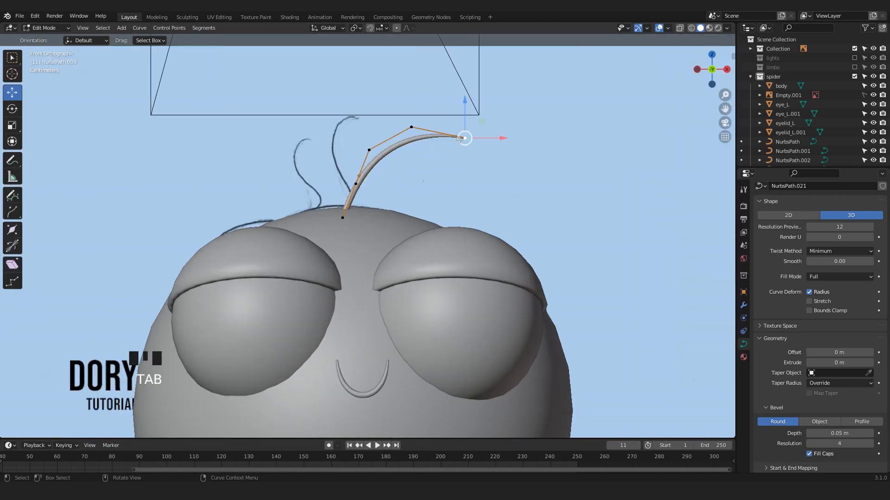
key(g)
click(457, 95)
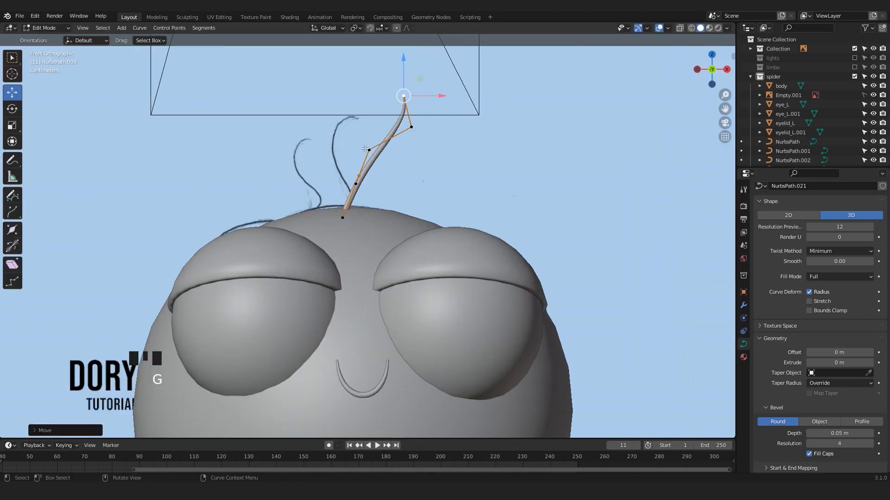
click(366, 148)
key(g)
click(387, 165)
click(349, 183)
key(g)
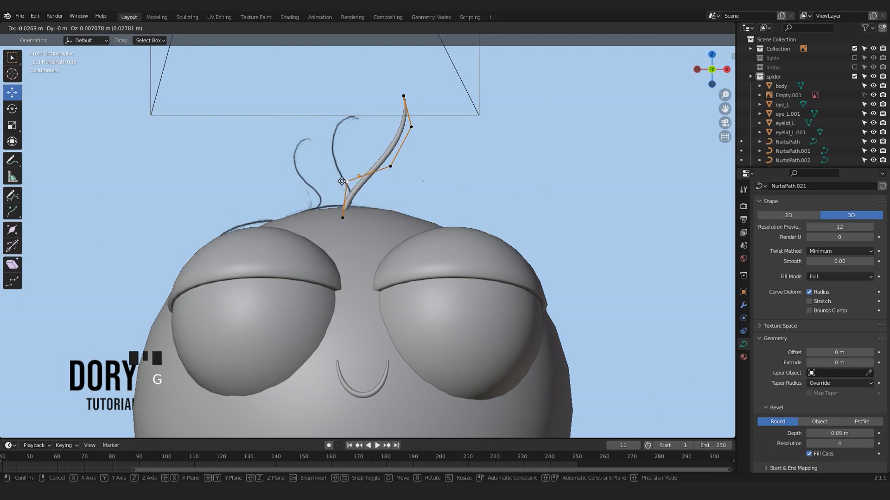
click(300, 172)
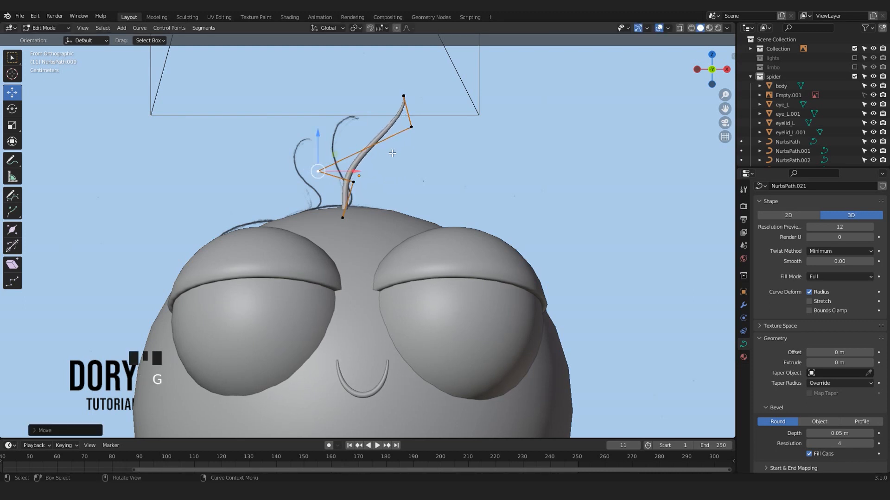
- Move the hair's tip, upper and lower control points so the curve follows the taller drawn hair's S shape
key(g)
key(g)
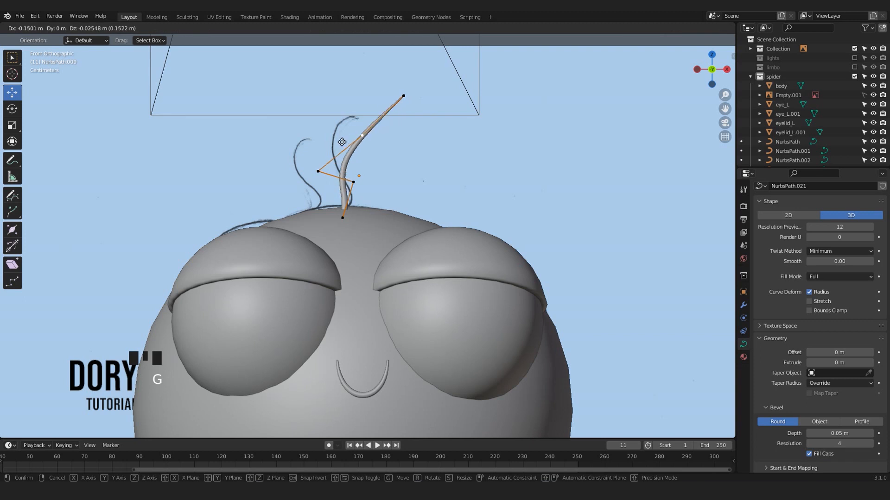
click(358, 111)
click(328, 146)
key(g)
click(327, 132)
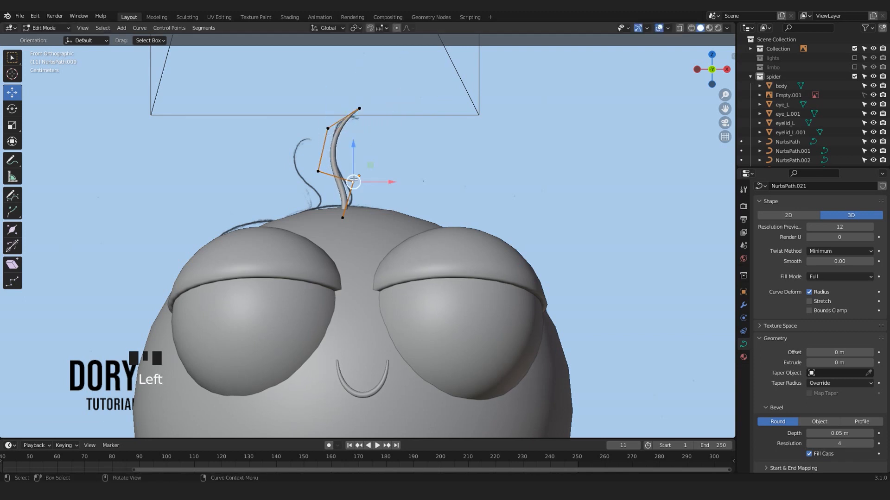
key(g)
click(374, 180)
key(Tab)
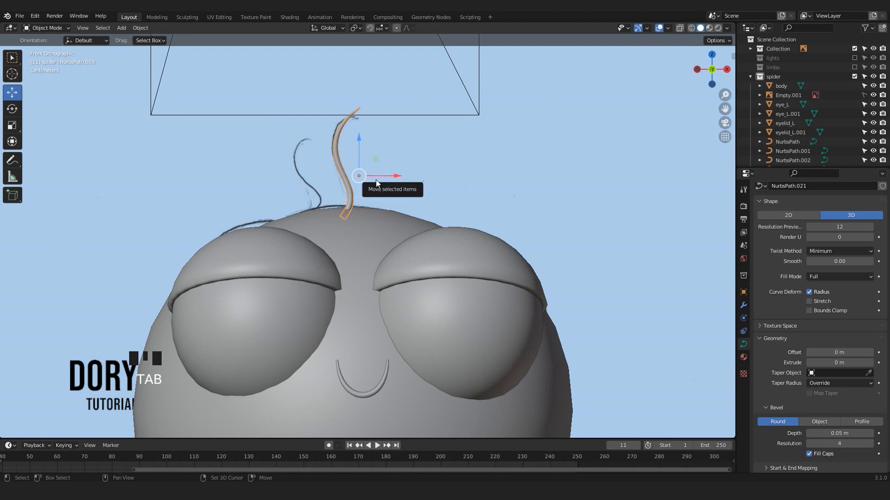
- Duplicate the hair, move the copy over the shorter drawn hair and scale it down to match
scroll(372, 183, up, 2)
shift+middle_drag(368, 184, 424, 210)
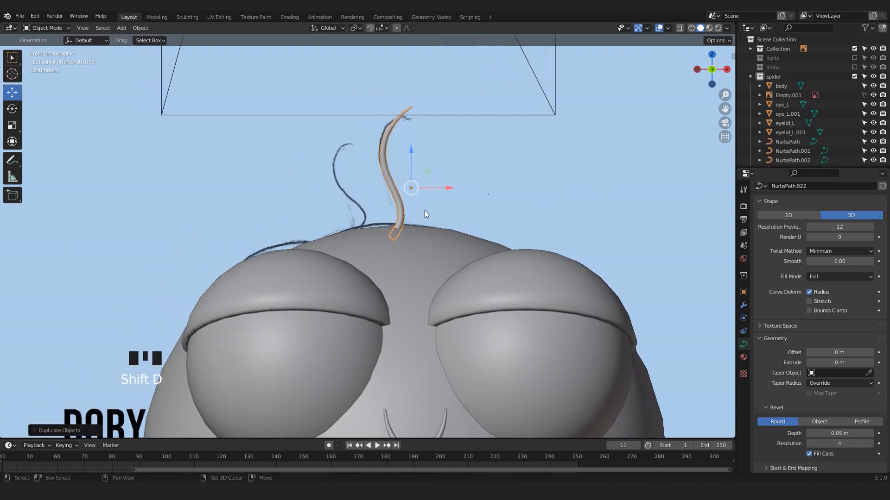
drag(444, 188, 413, 200)
key(s)
click(413, 130)
shift+middle_drag(412, 134, 373, 145)
- Move the shorter hair's tip control point to fit the curled end of the drawn hair
key(Tab)
key(g)
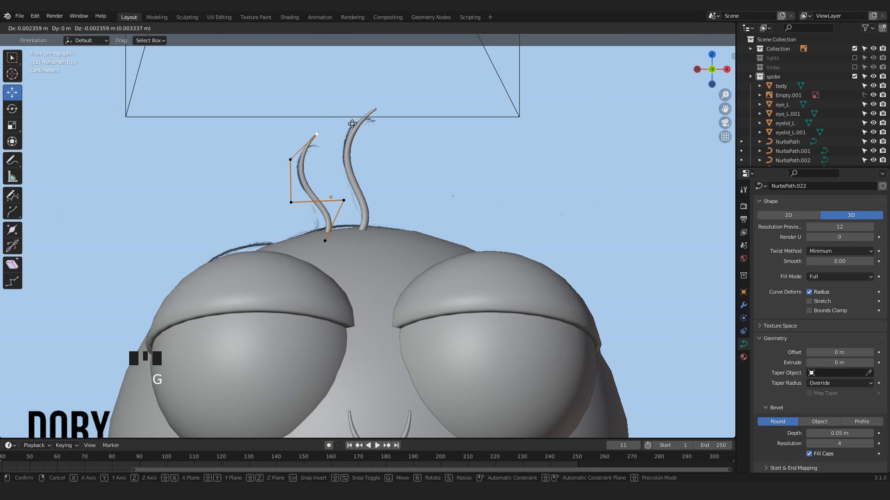
click(290, 136)
- From the side, select the taller hair's upper control points and move them backward along Y so it leans back
scroll(302, 212, down, 3)
middle_drag(302, 212, 373, 179)
scroll(373, 180, up, 4)
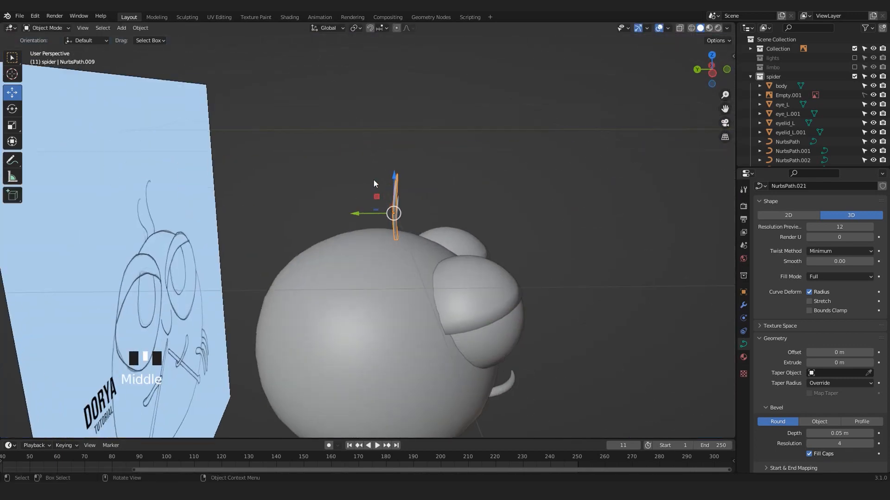
key(Tab)
drag(359, 149, 418, 217)
drag(349, 194, 324, 194)
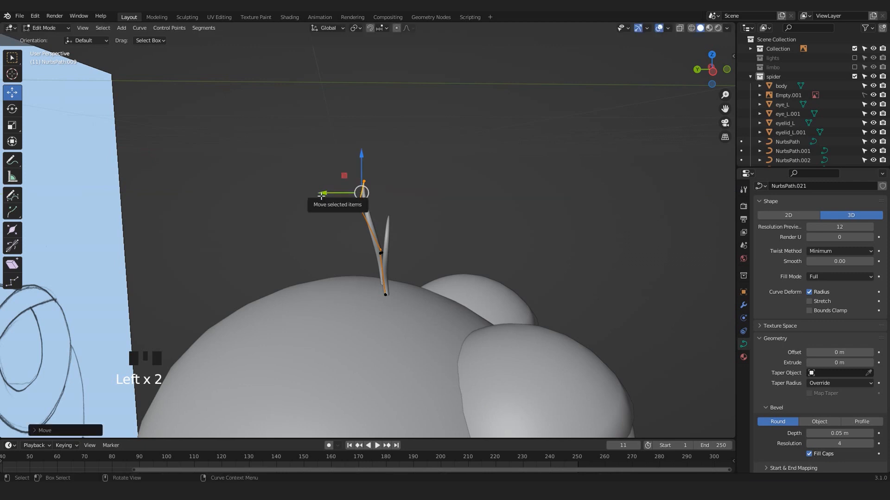
middle_drag(338, 240, 390, 225)
- Adjust the lean of the shorter hair by shifting its upper control points along Y
key(Tab)
click(380, 226)
key(Tab)
drag(326, 155, 409, 213)
key(Tab)
- Inspect the head hairs, arms and legs of the spider from several angles
scroll(377, 221, down, 6)
middle_drag(474, 213, 364, 277)
middle_drag(399, 289, 359, 308)
scroll(367, 293, down, 4)
scroll(327, 280, up, 3)
middle_drag(327, 280, 408, 285)
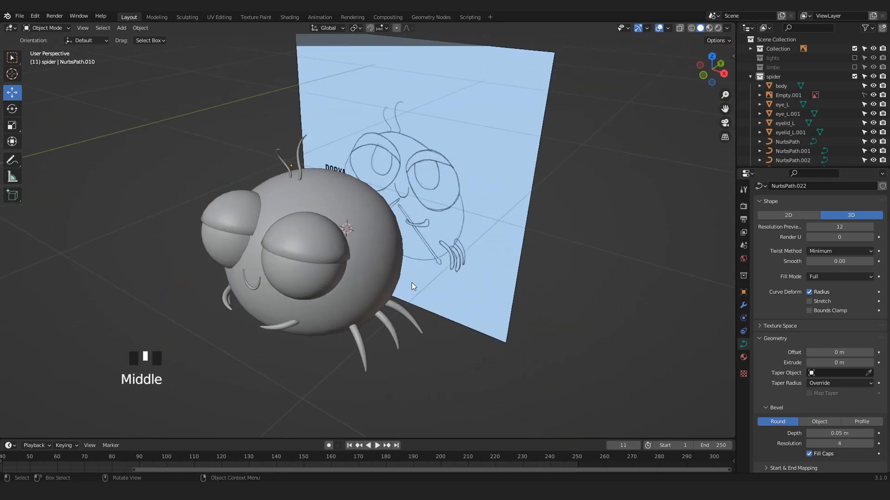
scroll(469, 224, up, 2)
shift+middle_drag(469, 224, 391, 227)
scroll(421, 268, up, 2)
middle_drag(461, 303, 395, 270)
scroll(398, 271, down, 2)
shift+middle_drag(349, 185, 345, 259)
middle_drag(343, 324, 377, 332)
scroll(376, 332, up, 2)
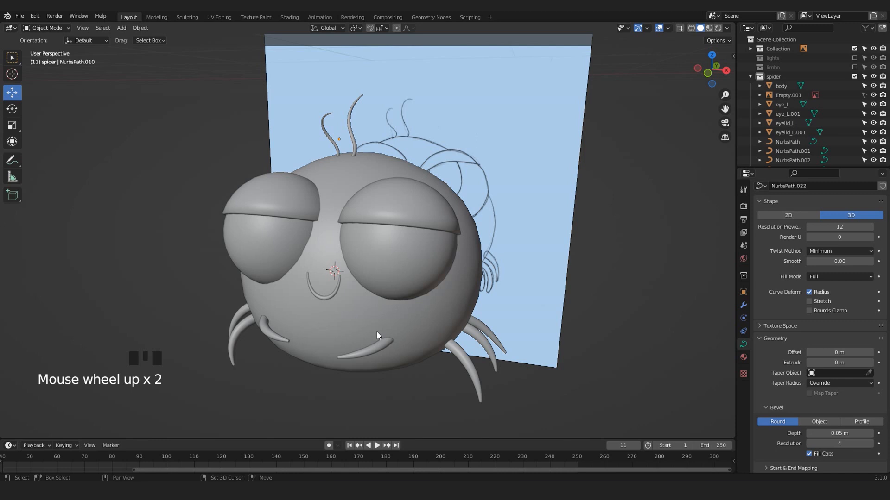
- Add a mesh cylinder and move it along Y in front of the spider
key(shift+a)
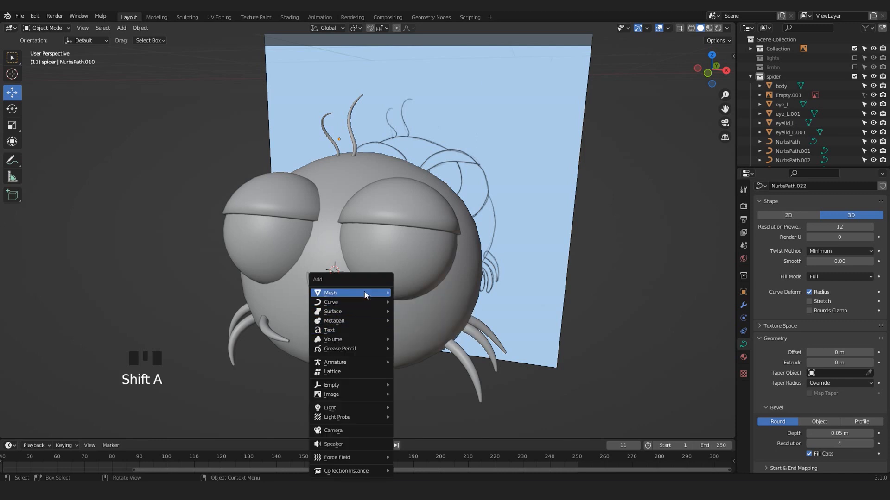
mouse_move(364, 293)
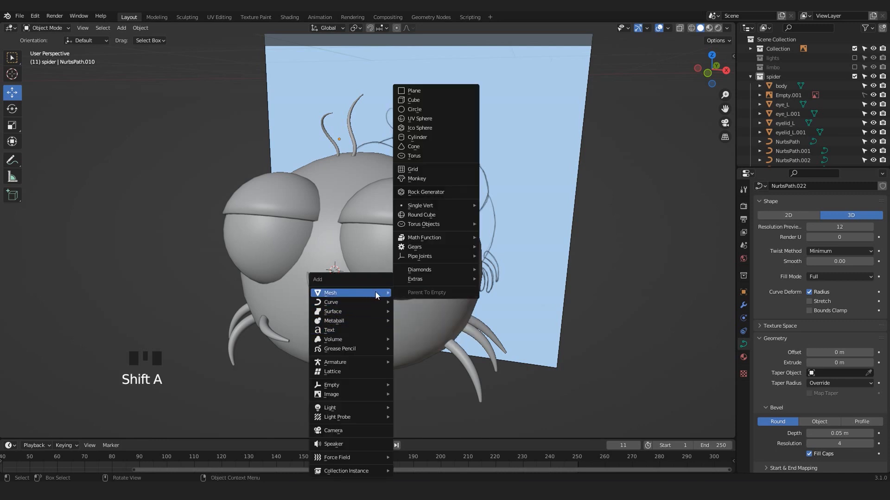
click(434, 137)
scroll(432, 138, down, 3)
mouse_move(432, 218)
middle_down()
mouse_move(374, 243)
mouse_move(441, 227)
middle_up()
drag(441, 227, 254, 276)
scroll(254, 277, down, 2)
shift+middle_drag(256, 278, 446, 266)
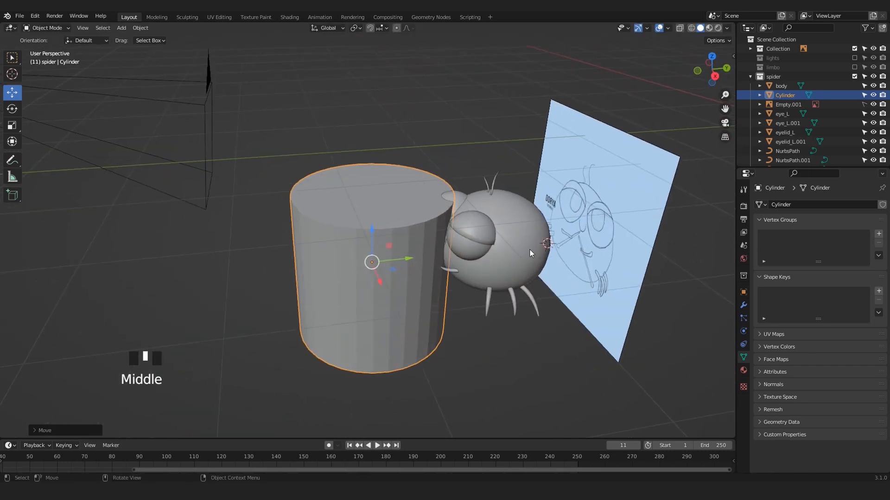
- Scale the cylinder uniformly down to a tiny size compared with the spider
key(s)
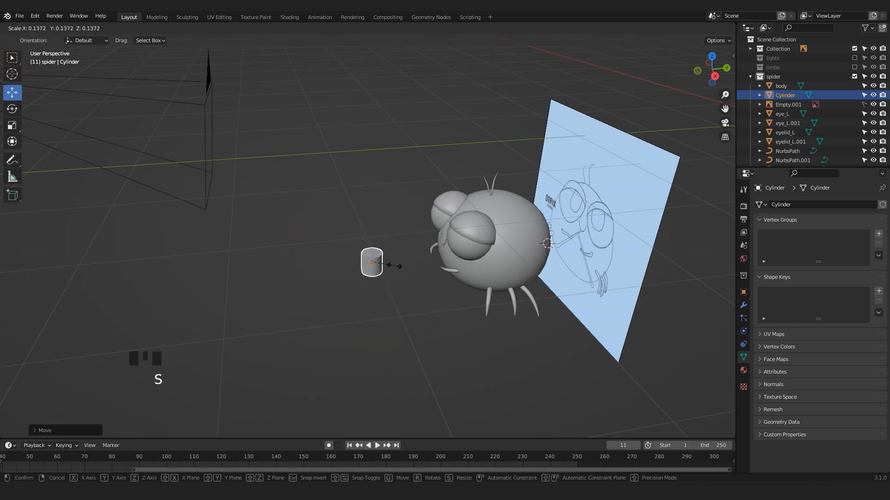
click(371, 262)
scroll(371, 262, up, 4)
middle_drag(371, 262, 429, 260)
scroll(410, 282, up, 4)
scroll(438, 307, down, 4)
middle_drag(438, 307, 400, 284)
- Stretch the cylinder along Z into a long thin rod and adjust its overall size
key(s)
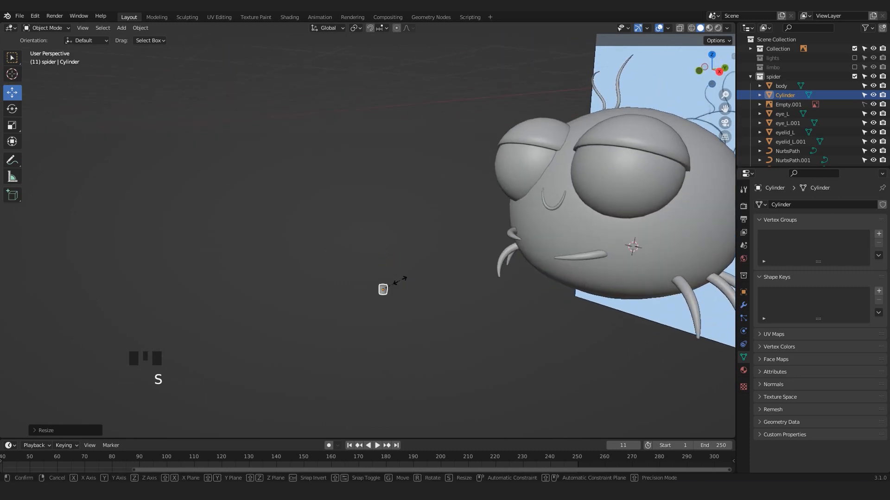
key(z)
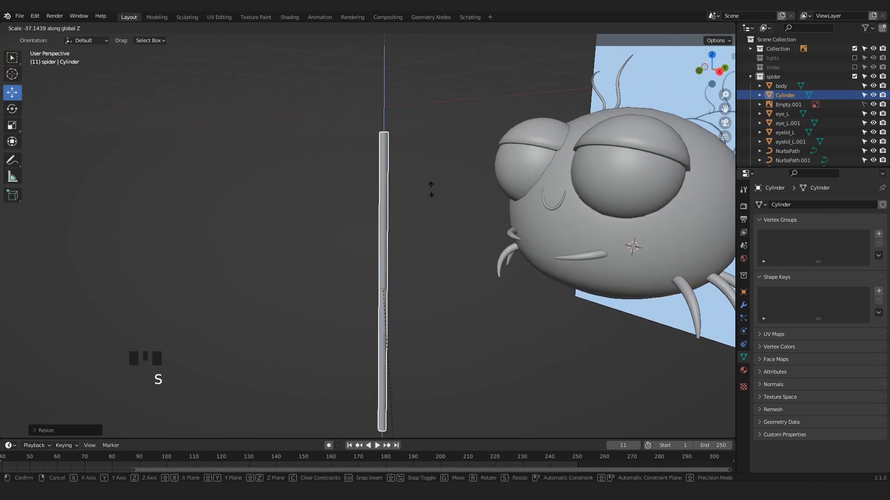
click(431, 189)
key(s)
click(454, 266)
key(s)
click(454, 321)
middle_drag(454, 321, 520, 261)
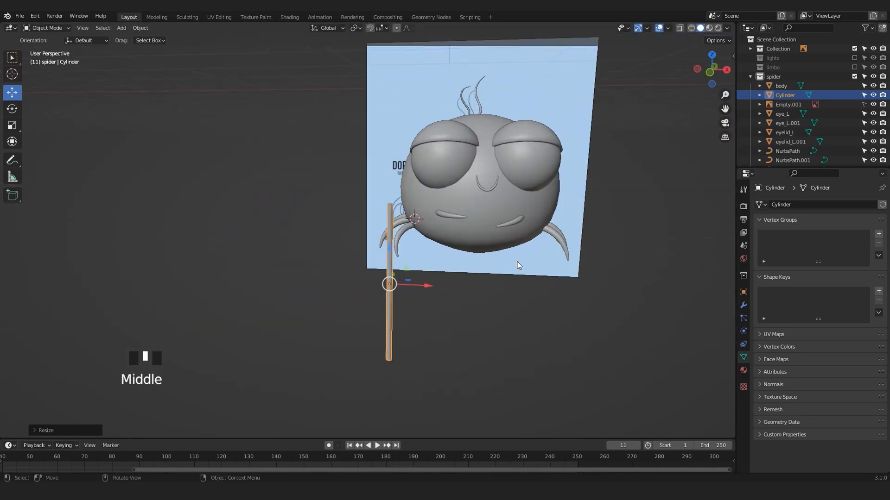
- In front view, shorten the rod along Z by a factor of about 0.68 and move it along X in front of the belly
key(alt+z)
key(alt+z)
key(s)
key(z)
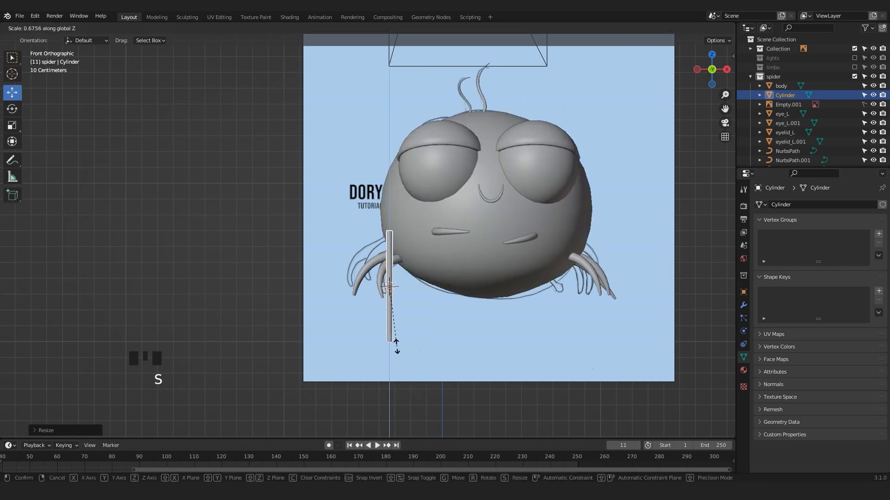
click(398, 348)
drag(421, 292, 540, 292)
- Examine the shape and ends of the crossed sticks held by the arms in the reference drawing
scroll(392, 237, up, 2)
scroll(392, 238, up, 3)
scroll(378, 226, down, 2)
middle_drag(455, 221, 424, 220)
scroll(463, 222, up, 4)
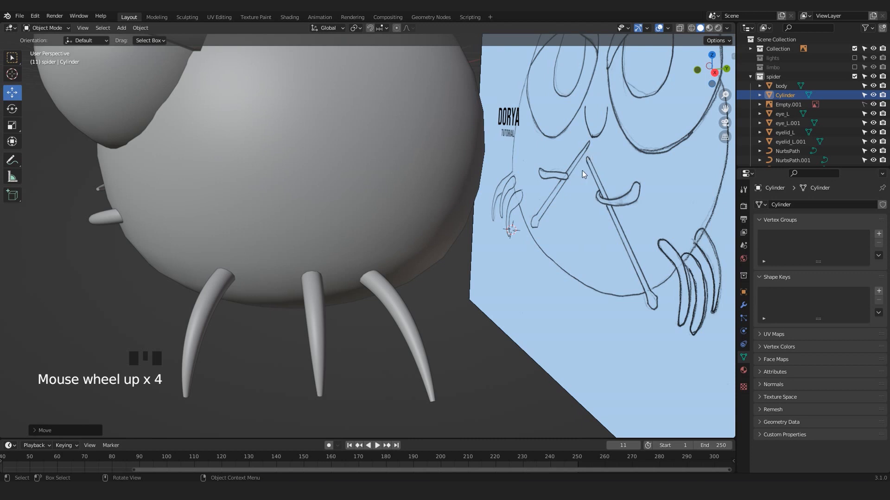
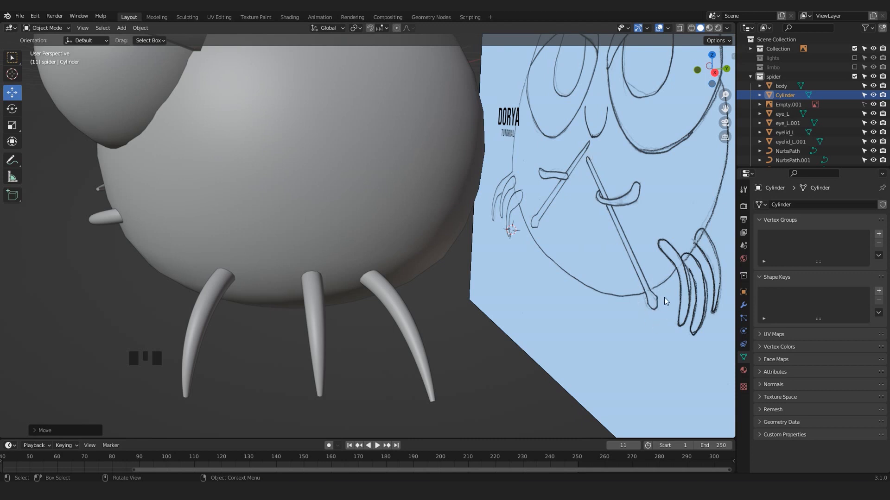
scroll(630, 299, down, 2)
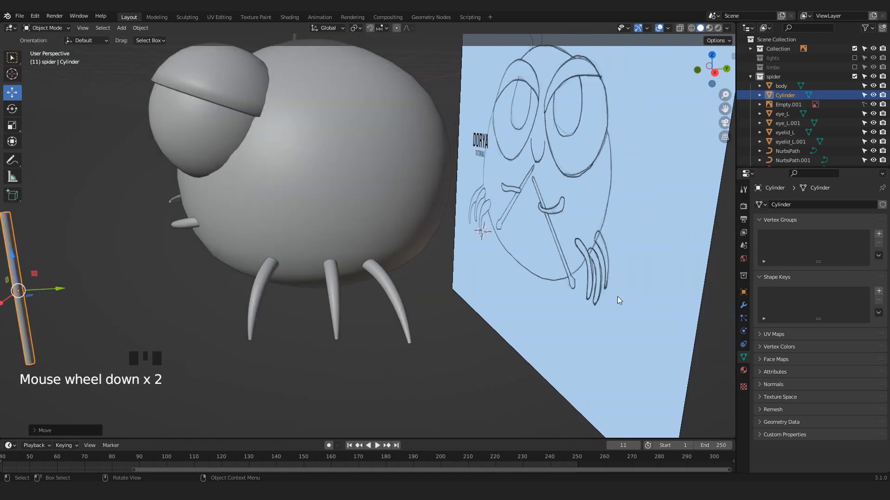
scroll(615, 296, up, 3)
scroll(615, 296, down, 3)
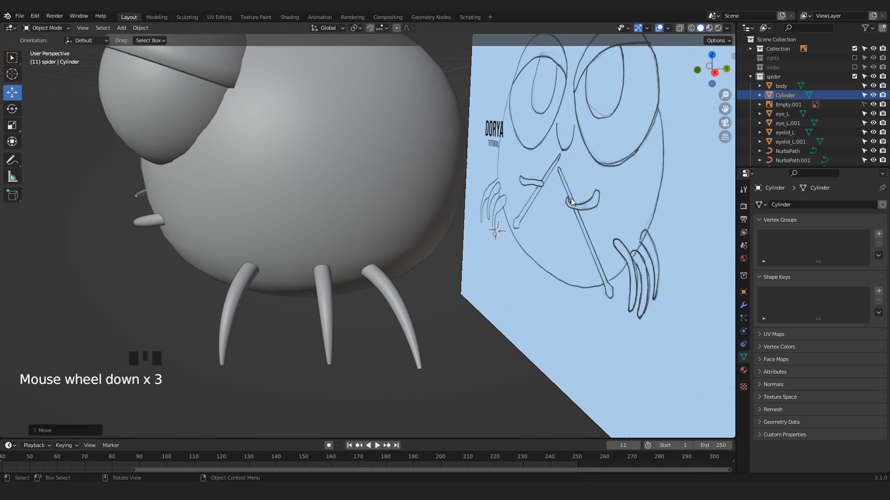
- In front view, add a loop cut around the rod and slide it close to the lower end
scroll(393, 242, down, 2)
shift+middle_drag(393, 241, 413, 273)
scroll(407, 271, up, 3)
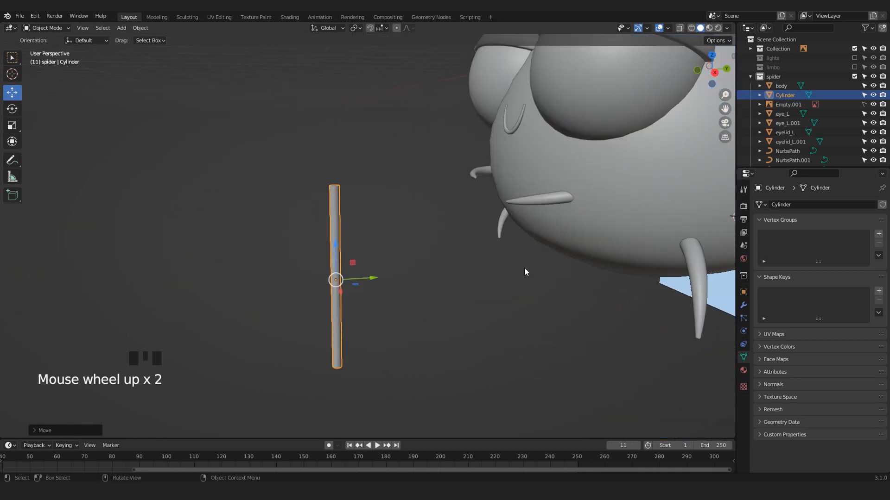
key(Tab)
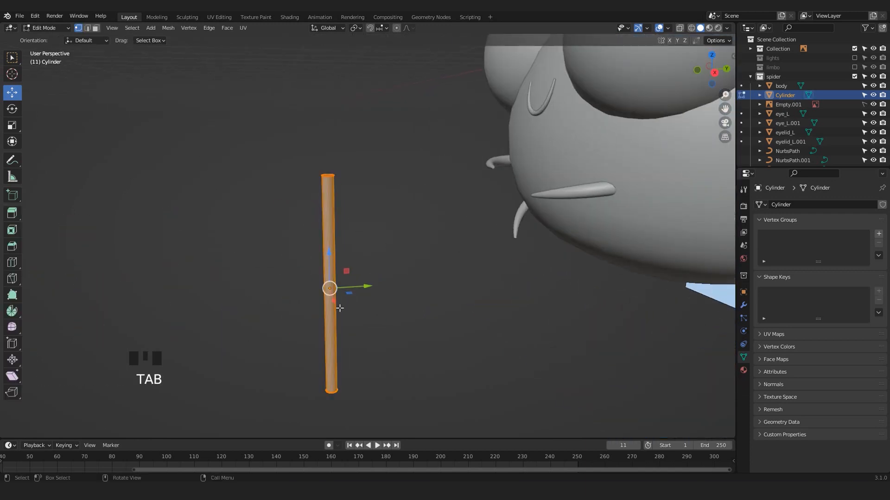
key(KP_1)
shift+middle_drag(345, 330, 387, 281)
scroll(359, 225, up, 1)
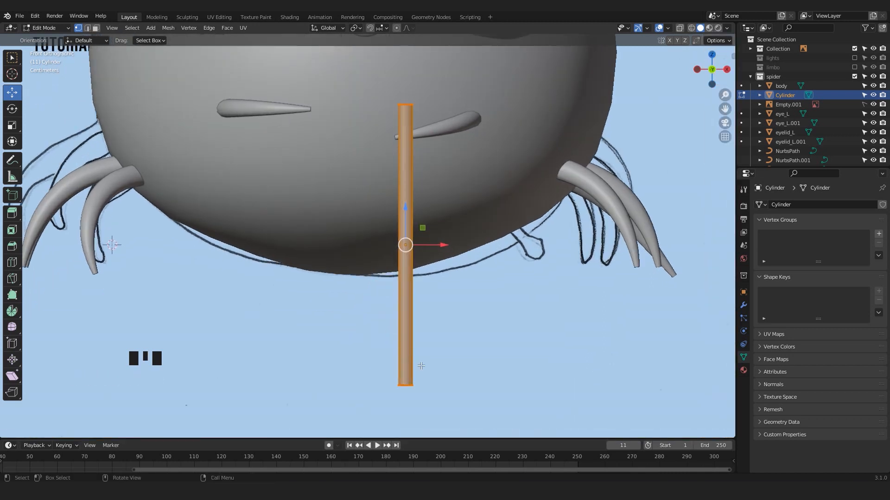
key(ctrl+r)
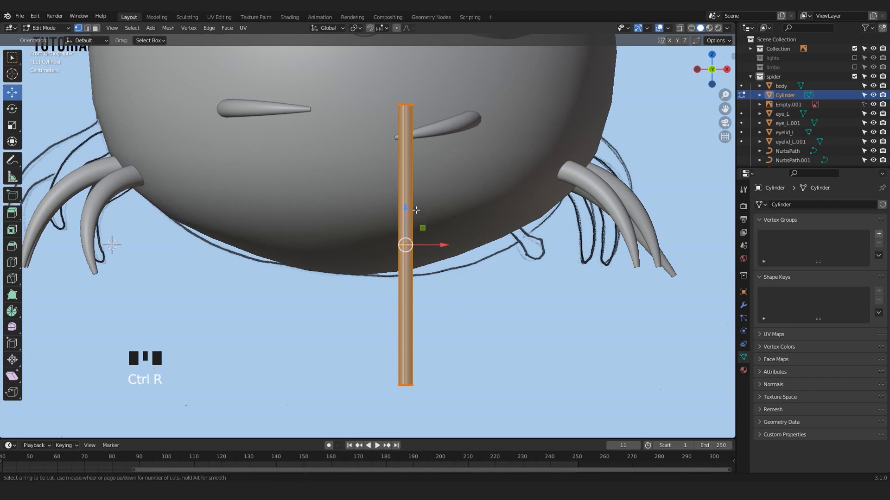
drag(415, 210, 415, 256)
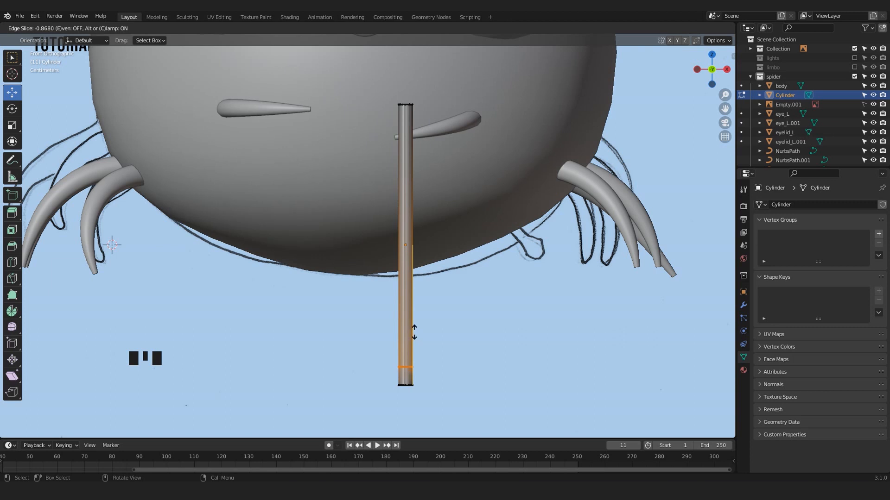
click(414, 332)
shift+middle_drag(419, 355, 398, 288)
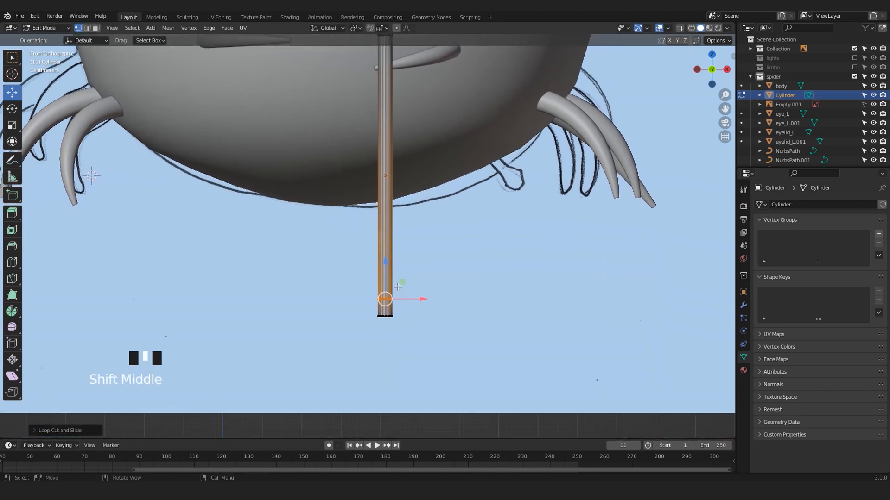
scroll(397, 288, up, 5)
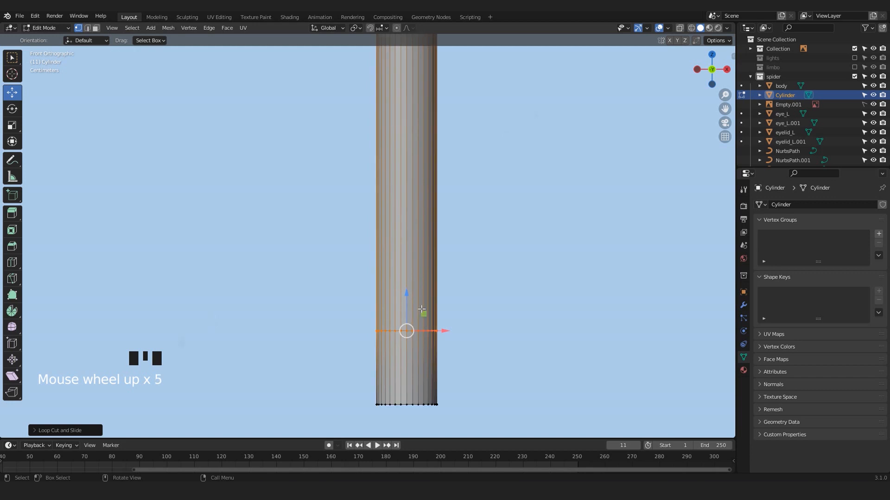
- Extrude the ring of faces below the new loop and scale it outward by a factor of about 1.75 into a knob
click(97, 29)
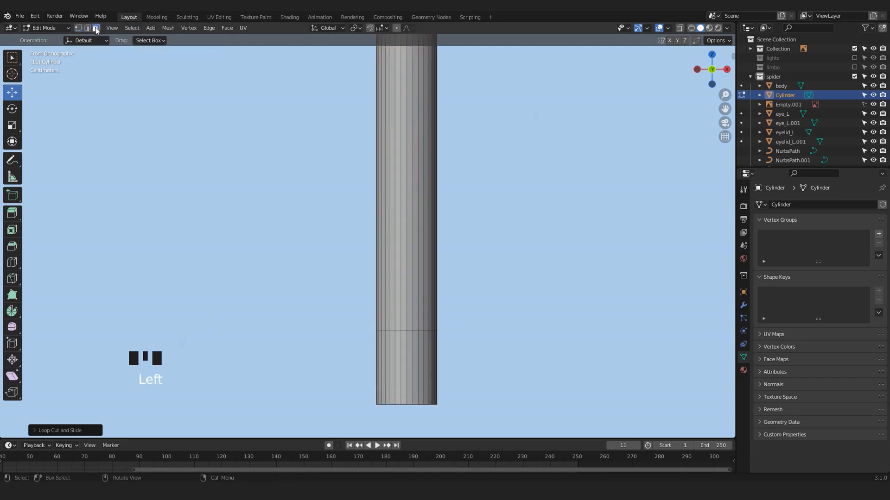
click(410, 371)
alt+shift+click(406, 360)
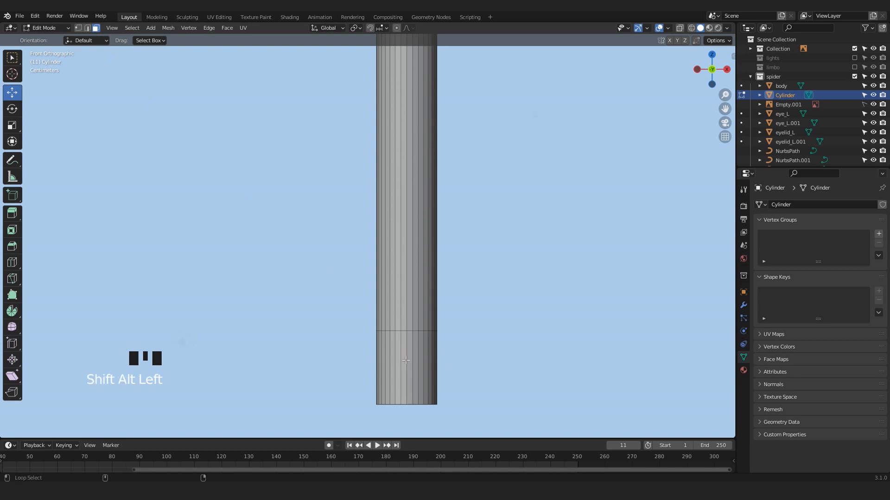
alt+shift+click(408, 360)
scroll(406, 361, down, 2)
middle_drag(406, 362, 345, 314)
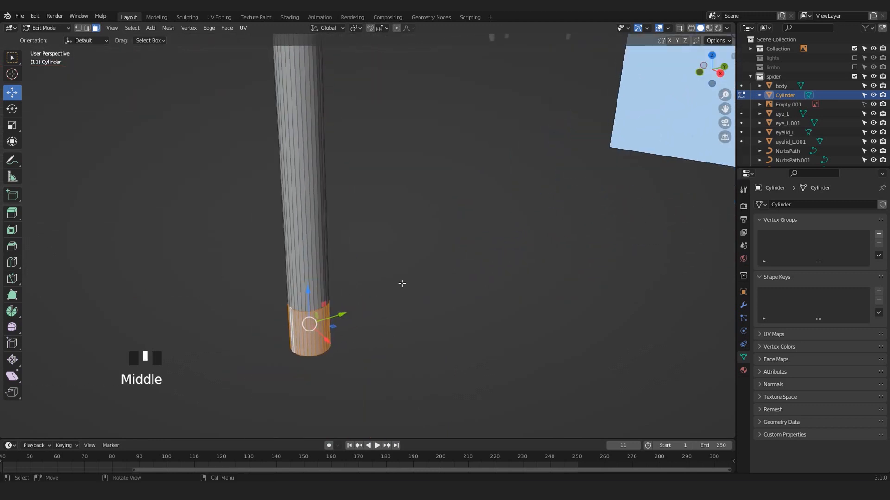
key(e)
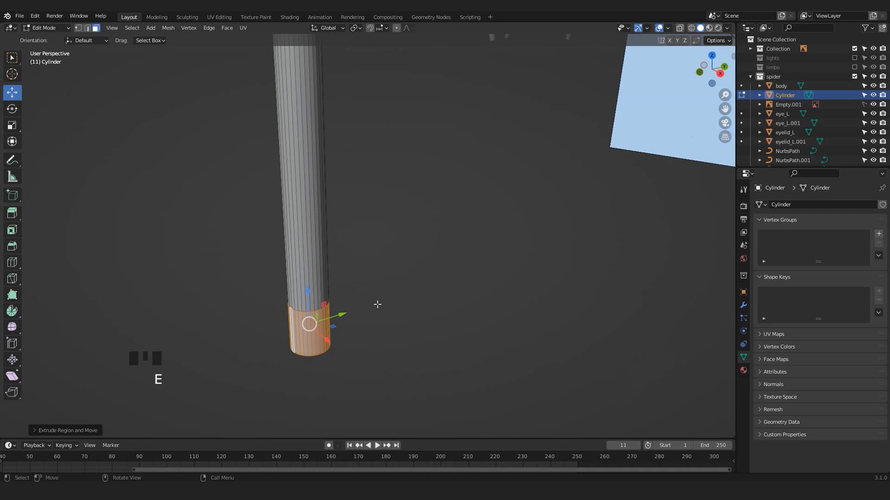
key(s)
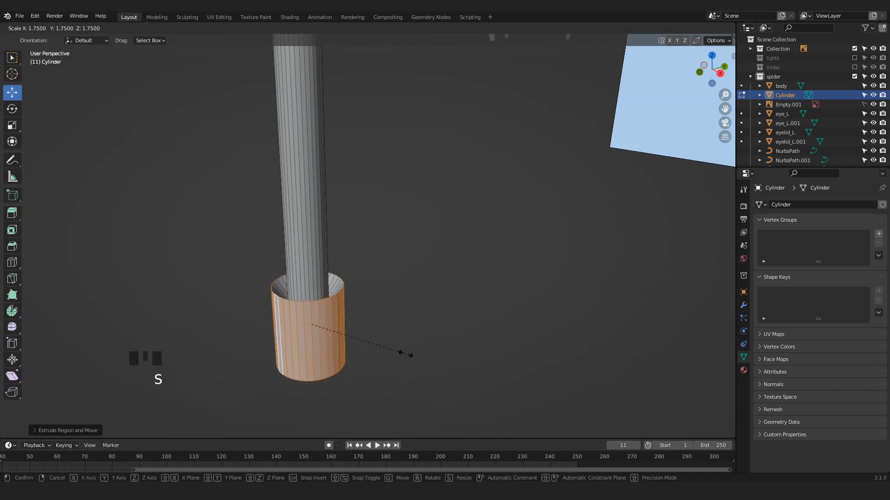
click(408, 355)
middle_drag(333, 322, 375, 251)
scroll(402, 264, up, 2)
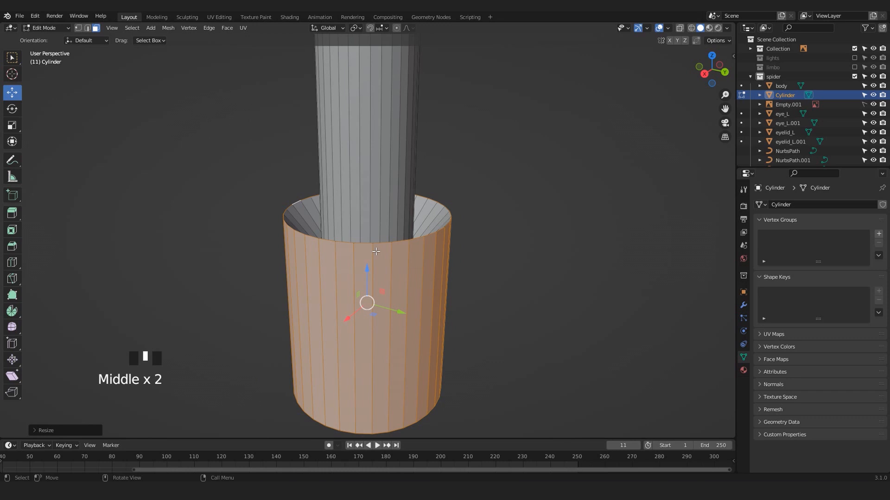
- Shorten the knob along Z, scale it down slightly overall, and clear the selection
key(s)
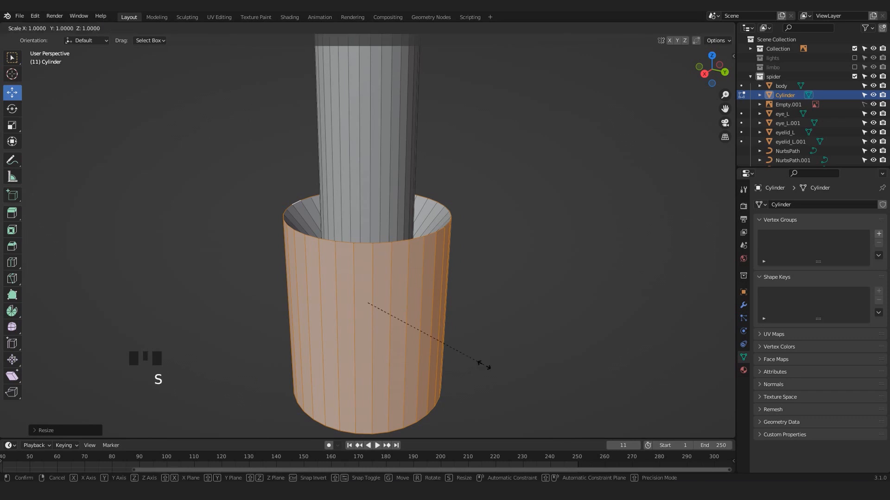
key(z)
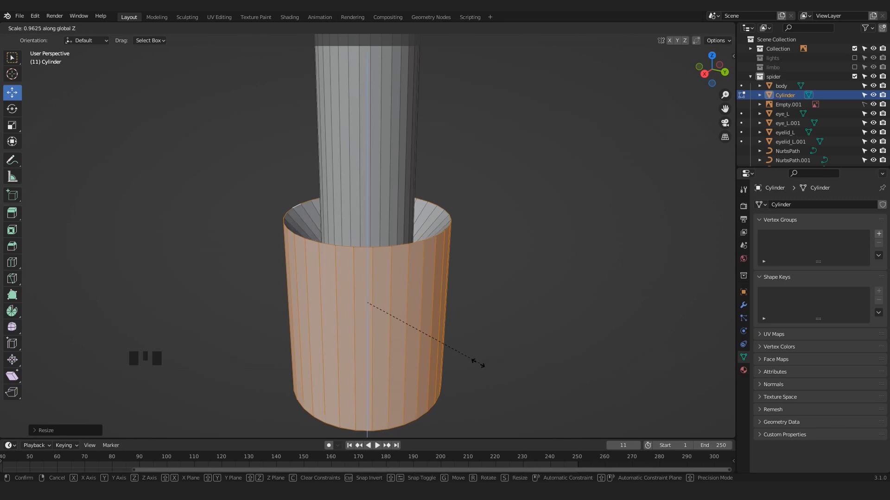
click(396, 352)
middle_drag(396, 353, 515, 260)
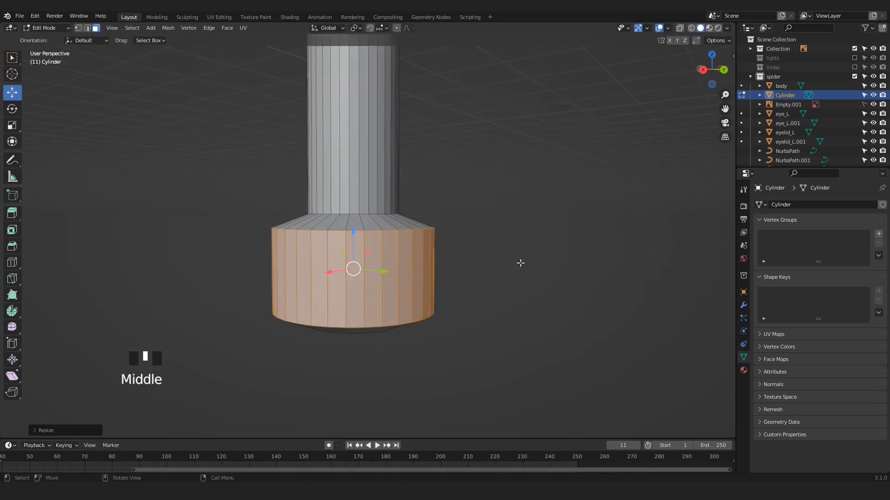
key(s)
click(477, 261)
scroll(461, 258, down, 2)
middle_drag(460, 258, 411, 270)
click(483, 277)
scroll(476, 268, down, 6)
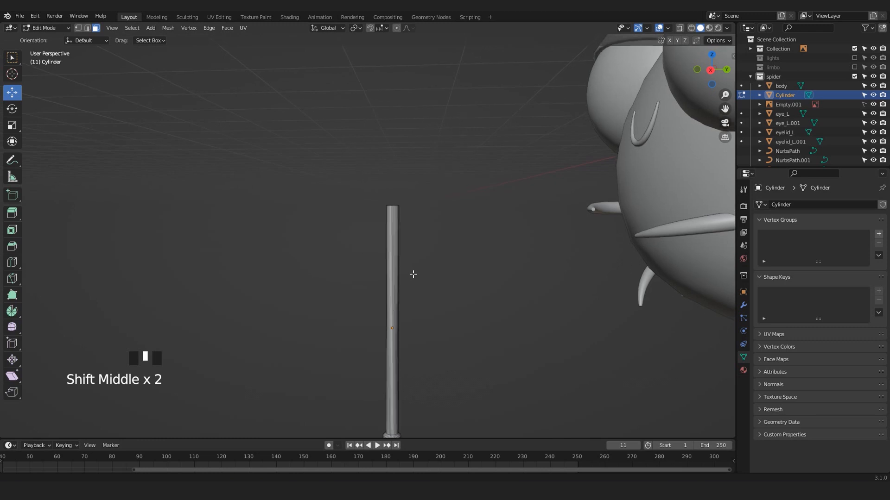
- Select all the rod's upper end vertices and scale them inward to taper the stick to a narrow tip
scroll(411, 278, up, 2)
key(ctrl+1)
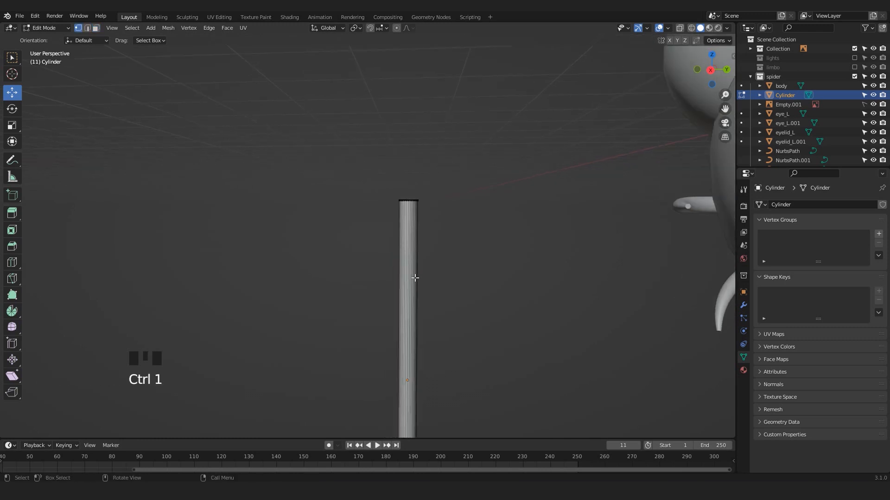
scroll(413, 273, down, 2)
key(alt+z)
scroll(402, 225, up, 3)
drag(356, 149, 471, 231)
scroll(475, 196, up, 2)
shift+middle_drag(475, 196, 438, 237)
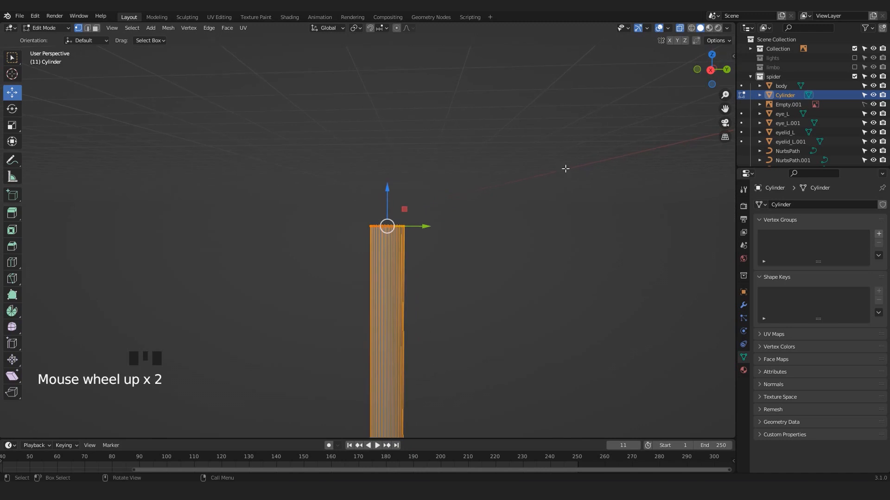
key(s)
click(424, 216)
key(Tab)
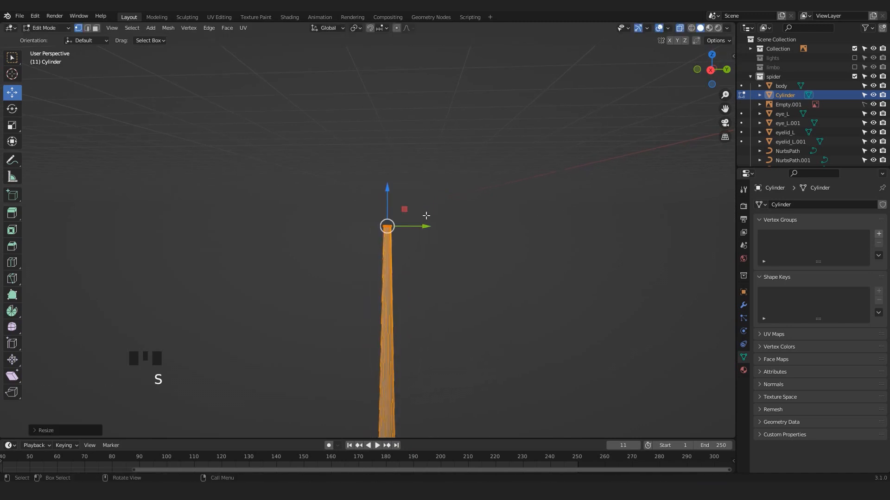
- Apply smooth shading to the stick and check the knob's mesh
scroll(424, 216, down, 7)
key(alt+z)
middle_drag(392, 246, 424, 331)
scroll(418, 227, up, 4)
shift+middle_drag(418, 227, 386, 260)
scroll(391, 310, up, 6)
right_click(392, 309)
click(392, 307)
key(Tab)
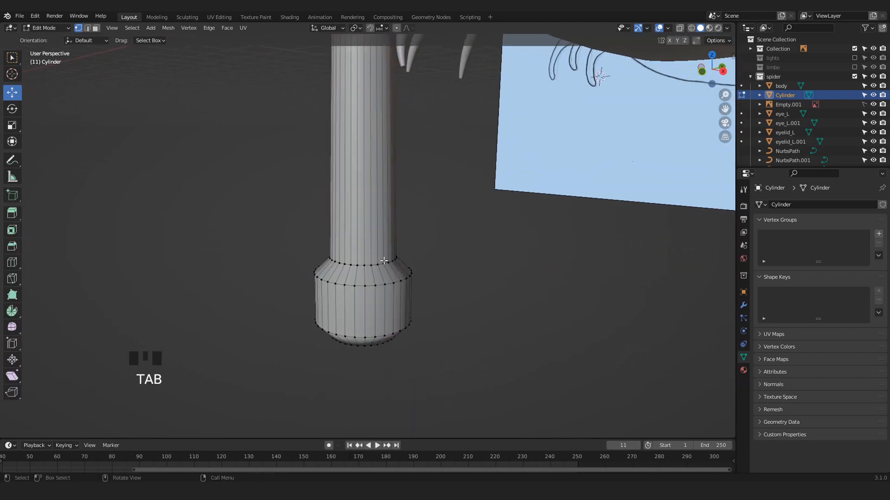
key(Tab)
- Add a Subdivision Surface modifier to the stick and inspect its smoothed tip and knob
scroll(450, 164, down, 6)
scroll(404, 146, down, 6)
shift+middle_drag(404, 146, 422, 251)
click(743, 306)
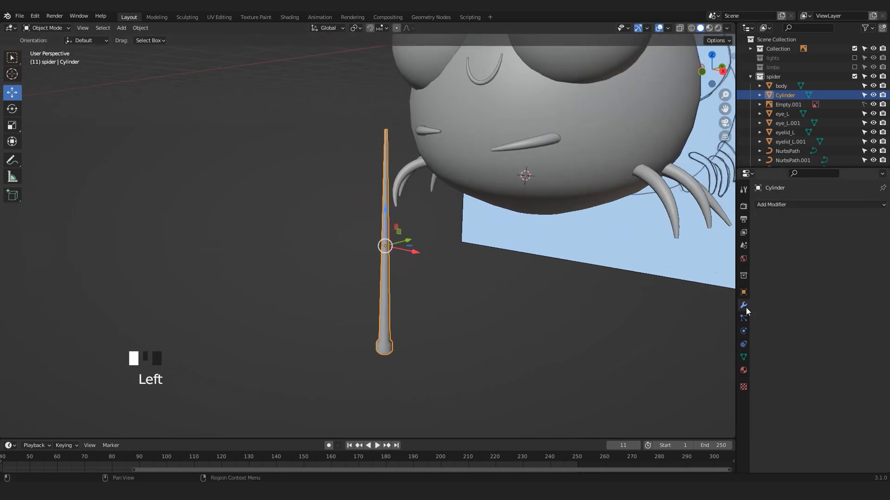
click(791, 204)
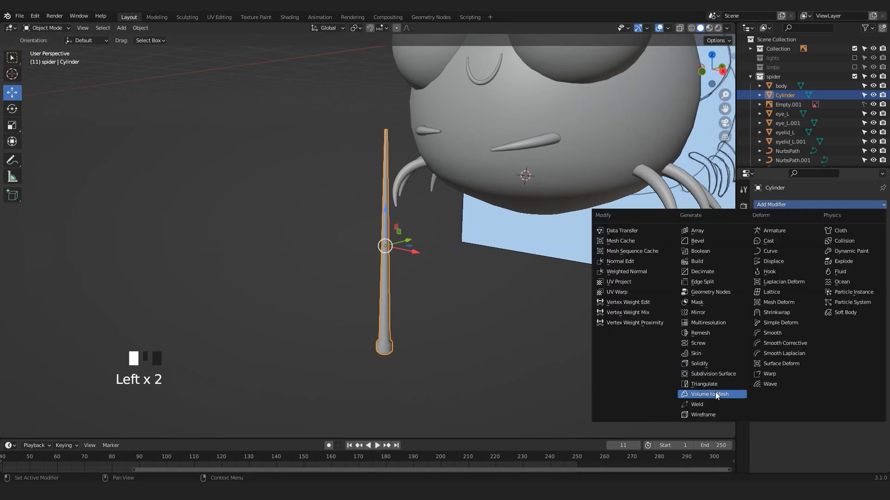
click(715, 373)
middle_drag(579, 350, 393, 299)
scroll(396, 277, up, 3)
mouse_move(429, 173)
shift+middle_down()
mouse_move(424, 230)
mouse_move(423, 188)
shift+middle_up()
scroll(613, 201, down, 1)
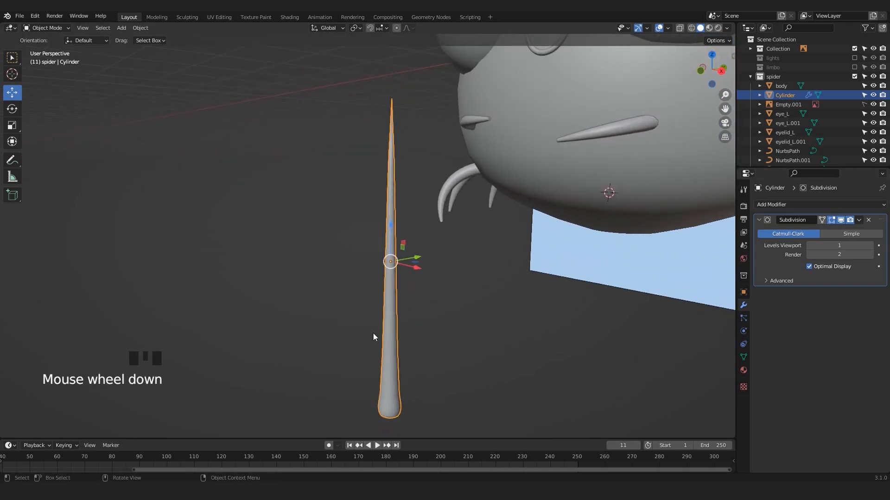
middle_drag(361, 325, 420, 266)
scroll(411, 139, up, 1)
scroll(413, 278, up, 4)
scroll(401, 308, down, 8)
scroll(401, 307, up, 2)
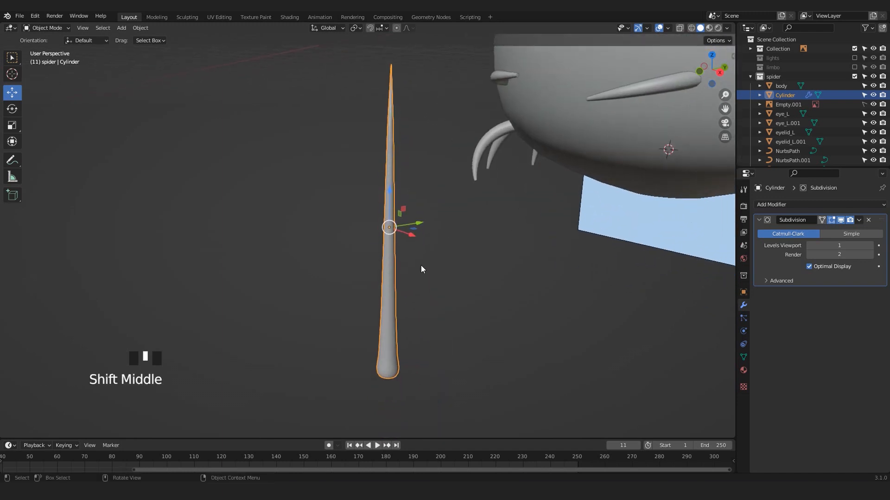
- Turn off the subdivision's viewport display and add a loop cut just below the stick's narrow tip
key(Tab)
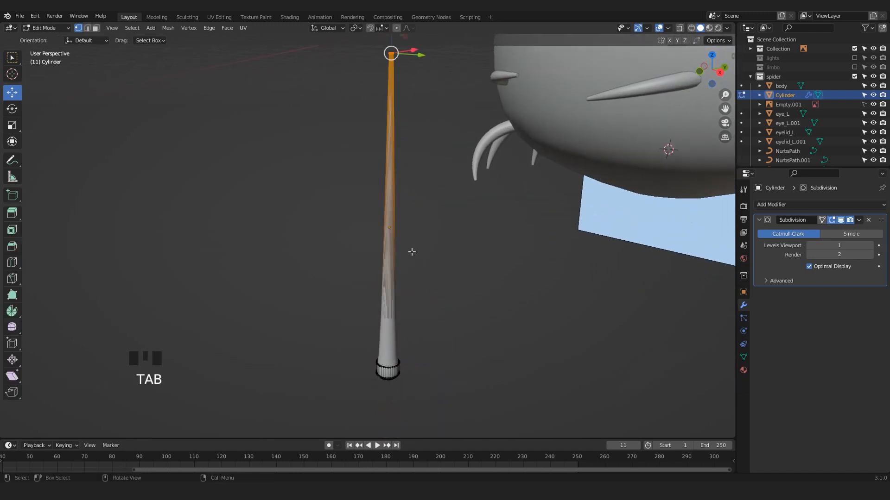
click(841, 221)
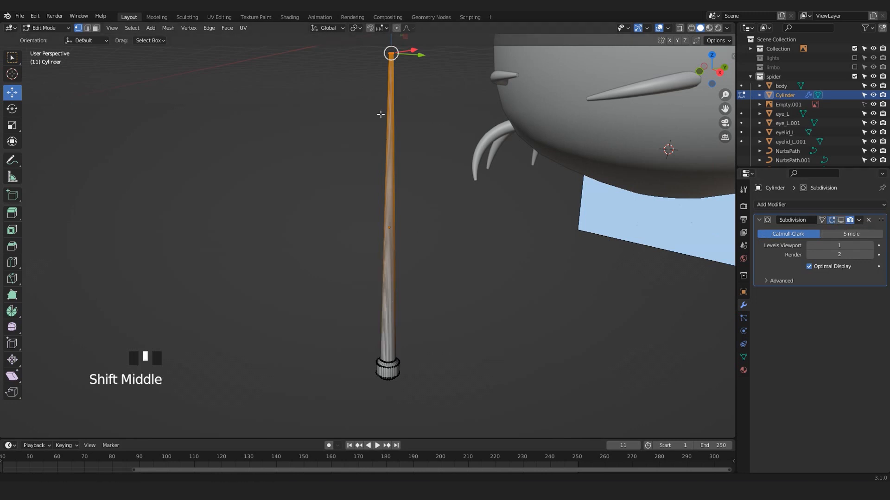
scroll(368, 269, up, 5)
shift+middle_drag(381, 113, 364, 225)
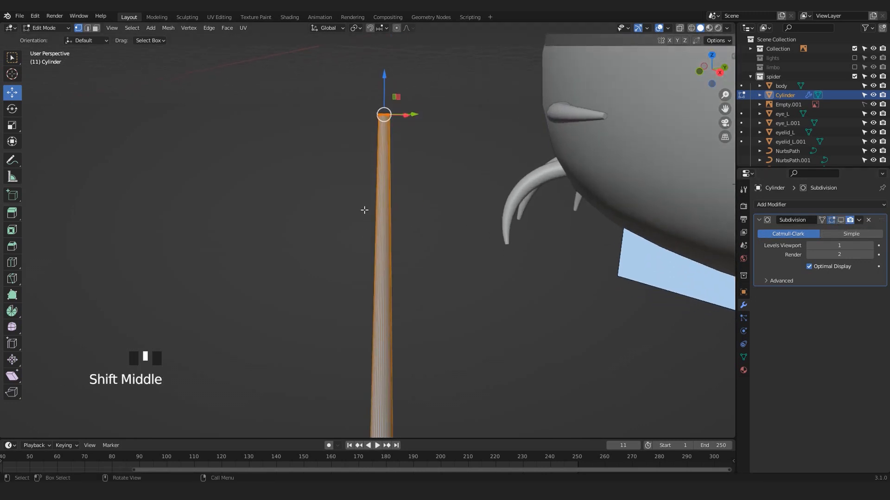
key(ctrl+r)
click(388, 332)
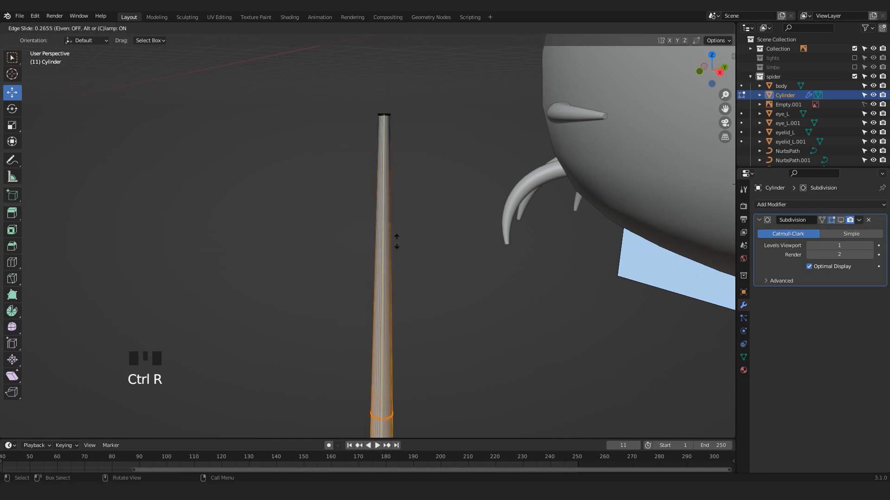
click(411, 404)
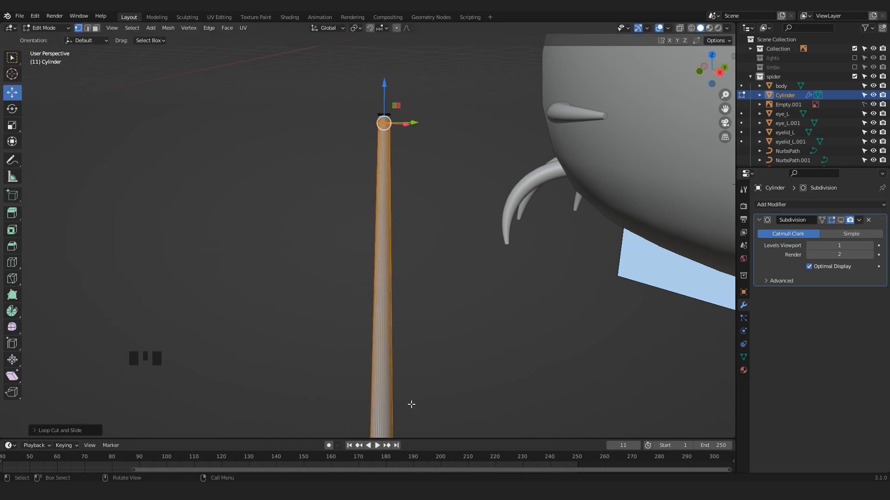
- Add a loop cut around the shaft and slide it just above the knob
shift+middle_drag(409, 390, 374, 237)
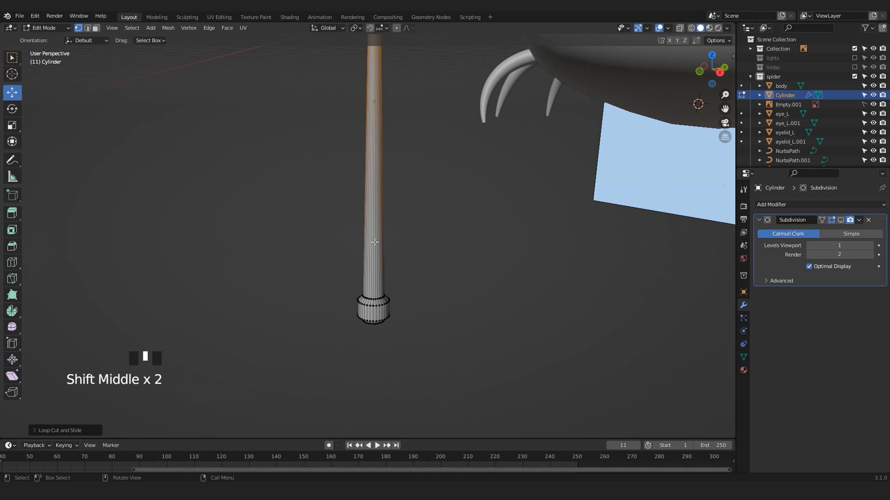
scroll(375, 237, up, 3)
key(ctrl+r)
click(390, 175)
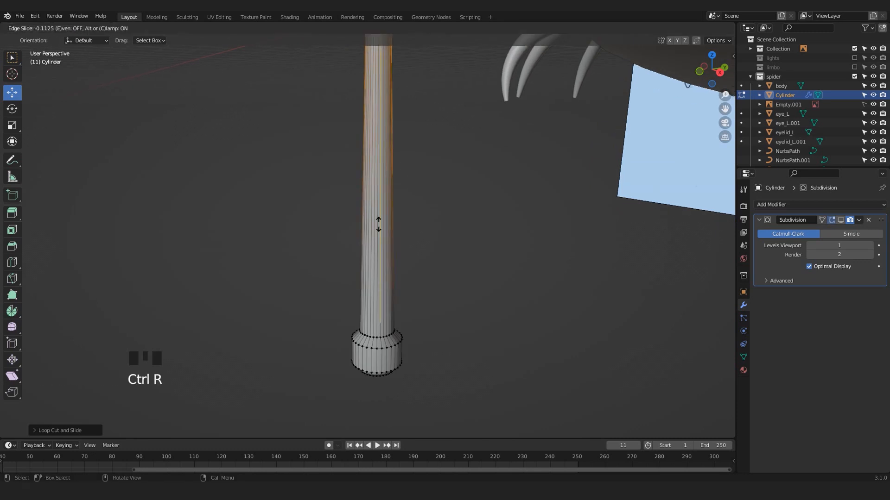
click(399, 191)
- Add a loop cut around the middle of the knob and scale it outward slightly for a rounder shape
middle_drag(400, 191, 417, 292)
scroll(404, 216, up, 2)
middle_drag(404, 216, 429, 213)
key(ctrl+r)
click(430, 213)
click(431, 214)
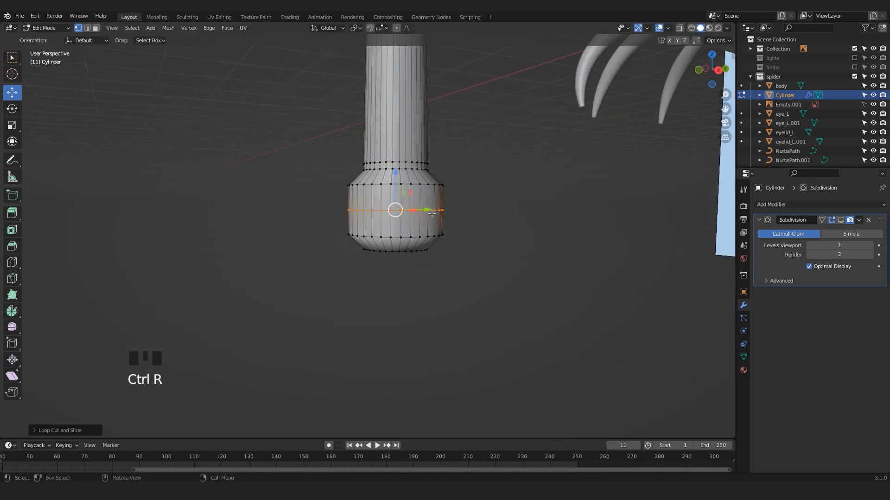
key(s)
click(447, 220)
key(Tab)
scroll(447, 219, down, 1)
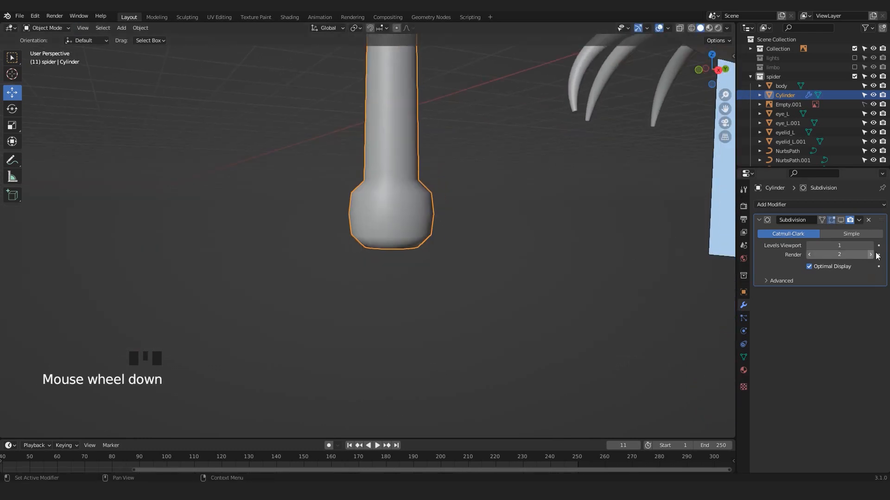
- Turn the subdivision's viewport display back on, check the smoothed stick, and reselect it
click(843, 220)
scroll(346, 171, down, 7)
shift+middle_drag(345, 171, 350, 327)
mouse_move(359, 209)
middle_down()
mouse_move(445, 291)
mouse_move(387, 207)
mouse_move(348, 222)
middle_up()
click(445, 291)
click(371, 270)
- Move the stick along Y towards the spider so it sits beside the arm in front of the belly
scroll(371, 270, down, 2)
mouse_move(368, 271)
middle_down()
mouse_move(494, 248)
mouse_move(380, 278)
middle_up()
scroll(384, 281, down, 3)
scroll(395, 278, down, 1)
drag(402, 244, 493, 191)
key(KP_Decimal)
middle_drag(512, 181, 433, 226)
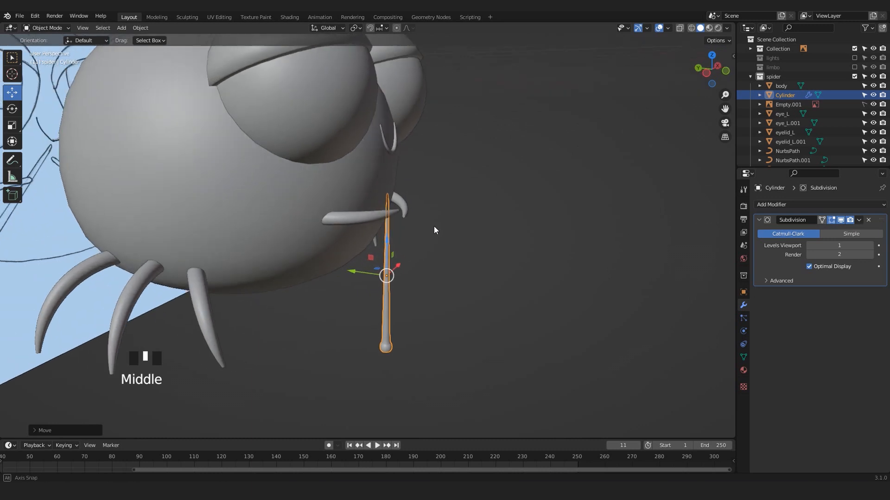
- Raise the stick to arm height, shift it slightly along Y, and rotate it diagonally across the belly
drag(392, 238, 392, 189)
drag(358, 222, 368, 224)
mouse_move(369, 224)
middle_down()
mouse_move(403, 204)
mouse_move(366, 215)
middle_up()
key(r)
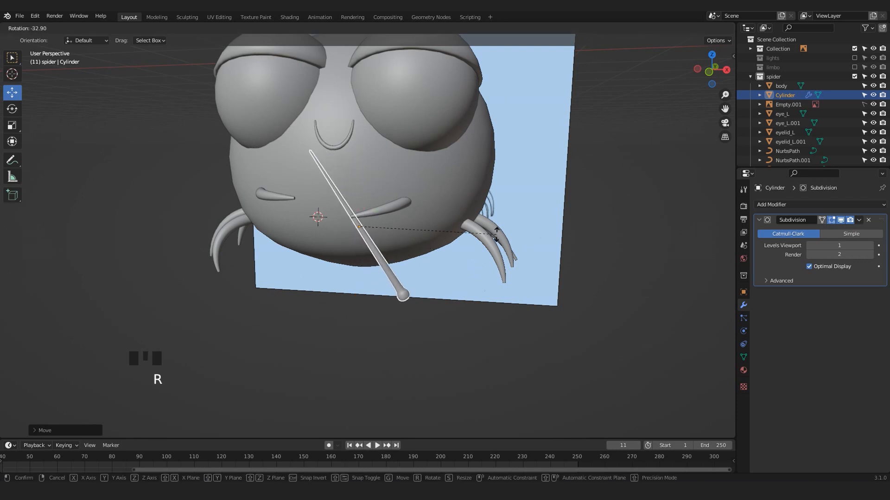
click(468, 278)
- In the see-through front view, rotate the stick to follow the angle of the stick in the reference drawing
middle_drag(467, 278, 359, 251)
key(KP_1)
key(z)
key(alt+z)
scroll(389, 273, up, 2)
key(r)
click(431, 309)
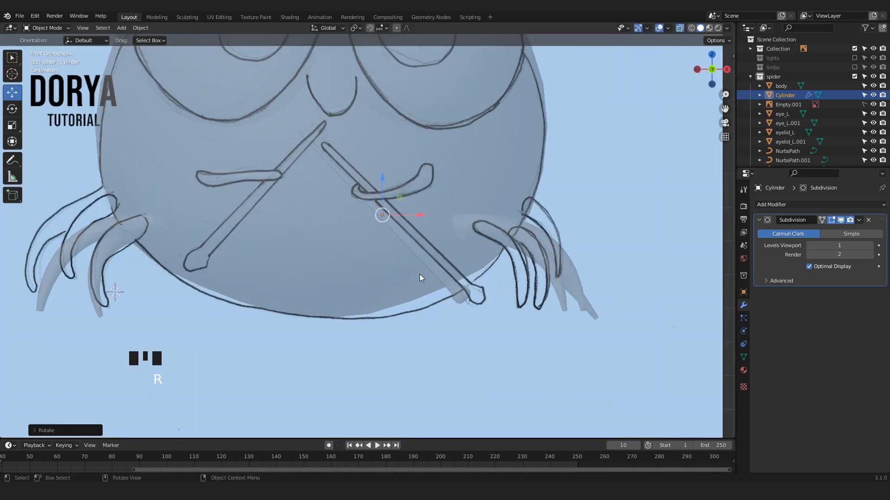
- Switch to wireframe display, then move and scale the stick to fit the outline in the drawing
scroll(419, 274, up, 2)
click(691, 27)
click(482, 285)
drag(482, 285, 499, 284)
key(s)
click(490, 268)
- Duplicate the stick, rotate the copy the opposite way, and place it over the other drawn stick
key(shift+d)
click(418, 271)
key(r)
click(345, 335)
key(g)
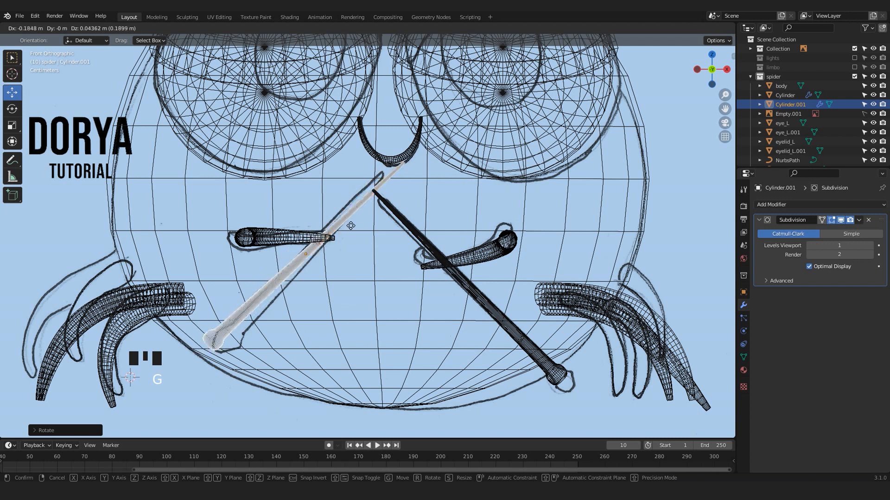
click(353, 225)
- Return to solid shading, adjust the duplicate stick's position by its arm, and rotate the original stick slightly
click(700, 28)
mouse_move(315, 220)
middle_down()
mouse_move(288, 243)
mouse_move(312, 270)
middle_up()
drag(311, 270, 320, 286)
middle_drag(321, 284, 552, 238)
scroll(424, 175, down, 2)
click(408, 238)
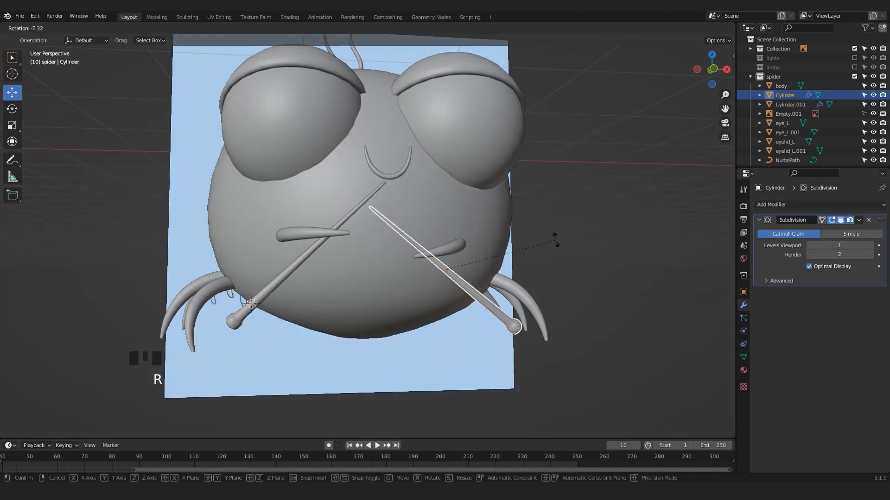
scroll(483, 251, down, 4)
- In camera view, edit the duplicate stick's mesh, select its tip, and set the transform orientation to Normal
key(KP_0)
click(347, 307)
scroll(257, 317, up, 3)
click(247, 317)
key(Tab)
drag(324, 199, 404, 257)
shift+middle_drag(389, 228, 446, 193)
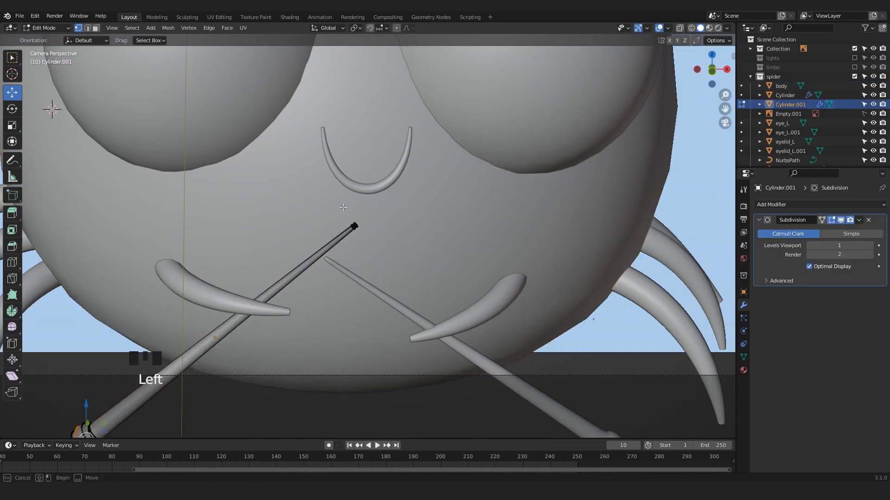
click(326, 28)
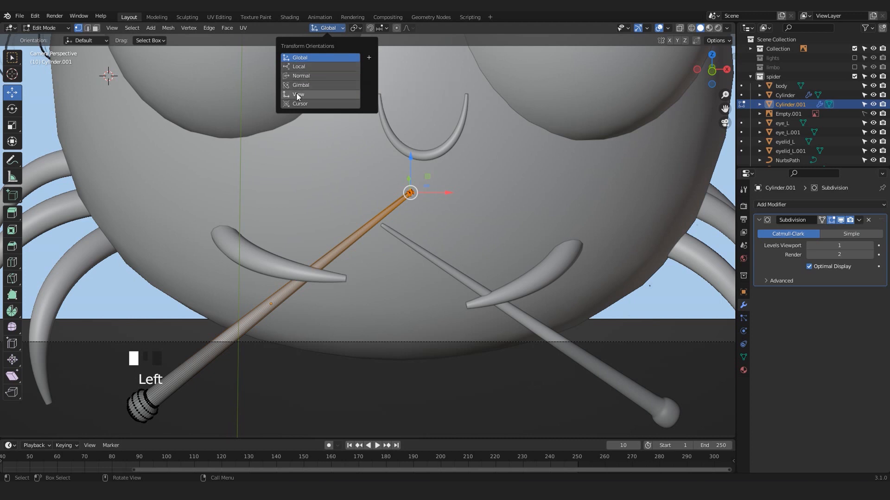
click(304, 79)
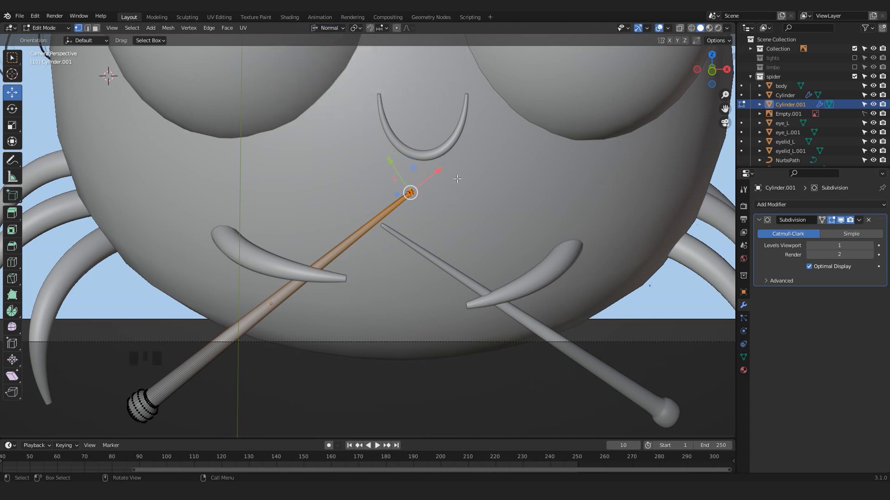
- Select the duplicate stick's whole tip through X-ray and move it back along the stick's normal to shorten the shaft
drag(447, 170, 436, 175)
key(ctrl+z)
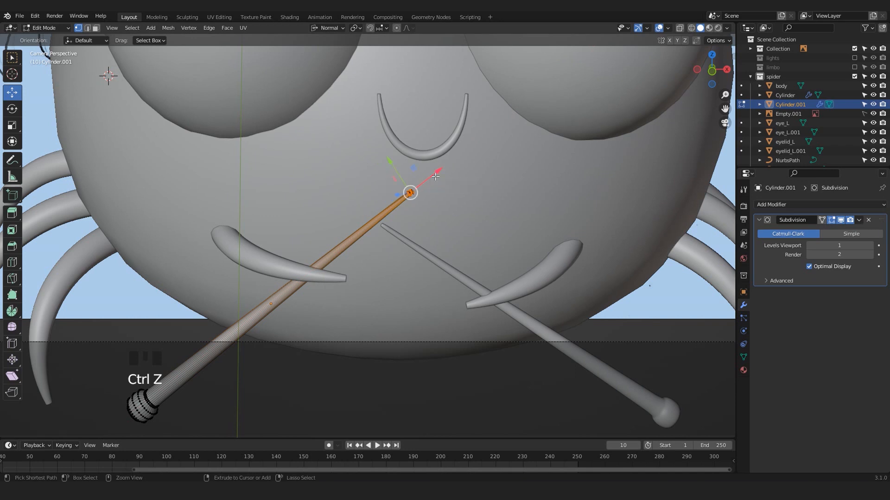
key(alt+z)
click(410, 191)
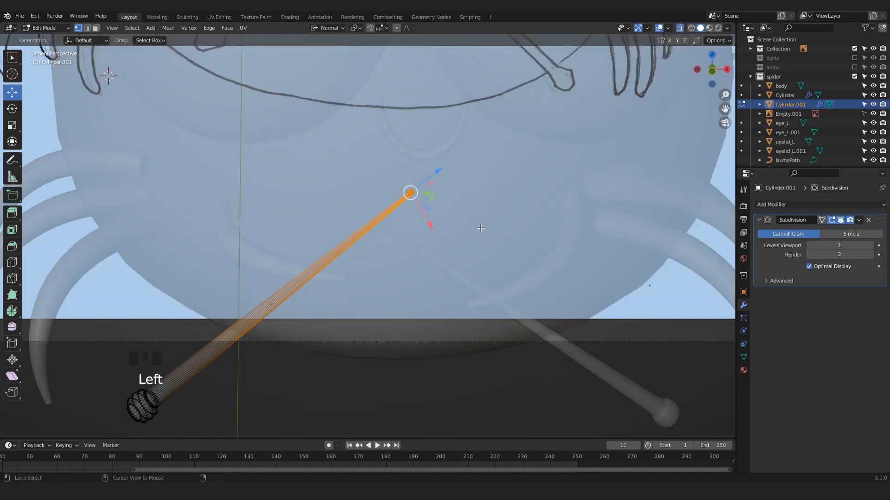
key(alt+z)
drag(421, 180, 423, 180)
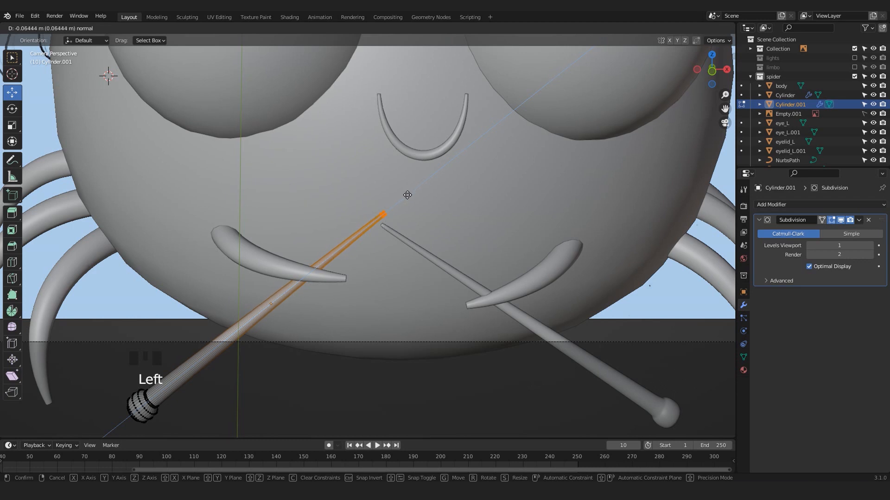
mouse_move(415, 190)
mouse_down()
mouse_move(405, 197)
mouse_move(419, 190)
mouse_up()
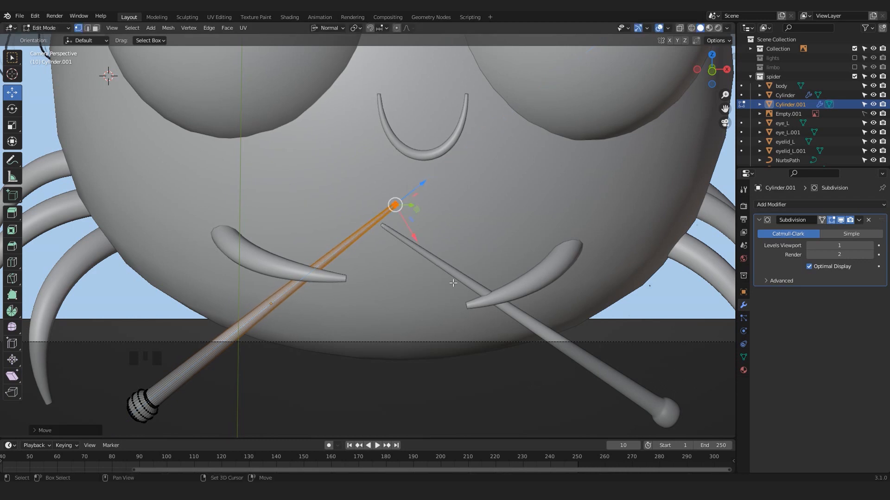
- Finish editing the duplicate stick and open the original stick's mesh for editing
shift+middle_drag(453, 284, 428, 265)
scroll(427, 265, down, 5)
key(Tab)
click(391, 240)
scroll(391, 251, up, 2)
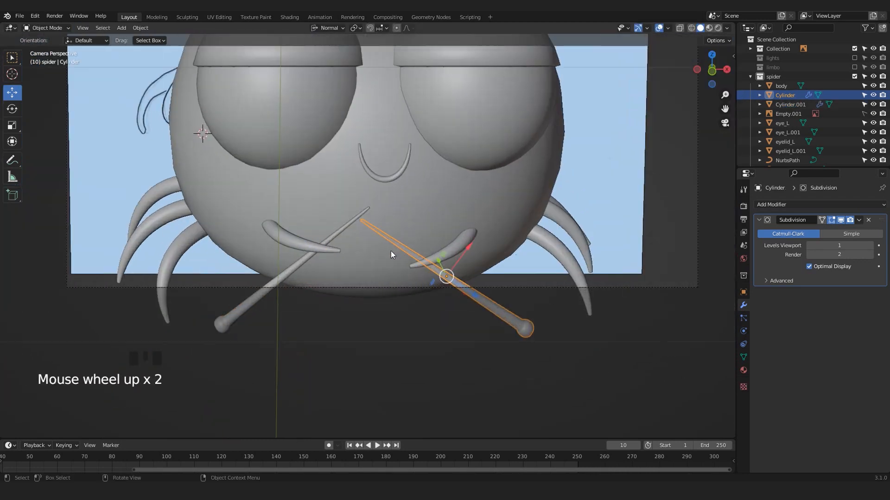
key(Tab)
click(357, 216)
click(338, 203)
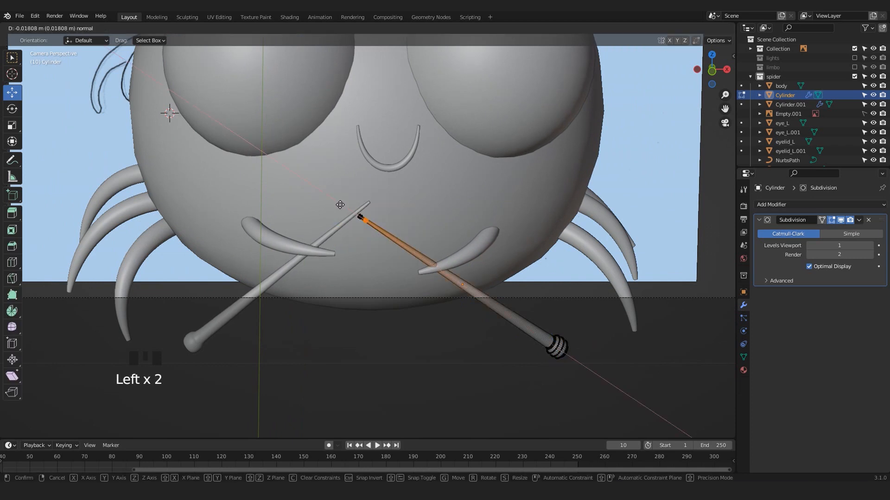
key(ctrl+z)
- Select the original stick's whole tip through X-ray, move it back along the shaft, and leave mesh editing
key(alt+z)
click(362, 216)
key(alt+z)
scroll(365, 217, up, 2)
drag(326, 189, 354, 209)
key(Tab)
- In camera view, rotate the original stick slightly and shift it to line up with the arm and the other stick
scroll(393, 284, down, 5)
click(404, 305)
middle_drag(404, 305, 323, 343)
scroll(388, 187, up, 5)
middle_drag(388, 187, 354, 212)
click(468, 221)
key(KP_0)
key(r)
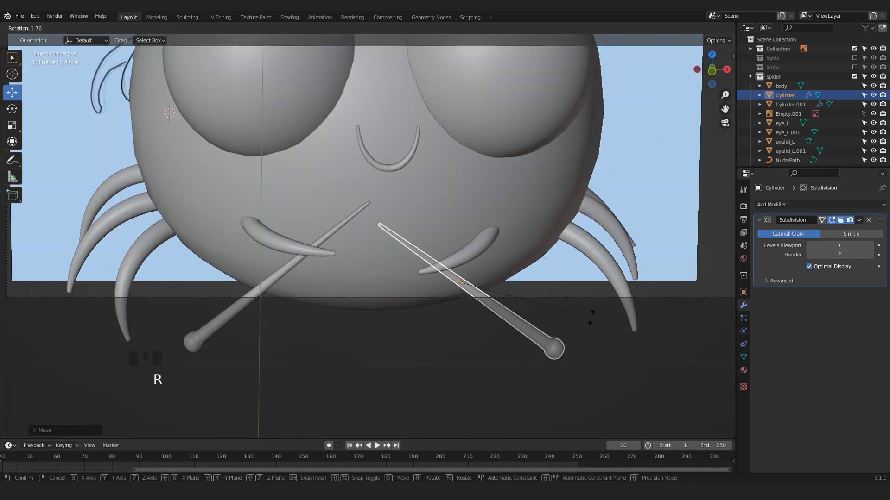
click(547, 322)
key(g)
click(522, 319)
scroll(597, 246, down, 5)
click(599, 244)
- Examine the whole spider with both sticks from several angles against the reference drawing
middle_drag(600, 245, 493, 233)
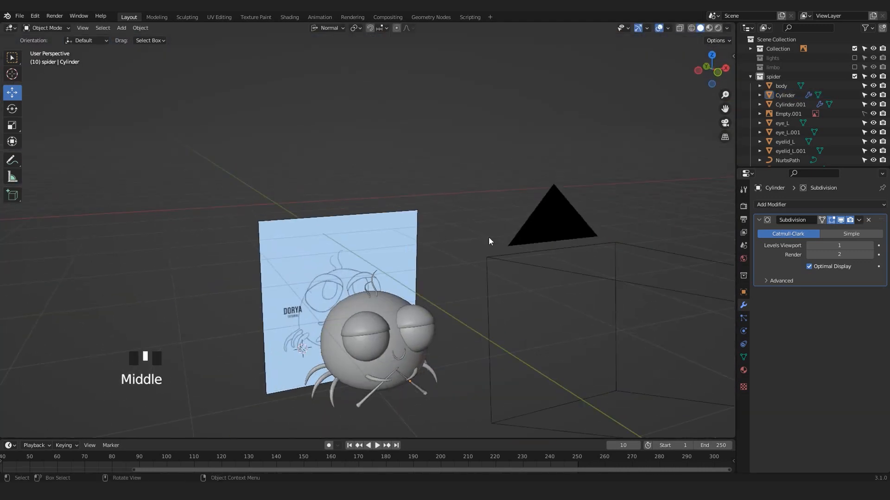
scroll(476, 157, up, 4)
middle_drag(476, 158, 502, 190)
scroll(408, 257, down, 5)
shift+middle_drag(409, 257, 457, 241)
scroll(338, 290, up, 3)
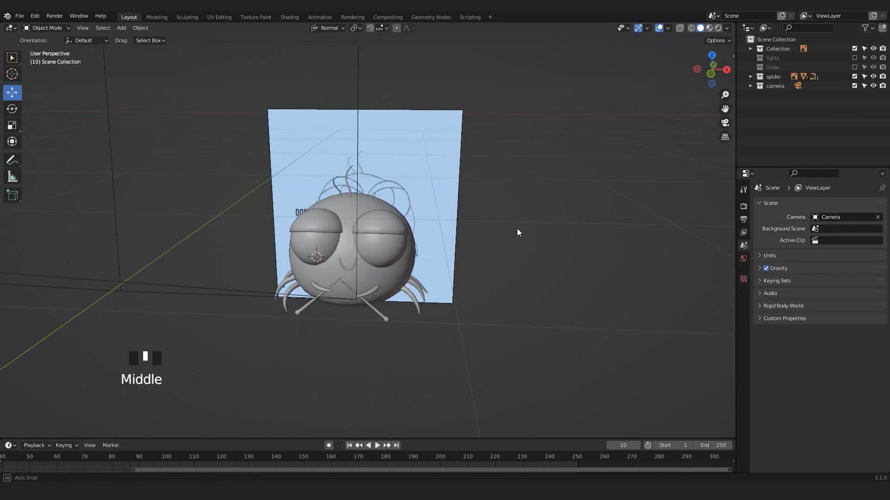
middle_drag(516, 227, 366, 274)
scroll(410, 203, down, 3)
scroll(432, 264, up, 2)
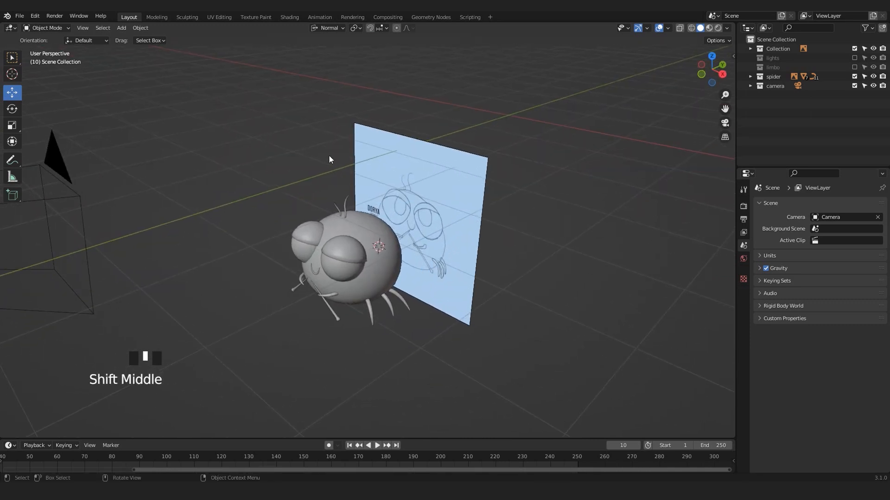
middle_drag(332, 271, 352, 263)
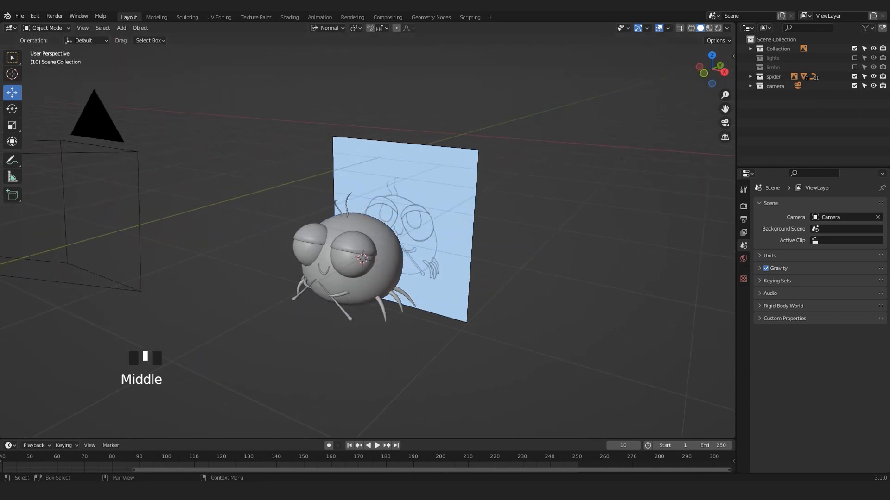
- Exclude the spider collection from the view layer to clear the scene for a new object
click(854, 76)
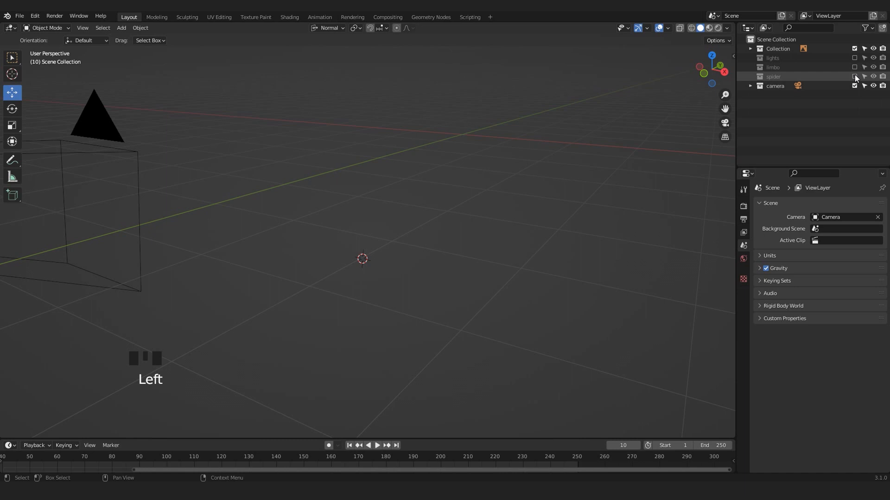
middle_drag(298, 284, 332, 308)
scroll(358, 283, down, 3)
shift+middle_drag(445, 222, 444, 273)
middle_drag(444, 272, 410, 268)
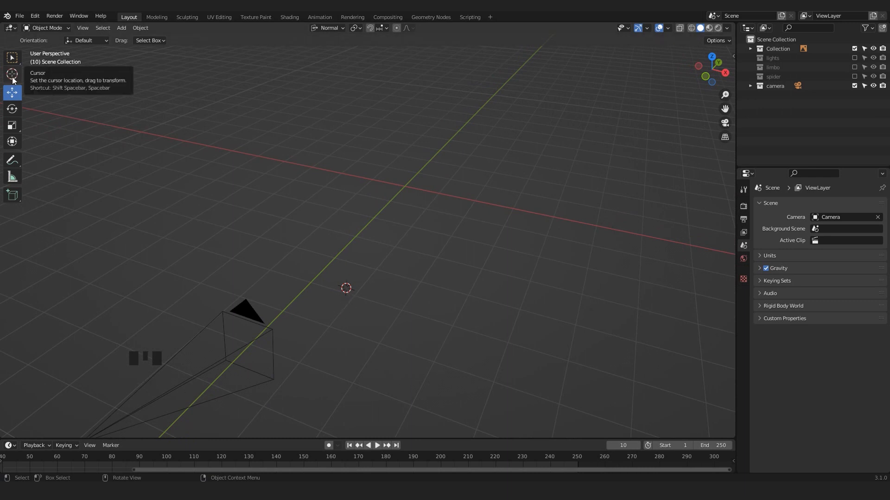
middle_drag(467, 270, 430, 182)
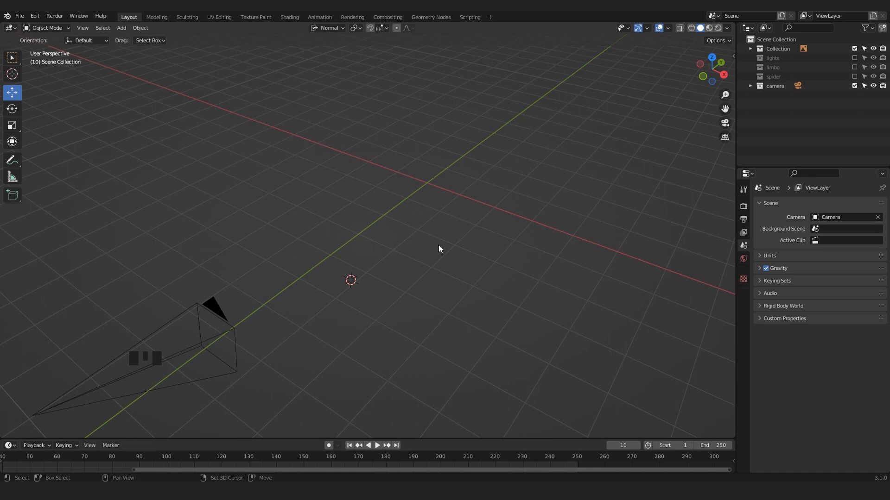
- Snap the 3D cursor to the world origin
key(shift+s)
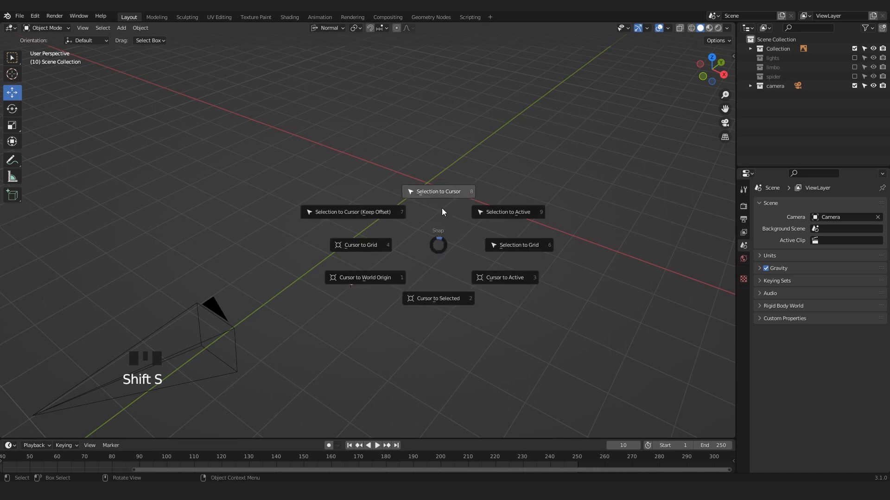
click(374, 277)
shift+middle_drag(421, 213, 458, 218)
scroll(429, 268, up, 9)
shift+middle_drag(437, 274, 402, 260)
scroll(411, 274, down, 9)
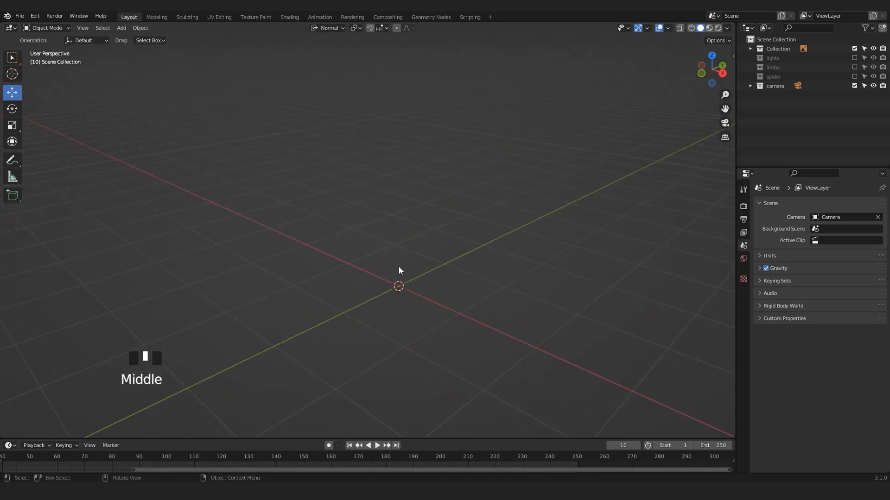
scroll(387, 281, up, 2)
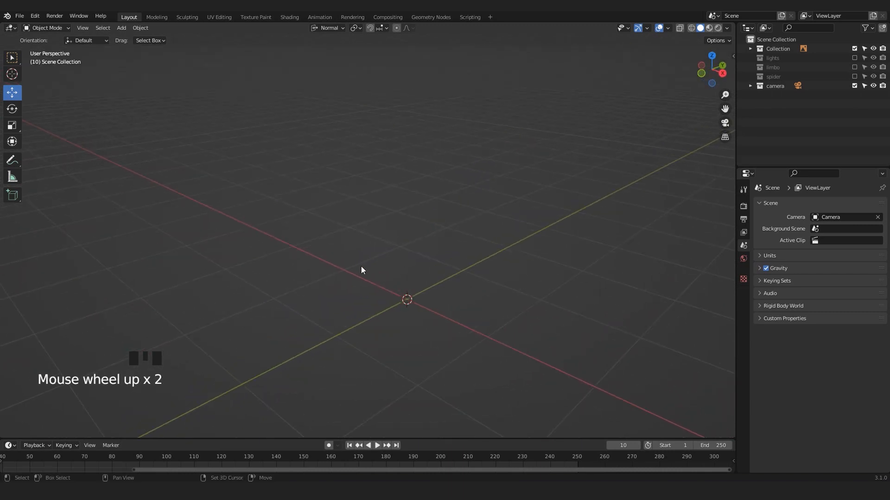
- Add a cube mesh at the world origin and frame it in the view
key(shift+a)
mouse_move(361, 265)
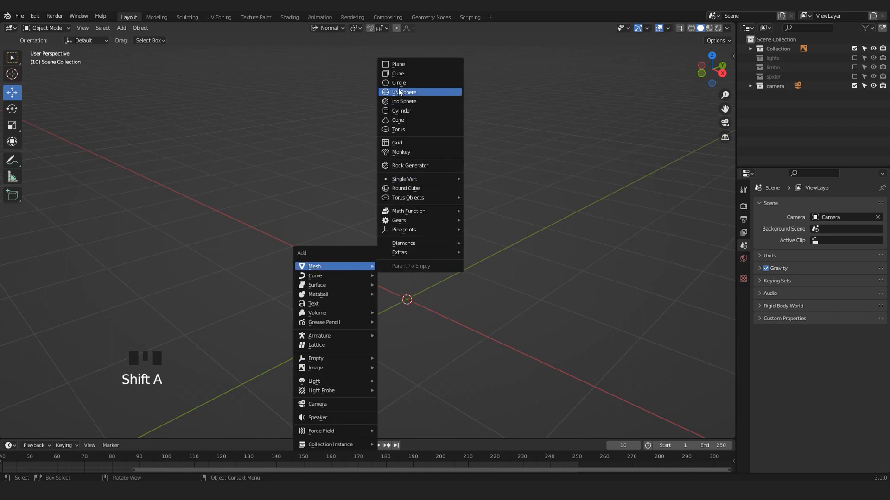
click(398, 74)
middle_drag(377, 195, 381, 302)
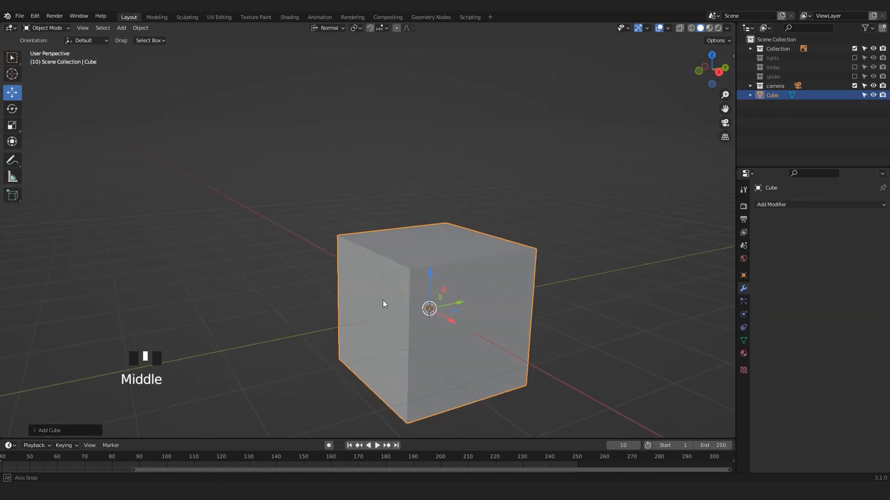
key(KP_Decimal)
scroll(368, 304, down, 5)
mouse_move(297, 262)
middle_down()
mouse_move(404, 240)
mouse_move(304, 263)
mouse_move(309, 268)
middle_up()
scroll(313, 275, up, 3)
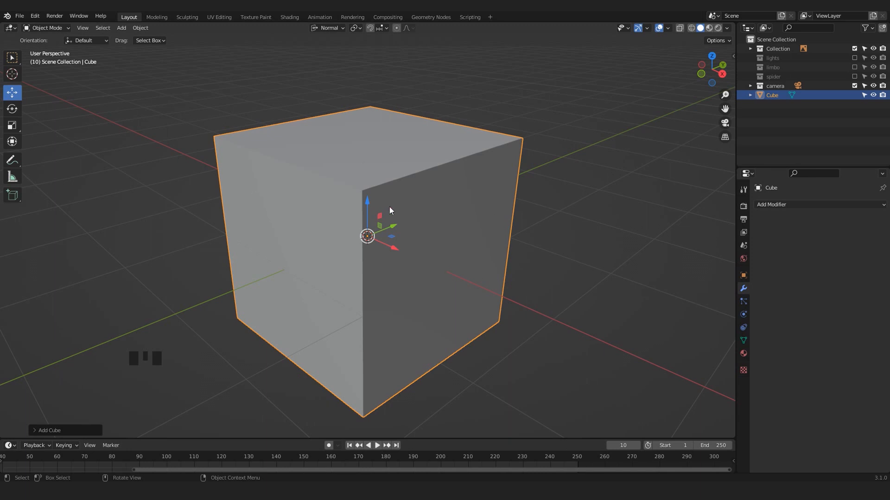
mouse_move(310, 246)
middle_down()
mouse_move(361, 237)
mouse_move(276, 240)
mouse_move(302, 248)
middle_up()
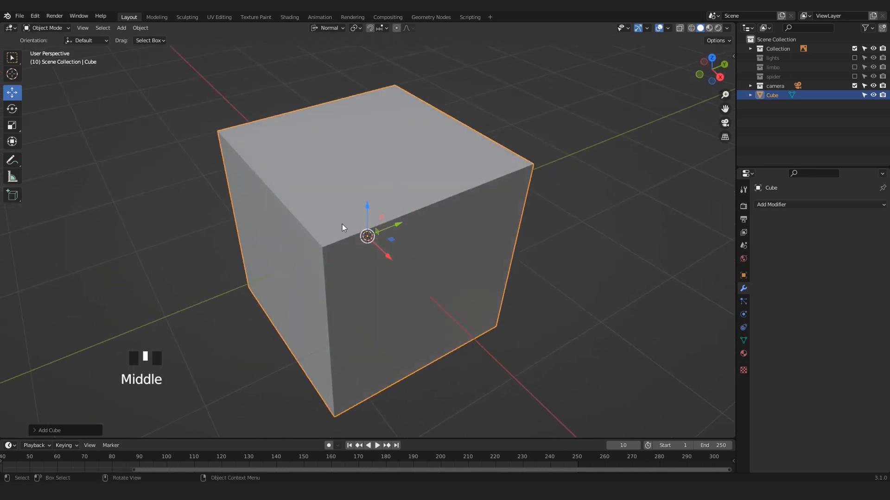
scroll(344, 239, down, 2)
middle_drag(377, 262, 447, 208)
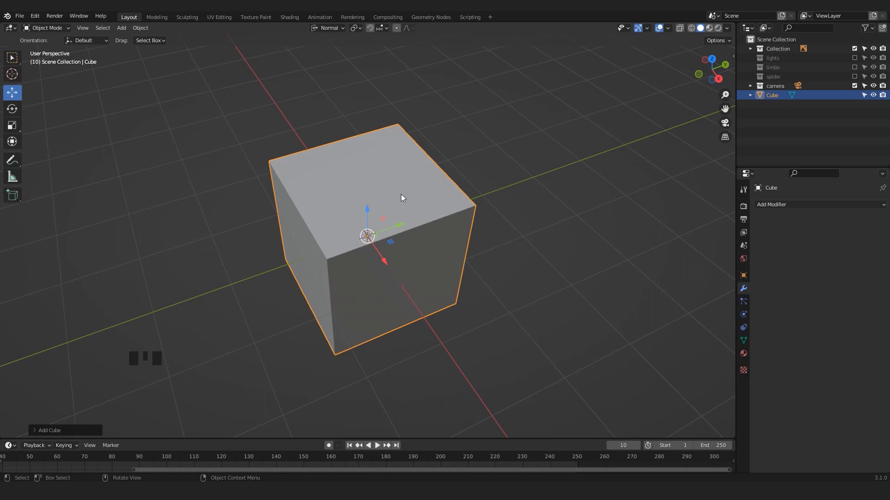
middle_drag(238, 343, 662, 109)
middle_drag(228, 294, 374, 187)
scroll(388, 200, up, 2)
scroll(385, 187, up, 2)
scroll(384, 186, down, 1)
scroll(384, 186, down, 1)
- Merge all of the cube's vertices at their center so a single vertex remains at the origin
key(Tab)
click(548, 246)
key(a)
mouse_move(525, 246)
middle_down()
mouse_move(508, 210)
mouse_move(535, 248)
mouse_move(388, 181)
mouse_move(500, 250)
mouse_move(531, 246)
middle_up()
key(m)
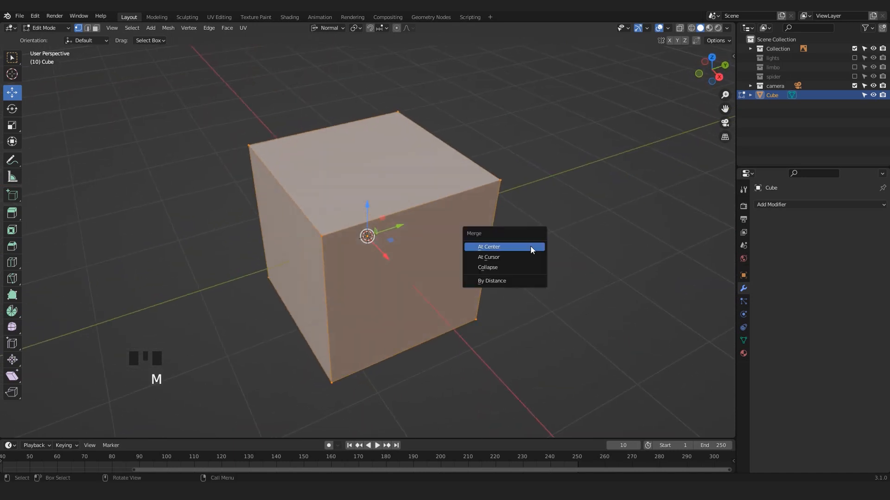
click(494, 248)
scroll(362, 258, up, 5)
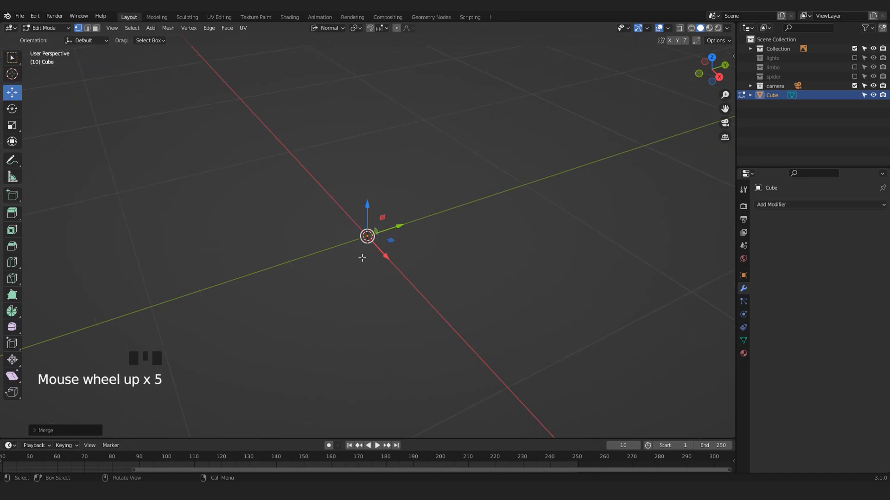
key(KP_Decimal)
key(Tab)
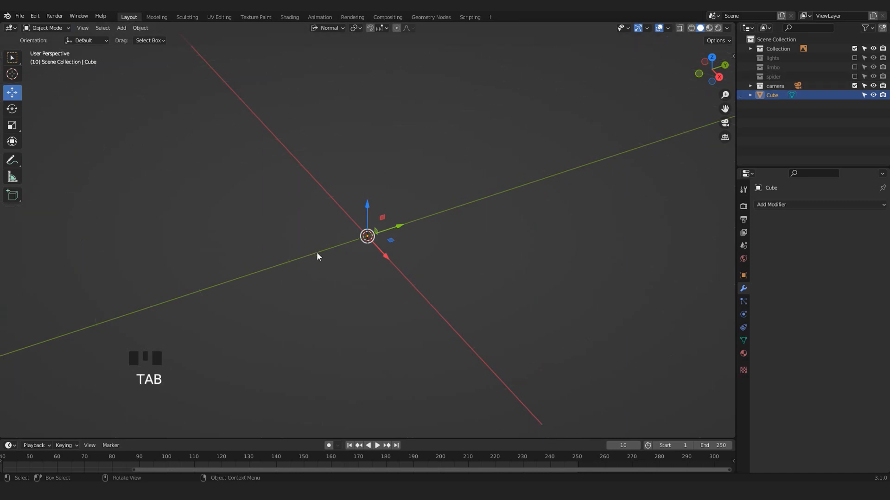
- Rename the Cube object to heart
click(366, 270)
click(367, 238)
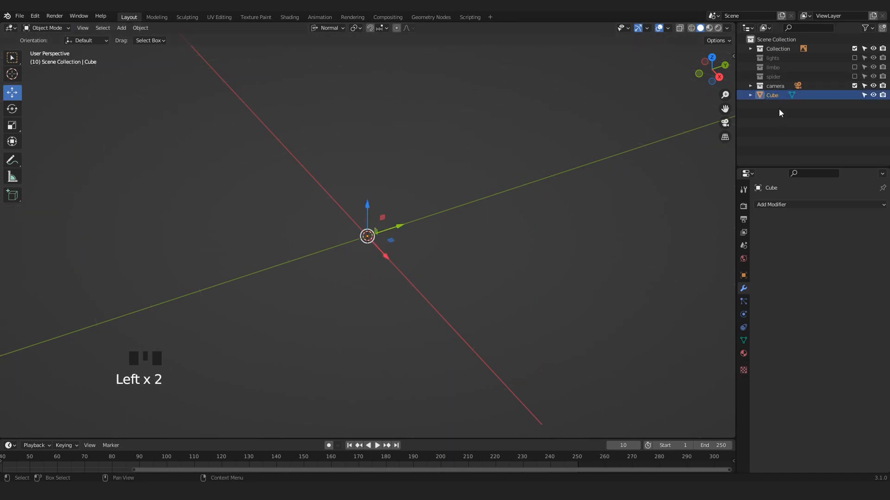
double_click(773, 95)
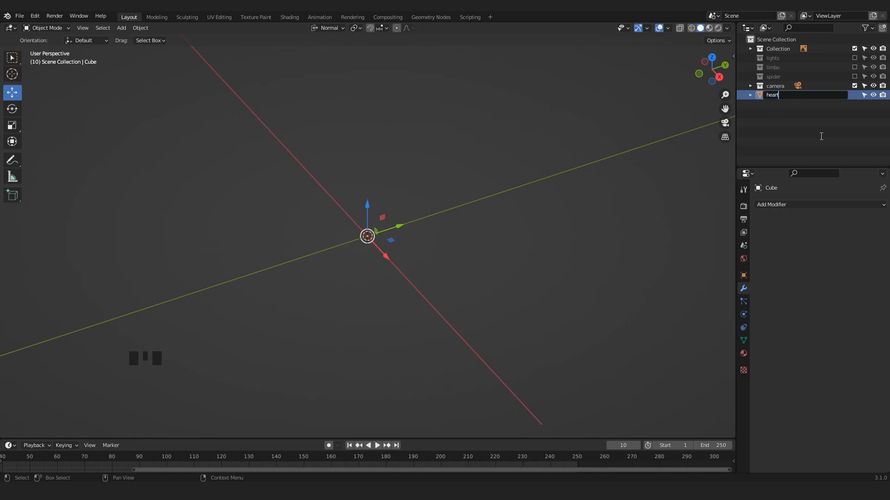
key(Return)
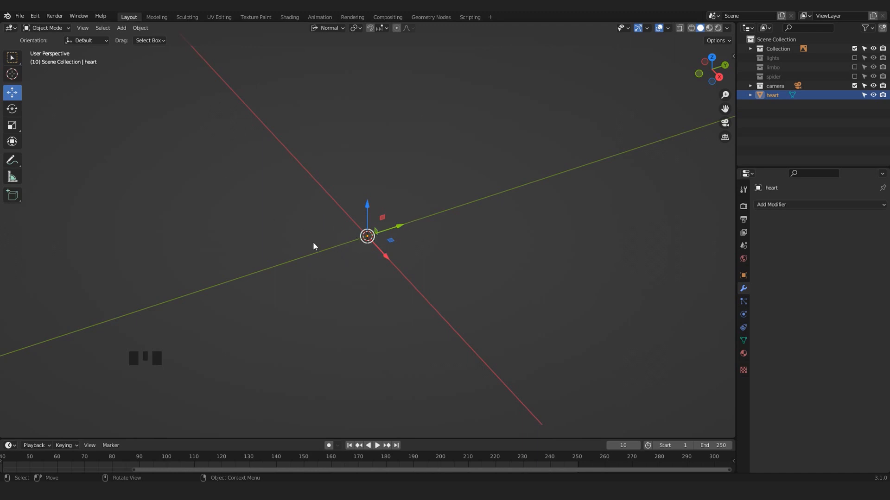
- In top view, extrude the heart's vertex diagonally toward positive X and Y, and switch to wireframe shading
key(Tab)
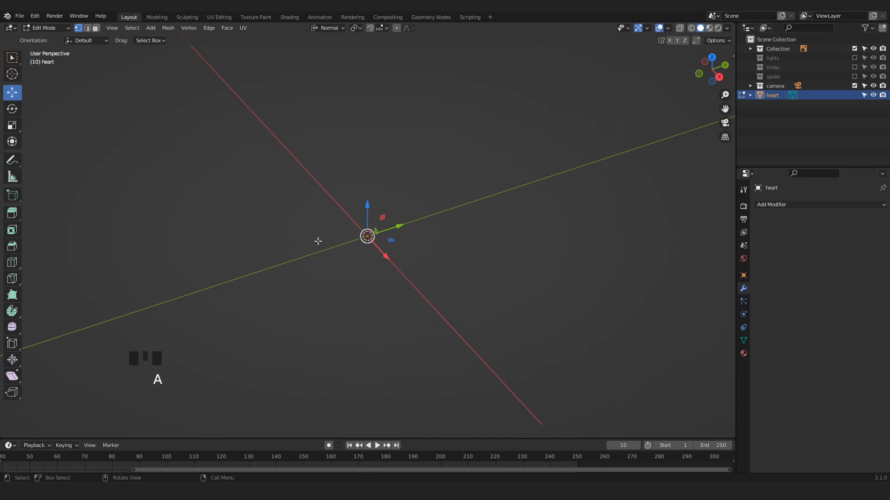
key(KP_7)
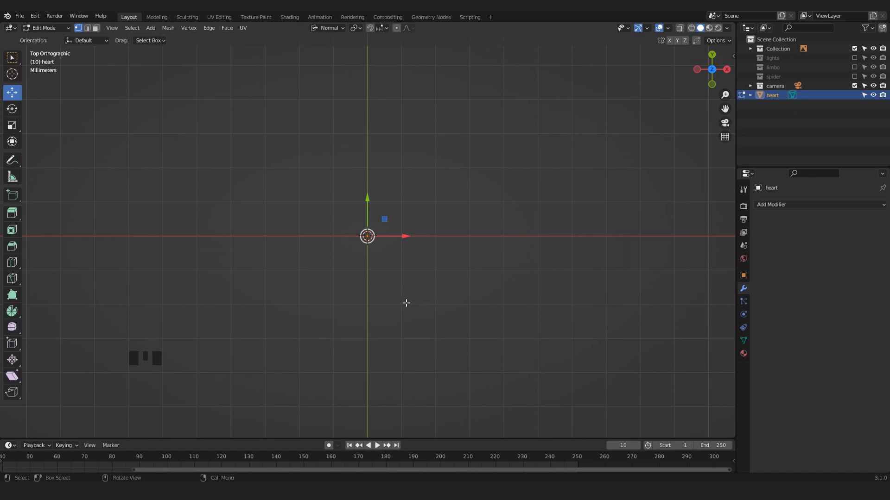
key(e)
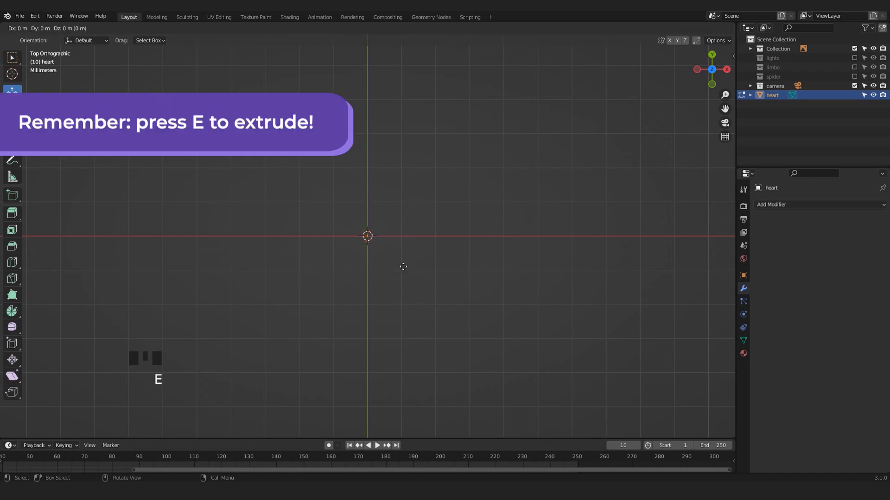
click(433, 227)
scroll(427, 202, up, 2)
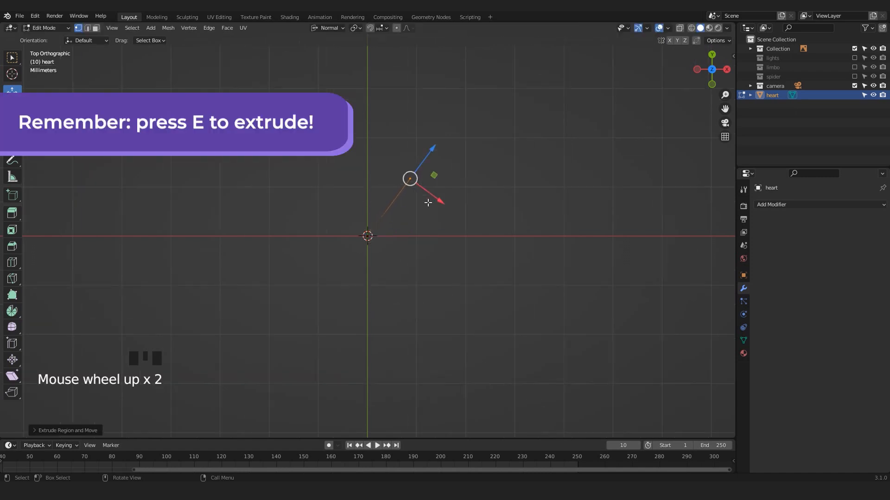
click(692, 29)
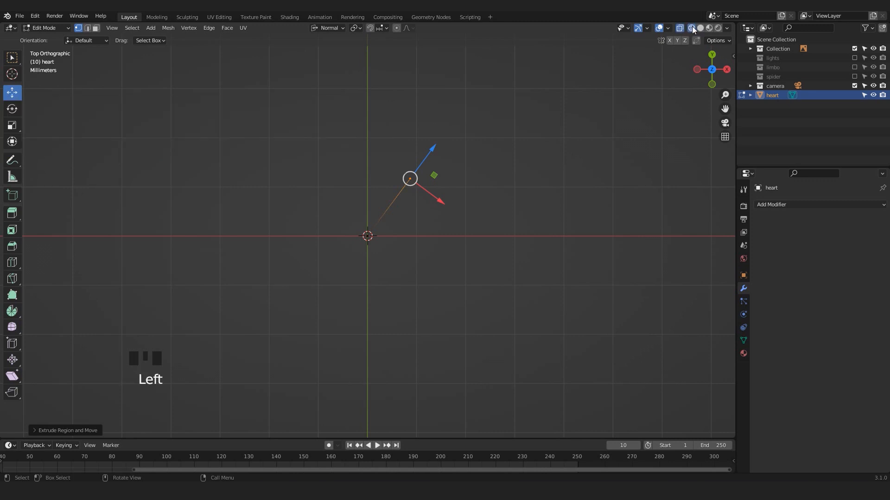
scroll(399, 175, down, 2)
- Extrude five more vertices in an arc on the positive X side to form the heart's rounded upper lobe
key(e)
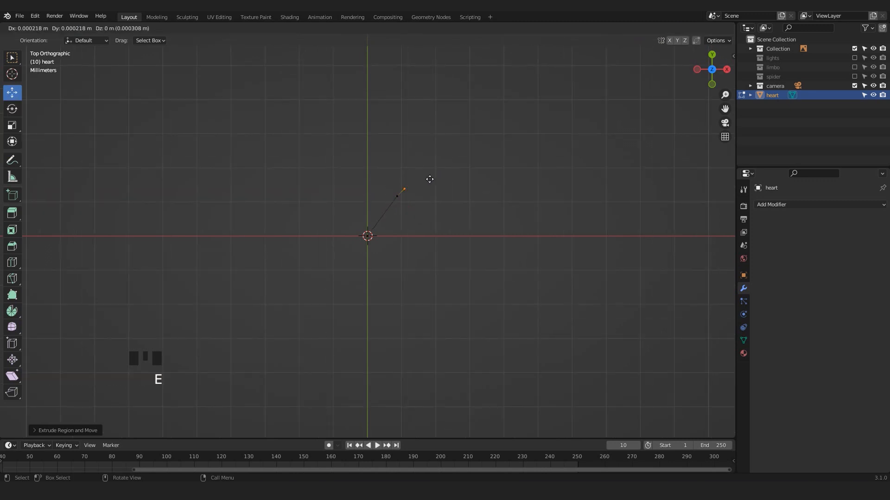
click(453, 167)
key(e)
click(491, 163)
key(e)
click(520, 185)
key(e)
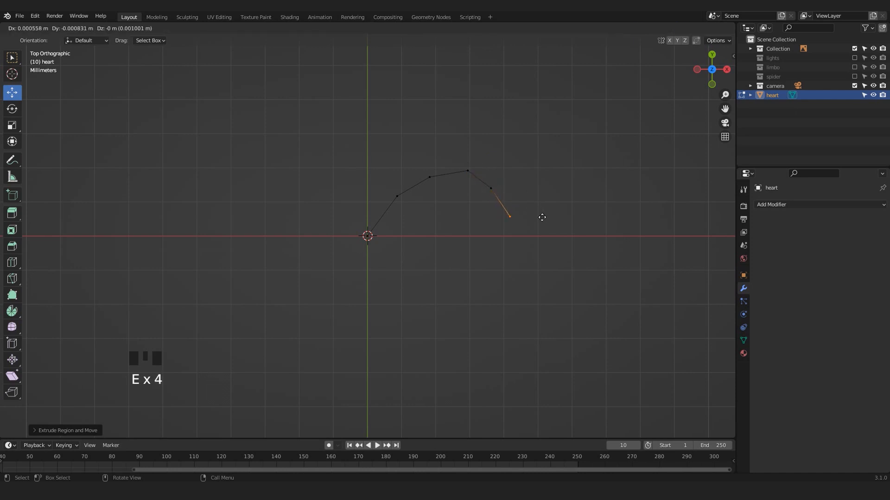
click(542, 220)
key(e)
click(538, 257)
- Extrude five further vertices down the lower side to the heart's tip on the Y axis, and return to Object Mode
key(e)
click(511, 307)
key(e)
click(477, 342)
key(e)
click(420, 367)
key(e)
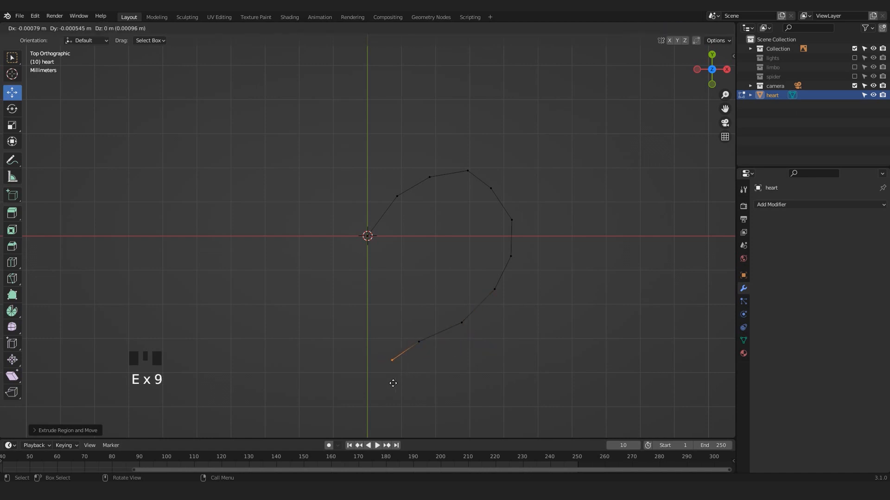
click(390, 384)
key(e)
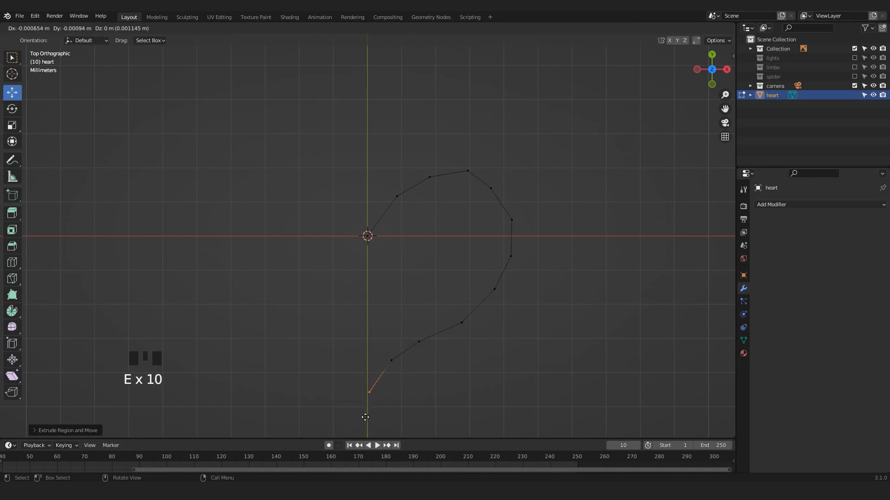
click(365, 417)
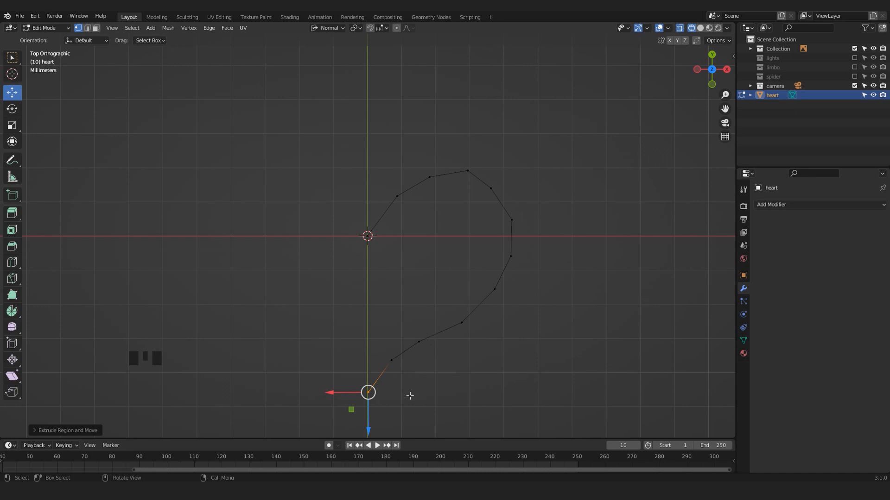
key(g)
key(Tab)
scroll(310, 144, down, 1)
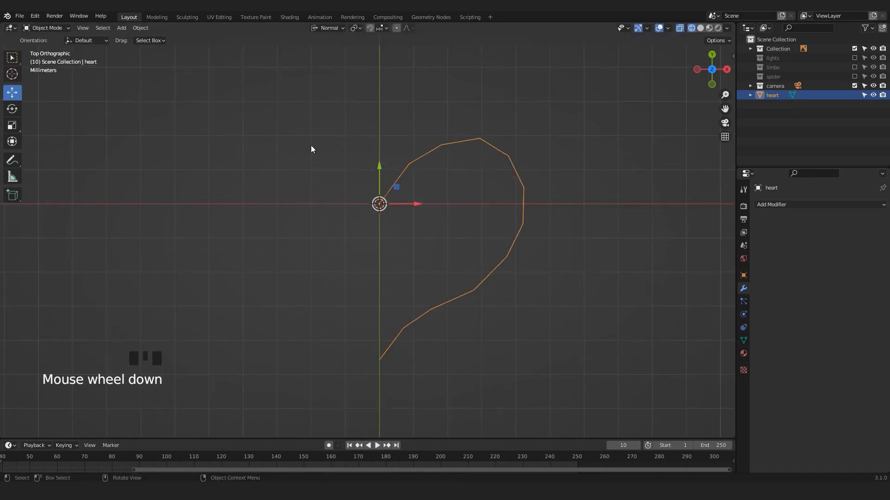
- Set the transform orientation to Global
scroll(352, 91, up, 2)
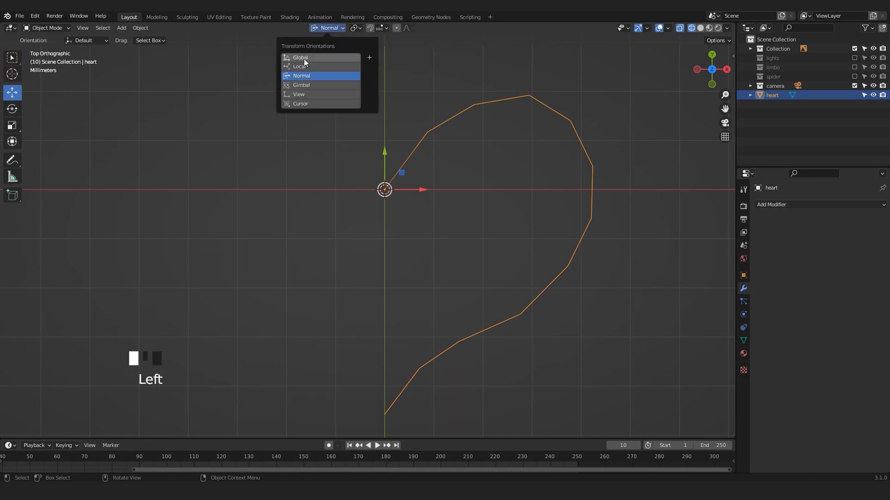
click(302, 59)
shift+middle_drag(382, 323, 375, 300)
shift+middle_drag(324, 244, 329, 248)
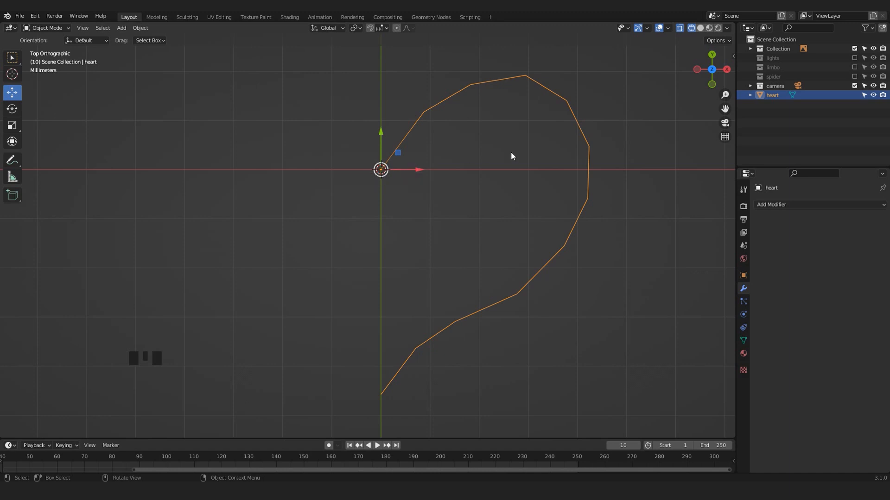
- Add a Mirror modifier on the X axis to the heart's half outline
click(786, 204)
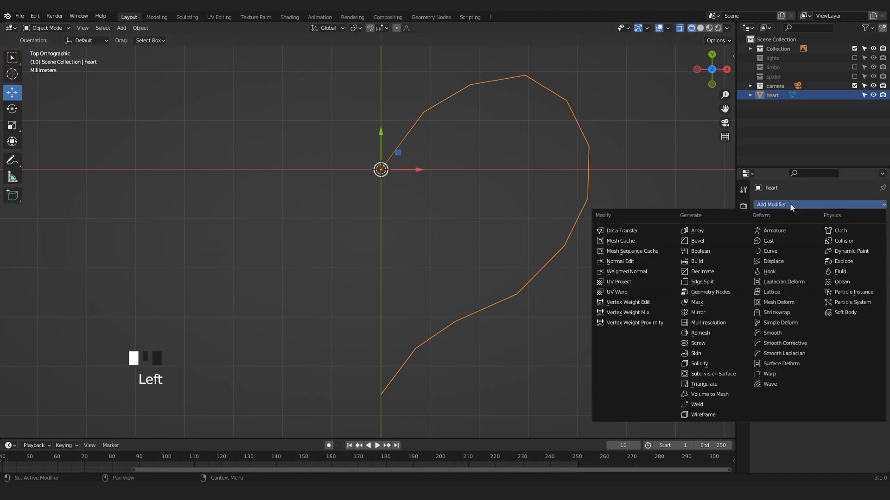
click(701, 313)
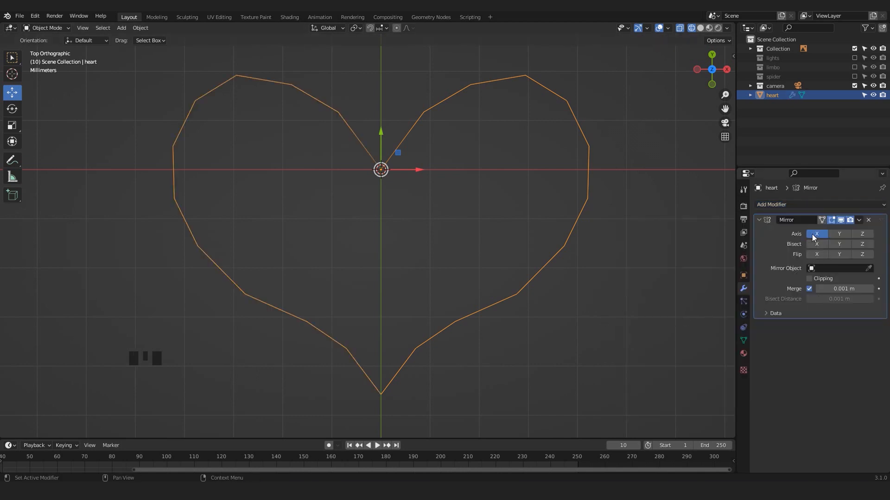
scroll(443, 311, down, 2)
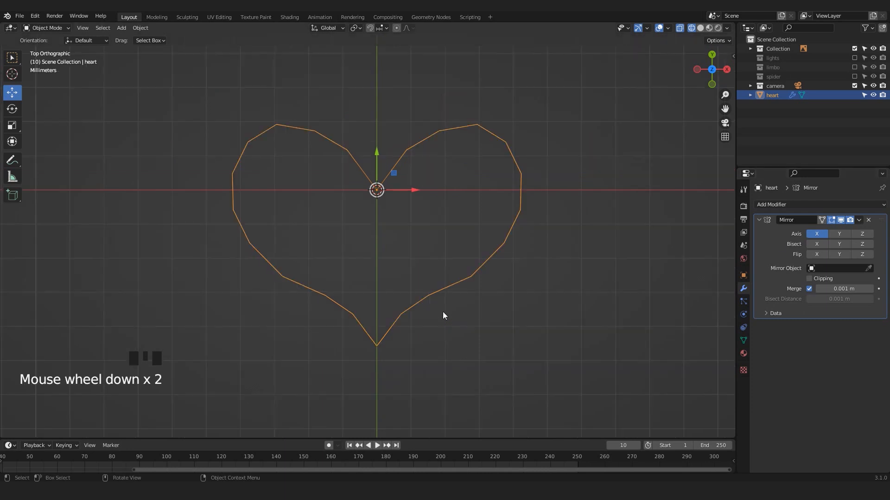
scroll(278, 232, up, 2)
scroll(315, 228, down, 2)
shift+middle_drag(457, 195, 455, 228)
scroll(372, 231, up, 1)
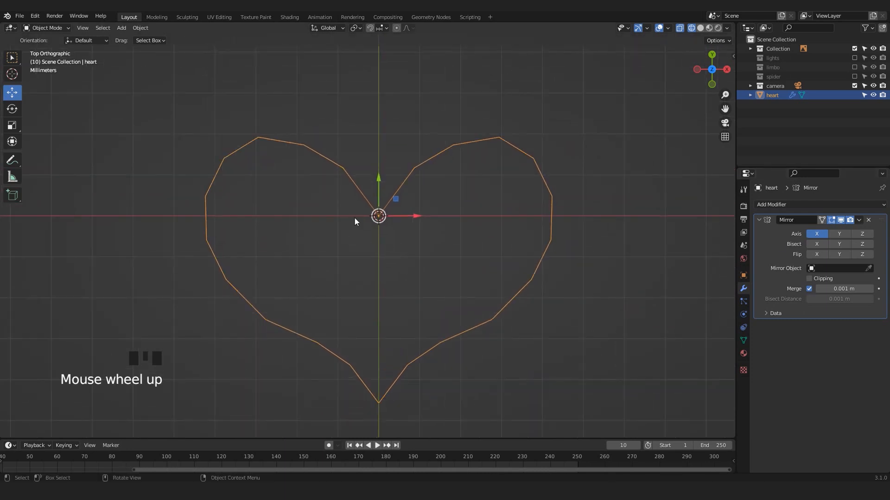
scroll(413, 272, down, 2)
scroll(399, 266, up, 3)
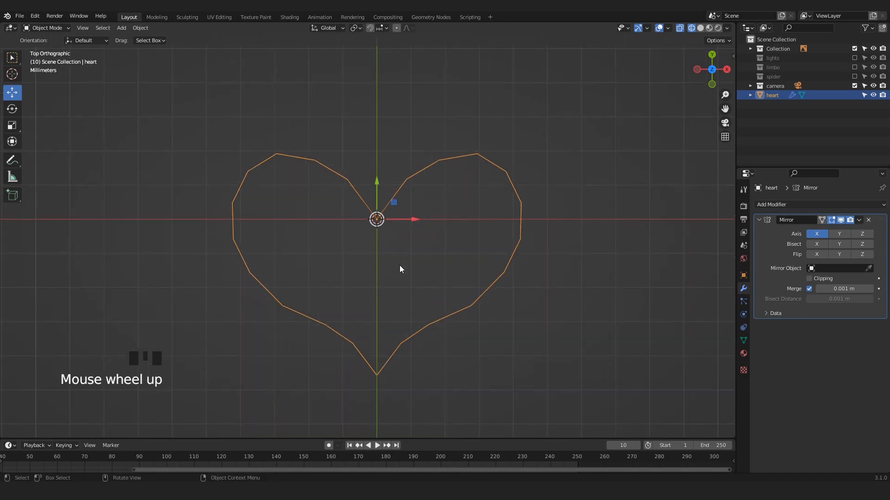
- Select the upper lobe's vertices in Edit Mode, enable proportional editing, and raise them along Y to make the lobe taller
scroll(405, 274, down, 1)
scroll(438, 213, down, 2)
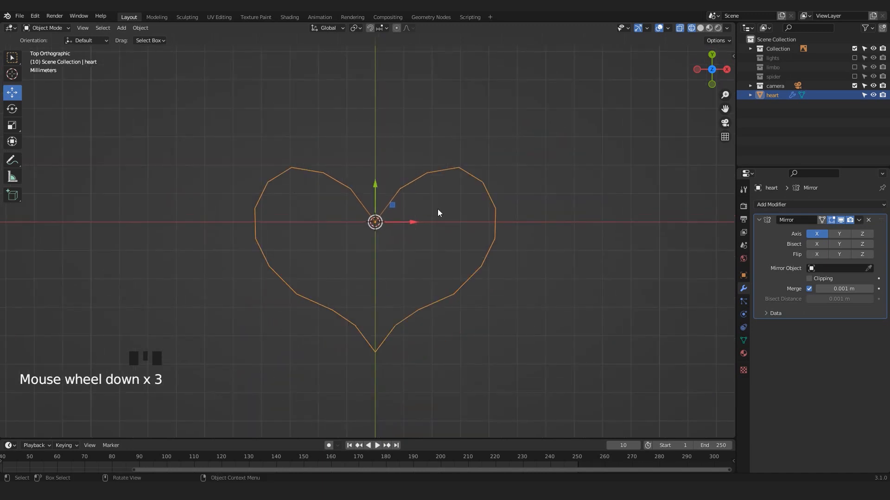
scroll(391, 266, up, 1)
key(Tab)
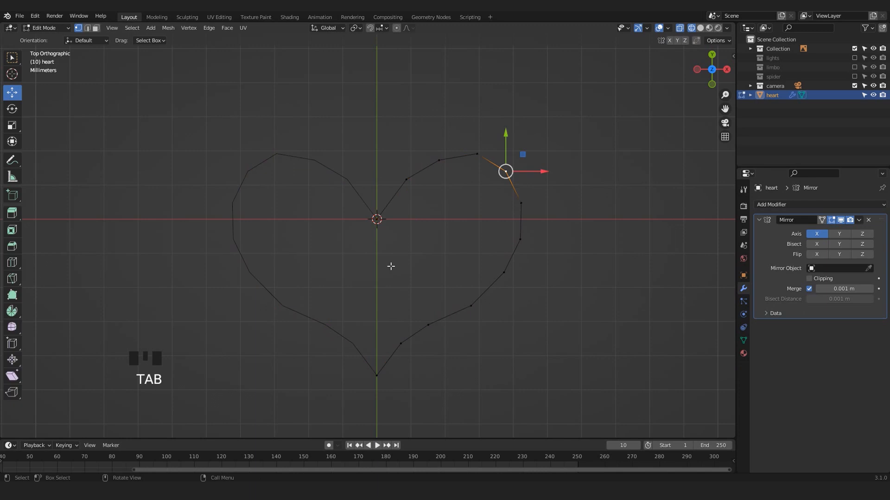
drag(567, 103, 369, 236)
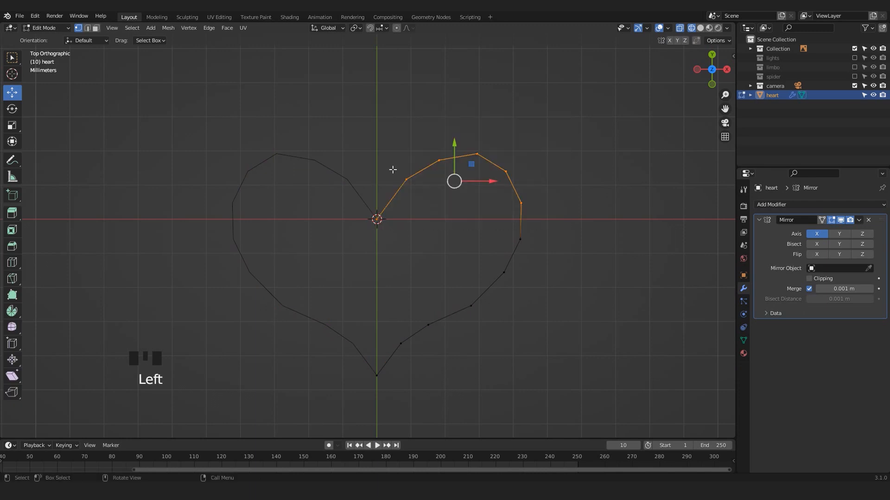
click(397, 28)
shift+middle_drag(418, 162, 426, 180)
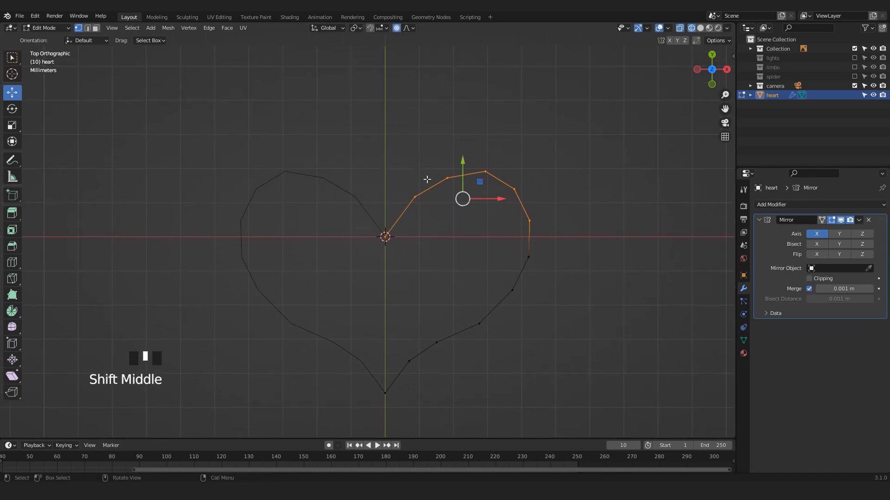
drag(465, 158, 465, 114)
- With proportional editing, move the half outline's widest vertex and the vertex just above the tip outward along X
click(529, 229)
drag(547, 228, 560, 228)
shift+middle_drag(427, 357, 431, 340)
click(413, 346)
drag(434, 345, 436, 344)
key(ctrl+z)
click(444, 345)
scroll(419, 377, up, 9)
shift+middle_drag(418, 377, 327, 230)
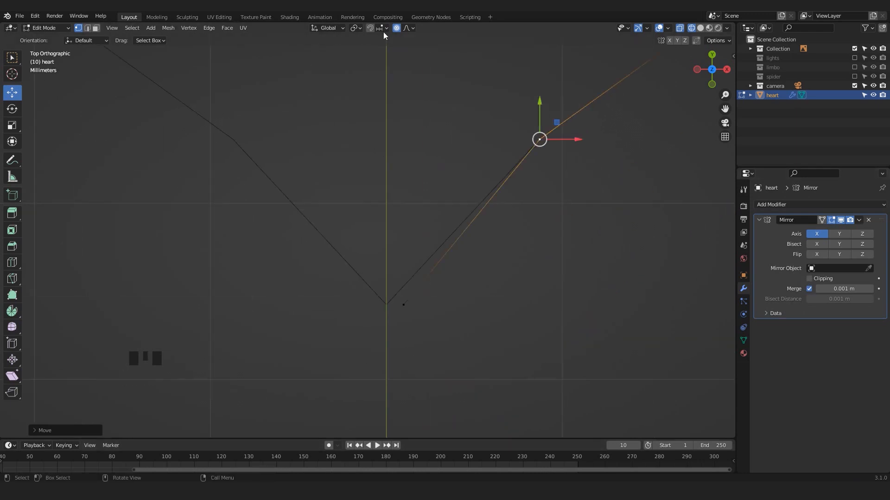
- Turn off proportional editing, enable clipping on the Mirror modifier, and slide the heart's tip vertex onto the Y axis
click(396, 28)
click(810, 279)
double_click(410, 304)
scroll(388, 316, up, 2)
drag(455, 337, 315, 335)
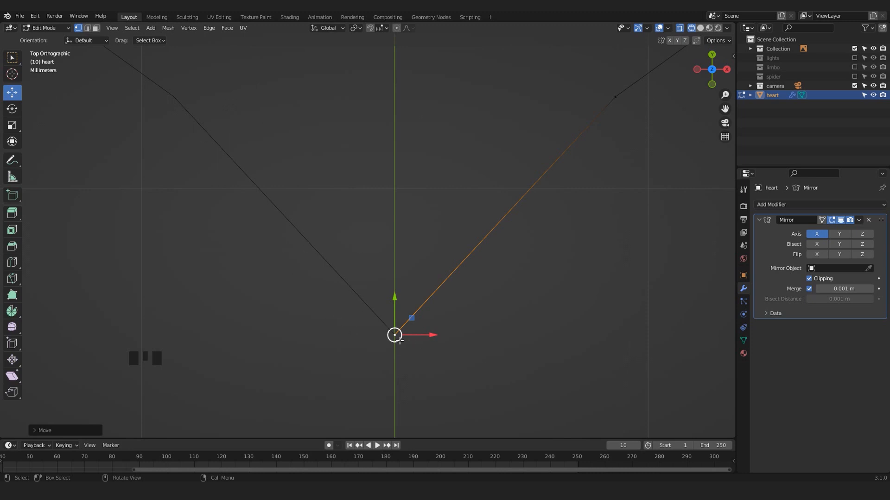
scroll(395, 342, down, 5)
scroll(346, 292, up, 5)
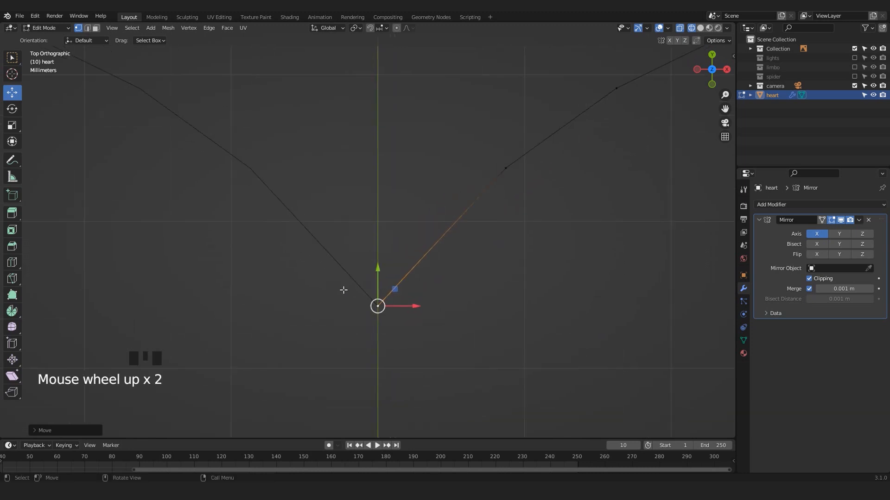
- Check the join at the heart's tip vertex, and turn off clipping on the Mirror modifier
drag(334, 301, 382, 374)
click(404, 379)
click(388, 359)
scroll(415, 388, down, 9)
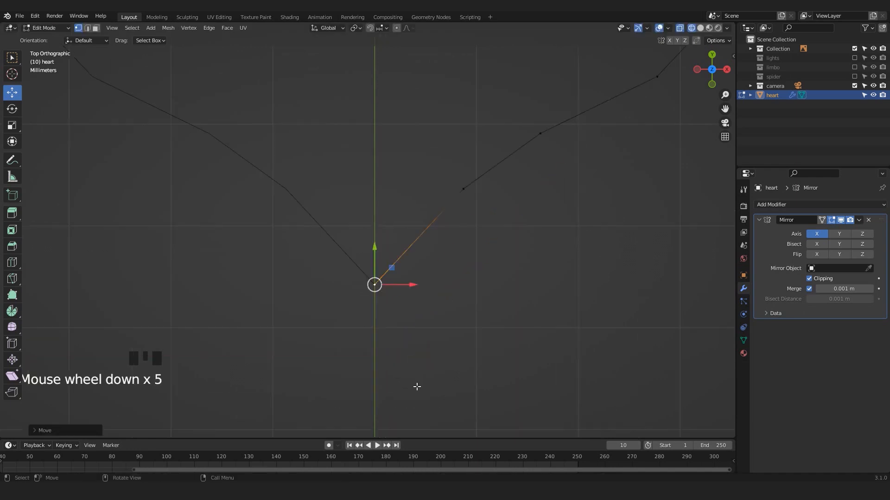
shift+middle_drag(417, 248, 453, 343)
scroll(467, 340, down, 1)
shift+middle_drag(486, 278, 495, 318)
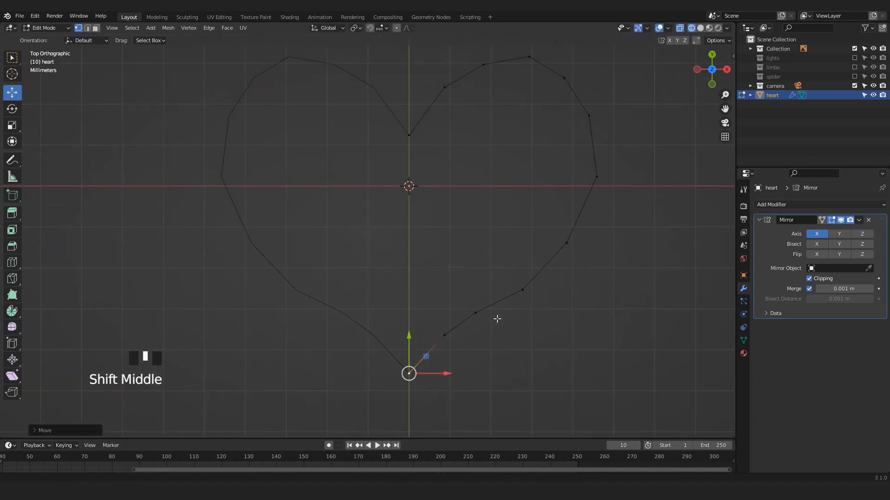
click(810, 279)
scroll(516, 238, down, 2)
shift+middle_drag(516, 239, 522, 280)
scroll(525, 281, down, 1)
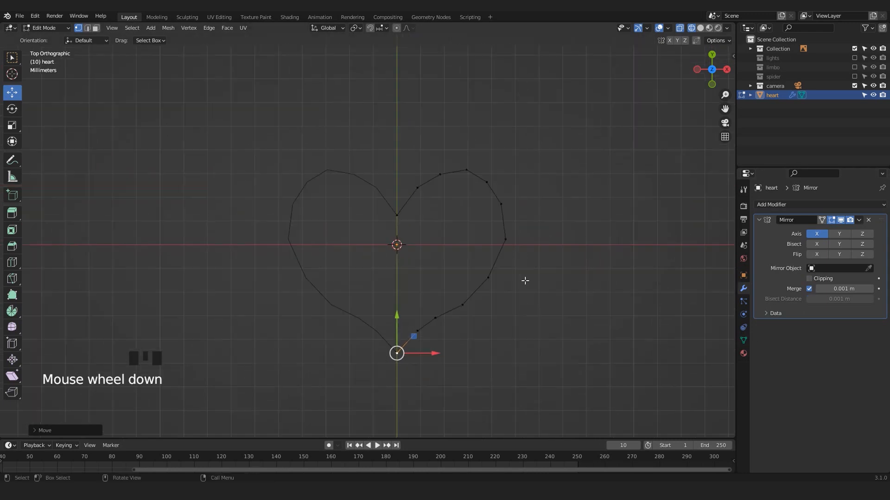
- Add a vertex by loop cut on the edge just below the widest vertex, and move it outward along X
click(568, 161)
scroll(468, 260, up, 1)
shift+middle_drag(469, 260, 475, 232)
scroll(454, 242, up, 2)
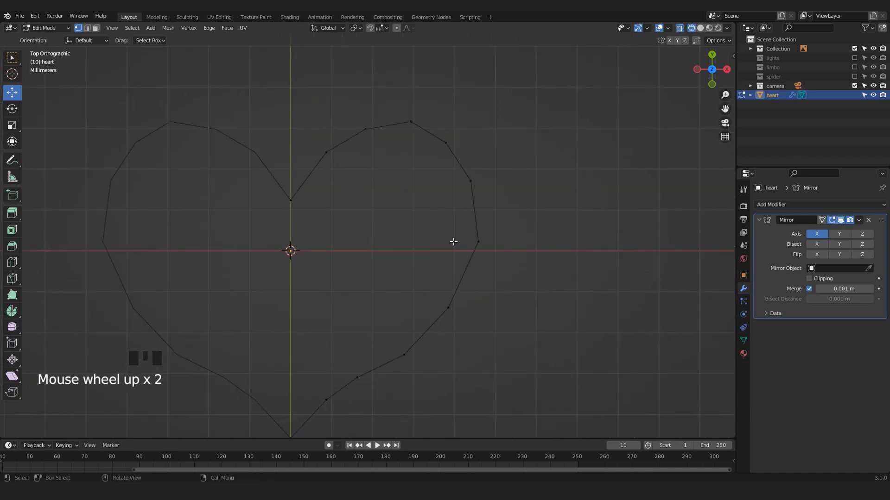
key(ctrl+r)
click(465, 277)
click(465, 276)
drag(482, 276, 490, 278)
- Round the outer lobe by moving the widest vertex up and outward, the vertex above it outward, and the following one diagonally outward
click(478, 241)
drag(479, 223, 479, 202)
drag(496, 221, 505, 221)
click(471, 180)
drag(493, 180, 500, 178)
click(446, 143)
drag(462, 124, 473, 119)
scroll(431, 234, down, 3)
scroll(429, 231, up, 2)
- Try shifting the upper lobe's vertices and the outer side vertices inward along X, the latter with proportional editing, and undo both moves
drag(563, 89, 307, 238)
drag(443, 181, 435, 183)
key(ctrl+z)
click(529, 190)
drag(530, 190, 462, 288)
click(397, 28)
drag(513, 232, 502, 233)
scroll(507, 231, up, 5)
key(ctrl+z)
- Nudge the lobe vertex beside the notch slightly inward and down, with proportional editing on
click(453, 159)
drag(464, 142, 462, 144)
scroll(479, 212, down, 2)
- Try sliding the notch vertex along X with clipping enabled and proportional editing on, undo the move, and disable clipping
scroll(340, 221, up, 5)
shift+middle_drag(339, 220, 418, 173)
click(412, 170)
click(809, 279)
drag(446, 167, 468, 170)
key(ctrl+z)
scroll(401, 104, down, 2)
click(808, 279)
click(482, 191)
scroll(481, 189, up, 1)
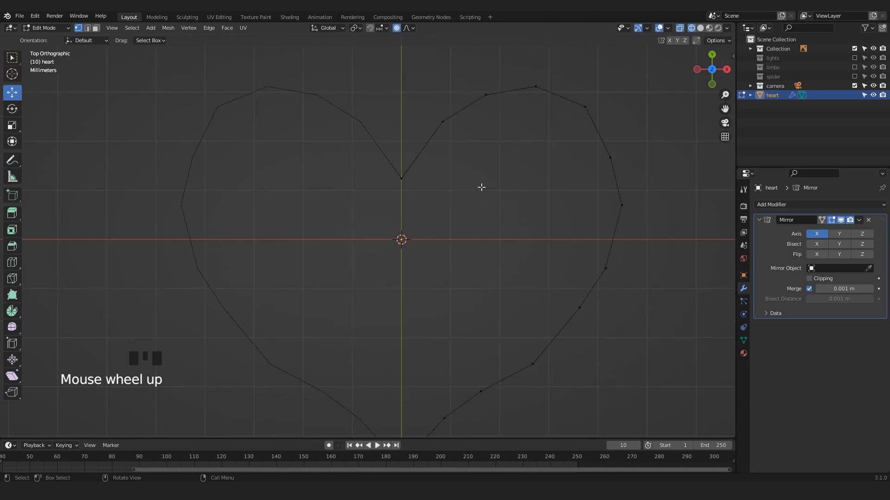
- With proportional editing off and mirror clipping temporarily enabled, slide the notch vertex onto the Y axis
scroll(510, 195, down, 2)
scroll(585, 206, up, 1)
click(396, 188)
click(396, 29)
click(810, 279)
drag(430, 189, 459, 191)
click(810, 278)
scroll(519, 285, down, 3)
scroll(487, 292, up, 2)
click(536, 321)
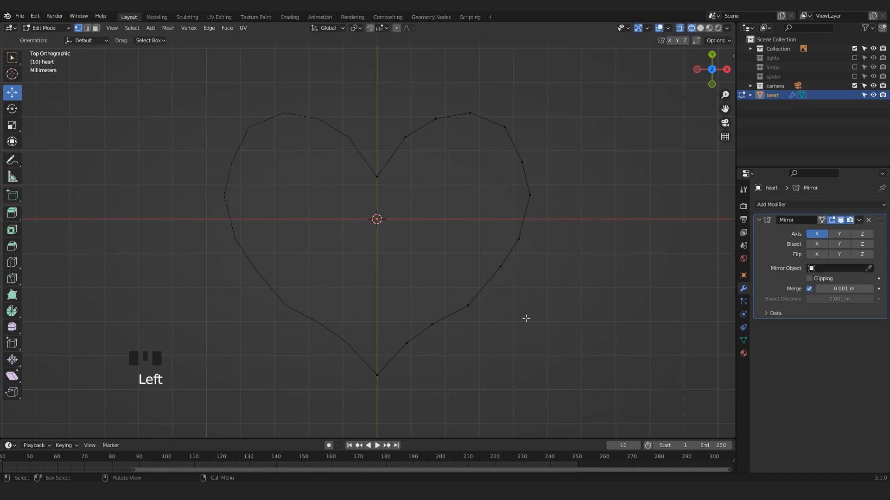
- Raise the lower side vertex slightly along Y, and nudge the vertex above the widest point outward along X
click(468, 306)
drag(468, 277, 472, 272)
click(523, 161)
drag(559, 159, 560, 159)
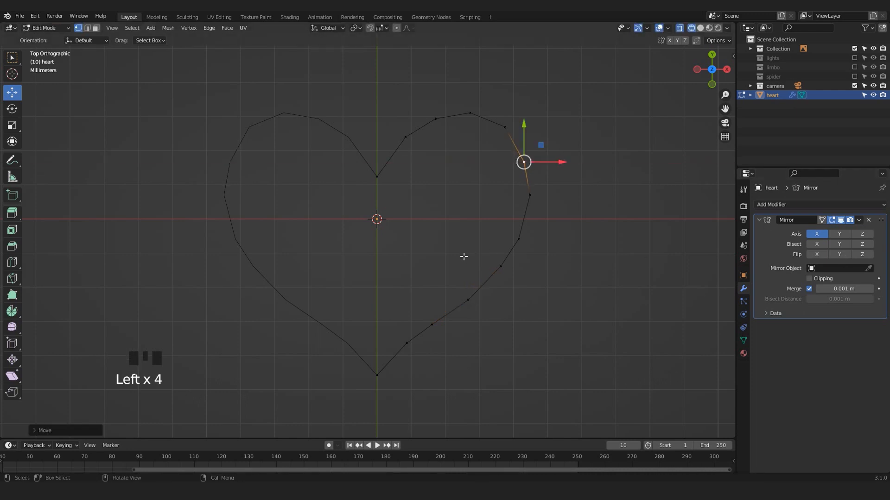
- Return to Object Mode and apply the Mirror modifier to the heart
key(Tab)
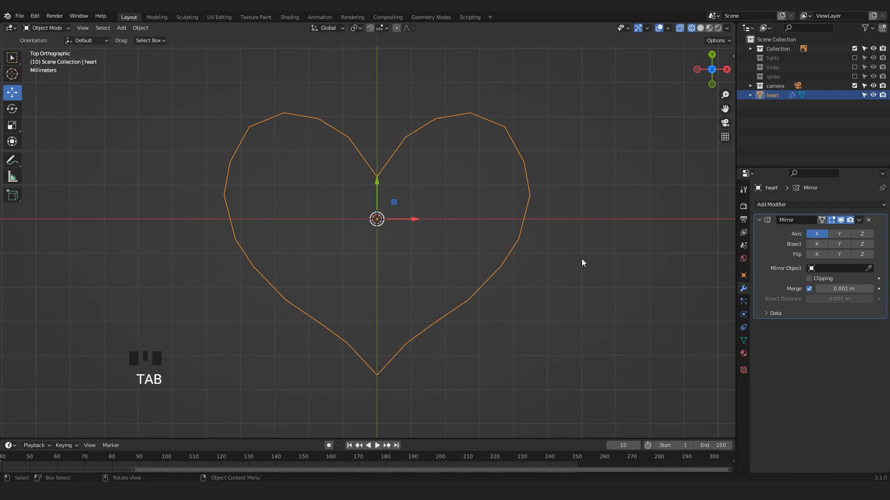
click(859, 219)
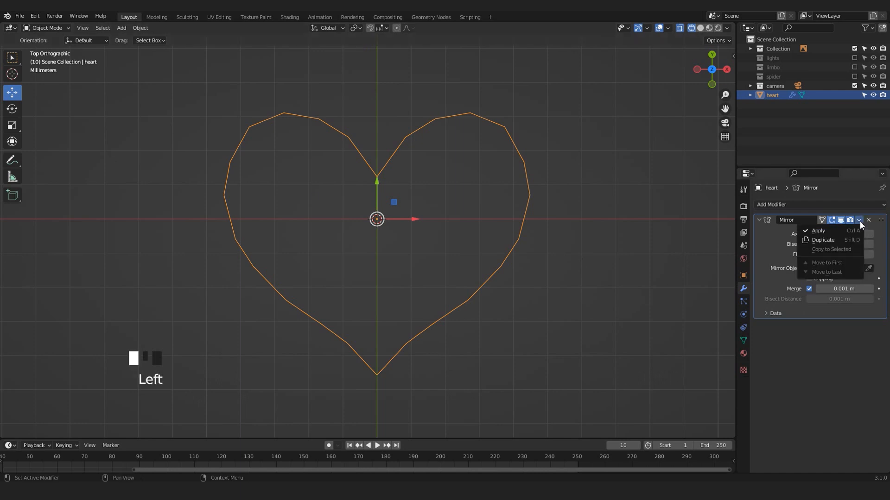
click(835, 232)
key(Tab)
click(546, 327)
middle_drag(533, 337, 466, 229)
key(Tab)
click(458, 222)
click(392, 255)
mouse_move(391, 255)
middle_down()
mouse_move(489, 313)
mouse_move(399, 268)
middle_up()
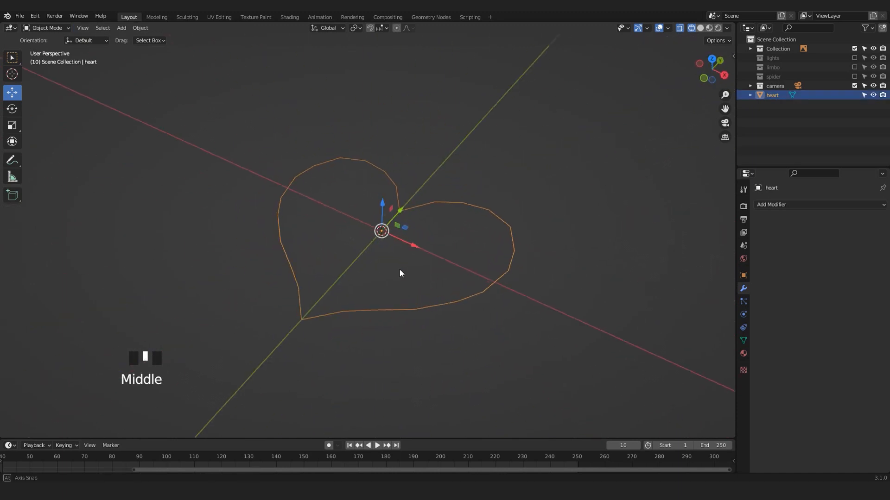
scroll(403, 276, up, 2)
scroll(410, 308, down, 1)
middle_drag(399, 333, 382, 361)
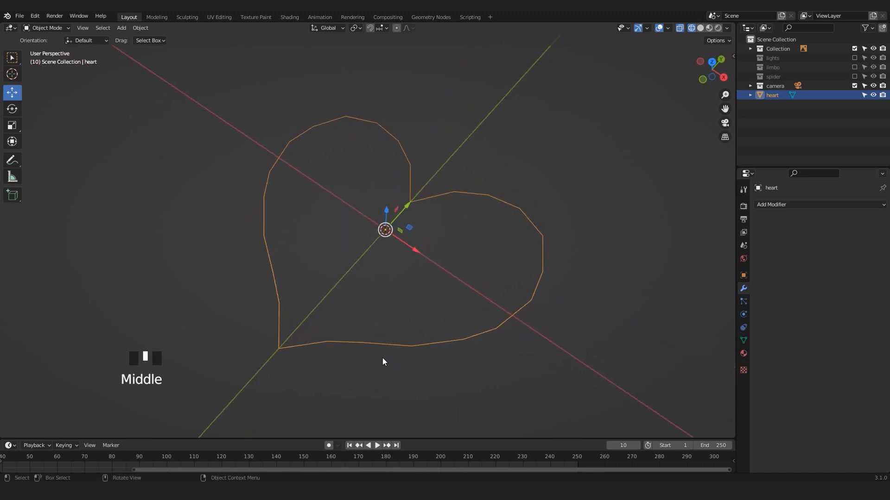
- Select the whole heart outline in Edit Mode, fill it with a face, and display the viewport in Solid shading
key(Tab)
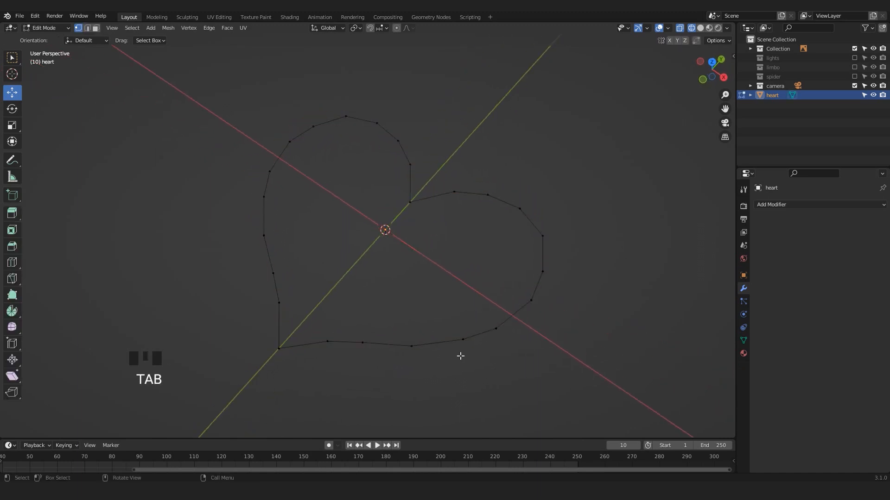
key(a)
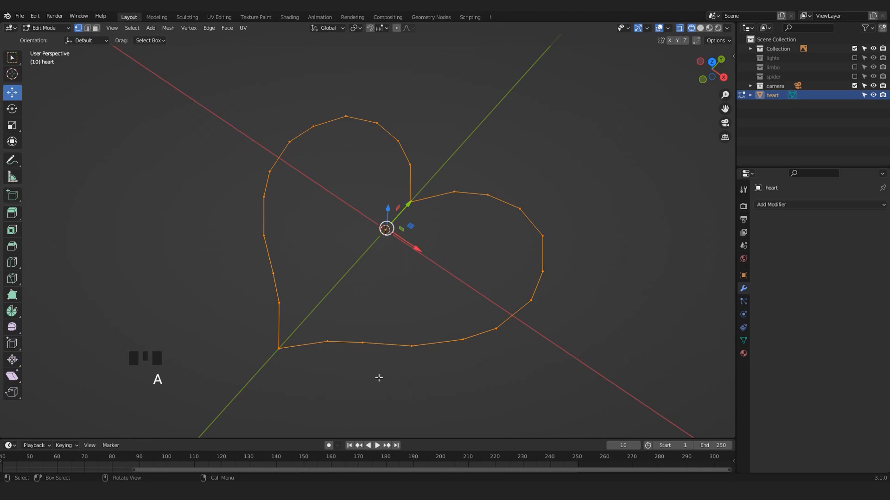
middle_drag(419, 373, 456, 311)
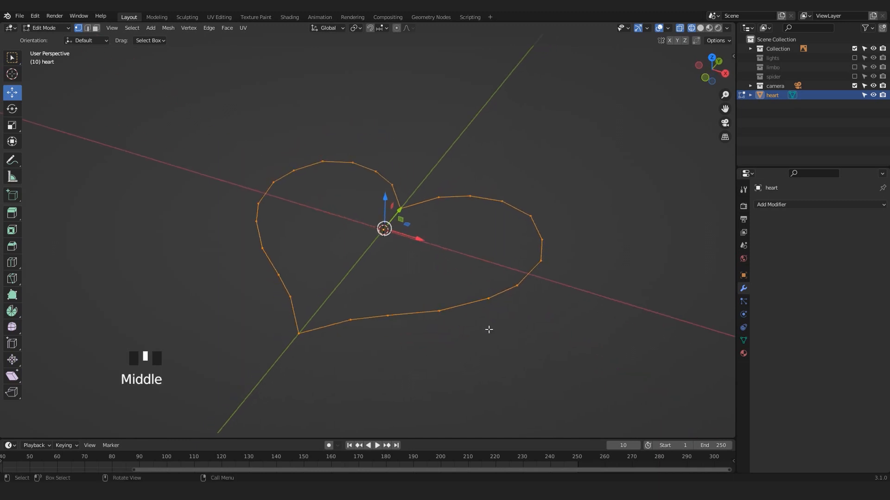
key(f)
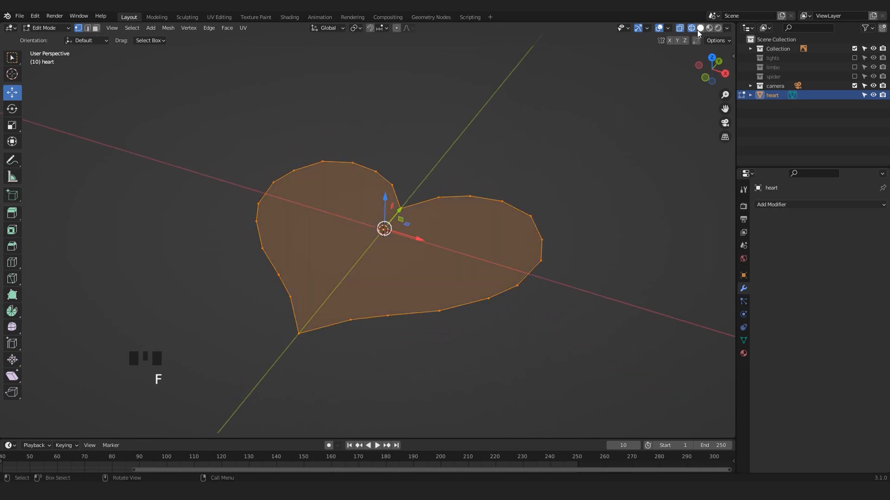
click(532, 133)
- Examine the filled heart face from several angles
middle_drag(531, 133, 336, 289)
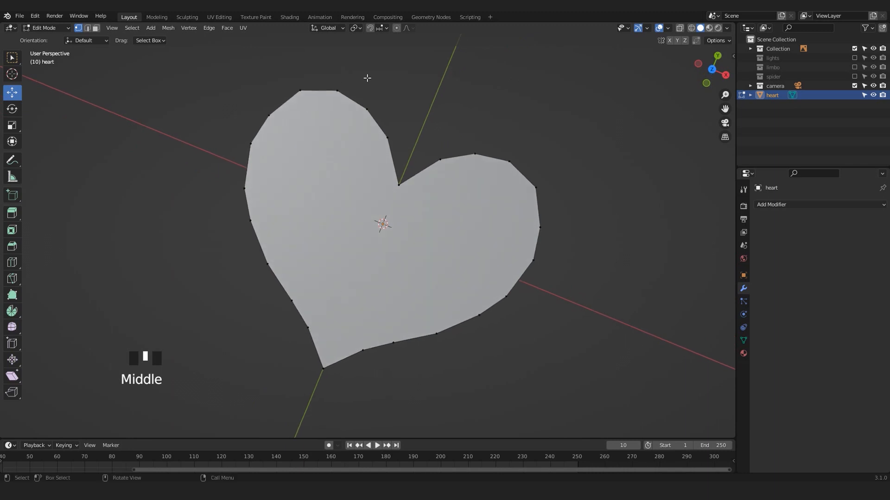
middle_drag(420, 424, 385, 284)
scroll(360, 341, down, 2)
scroll(397, 323, down, 1)
scroll(352, 268, up, 2)
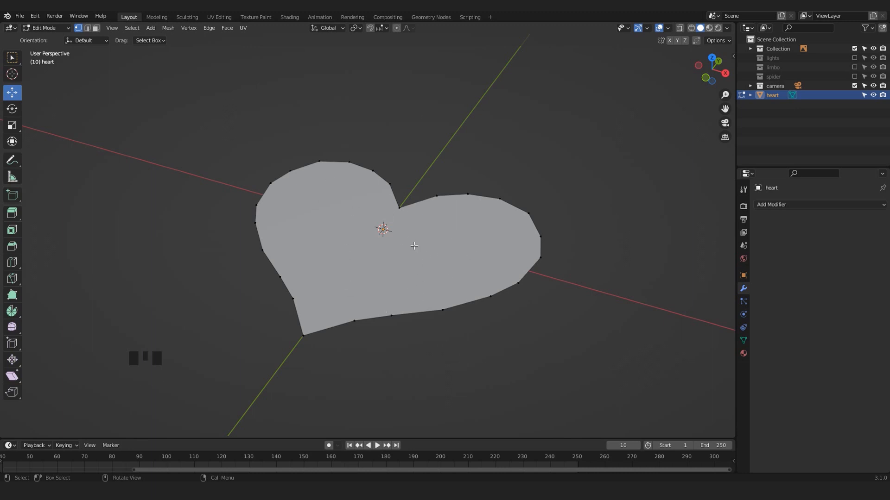
middle_drag(413, 246, 447, 279)
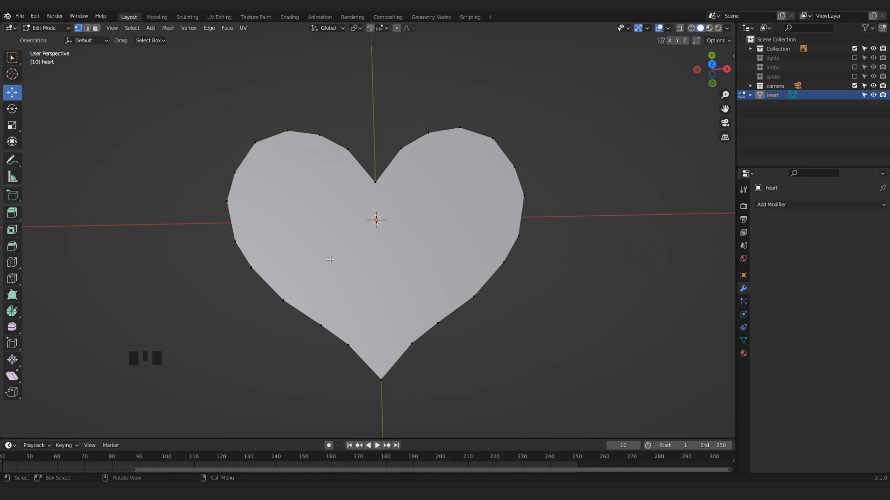
middle_drag(485, 355, 465, 315)
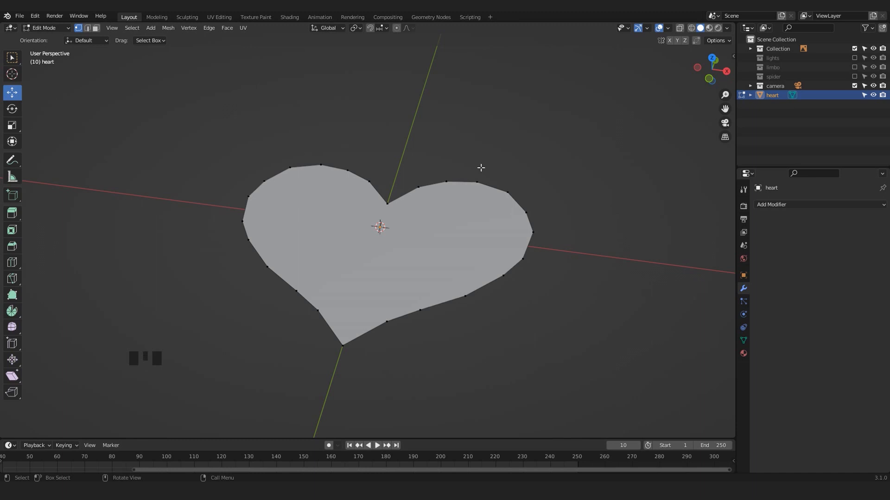
middle_drag(450, 179, 378, 288)
- From the top view, inset the heart face by about 0.00047 m and the resulting inner face by about 0.0005 m
key(KP_7)
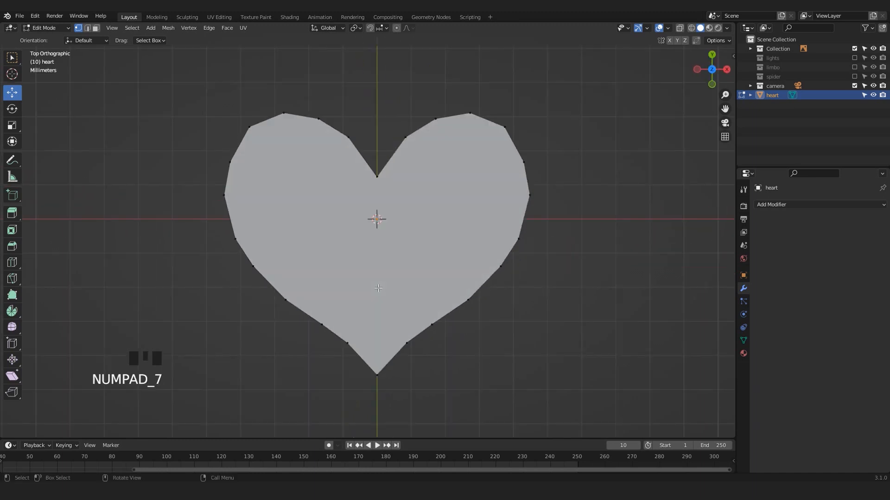
key(ctrl+3)
click(479, 246)
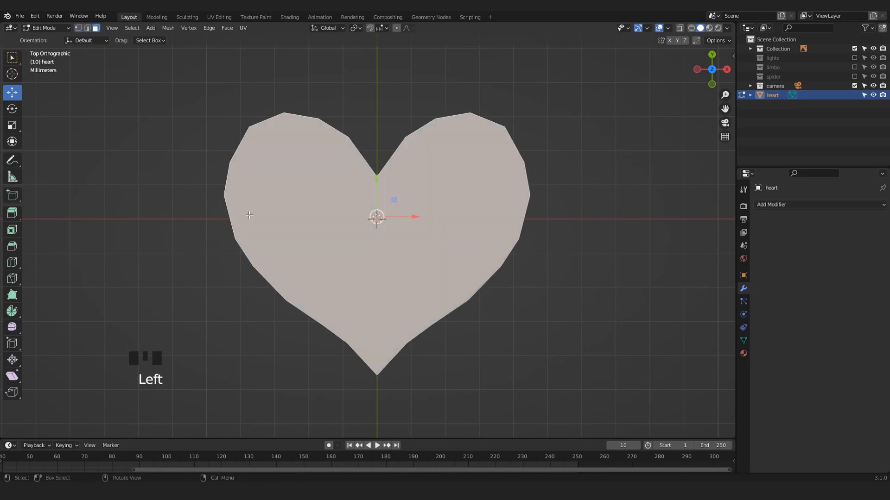
key(i)
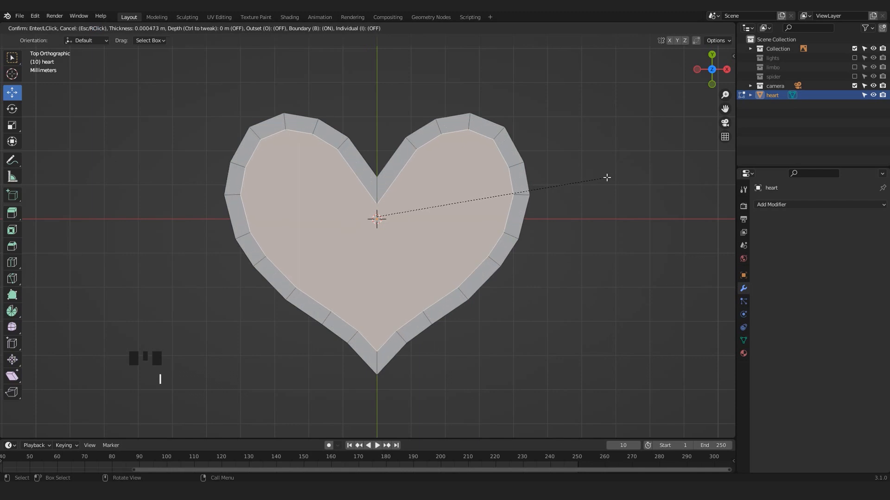
click(607, 178)
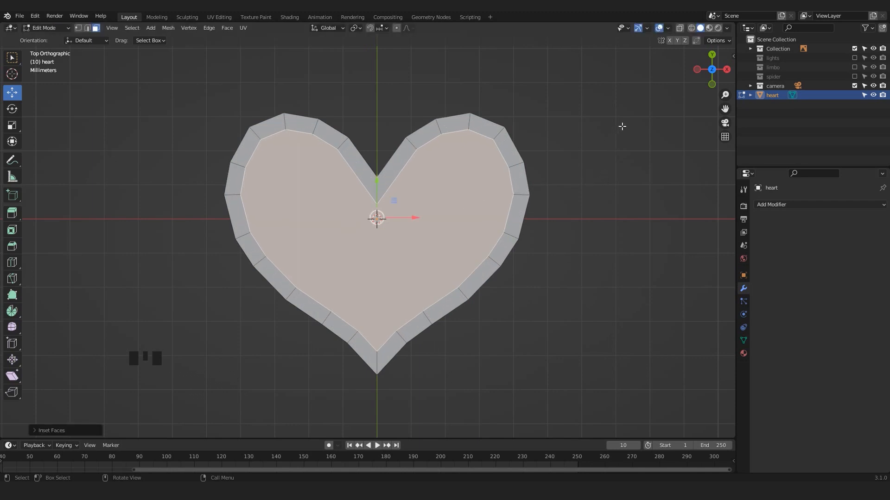
key(i)
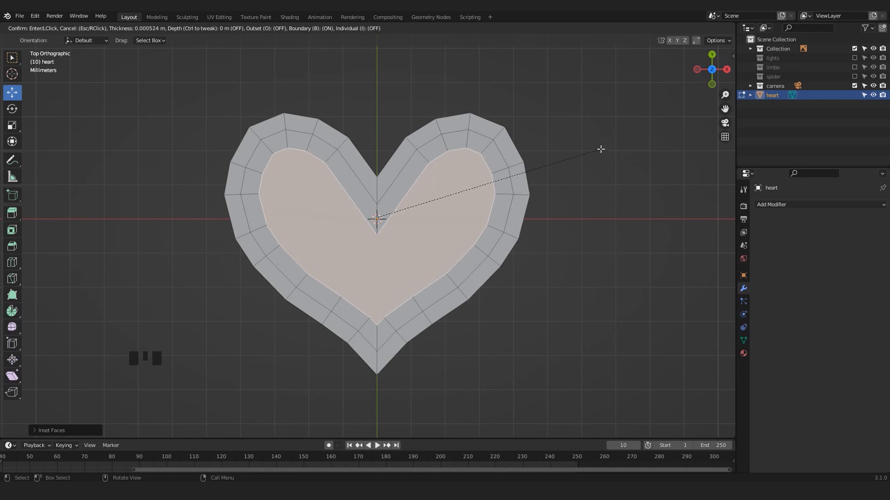
click(599, 153)
click(631, 199)
- Add a centred loop cut across the border strips on each side of the heart's notch
scroll(407, 238, up, 2)
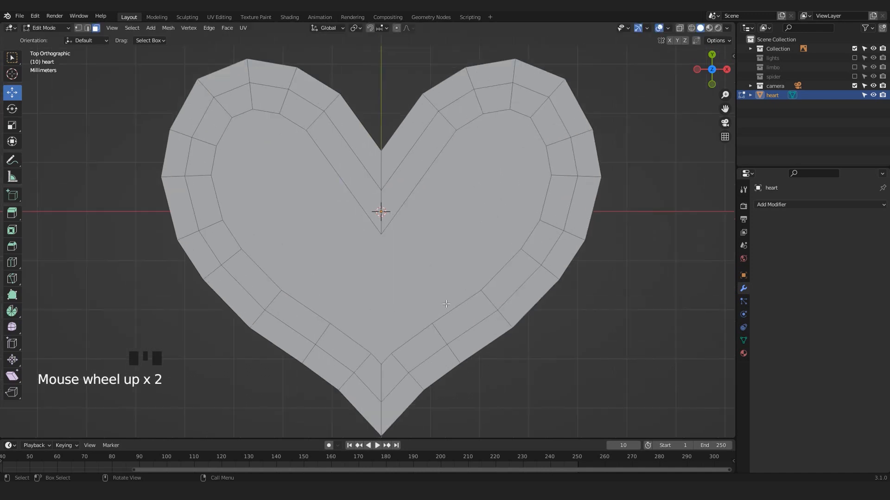
shift+middle_drag(457, 304, 455, 294)
scroll(455, 293, down, 1)
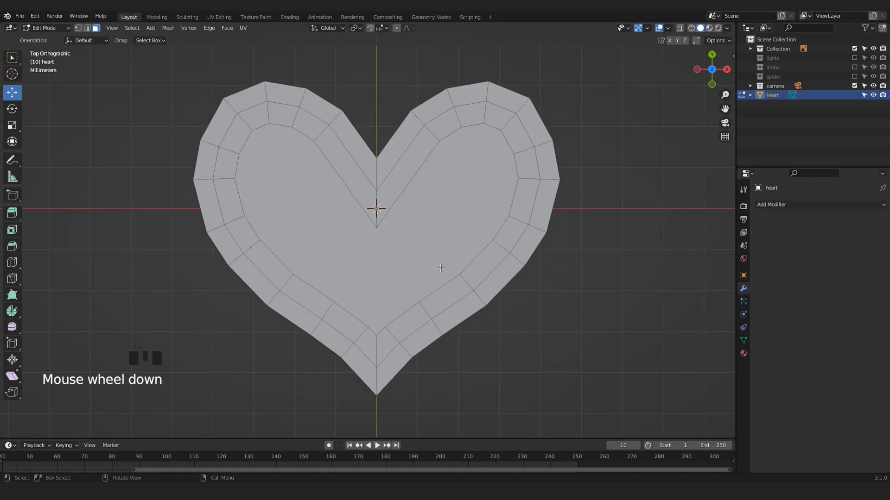
key(ctrl+r)
click(402, 181)
right_click(402, 181)
key(ctrl+r)
click(340, 164)
right_click(341, 165)
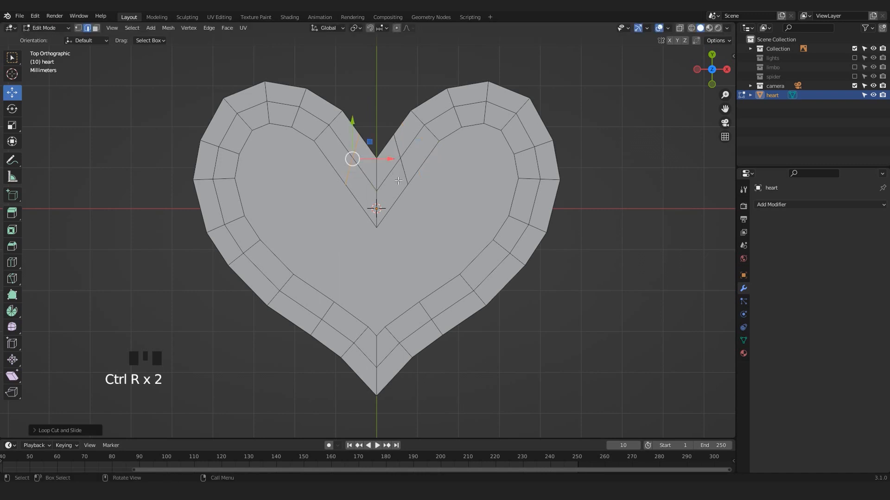
scroll(403, 170, up, 1)
scroll(403, 208, down, 1)
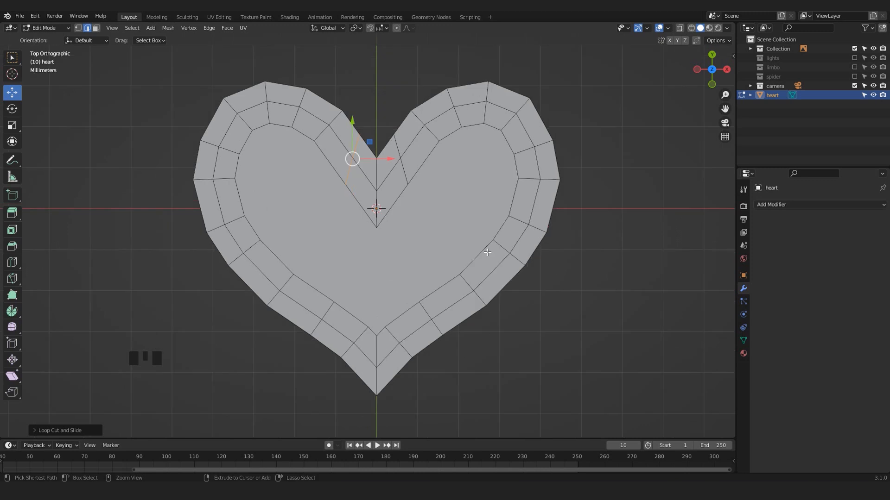
- In vertex mode, knife a straight cut from the inner border vertex right of the notch to the right lobe's lower inner border vertex
key(ctrl+1)
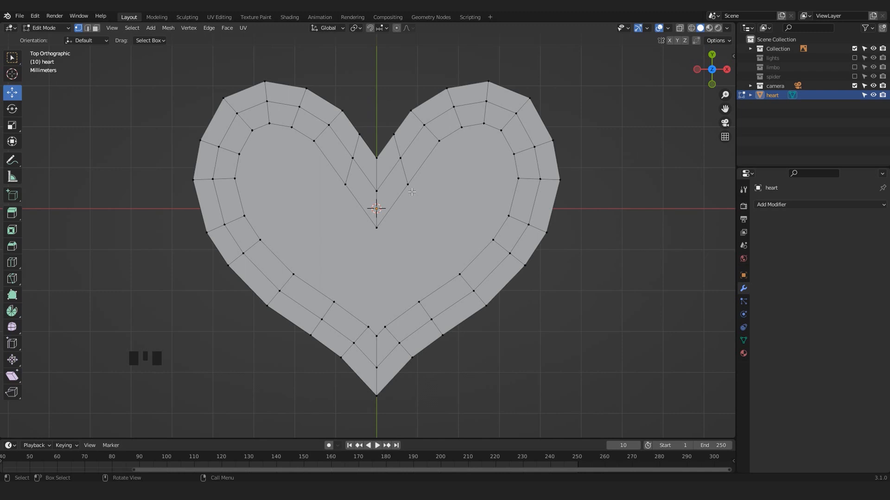
key(k)
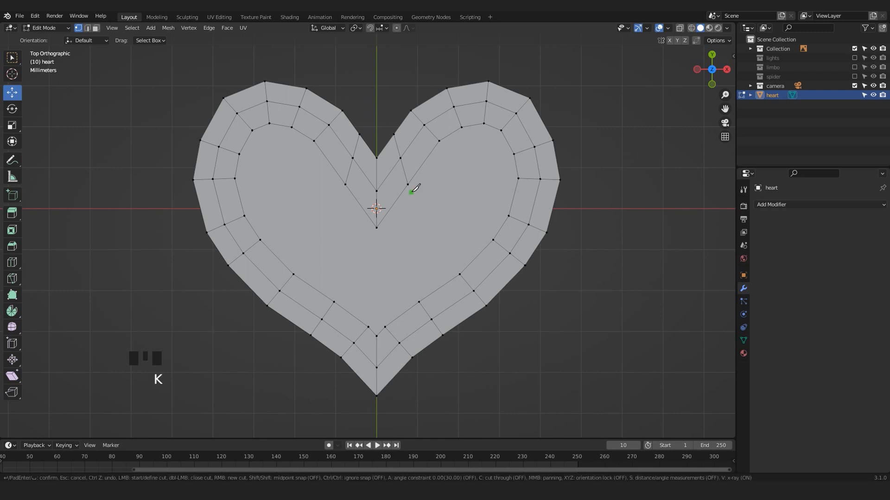
click(492, 240)
key(Return)
click(544, 294)
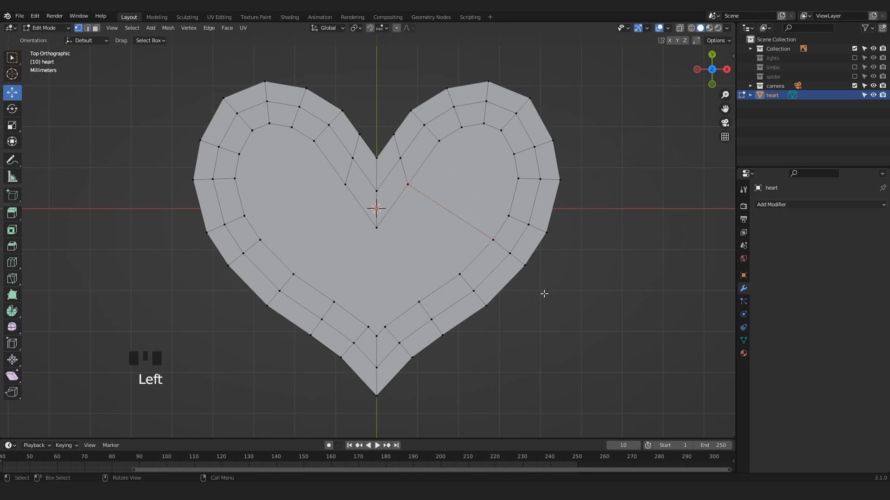
- Knife a straight cut across the upper right lobe, from its outermost inner border vertex to the inner border vertex nearer the notch
key(k)
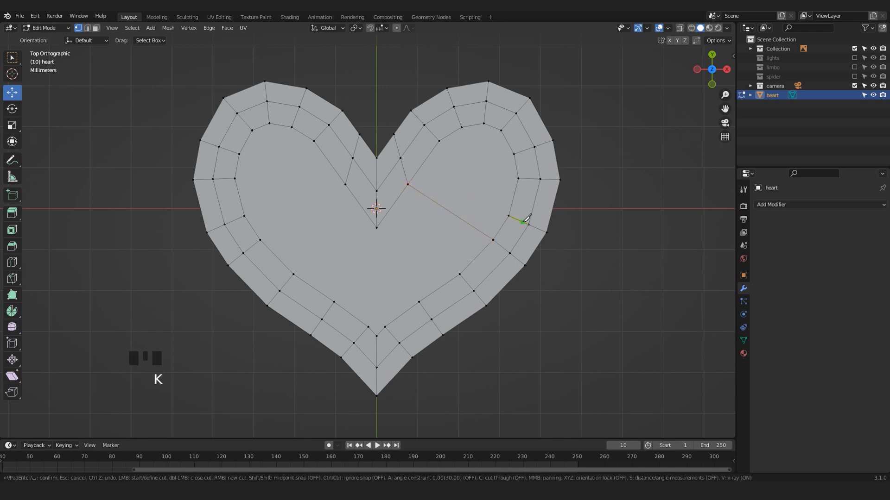
click(518, 179)
click(439, 140)
key(Return)
- Add a centred loop cut across the border strip between the two right-lobe cuts and knife it through to the opposite inner border vertex
key(ctrl+r)
click(420, 153)
right_click(420, 153)
key(k)
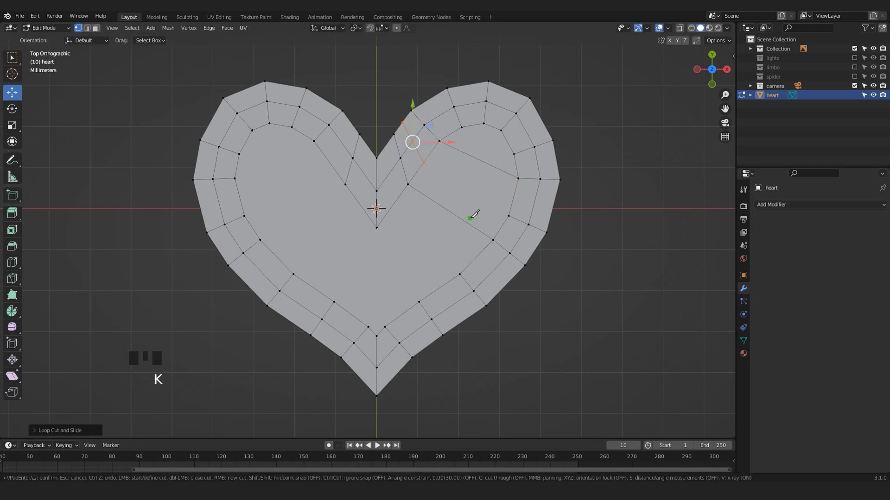
click(423, 163)
key(Return)
- Knife a vertical centre cut from the inner vertex above the lower tip to the inner vertex below the notch
key(k)
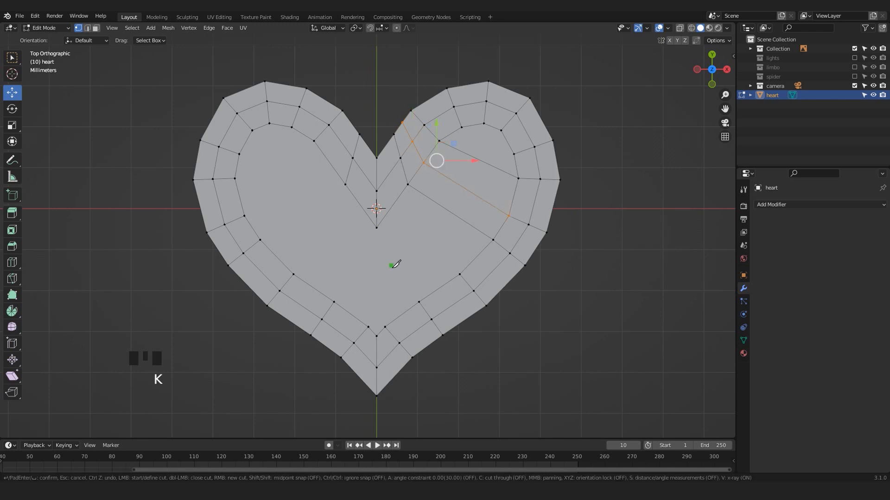
click(376, 336)
click(376, 227)
key(Return)
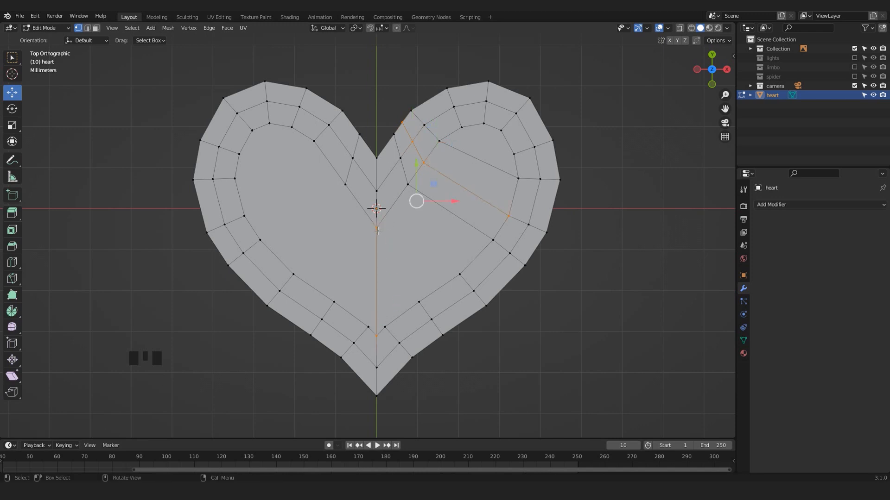
- Slide the two inner border vertices beside the lower tip outward along their edges, away from the centre line
click(385, 327)
key(shift+v)
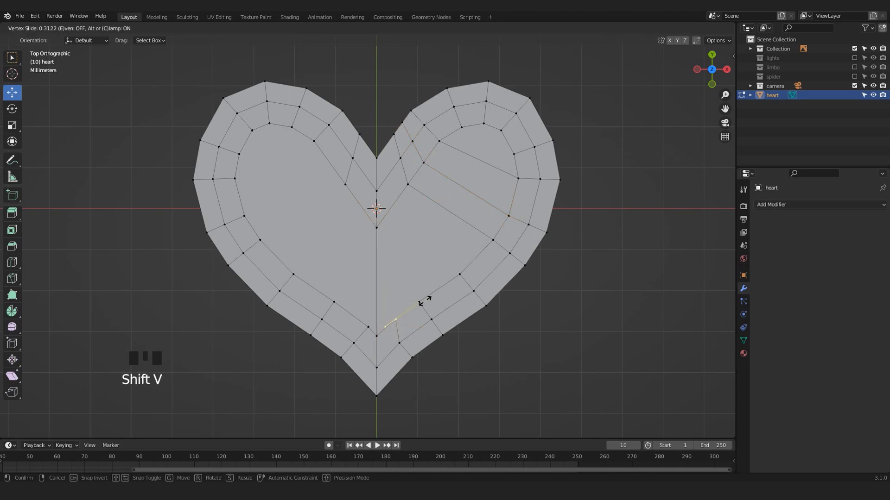
click(395, 318)
click(369, 327)
key(shift+v)
click(354, 315)
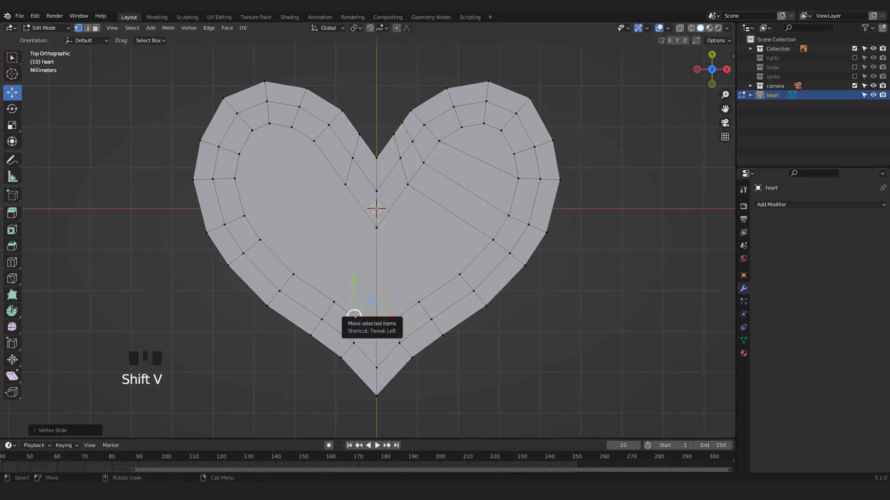
- Loop cut the border strip directly right of the notch and knife its inner end down to the lower right inner border vertex
key(ctrl+r)
click(354, 315)
key(k)
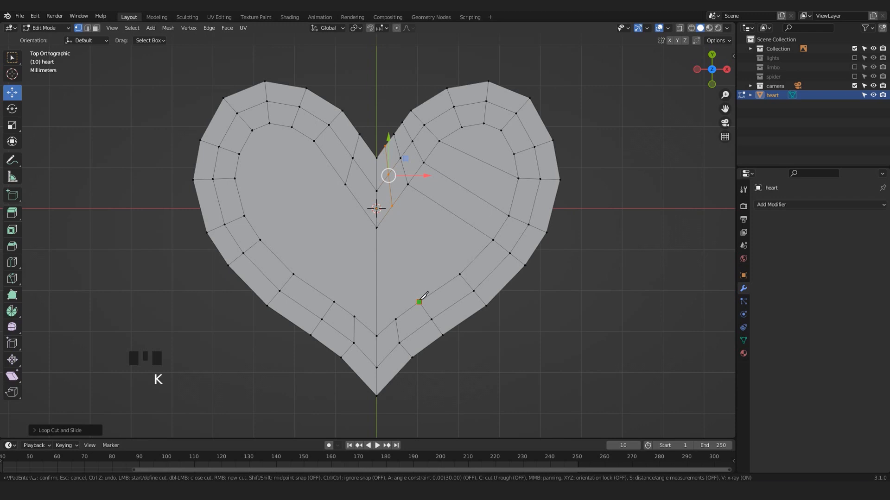
key(Escape)
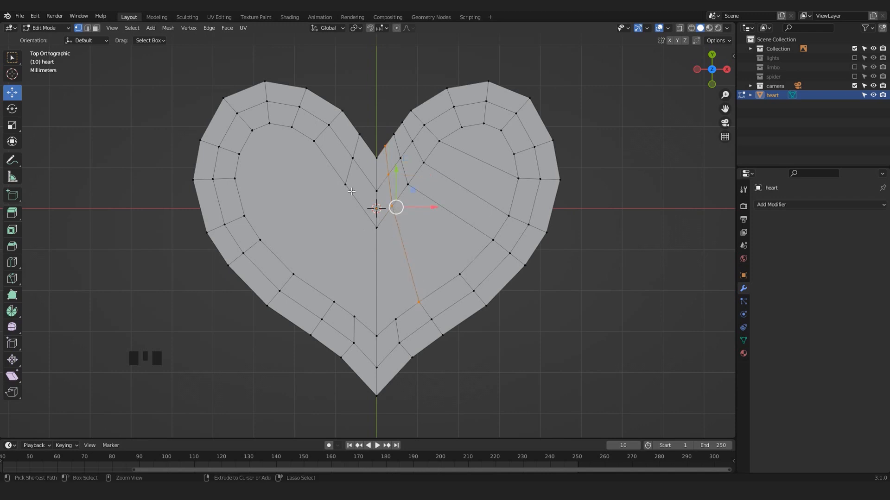
- Loop cut the border strip directly left of the notch and knife its inner end down to the lower left inner border vertex
key(ctrl+r)
key(k)
click(360, 205)
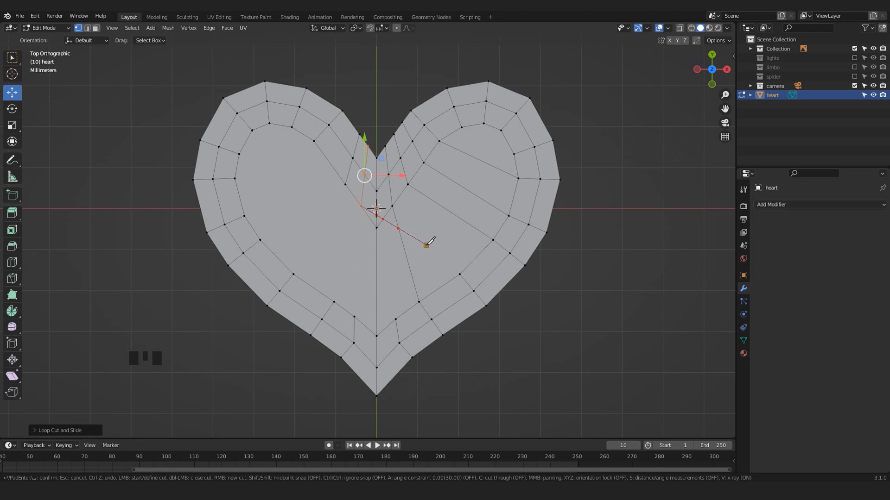
key(ctrl+z)
key(ctrl+shift+z)
key(k)
click(361, 206)
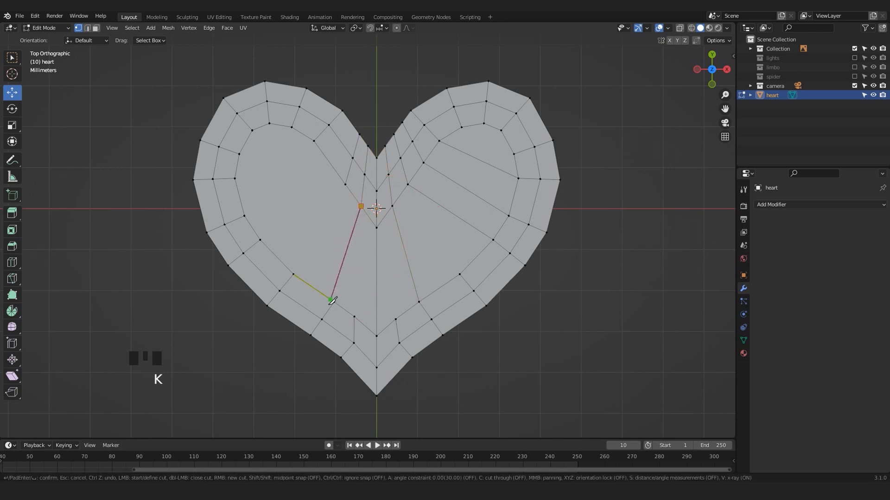
double_click(333, 301)
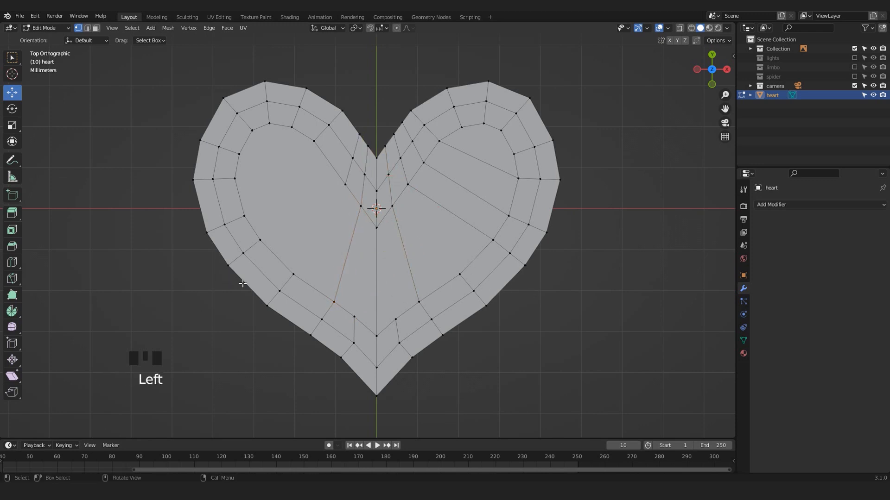
- Knife a V-shaped cut from the right lobe's upper inner border vertex, through the centre line, to the matching left lobe vertex
key(k)
click(501, 130)
click(409, 267)
click(376, 285)
click(346, 257)
double_click(252, 131)
- Knife a second V-shaped cut outside the first, joining the next inner border vertices of both lobes through the centre line
key(k)
click(340, 280)
click(376, 311)
click(415, 287)
click(473, 227)
click(488, 203)
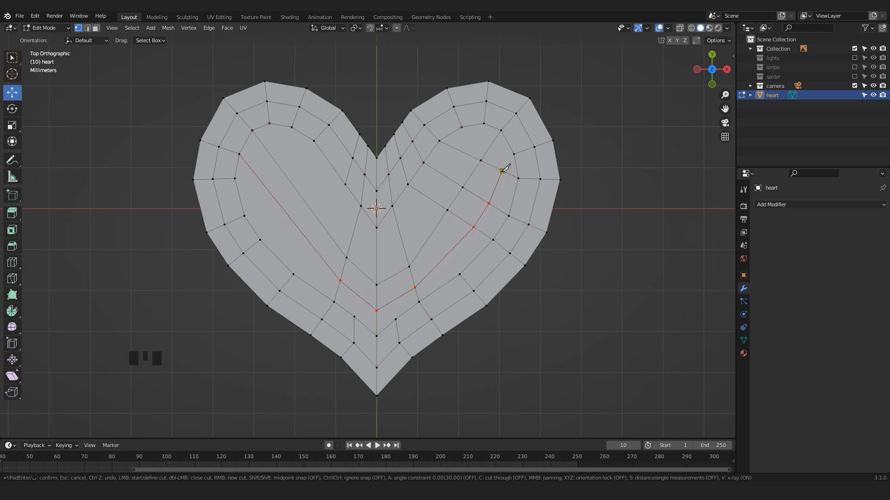
key(Return)
click(636, 124)
- Knife a cut across the upper left lobe from its outermost inner border vertex to the inner border vertex nearer the notch
key(k)
click(235, 179)
key(Escape)
- Loop cut the left border strip below the upper-lobe cut and knife its inner end across to the opposite inner border vertex
key(ctrl+r)
double_click(345, 158)
key(k)
click(329, 162)
click(245, 216)
key(Return)
- Knife a cut from the left lobe's lower inner border vertex to the inner border vertex left of the notch
key(k)
click(259, 240)
click(343, 184)
key(Return)
click(206, 342)
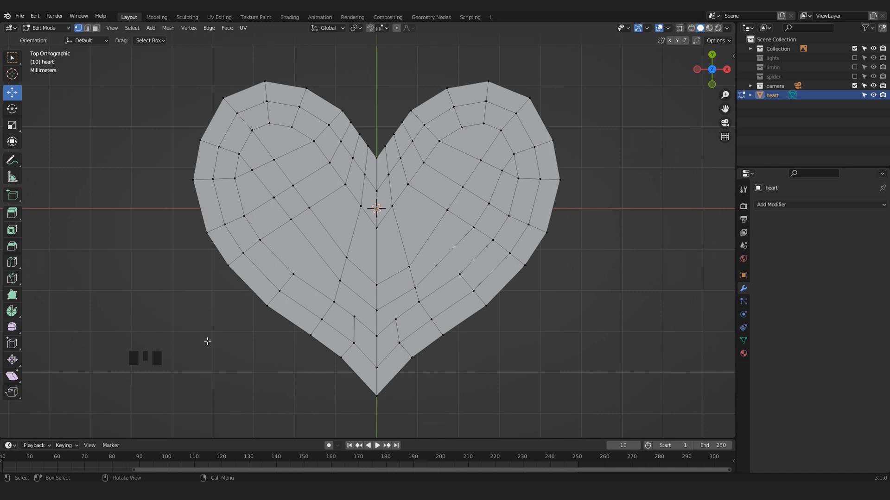
- Loop cut the strip left of the notch and continue the cut to the remaining lower left inner border vertex
key(ctrl+r)
double_click(320, 221)
key(j)
key(k)
- Knife a matching cut from the remaining lower right inner border vertex up through the border strip right of the notch
key(k)
click(459, 274)
click(399, 198)
click(396, 138)
key(Return)
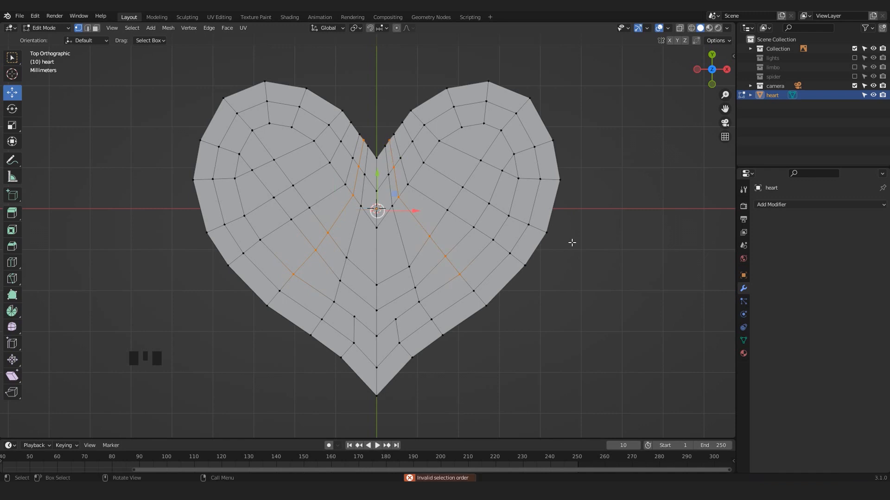
click(566, 256)
scroll(549, 343, down, 2)
scroll(535, 349, up, 2)
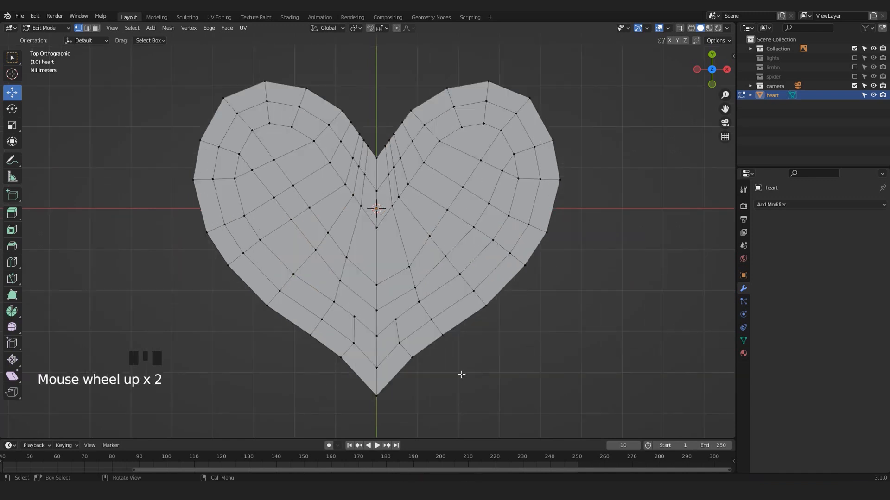
- Try to dissolve the short border edges on both sides of the heart's lower tip, and undo the dissolve
key(2)
click(405, 349)
shift+click(356, 328)
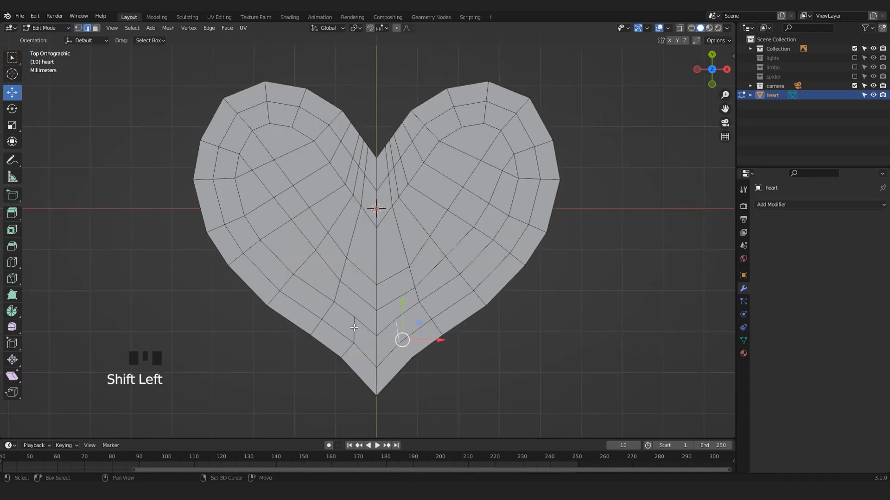
shift+click(354, 328)
shift+click(345, 353)
key(x)
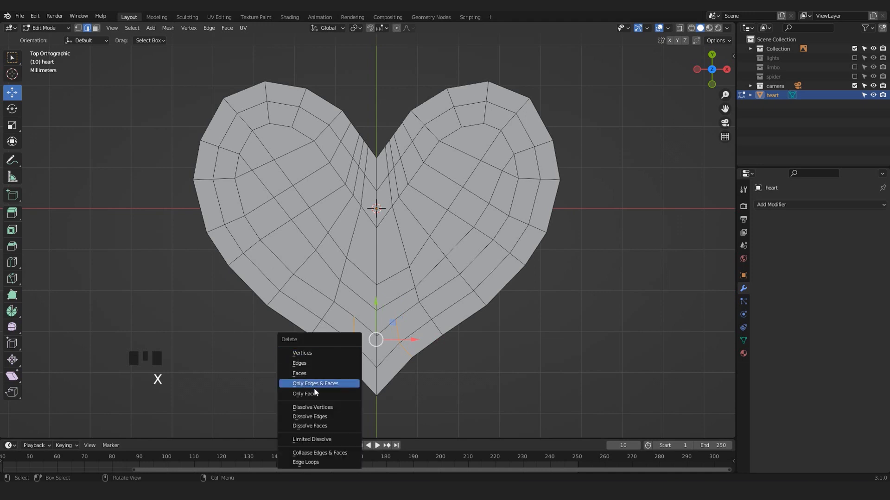
click(345, 416)
scroll(469, 387, down, 2)
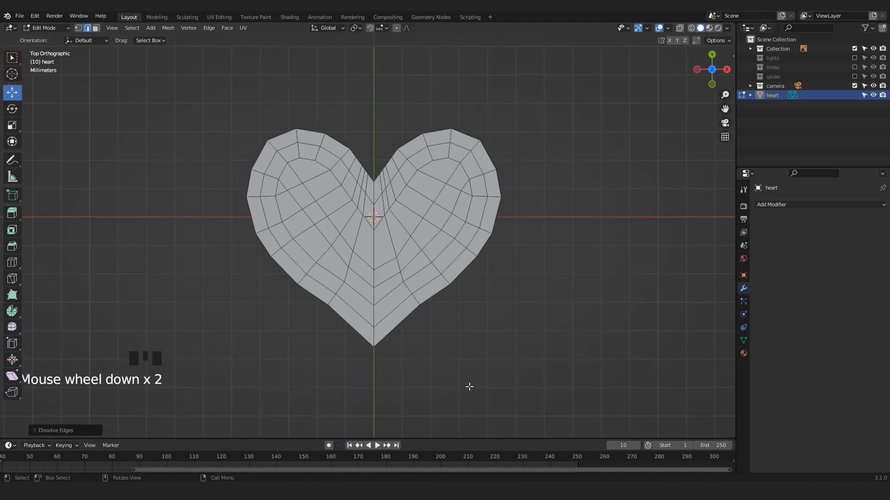
key(ctrl+z)
scroll(469, 386, up, 3)
click(470, 387)
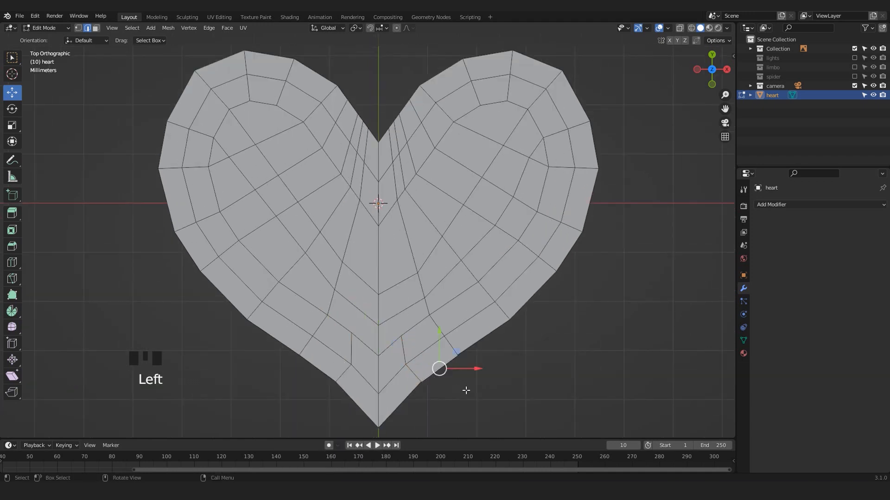
click(464, 389)
click(503, 397)
scroll(504, 394, down, 2)
scroll(476, 338, up, 1)
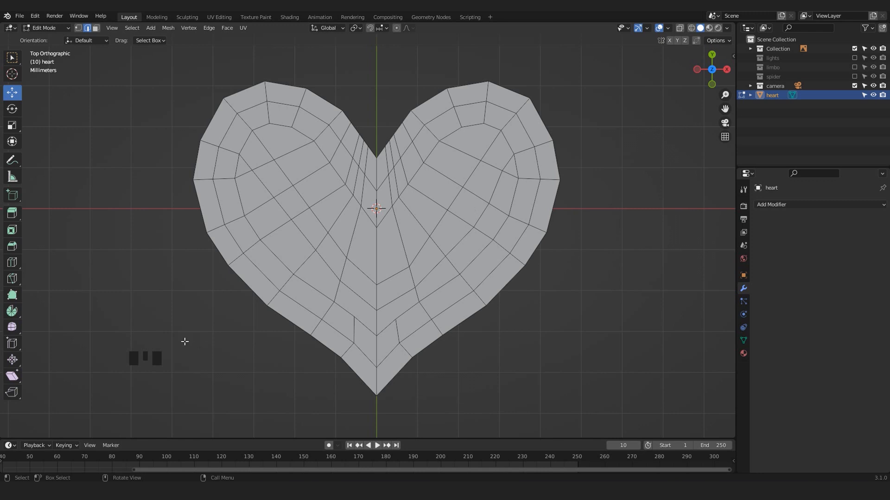
- Switch the heart to Sculpt Mode with the Smooth brush and enable its Wireframe viewport display
click(45, 27)
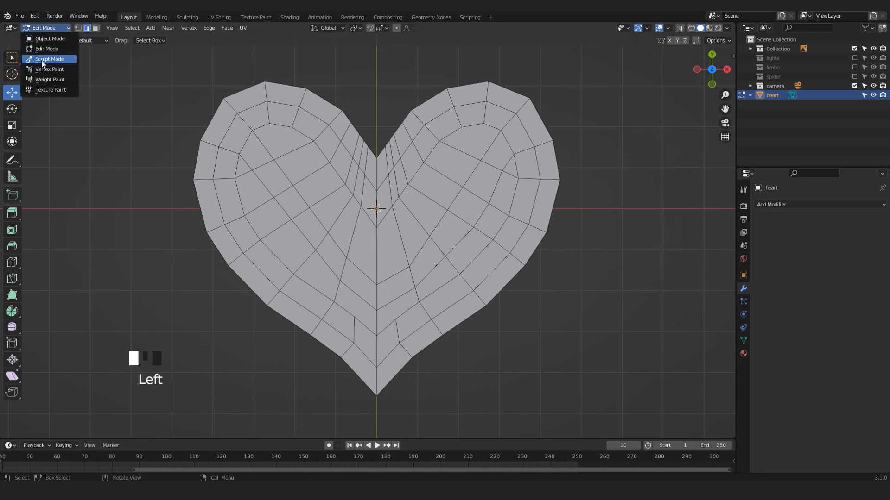
click(42, 59)
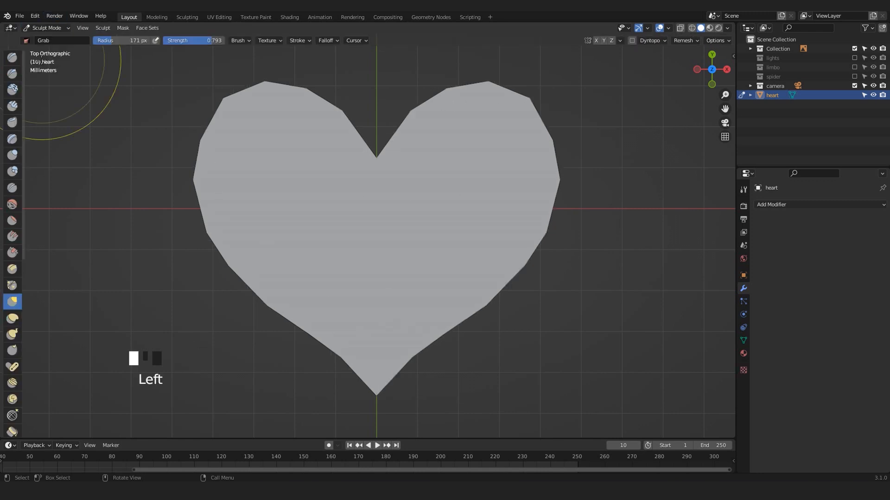
click(9, 208)
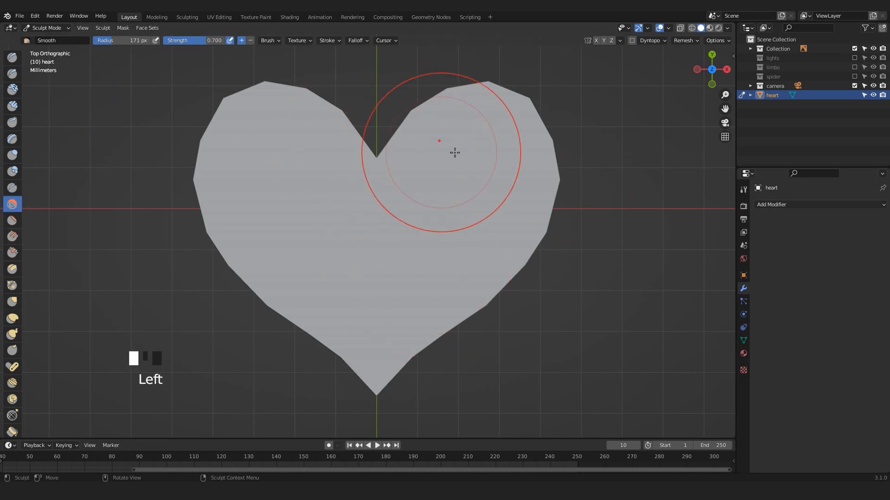
click(743, 276)
scroll(778, 365, down, 7)
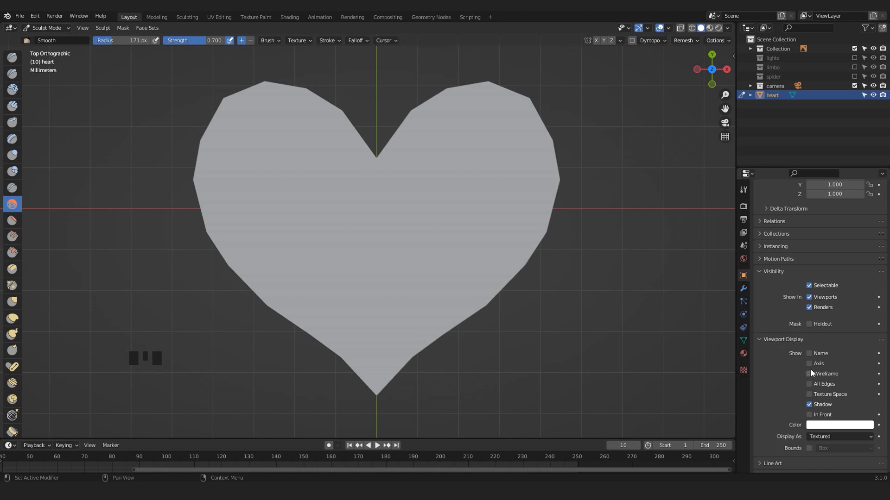
click(809, 372)
- Set the Smooth brush radius to 137 px and its strength to 0.278, undoing the test stroke
key(f)
click(438, 217)
mouse_move(487, 165)
mouse_down()
mouse_move(496, 167)
mouse_move(491, 174)
mouse_up()
key(ctrl+z)
drag(204, 41, 180, 40)
- Smooth the inner edges across both lobes and the centre of the heart, and return to Edit Mode
mouse_move(262, 169)
mouse_down()
mouse_move(341, 214)
mouse_move(265, 178)
mouse_move(341, 284)
mouse_move(423, 240)
mouse_move(485, 189)
mouse_move(439, 201)
mouse_move(403, 272)
mouse_move(384, 227)
mouse_move(411, 190)
mouse_up()
drag(418, 180, 415, 174)
drag(412, 177, 319, 228)
drag(315, 223, 287, 178)
mouse_move(279, 161)
mouse_down()
mouse_move(370, 199)
mouse_move(516, 139)
mouse_move(403, 304)
mouse_move(326, 262)
mouse_up()
scroll(461, 308, down, 4)
scroll(461, 308, up, 2)
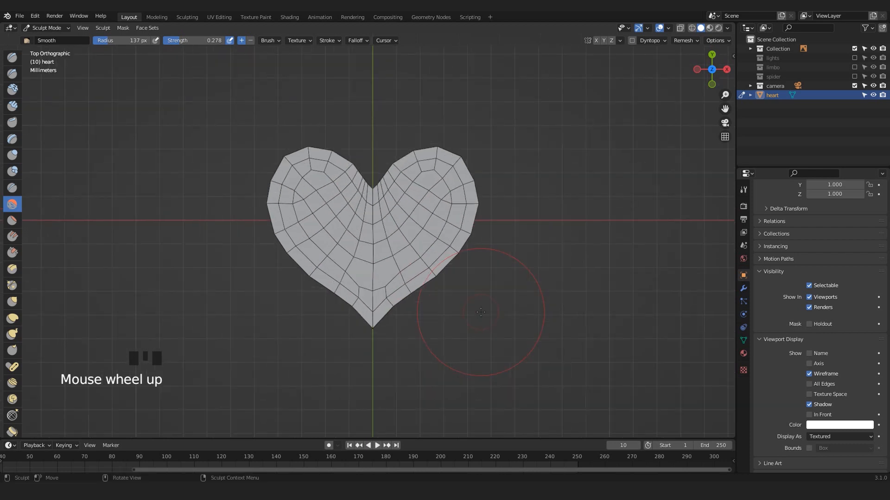
click(48, 29)
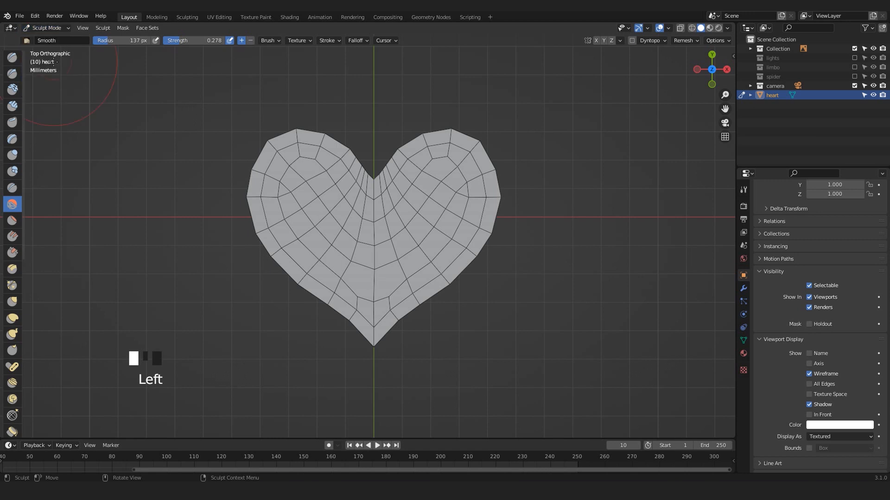
scroll(314, 238, up, 1)
scroll(313, 239, up, 1)
click(46, 28)
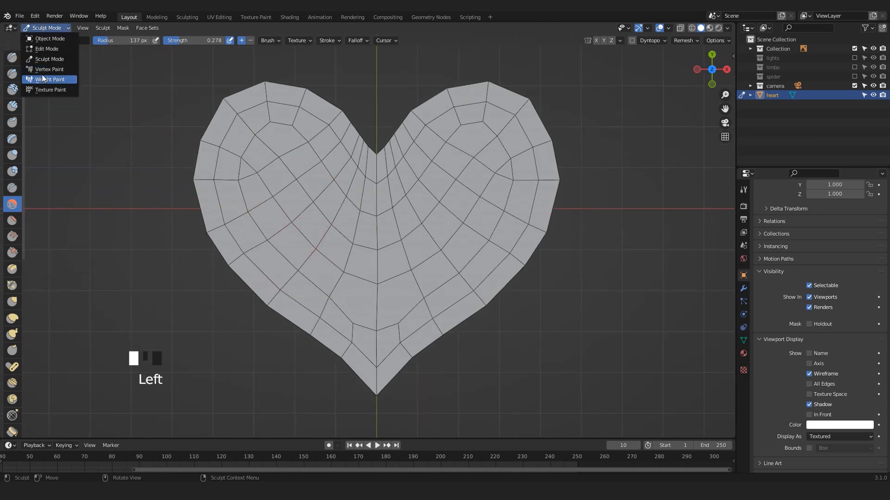
click(47, 48)
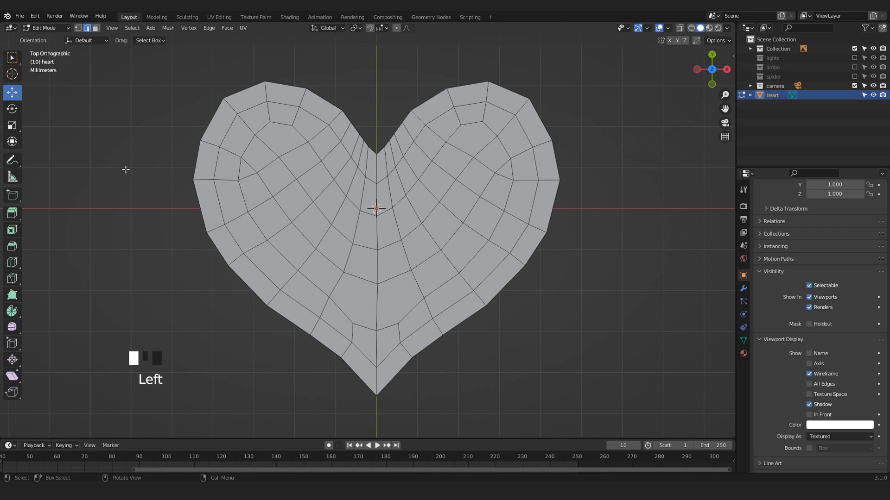
- Add a loop cut on each side of the centre line and knife the right one down to the vertex beside the lower tip
key(ctrl+r)
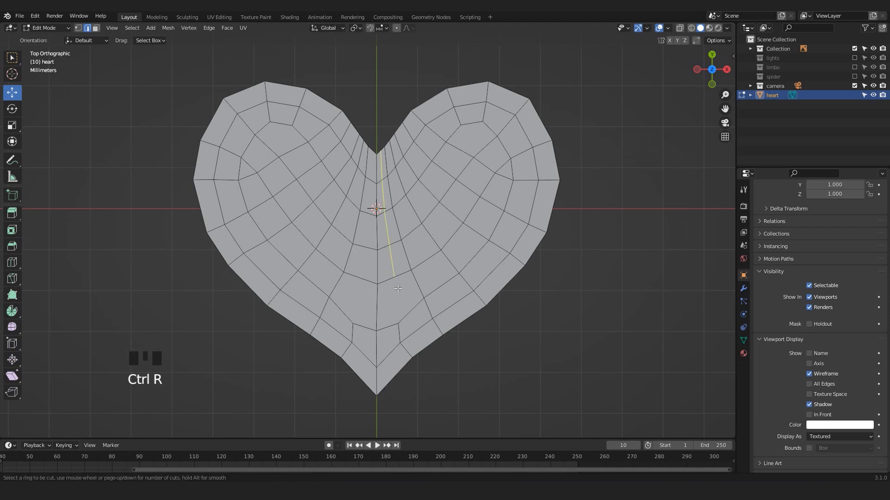
click(393, 285)
key(ctrl+r)
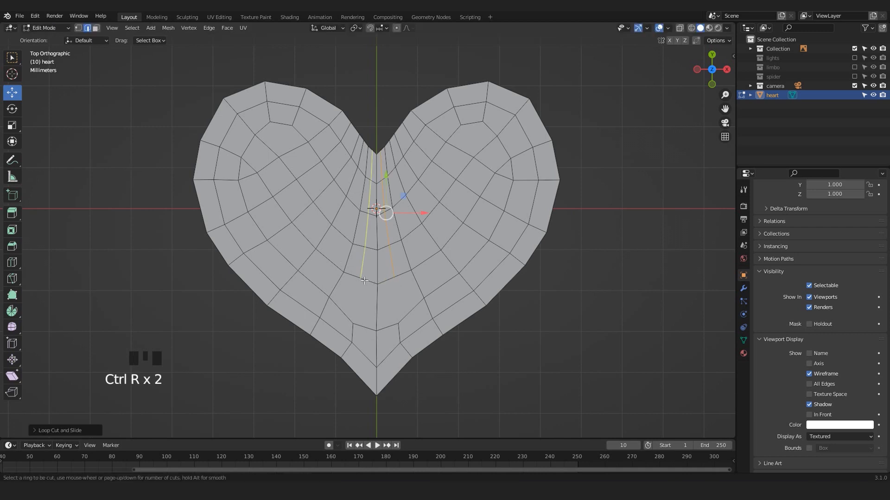
scroll(370, 281, up, 1)
key(k)
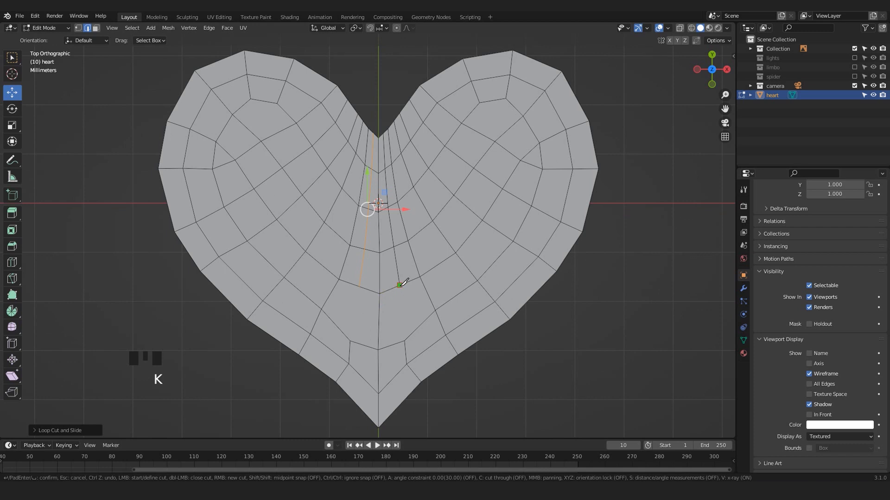
key(Return)
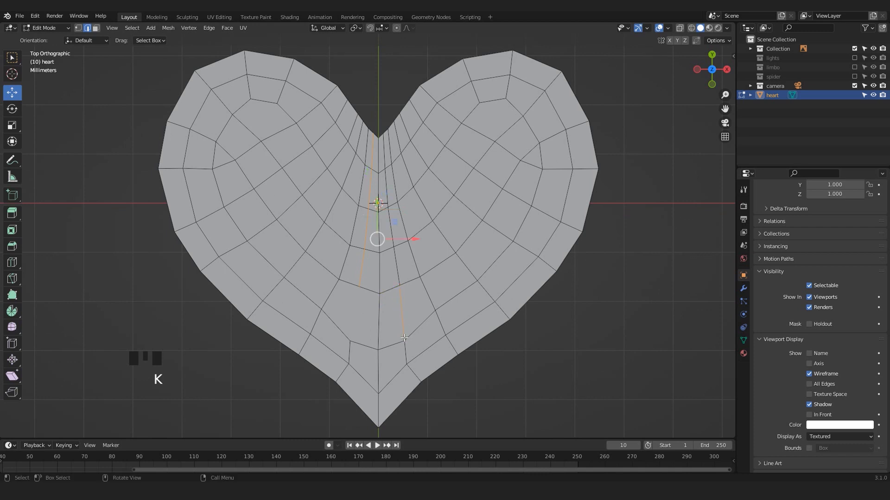
- Knife the loop on the left of the centre line down to the vertex beside the heart's lower tip
key(l)
click(528, 349)
key(k)
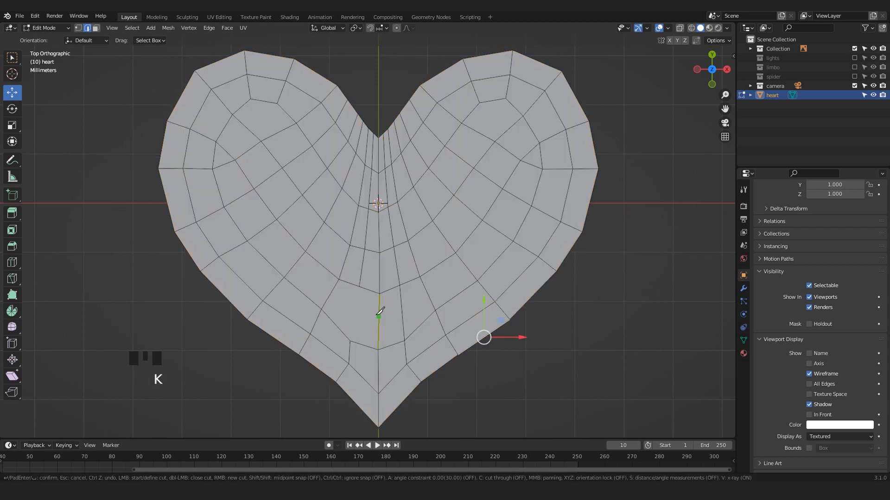
click(360, 287)
click(350, 342)
key(Return)
click(588, 383)
scroll(530, 348, down, 4)
scroll(455, 322, up, 2)
scroll(453, 322, up, 1)
- Even out the new cuts near the heart's centre with the Smooth brush in Sculpt Mode and return to Object Mode
click(38, 28)
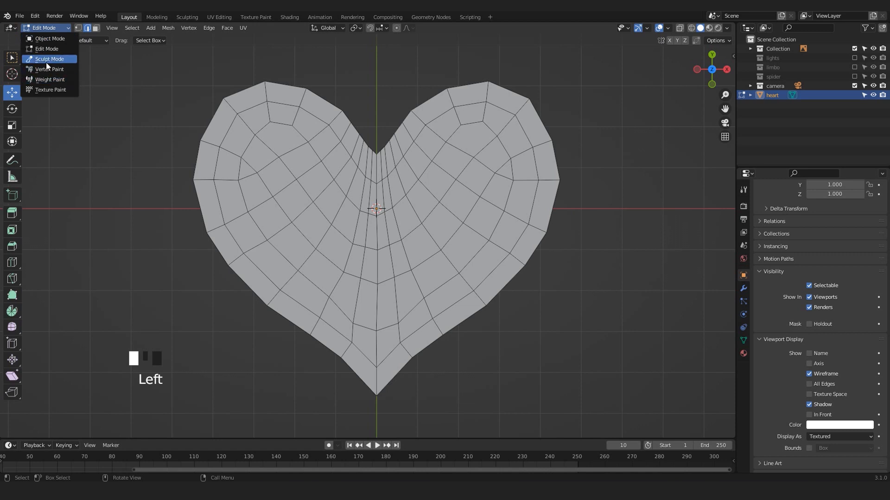
click(41, 59)
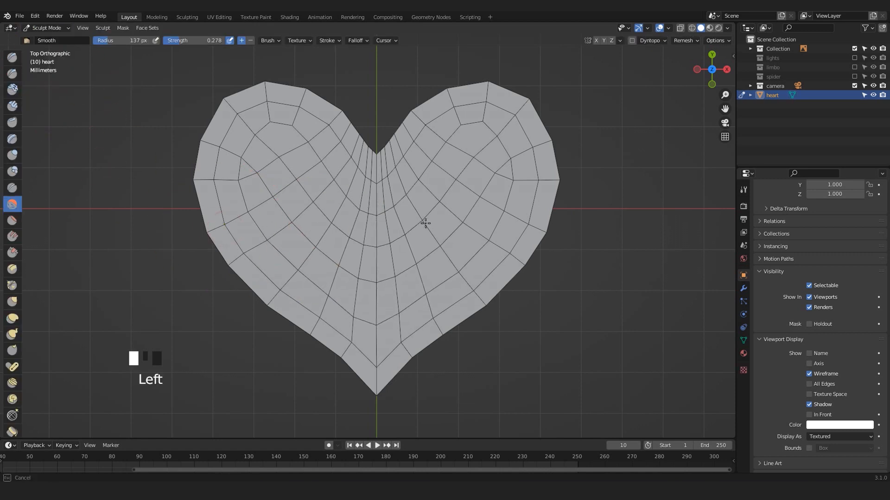
scroll(320, 243, down, 2)
click(27, 29)
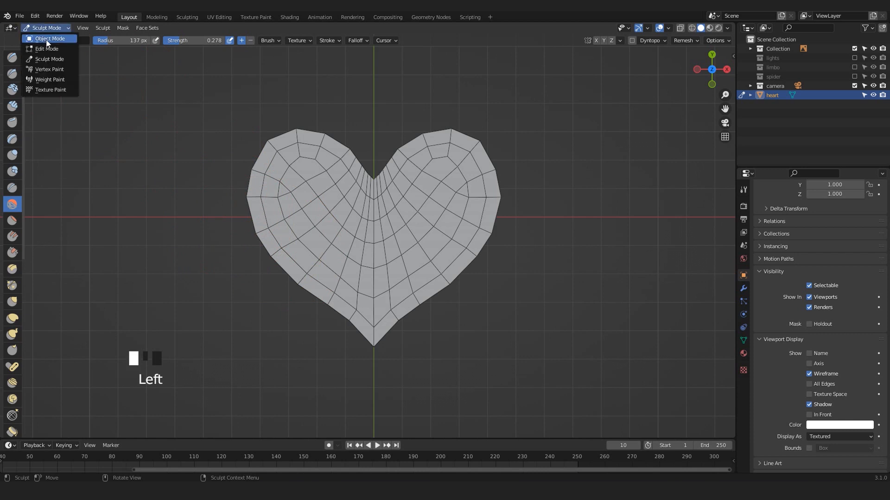
click(46, 40)
- Examine the heart's finished quad topology from several angles
click(445, 317)
middle_drag(445, 317, 399, 272)
scroll(399, 272, up, 2)
scroll(399, 272, down, 2)
mouse_move(356, 230)
middle_down()
mouse_move(393, 262)
mouse_move(341, 221)
middle_up()
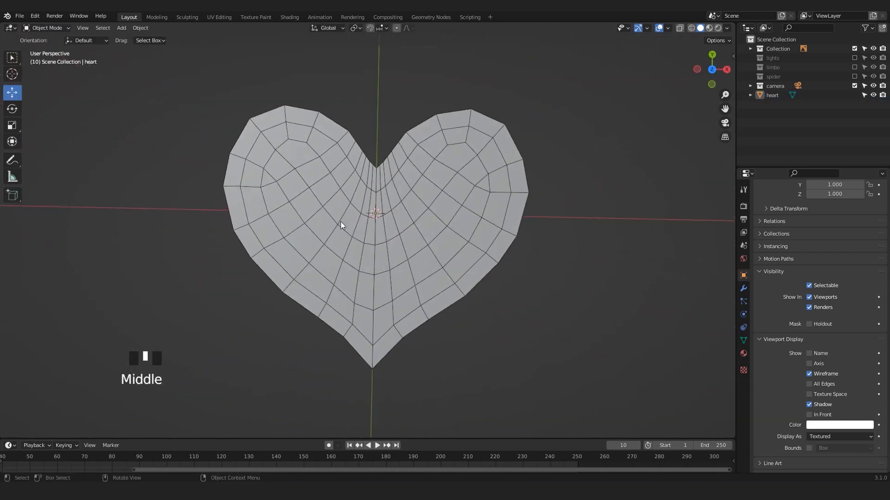
scroll(425, 321, up, 1)
middle_drag(448, 343, 480, 304)
scroll(480, 304, down, 1)
middle_drag(406, 253, 424, 316)
- Turn off the heart's Wireframe viewport display and add a Wireframe modifier to it
click(431, 262)
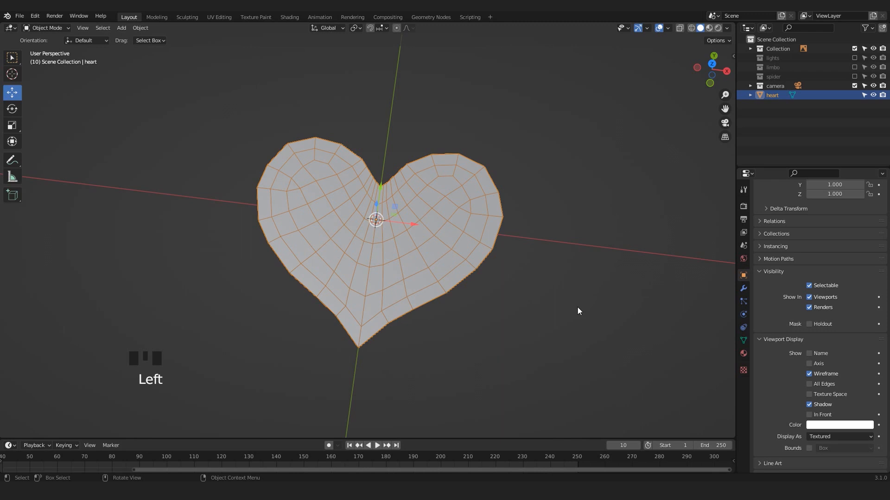
click(808, 374)
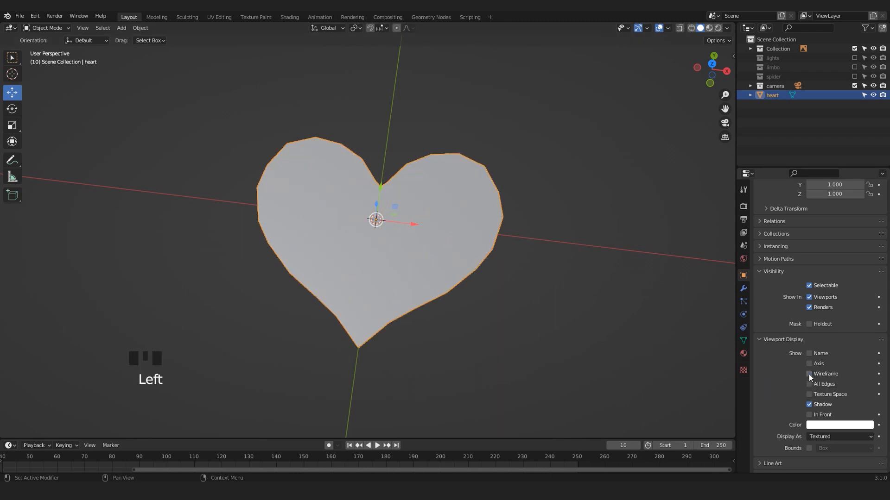
click(744, 289)
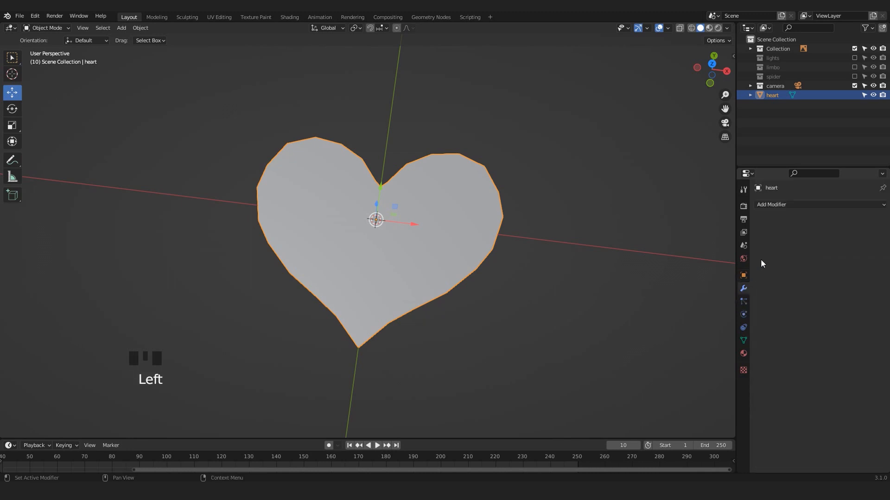
click(786, 206)
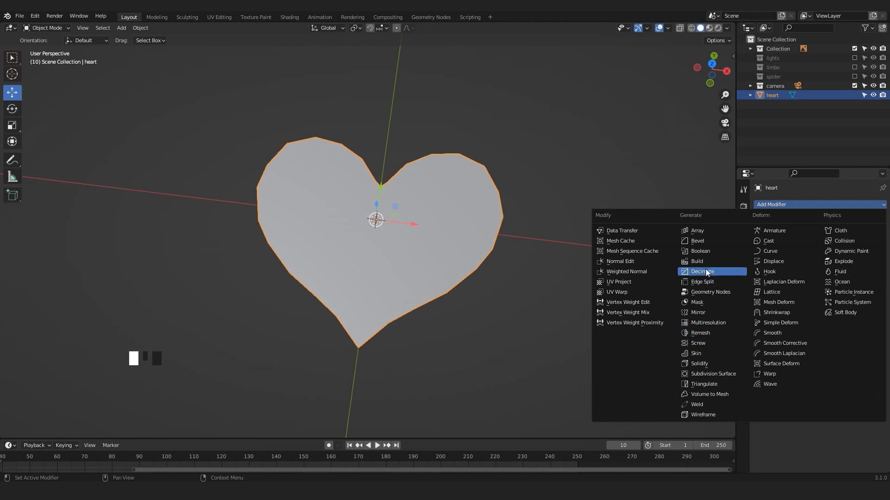
click(699, 416)
- Reduce the Wireframe modifier's thickness to 0.001 m and set the heart's origin
scroll(511, 314, down, 4)
middle_drag(512, 313, 427, 254)
scroll(435, 260, up, 2)
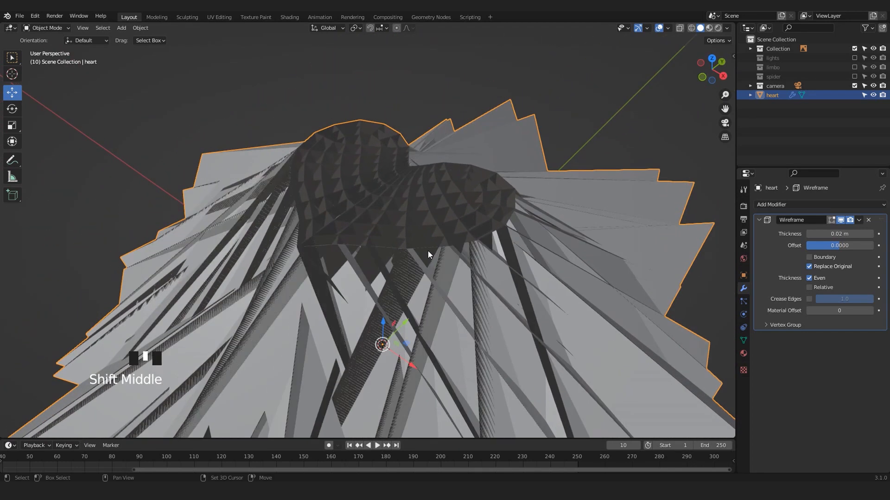
click(401, 211)
click(400, 212)
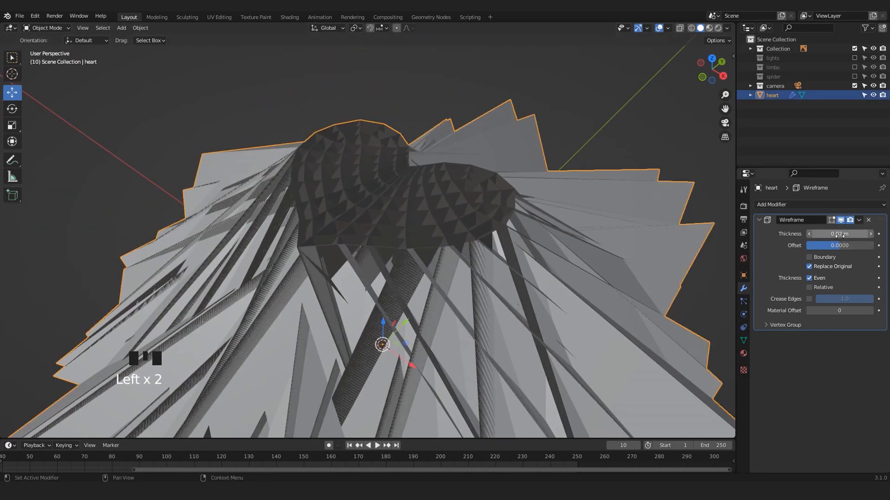
drag(833, 235, 804, 234)
middle_drag(515, 357, 502, 345)
shift+middle_drag(501, 345, 446, 227)
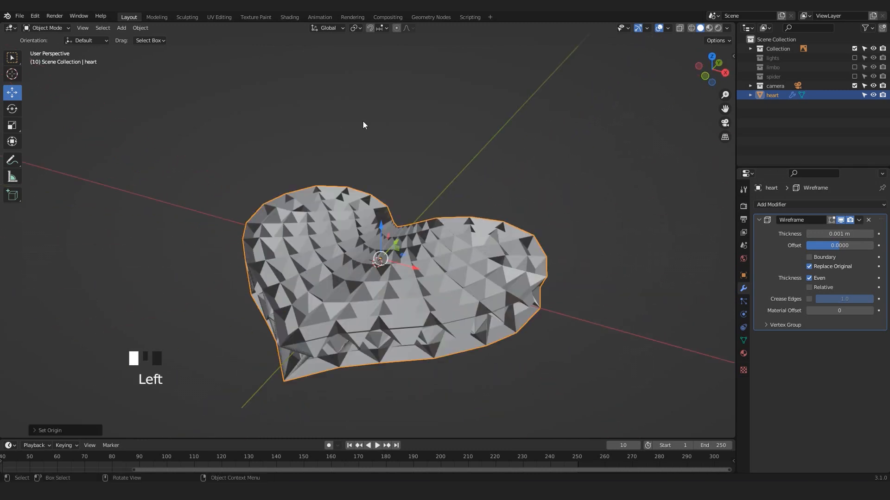
click(363, 124)
click(484, 252)
- Set the Wireframe modifier's thickness to 0.0001 m
click(840, 234)
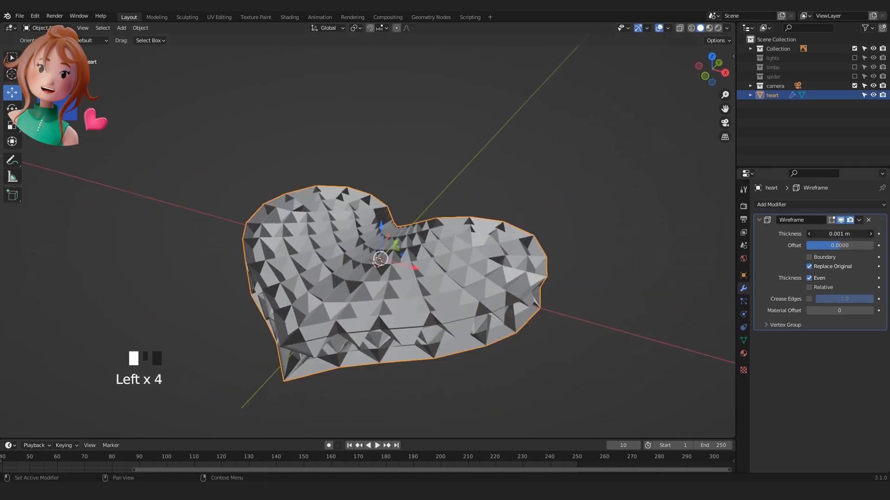
click(821, 235)
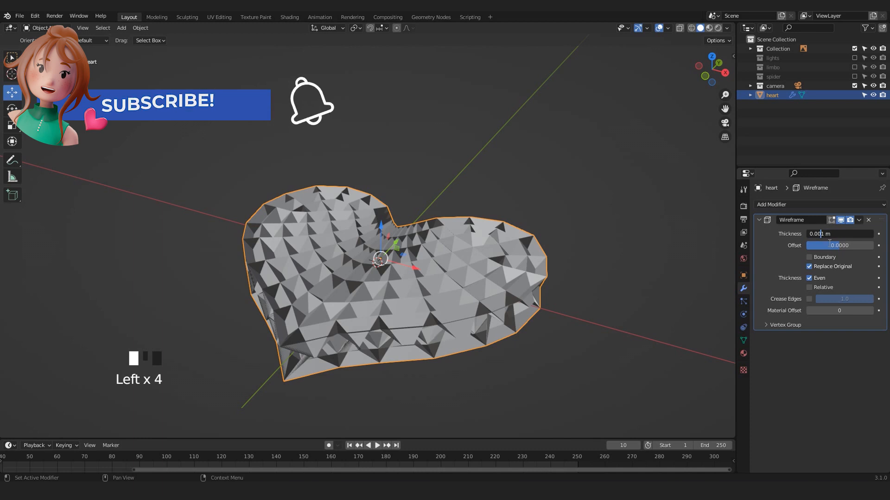
text(0)
key(Return)
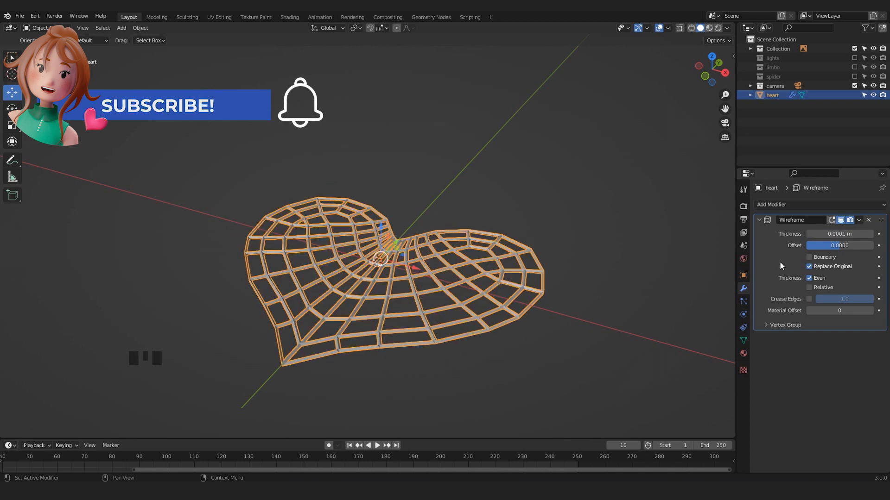
- Examine the heart's thin wireframe strands from several angles
click(407, 214)
middle_drag(407, 214, 429, 294)
middle_drag(441, 249, 457, 294)
click(457, 294)
scroll(457, 295, down, 2)
click(482, 321)
click(459, 256)
middle_drag(460, 255, 413, 257)
scroll(412, 257, down, 2)
scroll(349, 216, down, 2)
- Scale the wireframe heart up uniformly in two passes, undoing the first attempt
key(s)
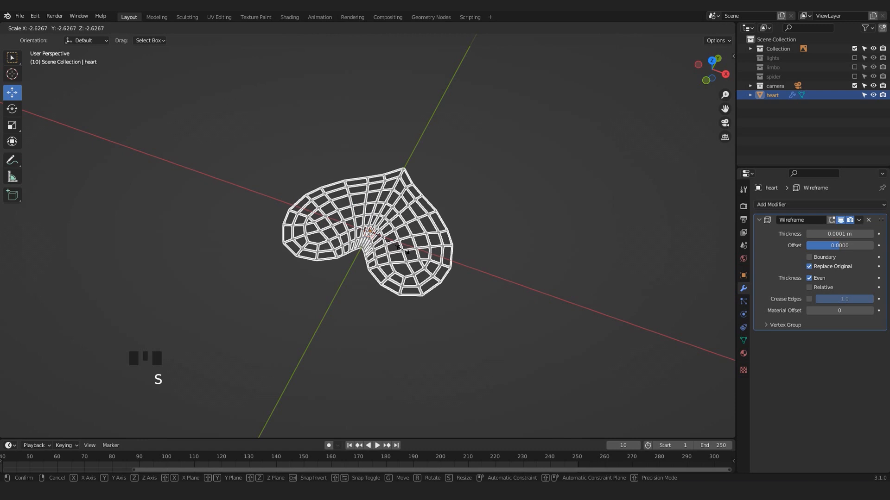
key(ctrl+z)
scroll(372, 261, down, 2)
key(s)
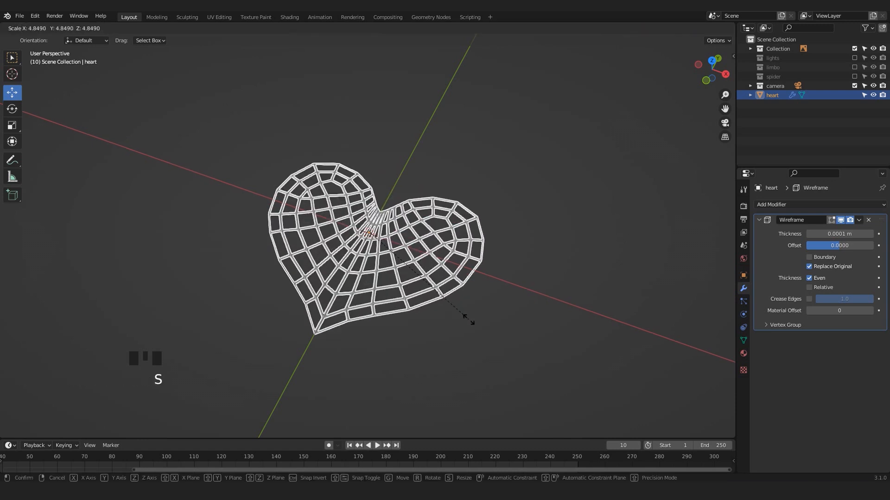
click(540, 377)
scroll(488, 308, down, 7)
middle_drag(488, 307, 443, 262)
key(s)
click(448, 208)
middle_drag(448, 209, 451, 242)
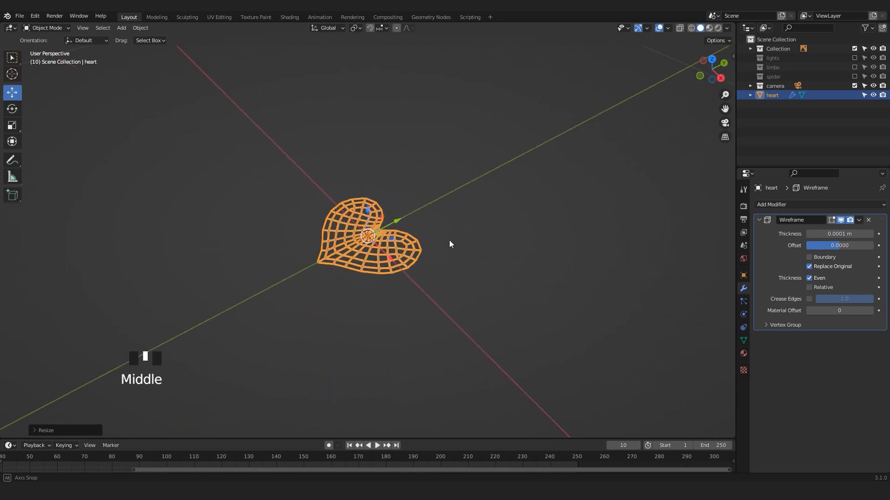
- Enable the spider collection in the scene and collapse its object list
click(458, 220)
scroll(435, 194, down, 2)
shift+middle_drag(435, 194, 518, 186)
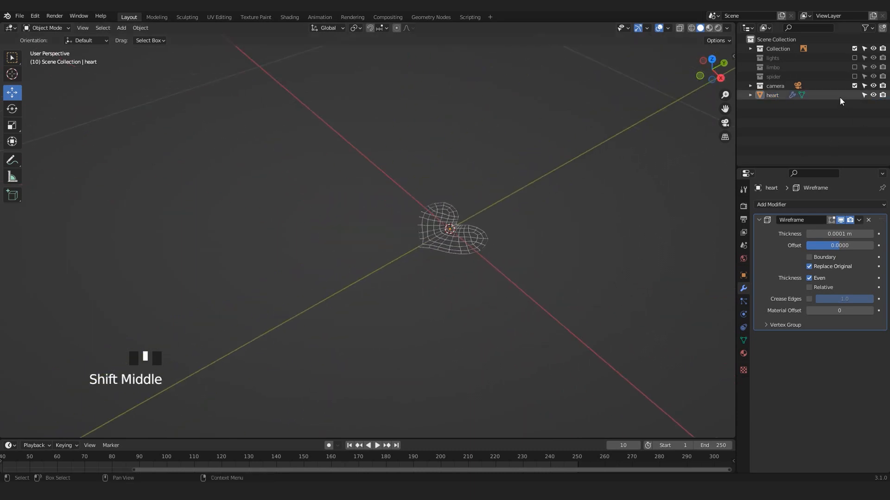
click(854, 77)
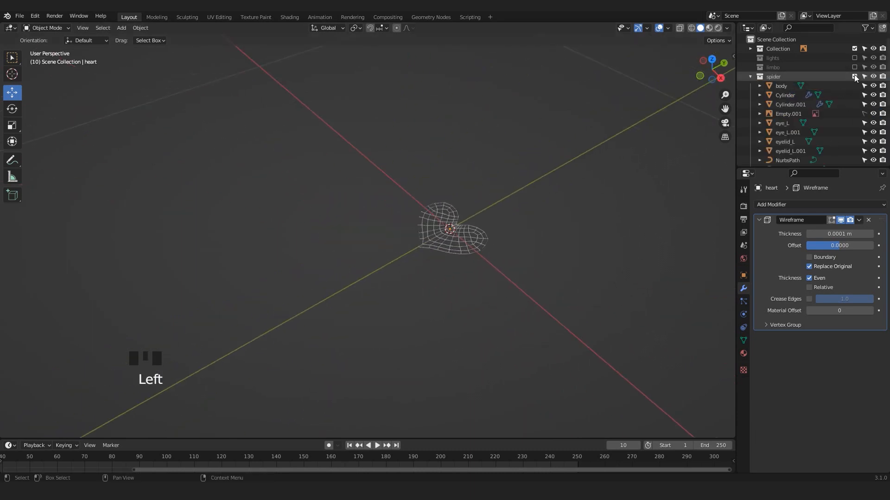
click(750, 77)
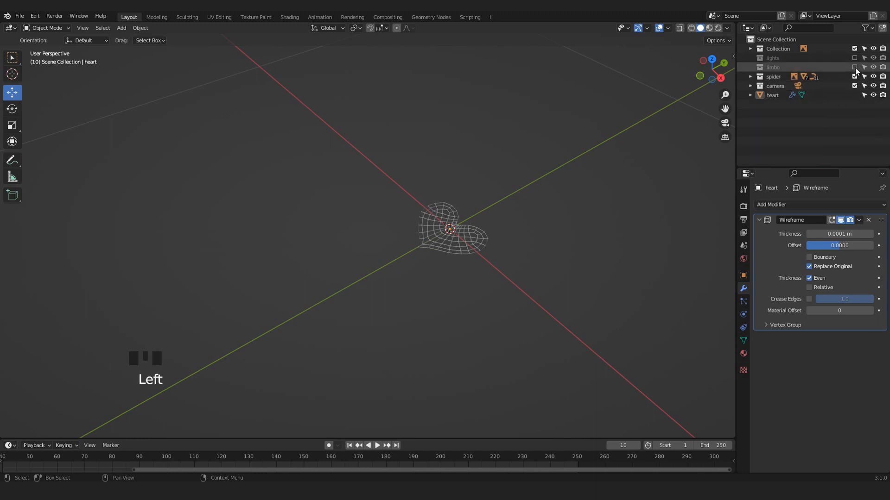
- Scale the heart up to roughly the spider's size and move it along Y toward the spider
scroll(435, 196, down, 10)
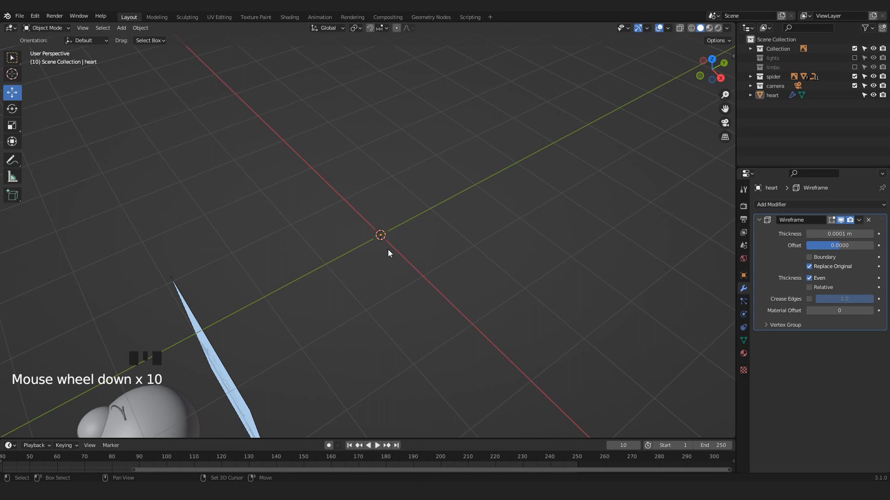
shift+middle_drag(388, 250, 445, 192)
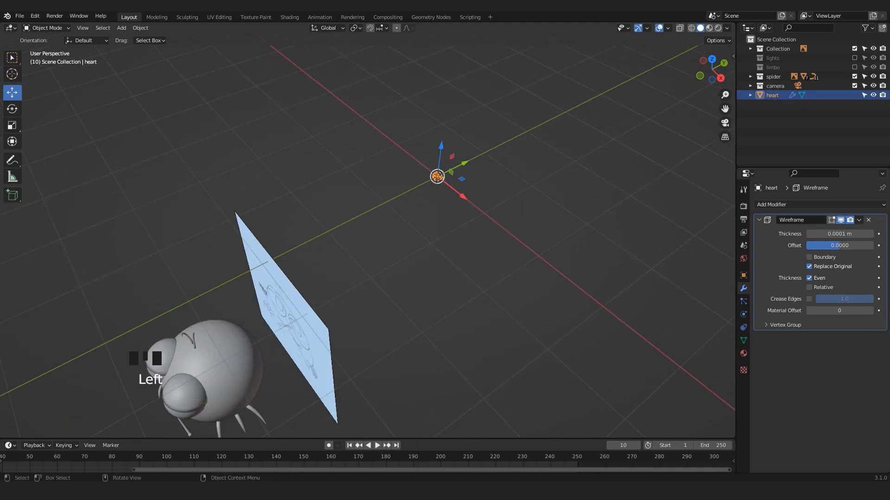
key(s)
click(477, 201)
scroll(477, 202, down, 5)
middle_drag(477, 202, 445, 204)
drag(434, 209, 397, 219)
middle_drag(299, 288, 300, 261)
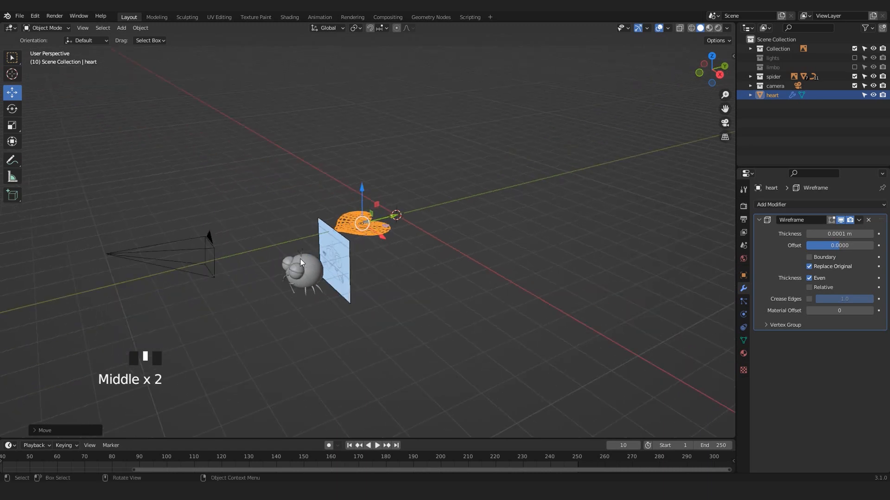
scroll(300, 261, up, 5)
- Delete the Empty.001 reference image from the spider collection
middle_drag(304, 299, 353, 276)
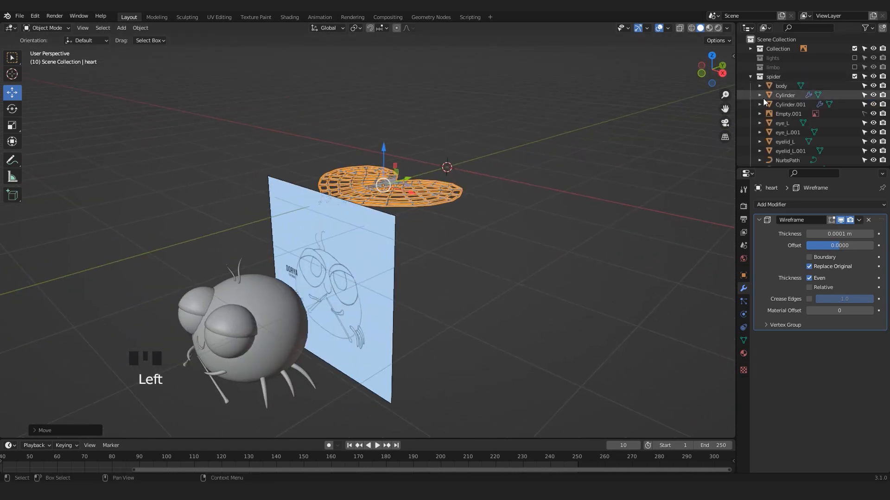
click(786, 116)
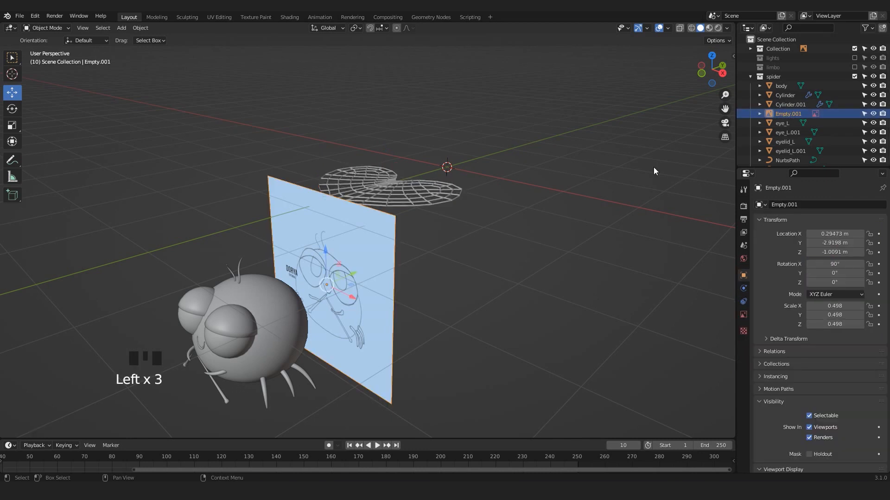
click(349, 273)
key(Delete)
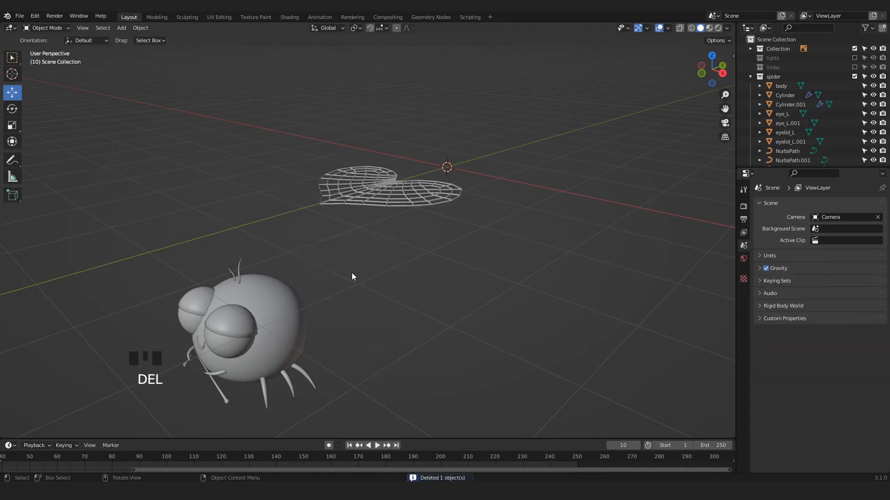
- In the right orthographic view, lower the heart to the spider's height behind its body and tilt it backward
scroll(349, 179, down, 3)
click(365, 204)
key(KP_3)
scroll(385, 213, up, 2)
shift+middle_drag(385, 213, 440, 206)
scroll(549, 129, up, 2)
key(g)
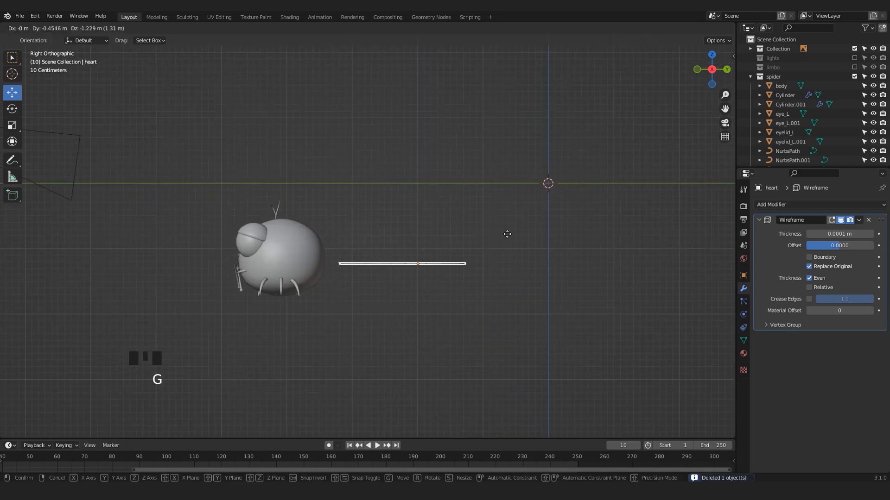
click(496, 264)
key(r)
click(512, 226)
- Tilt the heart more steeply and move it up and closer to the spider's back
key(g)
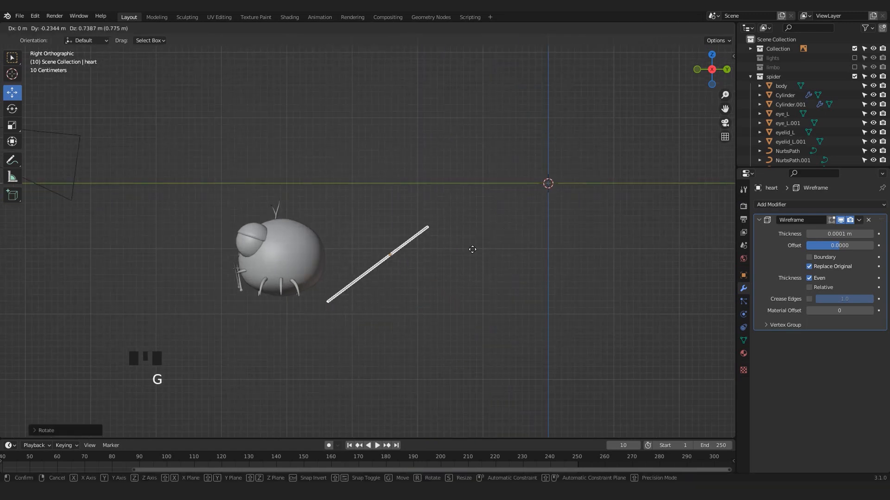
click(472, 234)
key(r)
key(g)
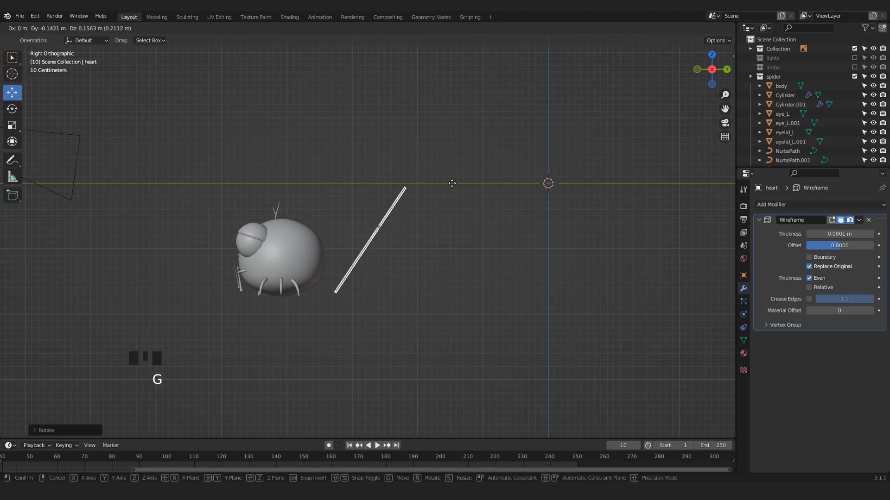
click(435, 189)
- Shift the heart along X to one side of the spider and rotate it in top view
middle_drag(436, 188, 416, 280)
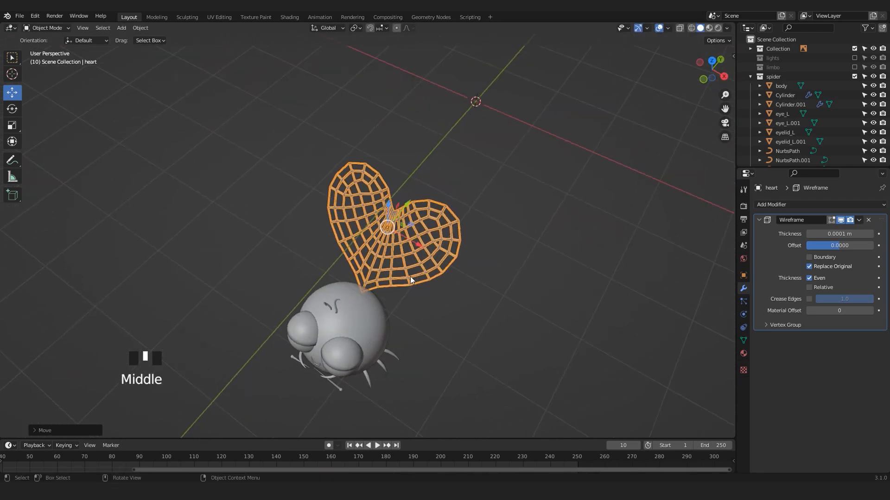
drag(416, 244, 463, 262)
middle_drag(438, 270, 456, 293)
key(KP_7)
key(r)
click(499, 273)
- In camera view, reduce the camera's focal length to about 83 mm and increase its horizontal shift
key(KP_0)
click(411, 154)
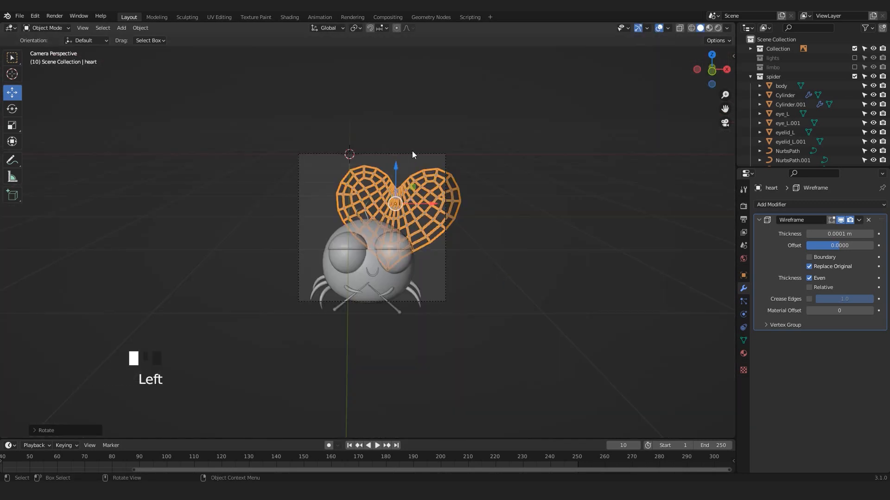
scroll(412, 154, up, 1)
click(744, 315)
scroll(440, 290, up, 1)
drag(853, 249, 831, 250)
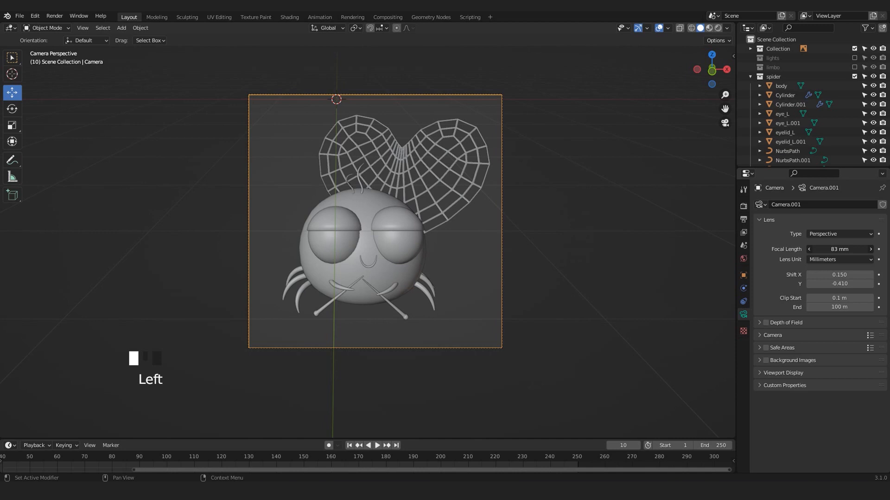
click(866, 277)
- Scale the heart down slightly and move it along X to the spider's upper right within the camera frame
click(468, 180)
drag(419, 166, 458, 166)
key(s)
click(510, 147)
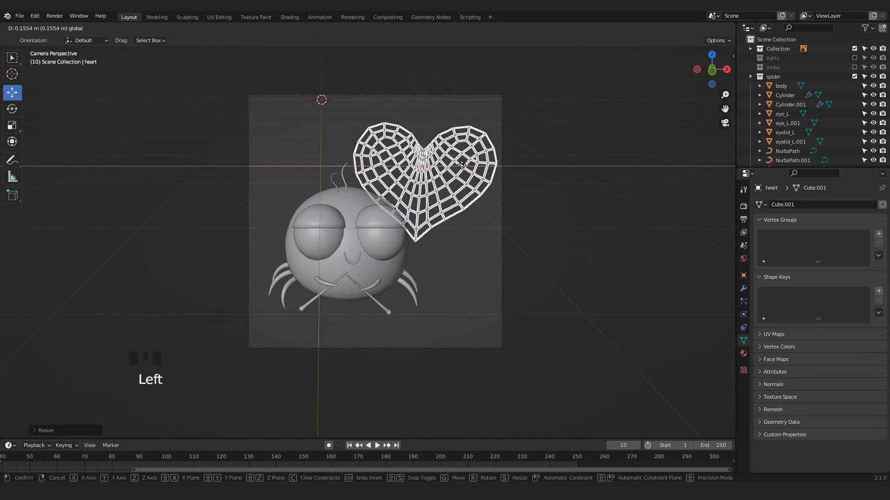
click(435, 249)
scroll(435, 249, up, 4)
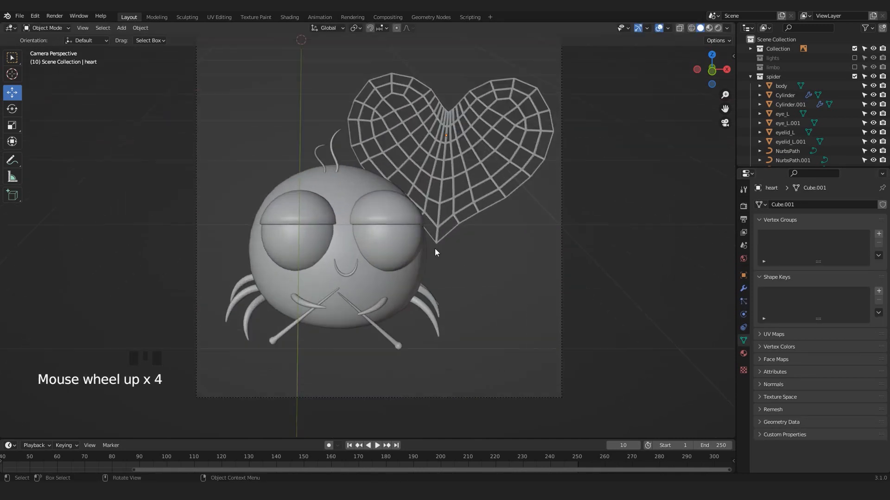
- Examine the heart web's placement relative to the spider in camera view, near its pointed tip and overall
shift+middle_drag(435, 249, 445, 274)
click(454, 265)
shift+middle_drag(460, 331, 452, 292)
scroll(454, 285, up, 1)
shift+middle_drag(465, 207, 467, 236)
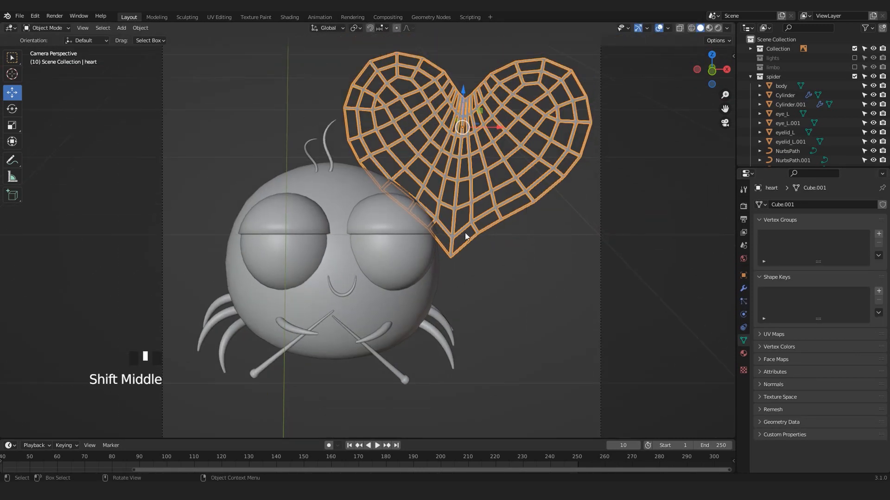
click(482, 270)
scroll(459, 198, down, 2)
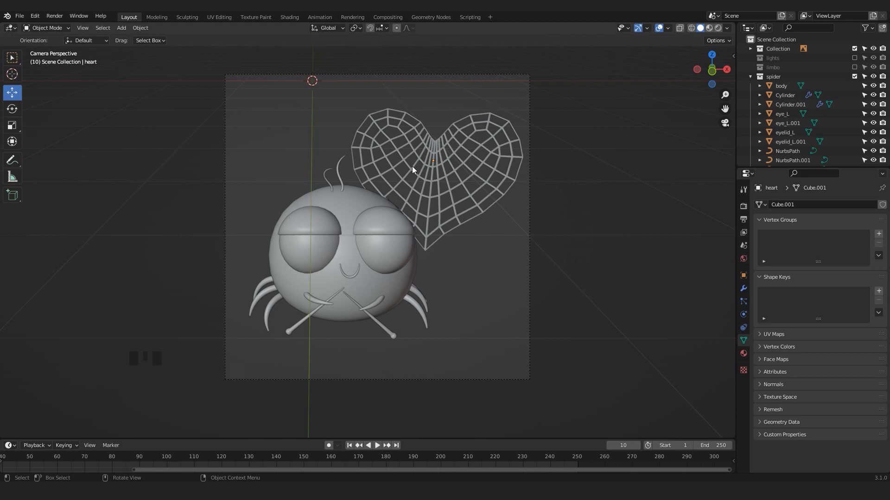
scroll(430, 244, up, 2)
scroll(408, 269, down, 1)
scroll(370, 331, up, 1)
shift+middle_drag(393, 361, 401, 338)
scroll(401, 338, up, 1)
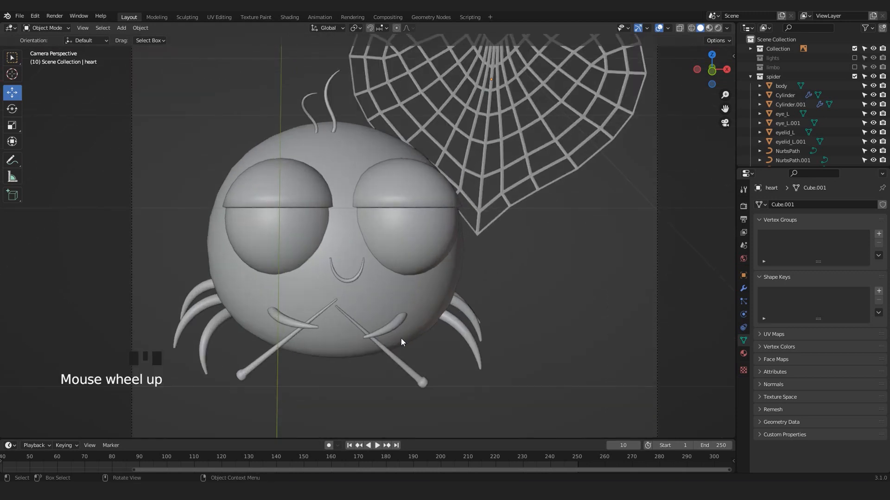
scroll(408, 329, down, 2)
click(485, 202)
shift+middle_drag(487, 234, 482, 235)
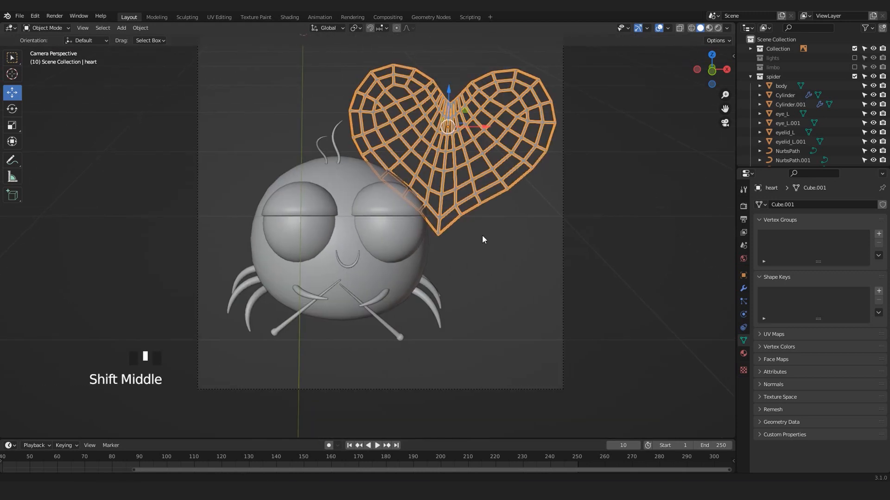
scroll(464, 234, up, 3)
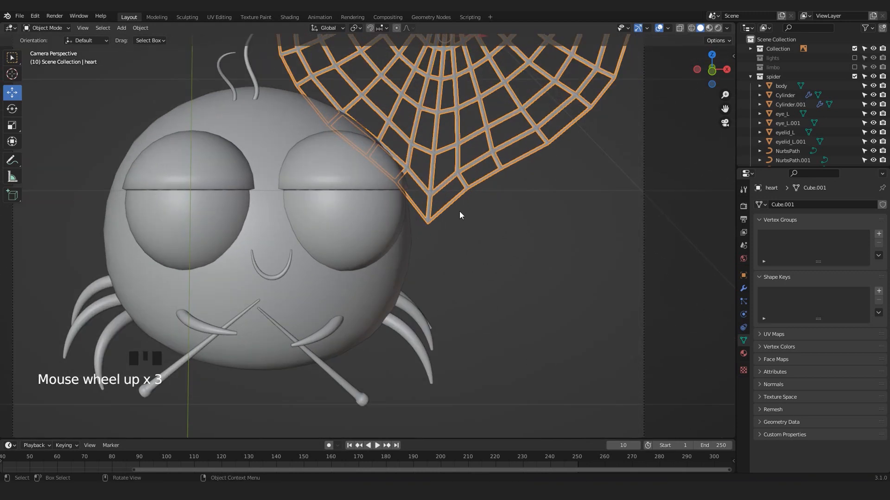
- Snap the 3D cursor to the heart mesh's outer-edge vertex just beside its bottom tip
key(Tab)
scroll(470, 206, down, 4)
scroll(433, 201, up, 1)
shift+middle_drag(433, 201, 432, 227)
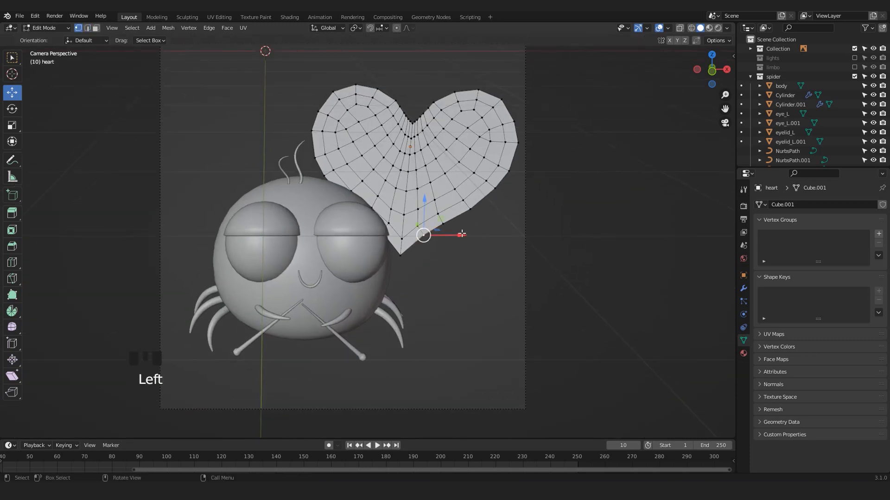
scroll(462, 234, up, 3)
scroll(411, 249, up, 2)
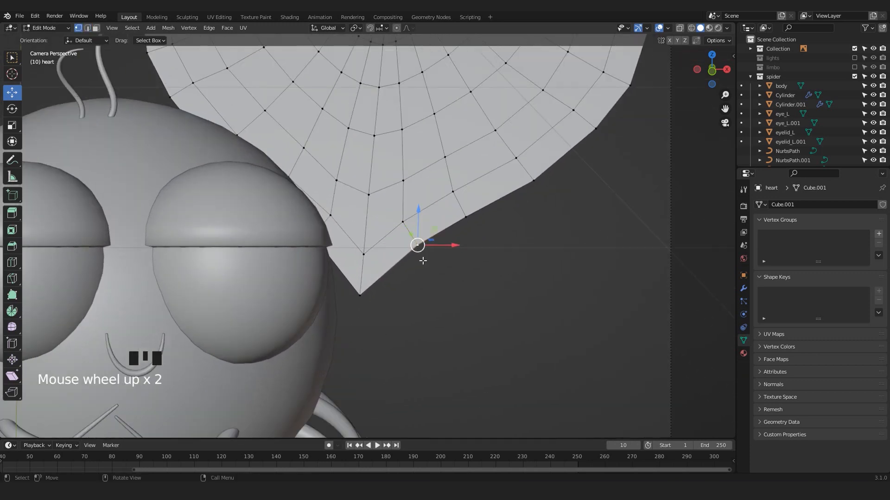
key(shift+s)
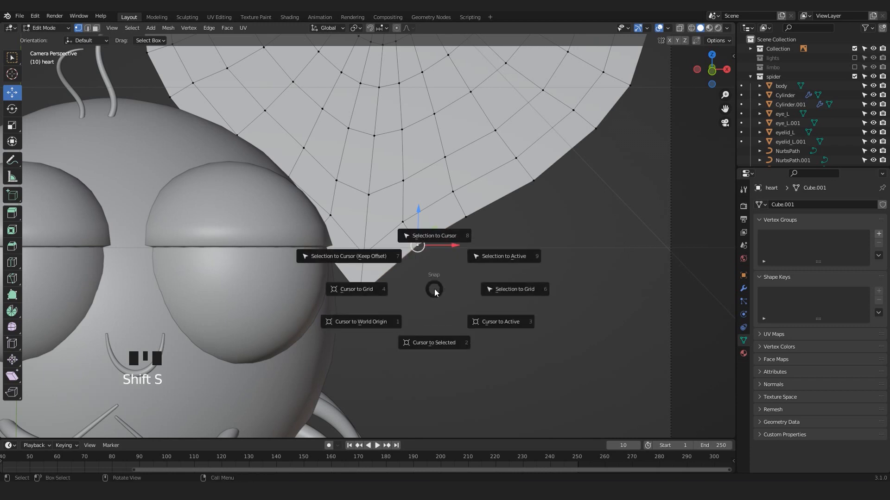
click(426, 344)
key(Tab)
scroll(435, 292, down, 3)
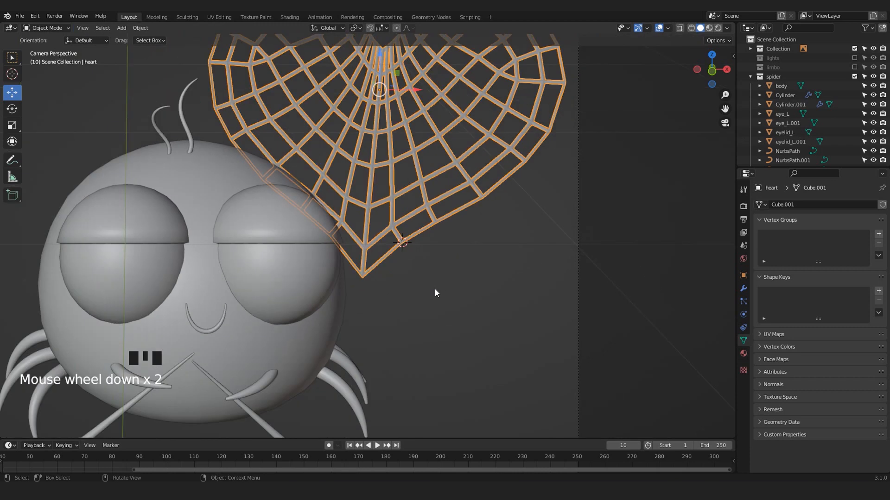
- Add a Path curve at the 3D cursor, scale it down and set its bevel depth to 0.05 m
key(shift+a)
mouse_move(409, 299)
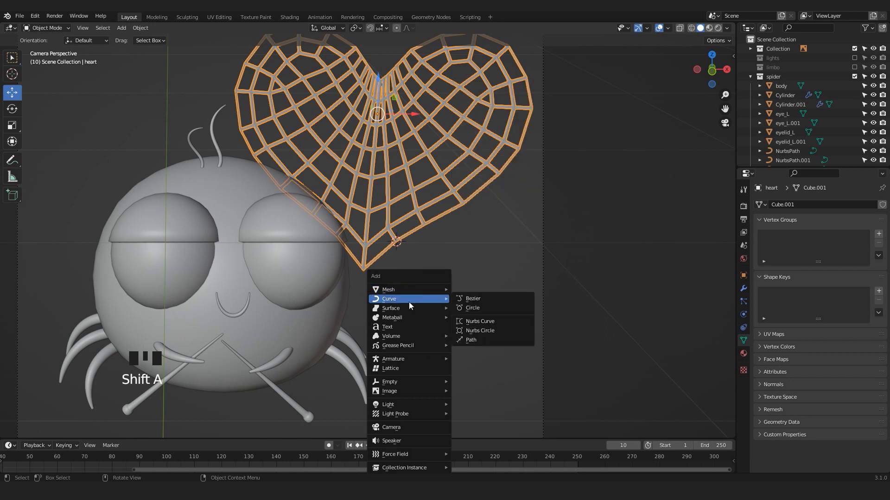
click(467, 341)
key(s)
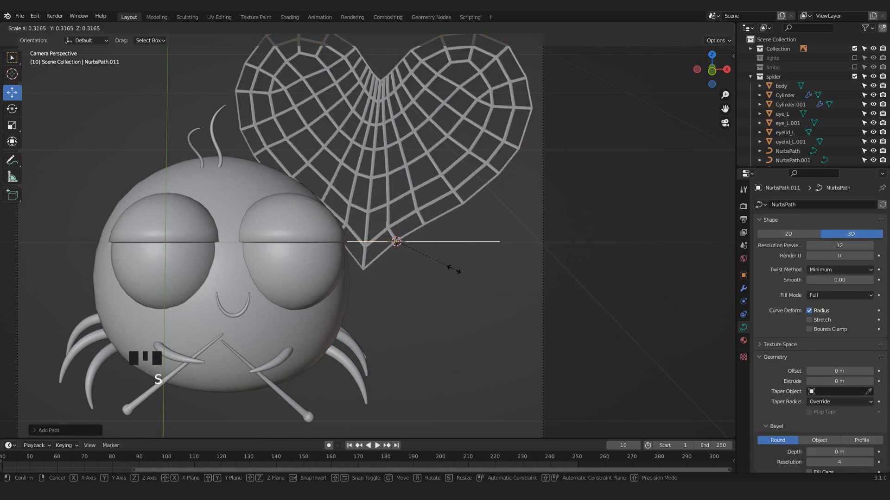
click(424, 258)
scroll(804, 411, down, 2)
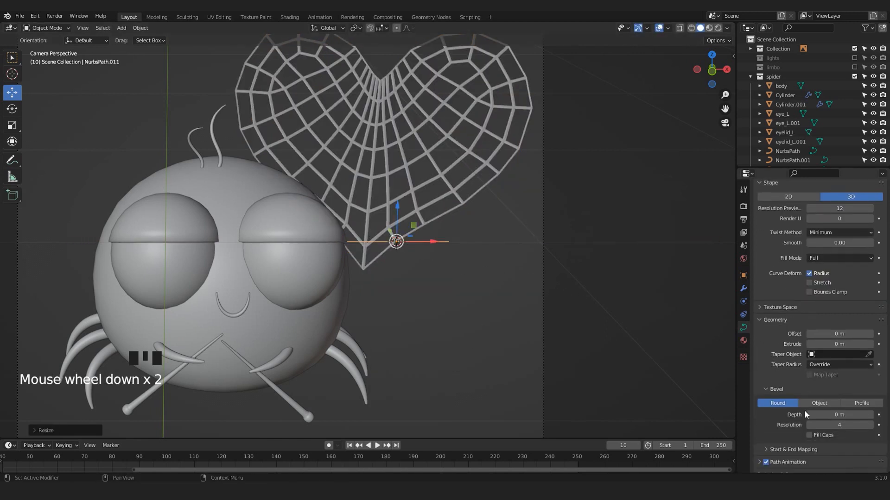
click(827, 414)
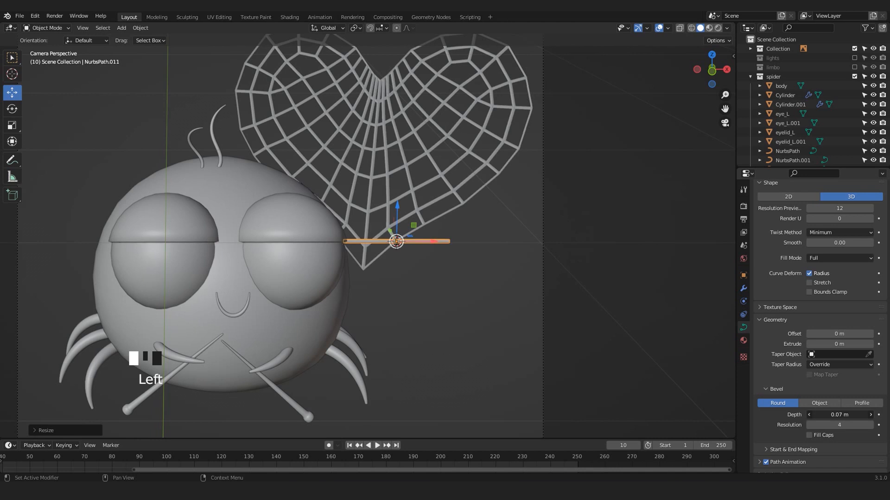
- Rotate the path curve about its centre beside the heart's bottom tip
middle_drag(423, 248, 364, 261)
key(KP_Decimal)
scroll(380, 273, down, 1)
key(r)
click(415, 236)
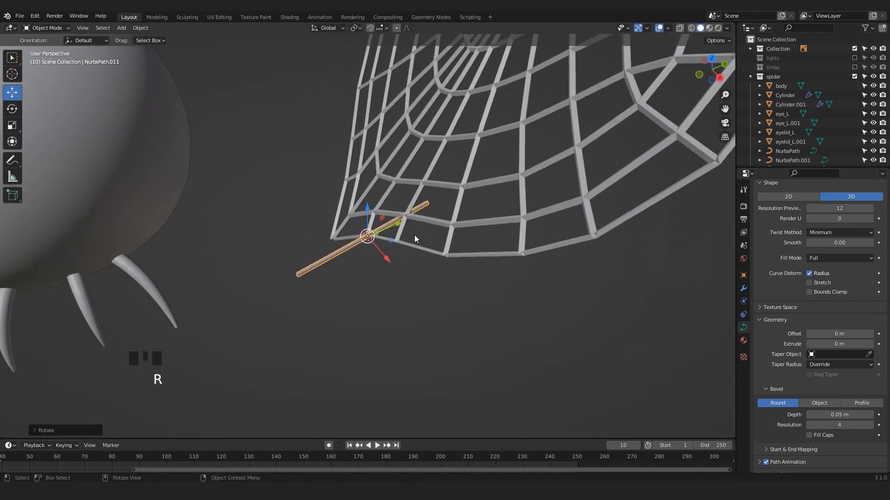
- Move the path curve so that one end meets the heart's lower edge, checking its placement in camera view
middle_drag(414, 235, 391, 204)
key(g)
click(333, 218)
scroll(377, 290, down, 2)
key(KP_Decimal)
middle_drag(377, 289, 412, 232)
key(g)
click(468, 202)
middle_drag(466, 202, 433, 145)
key(KP_0)
click(490, 239)
- Edit the path and move its control points to form a wavy yarn strand hanging from the heart
key(Tab)
click(482, 230)
scroll(485, 233, up, 2)
key(g)
key(g)
click(472, 203)
click(496, 187)
key(g)
click(467, 203)
click(479, 282)
key(g)
click(502, 263)
- Extrude the yarn's free end downward beside the spider and position the new control points in depth
key(e)
key(g)
middle_drag(404, 351, 290, 309)
scroll(297, 297, up, 2)
key(g)
click(285, 274)
middle_drag(288, 274, 329, 304)
key(e)
click(311, 282)
key(e)
click(271, 275)
- Move the yarn's lowest control points to bend the strand in beneath the spider's side legs
key(KP_0)
shift+middle_drag(353, 246, 333, 139)
scroll(491, 346, up, 4)
click(420, 371)
middle_drag(491, 346, 423, 333)
key(KP_Decimal)
scroll(358, 250, down, 5)
middle_drag(358, 250, 380, 229)
key(g)
shift+click(380, 224)
key(g)
click(445, 244)
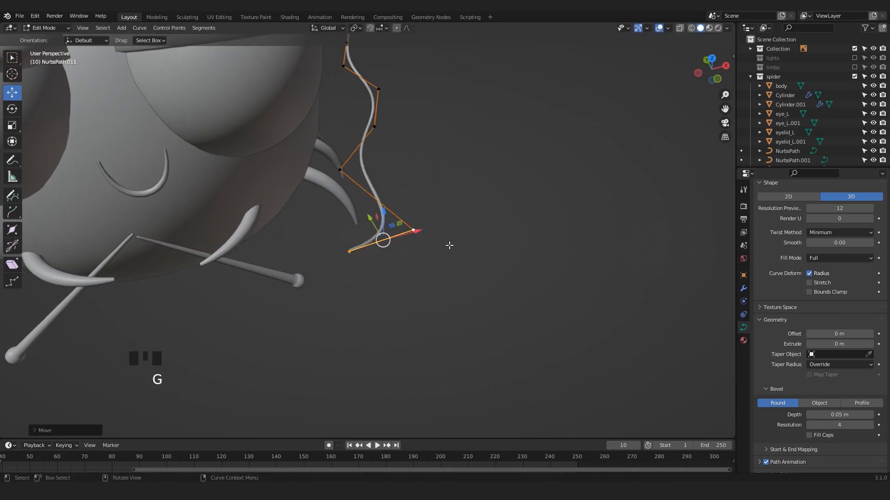
- Extrude the yarn's end twice under the spider's body toward the nearer knitting needle
scroll(431, 243, down, 3)
click(335, 233)
middle_drag(338, 232, 401, 232)
key(e)
click(246, 177)
middle_drag(246, 177, 222, 185)
key(e)
click(167, 147)
- Extrude the yarn's end around the knitting needle and position the new points to form a loop
key(KP_Decimal)
scroll(236, 113, down, 12)
middle_drag(167, 147, 385, 226)
key(g)
click(367, 151)
key(e)
click(373, 187)
middle_drag(373, 188, 417, 151)
key(g)
click(410, 159)
middle_drag(335, 186, 307, 159)
key(e)
click(366, 129)
middle_drag(366, 129, 469, 275)
key(g)
click(429, 167)
- Move the end control points of the yarn loop so that it wraps more closely around the needle
scroll(429, 167, down, 7)
scroll(429, 167, down, 8)
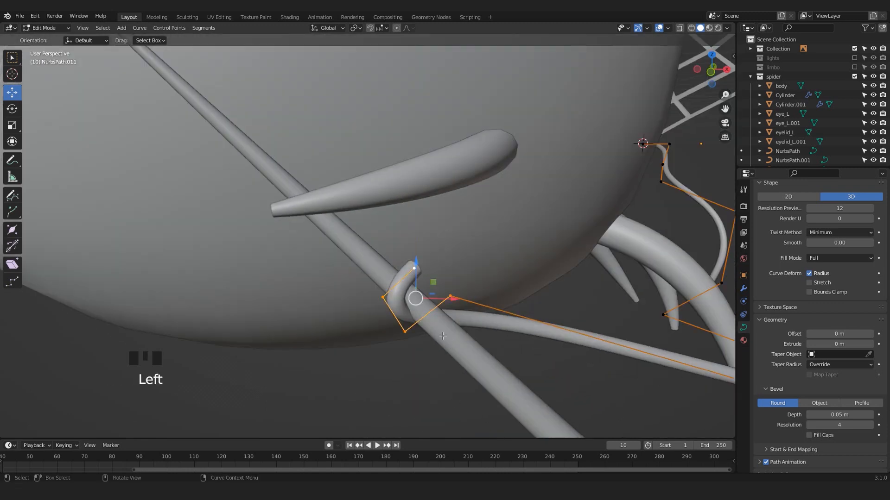
key(g)
click(378, 278)
middle_drag(378, 278, 354, 276)
key(g)
click(303, 264)
key(g)
middle_drag(304, 264, 380, 266)
click(376, 264)
- Reposition the control points leading into the loop so that the yarn sags below the spider in front of its legs
click(393, 333)
key(g)
click(373, 305)
click(453, 416)
key(g)
click(394, 401)
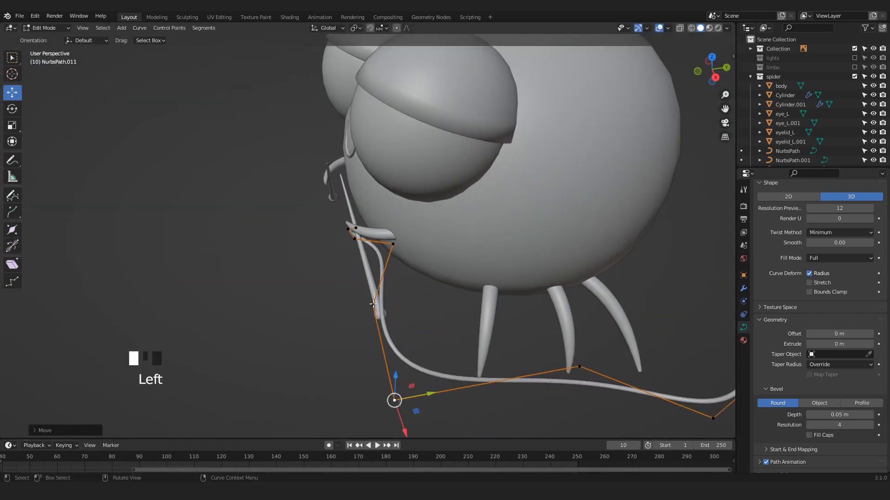
- Subdivide the yarn segment between the needle loop and the low sagging point, and adjust the strand's control points there
scroll(373, 304, down, 4)
middle_drag(373, 304, 318, 288)
scroll(464, 260, up, 4)
drag(475, 228, 467, 280)
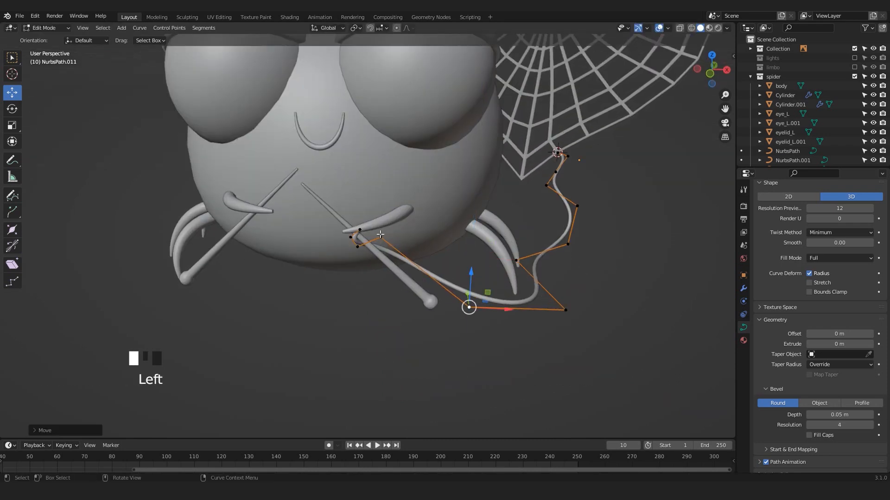
click(139, 28)
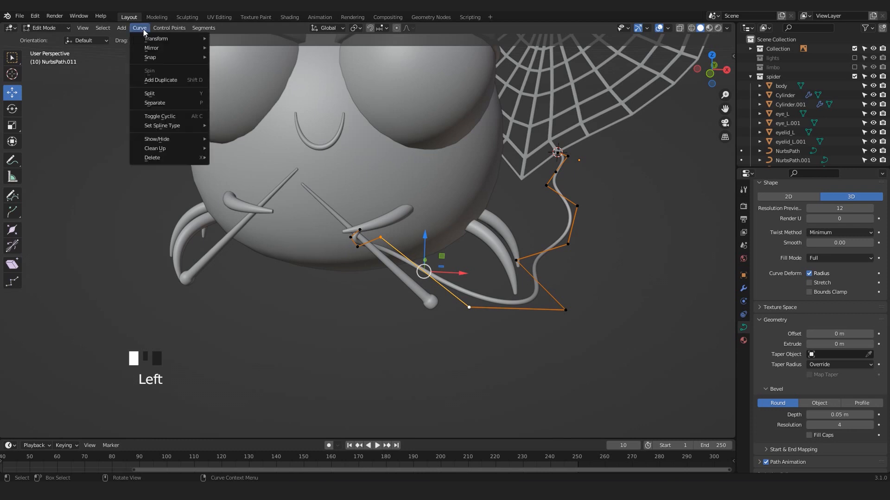
mouse_move(153, 30)
mouse_move(205, 29)
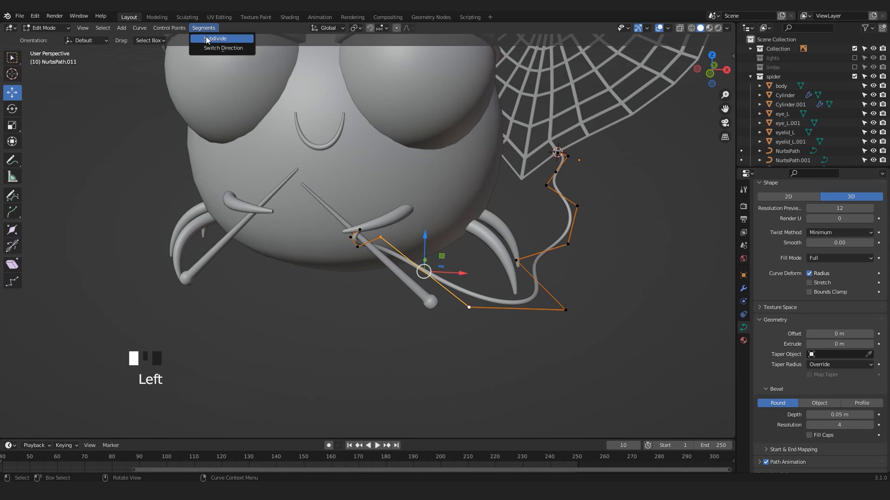
scroll(436, 277, up, 1)
drag(439, 245, 453, 221)
drag(479, 260, 502, 262)
click(503, 263)
- Extrude the yarn's end several more times to twist it further along the knitting needle
scroll(503, 262, down, 3)
key(KP_Decimal)
middle_drag(370, 231, 486, 278)
key(e)
click(592, 322)
middle_drag(591, 322, 324, 185)
key(e)
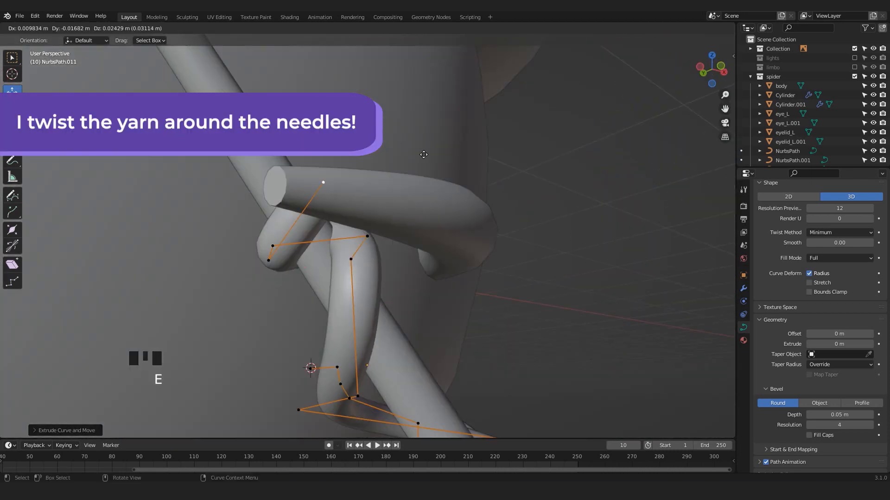
click(324, 182)
scroll(323, 182, down, 3)
key(e)
click(403, 143)
- Adjust the end of the yarn twist, extrude one last point around the needle, and leave edit mode in camera view
middle_drag(403, 143, 294, 236)
drag(294, 237, 294, 209)
middle_drag(294, 208, 413, 174)
key(e)
click(417, 134)
middle_drag(417, 134, 334, 329)
scroll(334, 330, down, 4)
key(Tab)
key(KP_0)
click(566, 340)
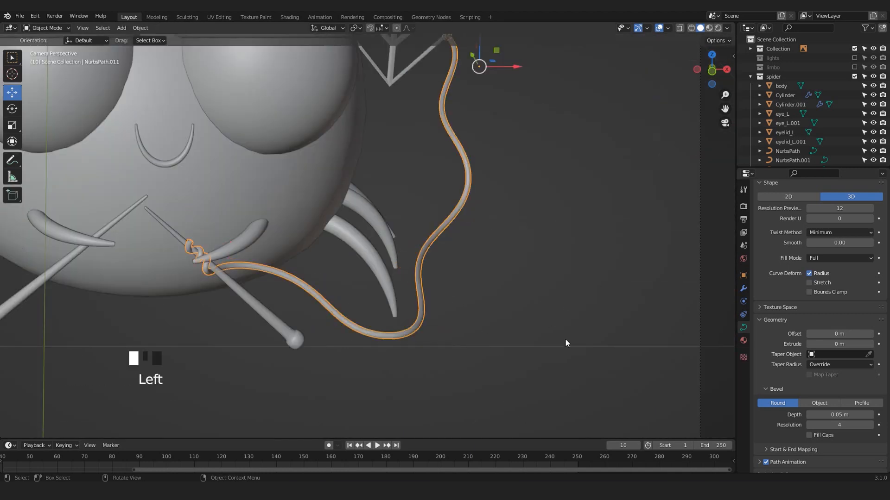
- Hide the spider's body and open the yarn curve for editing at its twist around the knitting needle
scroll(463, 297, down, 5)
scroll(423, 269, up, 4)
scroll(362, 312, down, 3)
scroll(361, 310, up, 5)
key(Tab)
middle_drag(362, 325, 298, 250)
scroll(298, 250, down, 3)
key(Tab)
click(430, 210)
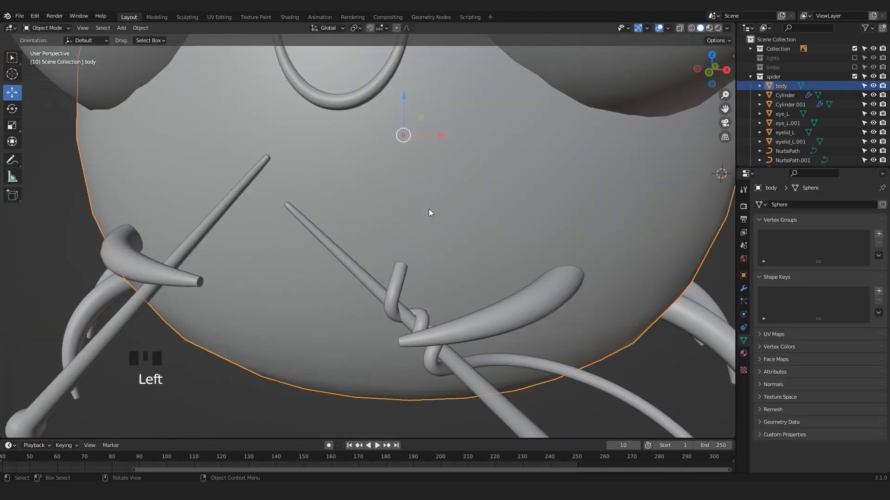
key(h)
click(394, 290)
key(Tab)
- Reposition the yarn's end, extrude it further along the needle toward the tip, and enable Fill Caps on the curve's bevel
key(g)
click(388, 305)
key(e)
middle_drag(388, 305, 294, 260)
key(g)
key(e)
scroll(810, 440, down, 3)
click(808, 435)
key(e)
key(KP_0)
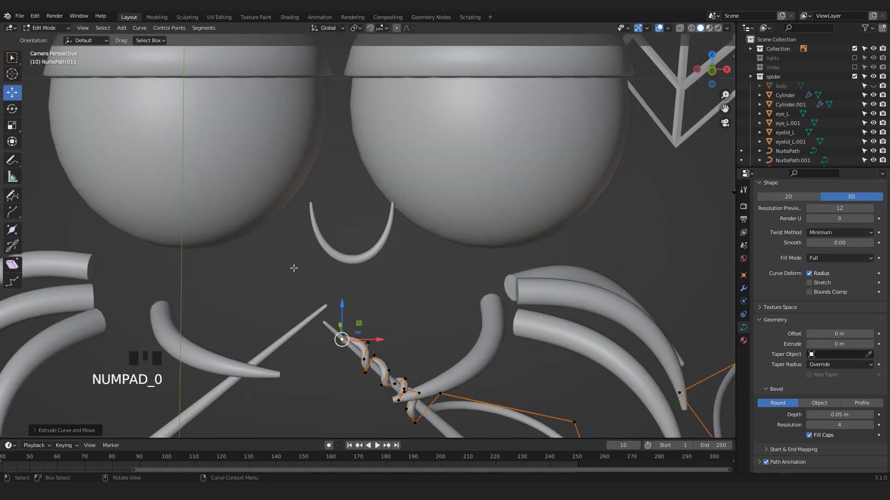
- Carry the end of the yarn across to the second knitting needle and extrude the first point of a coil there
key(g)
click(215, 282)
scroll(208, 282, down, 4)
middle_drag(208, 281, 334, 304)
scroll(334, 304, down, 9)
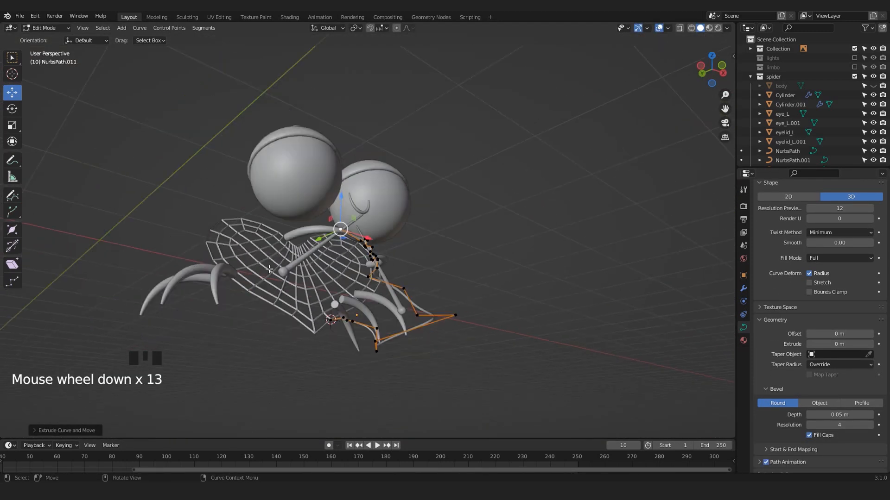
scroll(334, 304, up, 8)
middle_drag(472, 288, 381, 297)
key(e)
click(341, 351)
- Adjust the yarn's end points and extrude another one to wrap the strand around the second needle
key(g)
middle_drag(536, 304, 423, 389)
scroll(363, 292, up, 5)
scroll(377, 365, down, 14)
scroll(423, 389, up, 5)
key(e)
click(518, 348)
key(g)
- Extrude the yarn further down the second needle to continue its coils
scroll(517, 348, down, 3)
middle_drag(518, 348, 284, 297)
middle_drag(365, 343, 499, 328)
scroll(264, 292, up, 3)
key(e)
click(319, 376)
- Extrude the yarn back to the first needle, start another strand from there, and leave edit mode in camera view
scroll(471, 285, down, 2)
key(e)
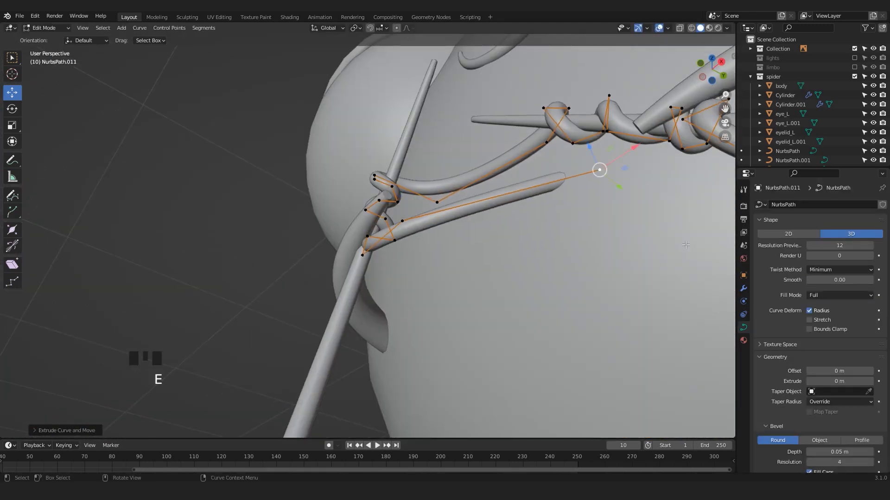
scroll(417, 296, up, 2)
key(g)
key(e)
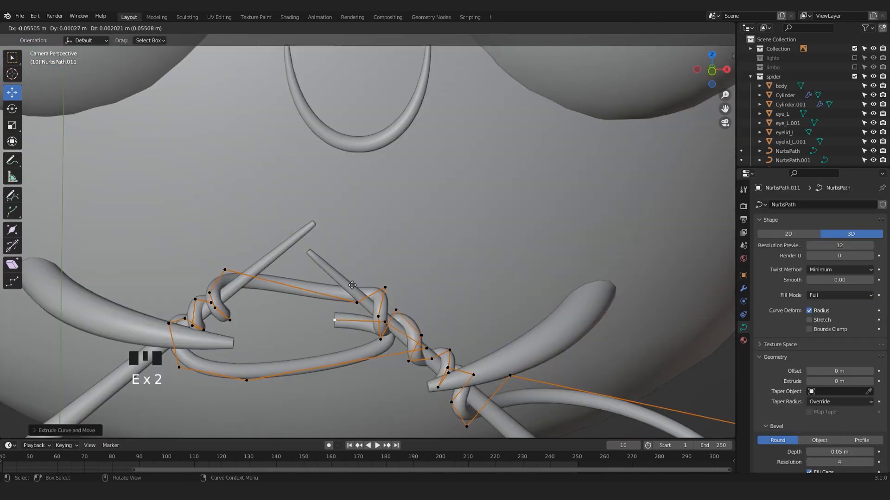
click(337, 348)
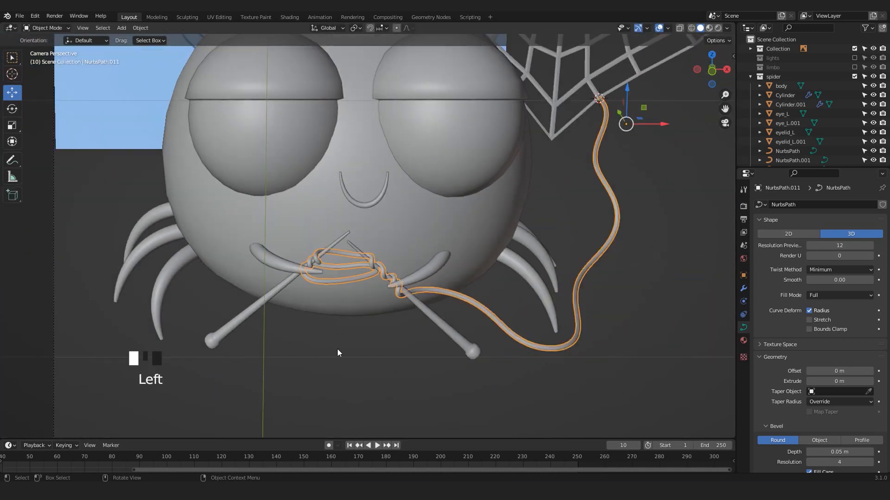
- Reopen the yarn for editing and extrude its end into further strands between the two knitting needles
scroll(375, 274, up, 4)
key(Tab)
key(g)
key(KP_Decimal)
middle_drag(217, 329, 416, 315)
key(g)
click(371, 304)
key(e)
key(e)
click(345, 312)
key(e)
click(412, 306)
- Adjust the curve radius at the yarn's end point in camera view and leave edit mode
key(KP_0)
scroll(357, 268, up, 4)
key(alt+s)
click(312, 383)
key(Tab)
- Delete the blue reference image from the scene in camera view
key(KP_0)
key(Delete)
scroll(479, 263, up, 2)
shift+middle_drag(479, 263, 519, 253)
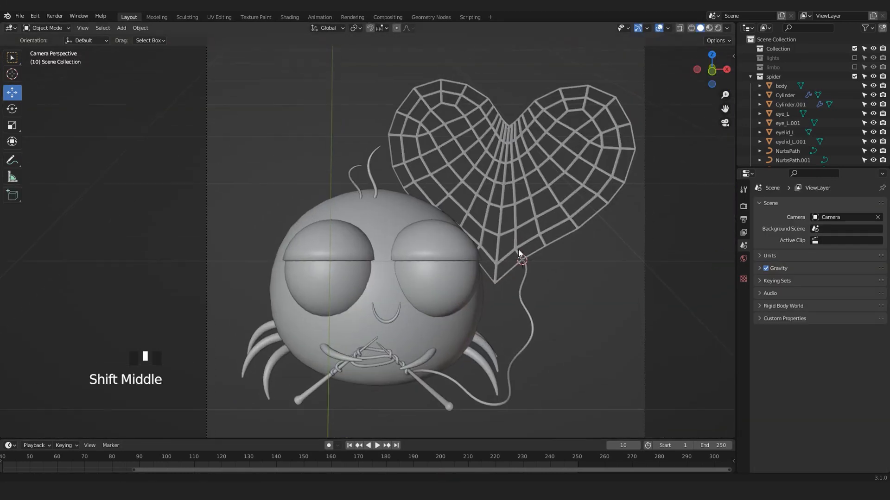
- Duplicate the heart web and place the copy above the spider's head, opposite the original
click(549, 226)
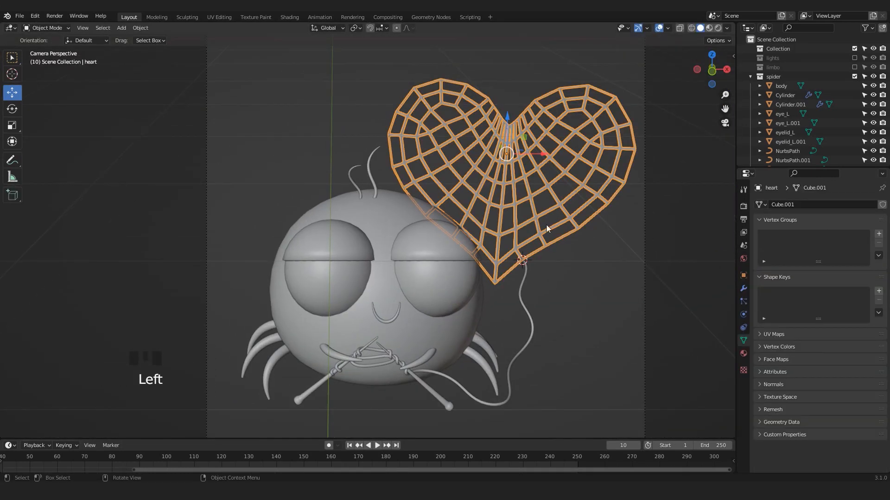
shift+middle_drag(517, 209, 525, 226)
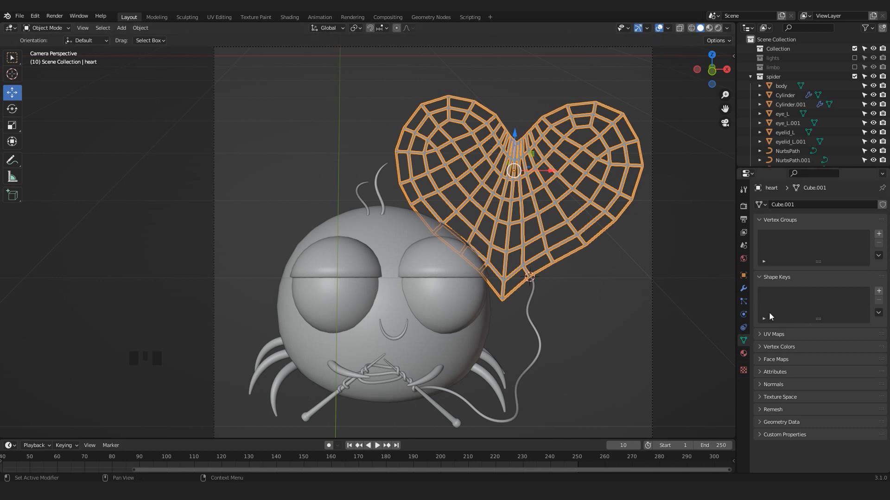
key(shift+d)
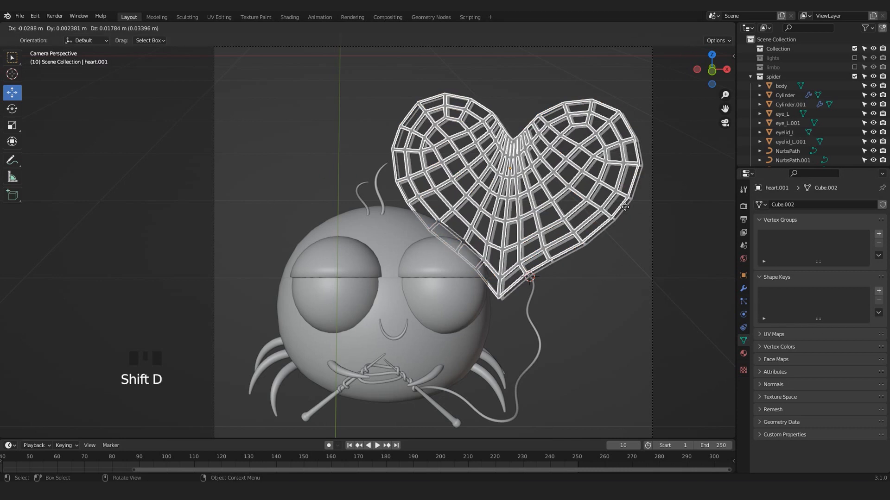
click(418, 194)
click(606, 259)
click(278, 162)
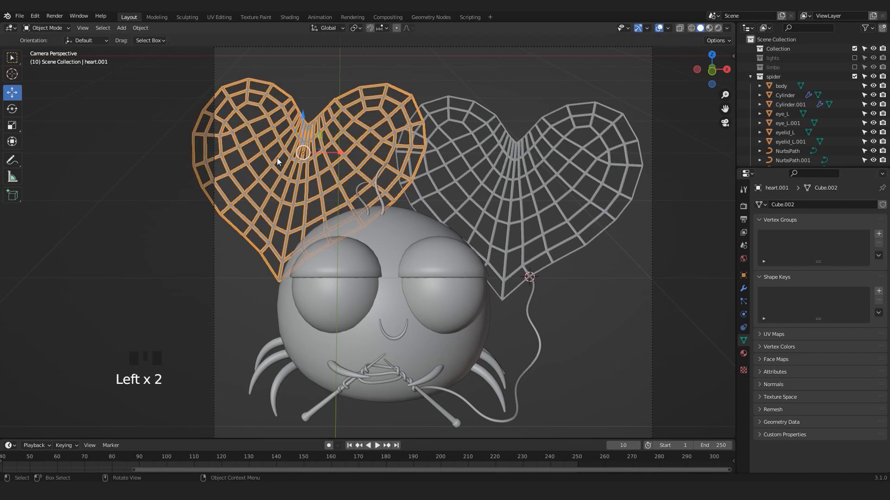
- Remove the Wireframe modifier from the duplicated heart and scale it down
click(742, 291)
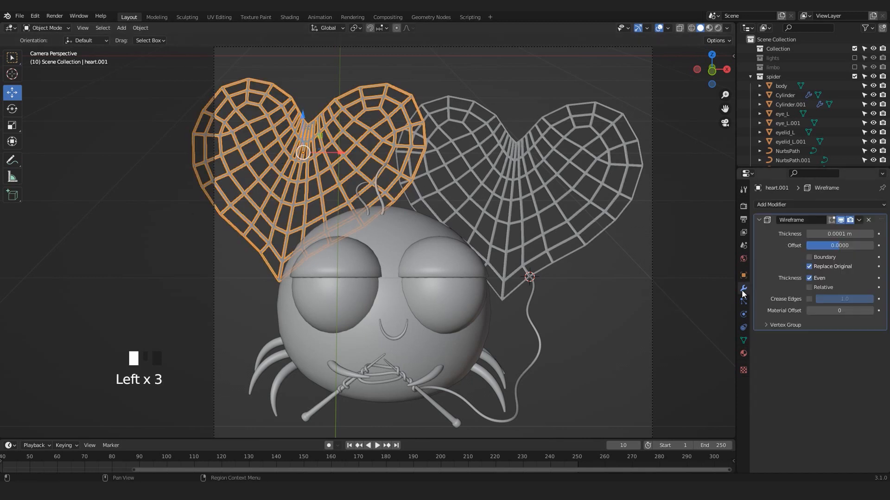
click(868, 220)
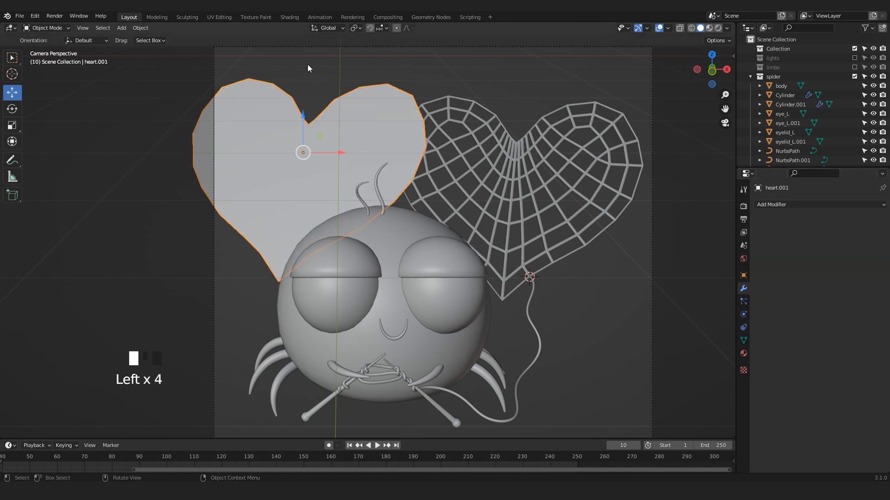
key(s)
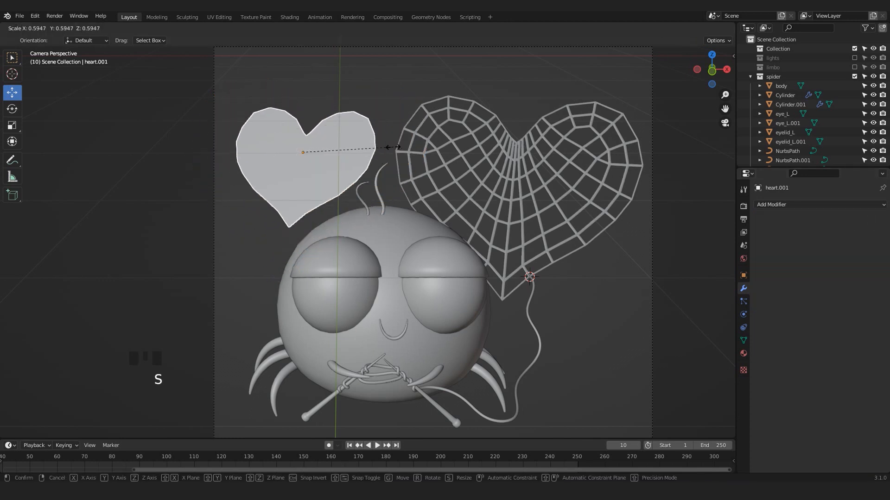
click(281, 216)
- Extrude all faces of the small flat heart downward to give it thickness
scroll(281, 216, up, 3)
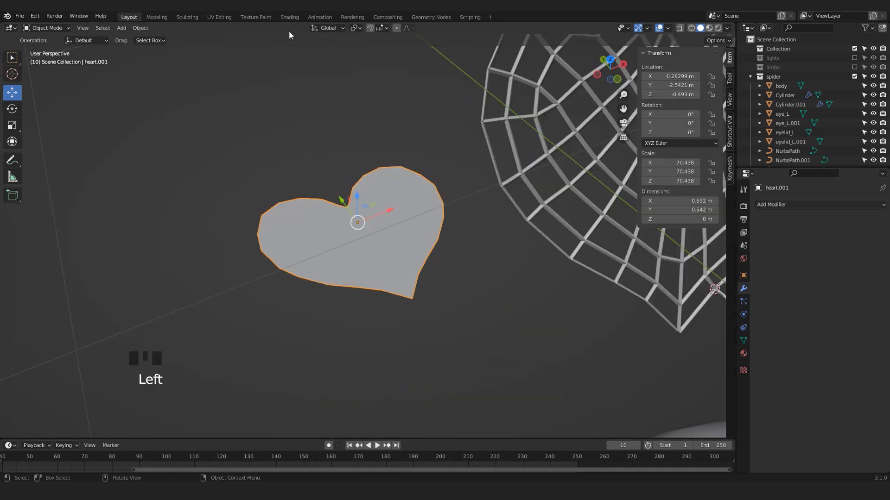
scroll(297, 217, up, 2)
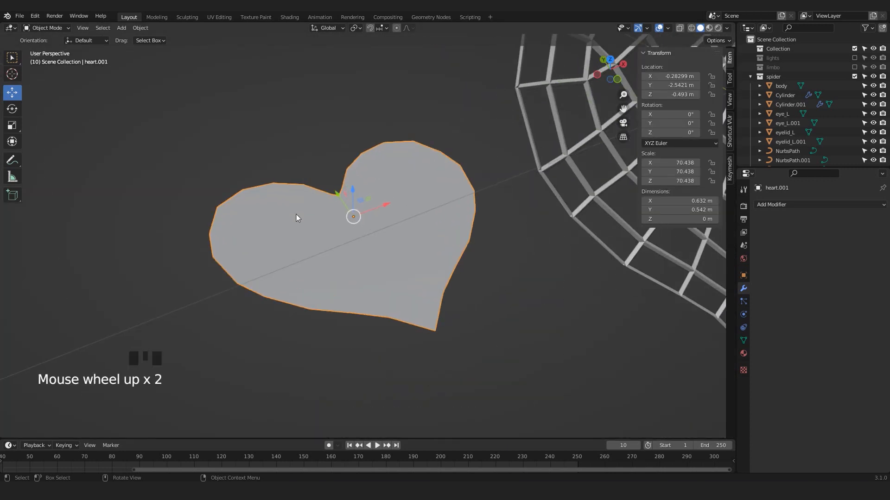
key(Tab)
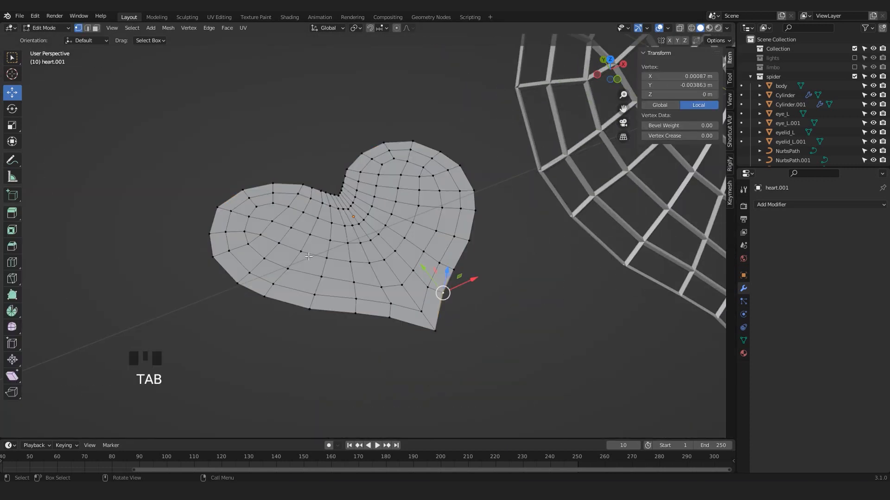
key(a)
middle_drag(309, 256, 342, 258)
key(e)
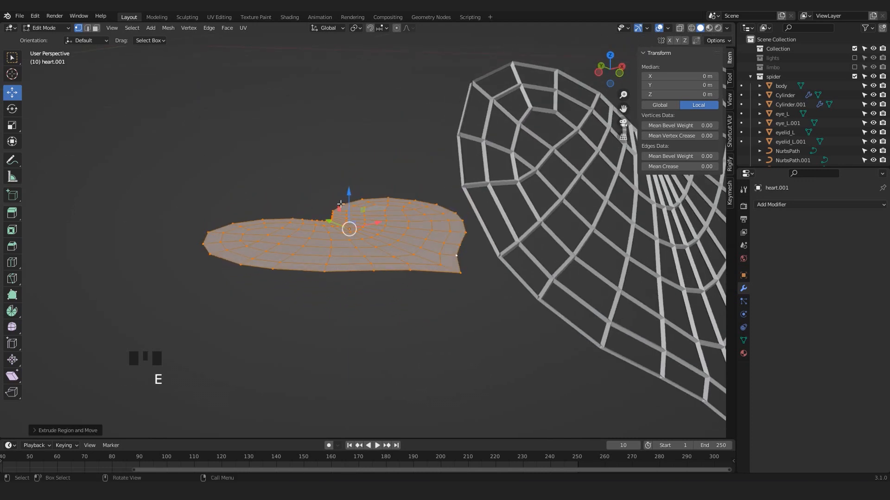
drag(347, 192, 347, 227)
click(347, 227)
- Add a centred loop cut around the heart's side wall, scale it outward to bulge the edge, and leave edit mode
key(ctrl+r)
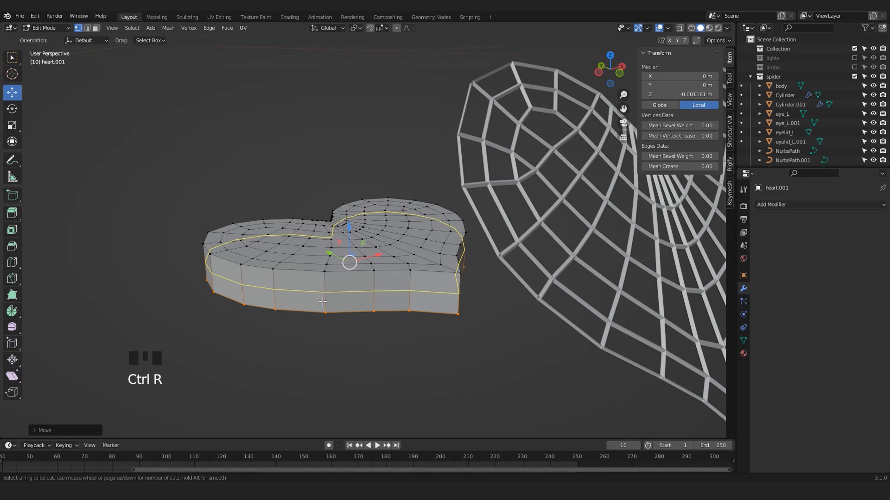
click(323, 302)
right_click(322, 301)
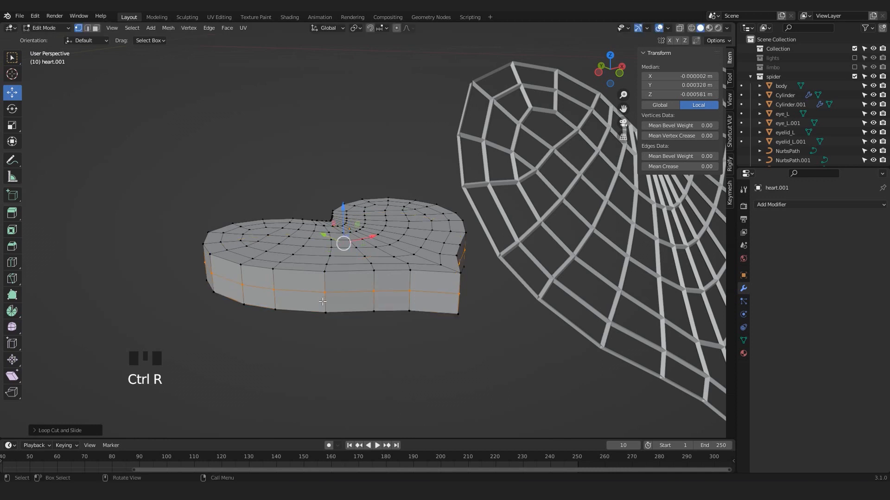
key(s)
click(365, 313)
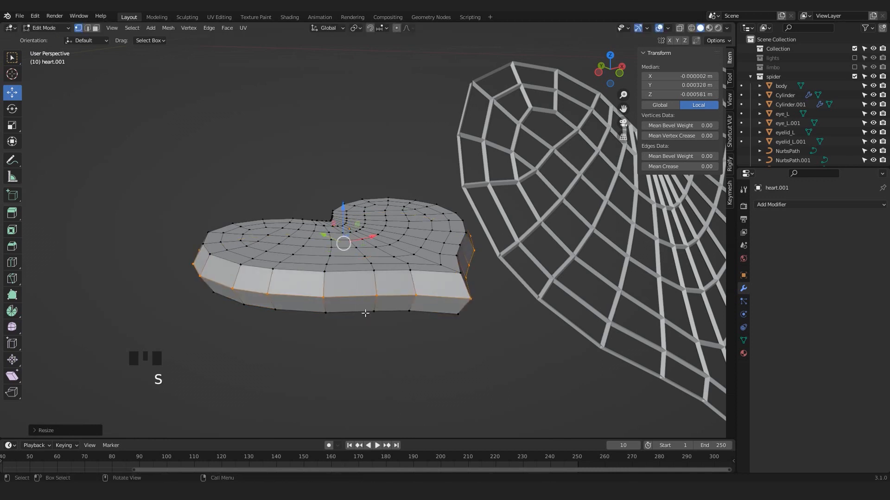
middle_drag(344, 242, 345, 268)
scroll(344, 268, up, 1)
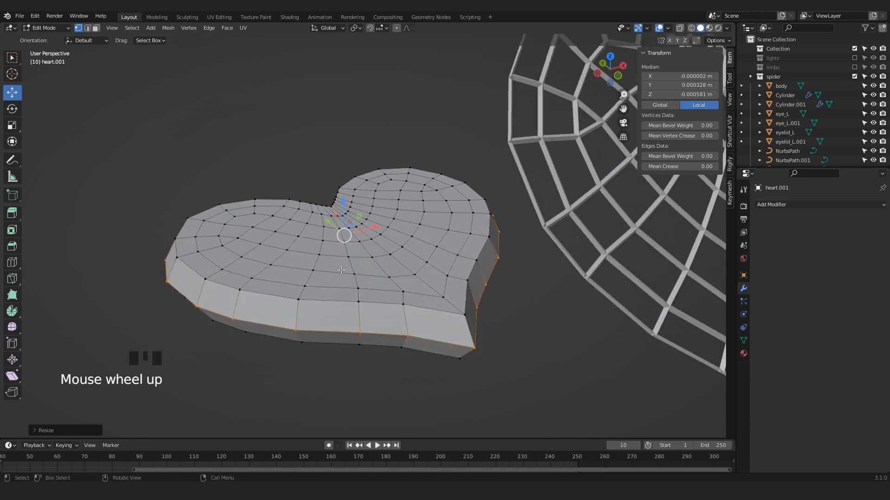
scroll(360, 259, up, 1)
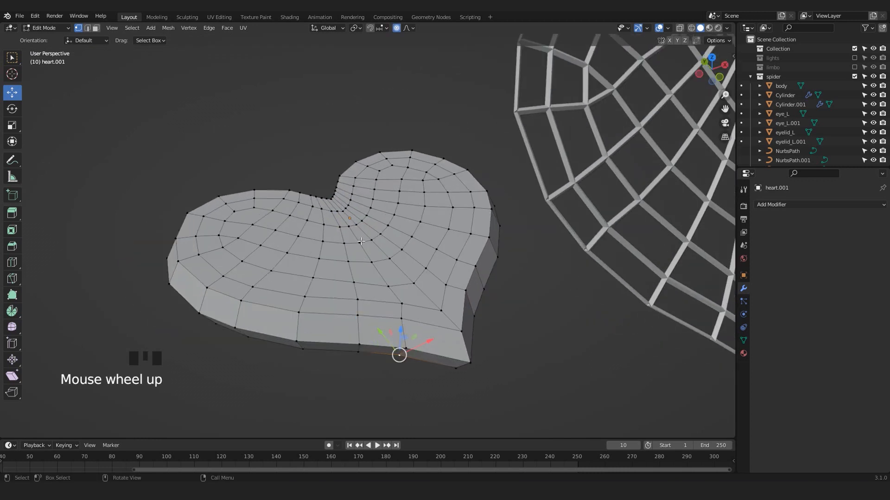
key(Tab)
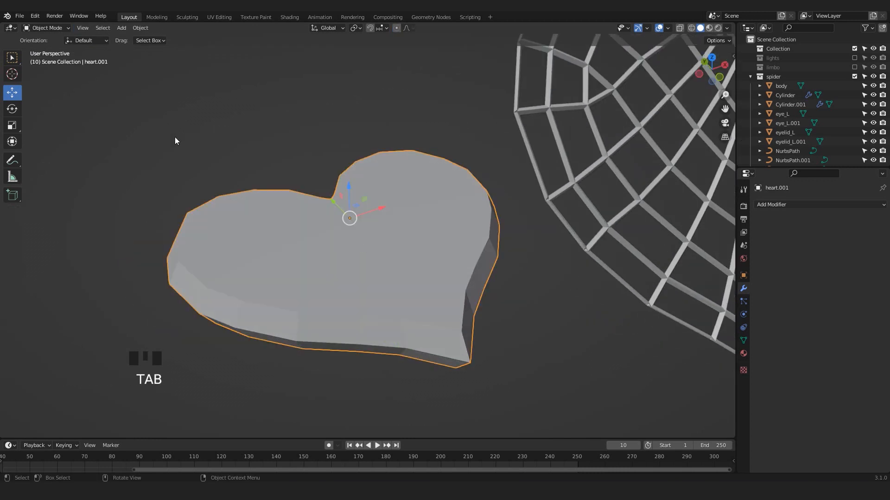
- Switch the small heart to Sculpt Mode and turn on X-axis mirroring
click(302, 149)
click(213, 192)
click(41, 27)
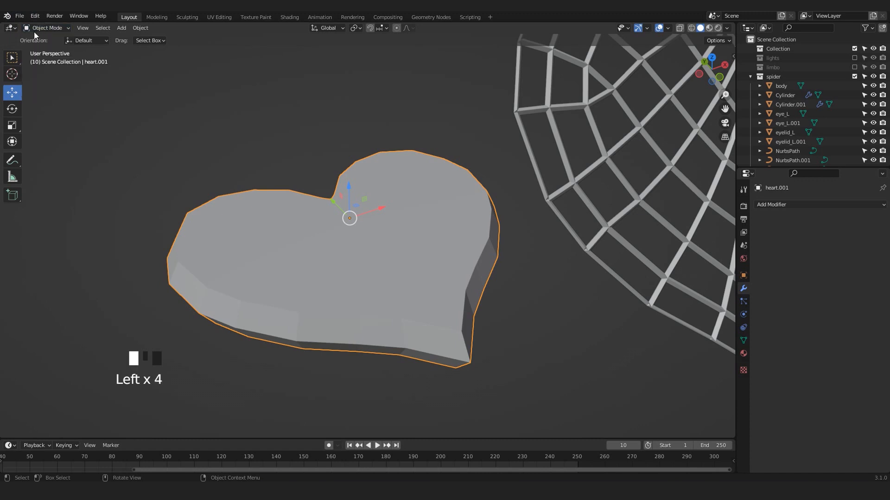
click(42, 29)
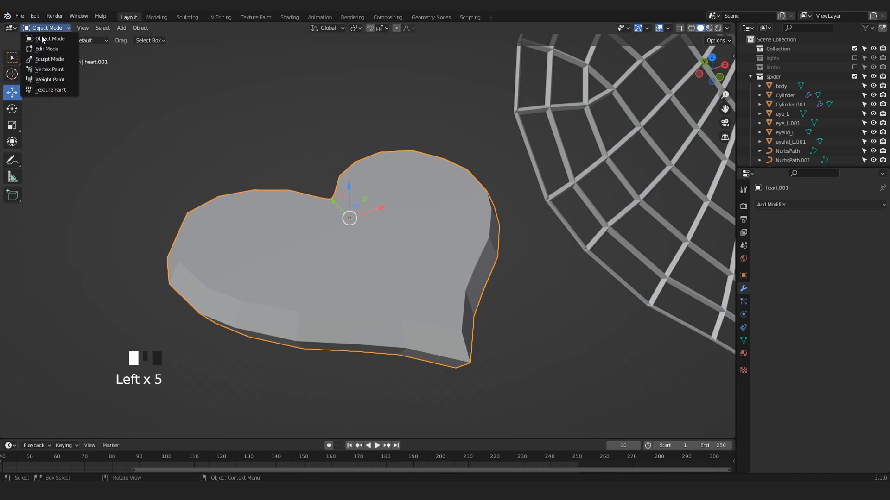
click(44, 59)
middle_drag(292, 63, 301, 57)
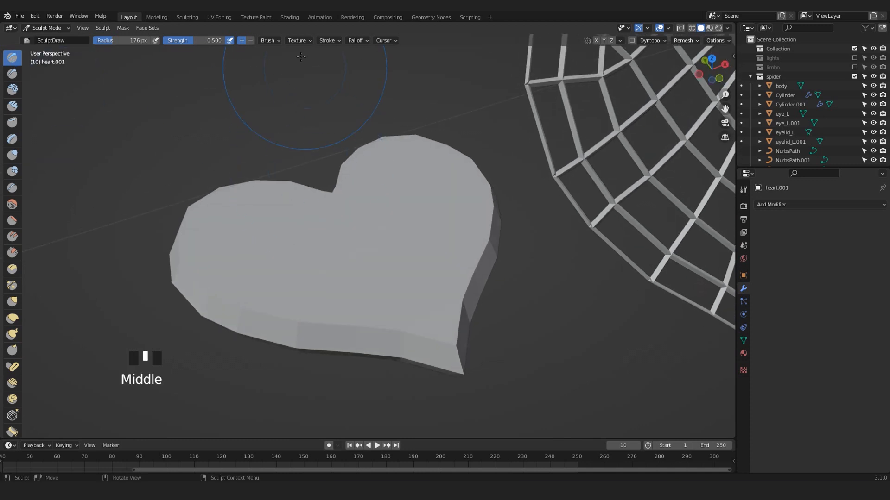
click(596, 40)
- Puff up the heart's surface with Draw brush strokes over both lobes and down toward its point
middle_drag(297, 218, 416, 186)
click(433, 191)
click(409, 191)
click(421, 143)
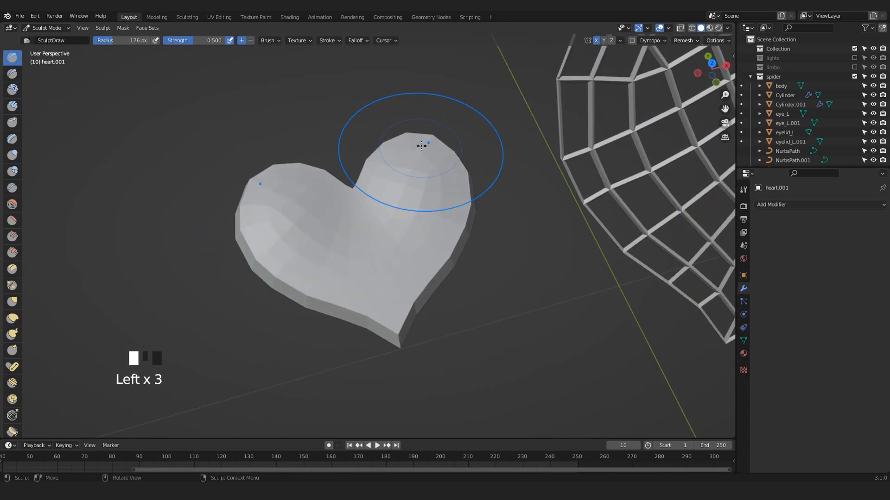
click(434, 209)
click(419, 231)
click(403, 252)
click(391, 292)
click(407, 240)
click(443, 185)
middle_drag(443, 184, 420, 213)
scroll(407, 195, up, 2)
click(374, 185)
click(408, 166)
click(453, 147)
click(492, 184)
click(426, 270)
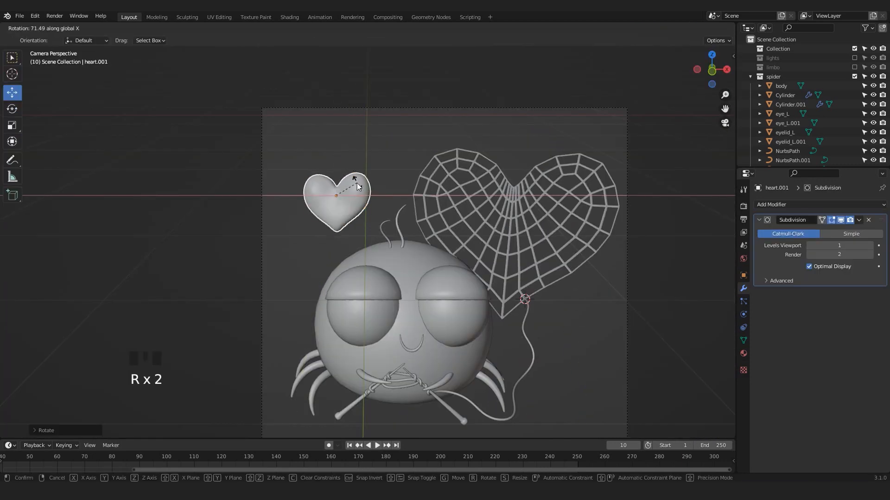
- Position the puffy heart above the spider's head and place a smaller, tilted duplicate below it
scroll(397, 201, up, 2)
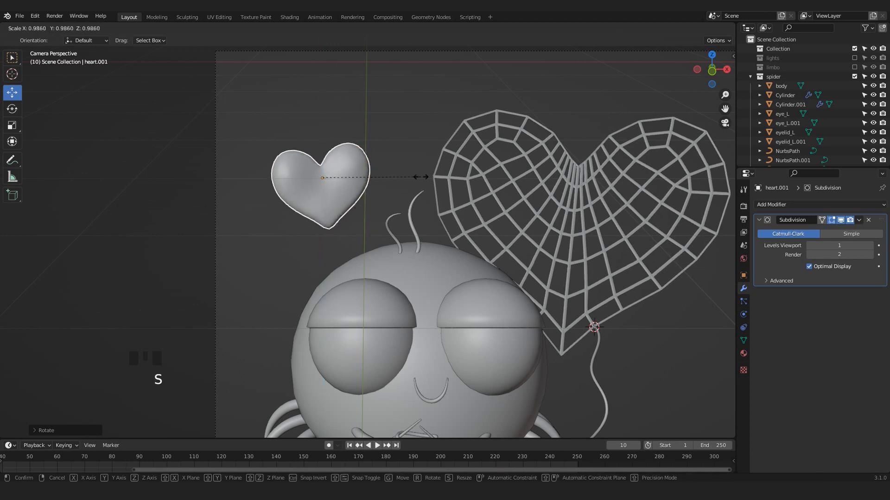
key(g)
key(shift+d)
click(355, 251)
key(s)
click(342, 224)
key(g)
click(351, 243)
key(r)
click(363, 207)
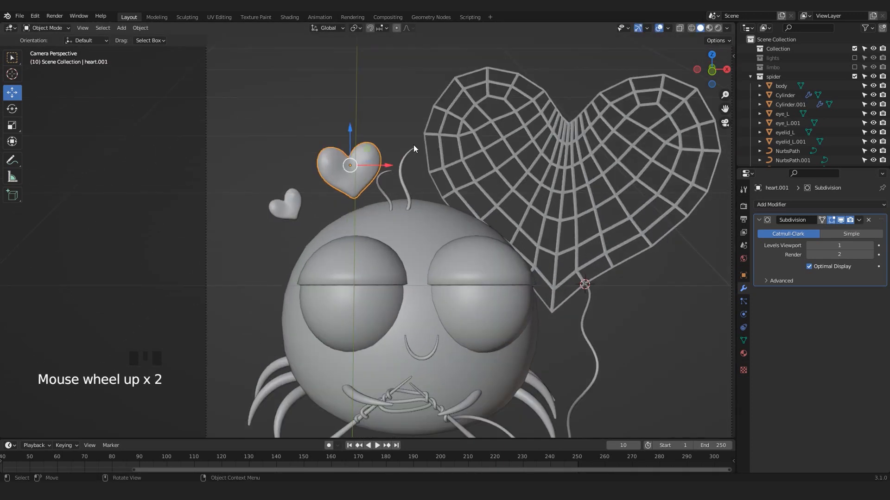
- Resize both small hearts to balance them beside the spider's antennae in camera view
key(s)
click(288, 205)
key(s)
click(310, 209)
scroll(346, 200, down, 4)
click(533, 296)
scroll(371, 248, up, 4)
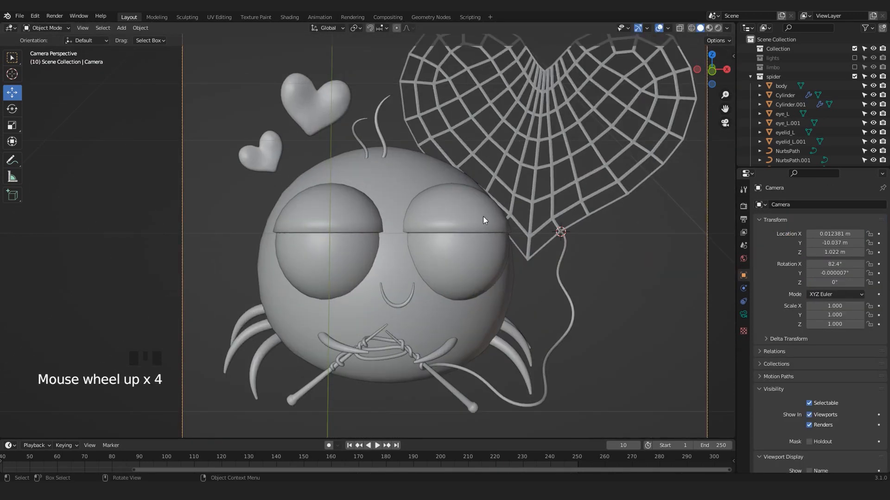
- Select the middle vertices along the lower rim of the eyelid nearest the heart web
click(479, 212)
scroll(479, 213, up, 2)
key(Tab)
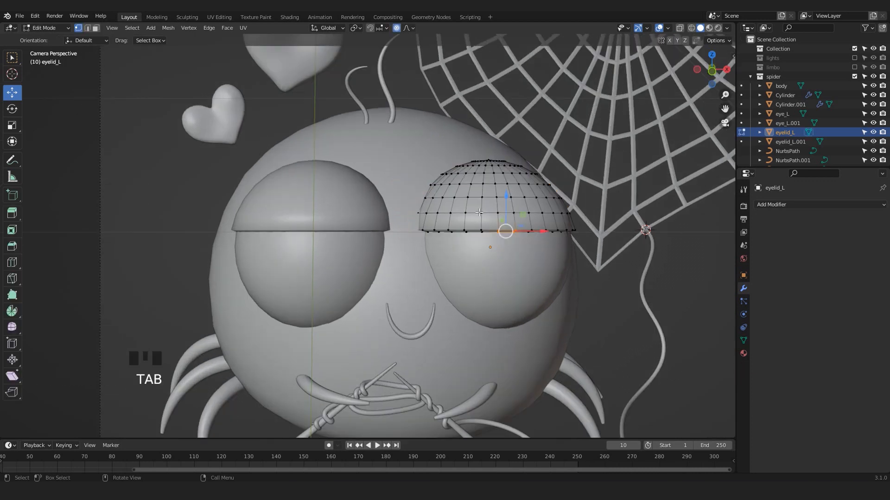
shift+middle_drag(654, 340, 579, 345)
click(525, 278)
key(alt+z)
scroll(462, 240, up, 3)
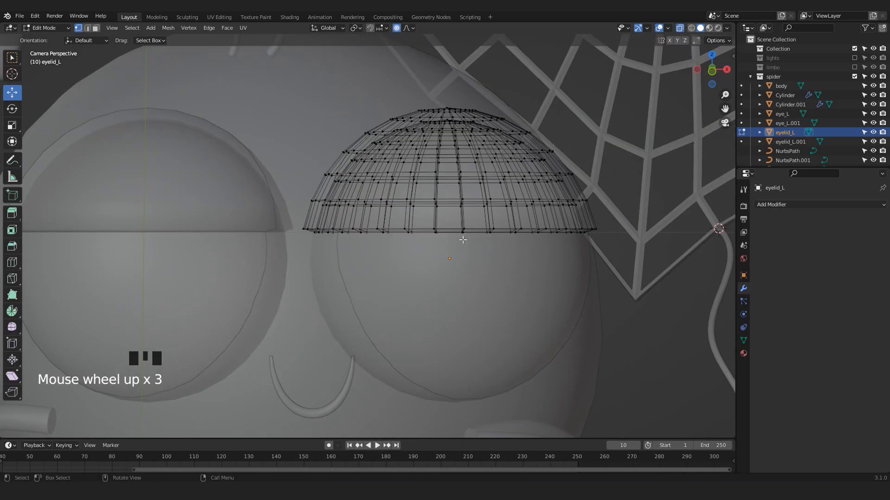
drag(426, 212, 528, 264)
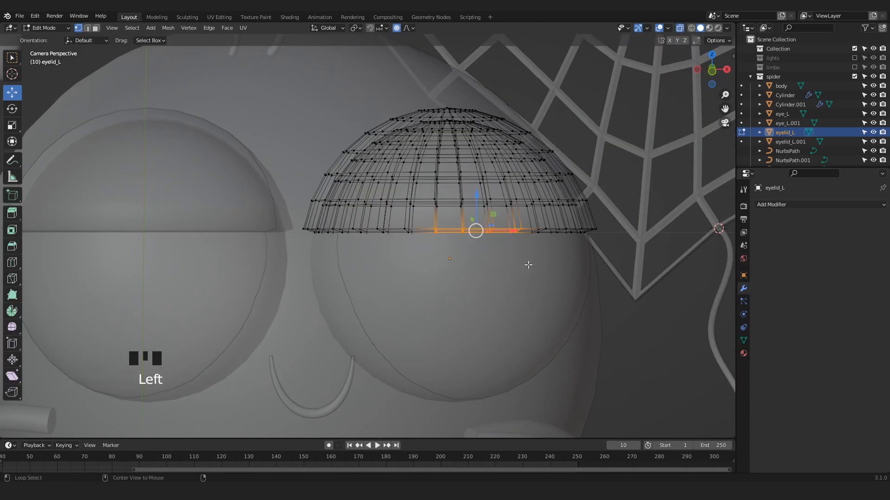
key(alt+z)
key(alt+z)
drag(448, 211, 454, 220)
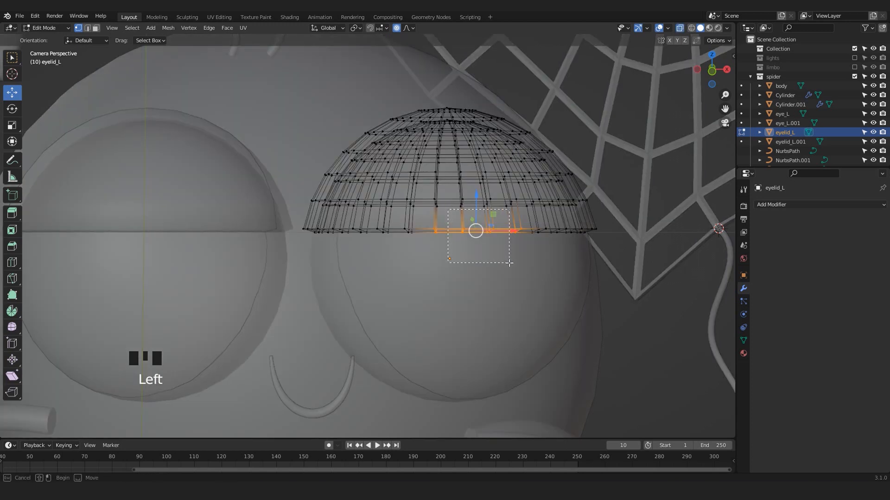
drag(509, 263, 509, 263)
key(alt+z)
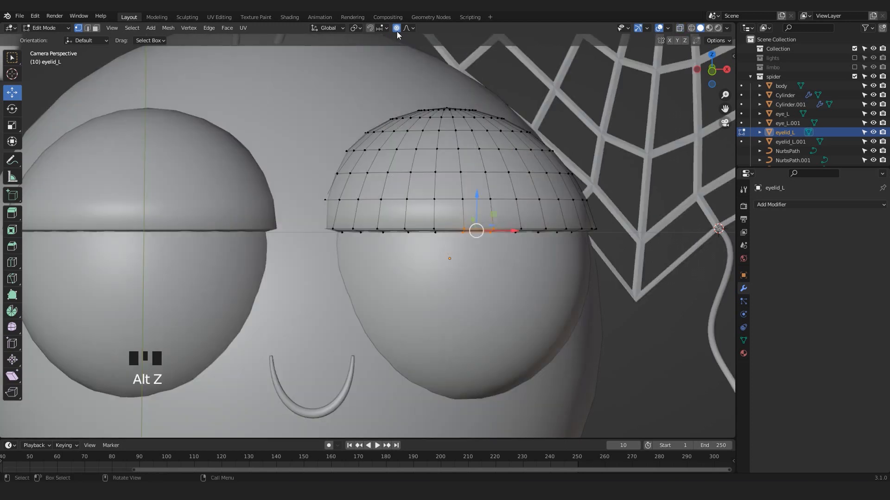
- Raise the selected rim vertices with proportional editing so they arch over the eyeball's front, and return to camera view
key(KP_Decimal)
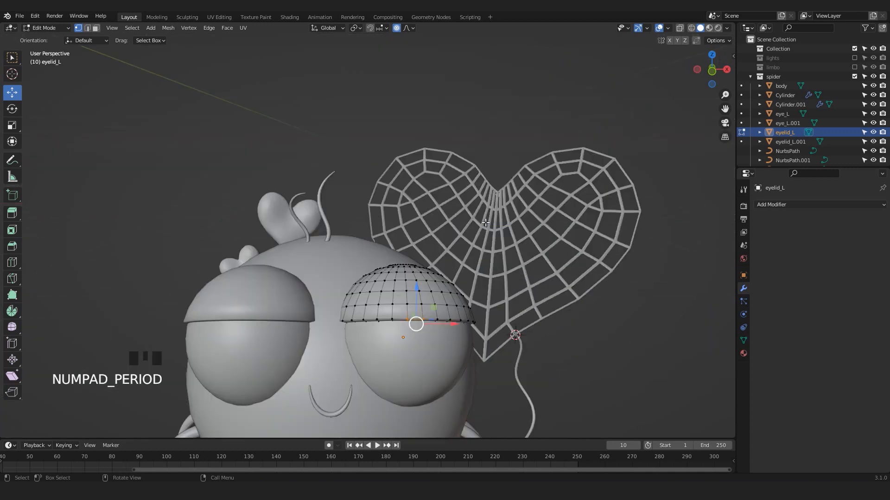
middle_drag(485, 223, 377, 190)
key(g)
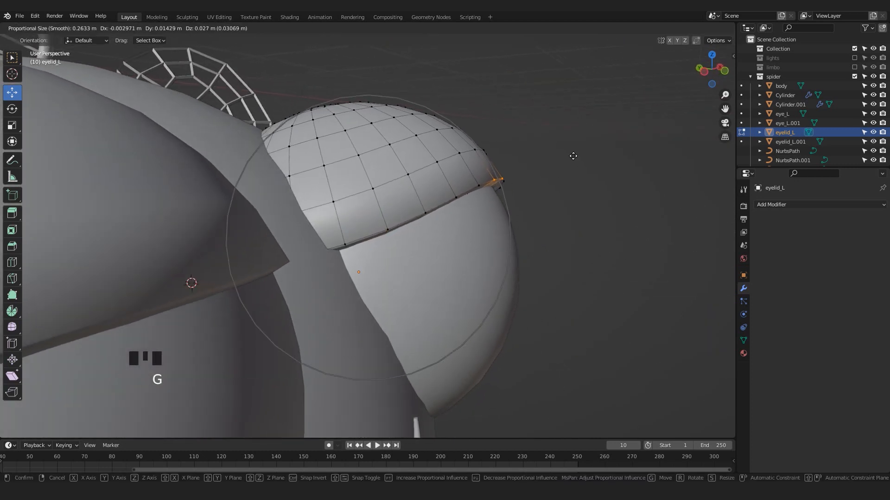
click(566, 147)
middle_drag(566, 145, 466, 173)
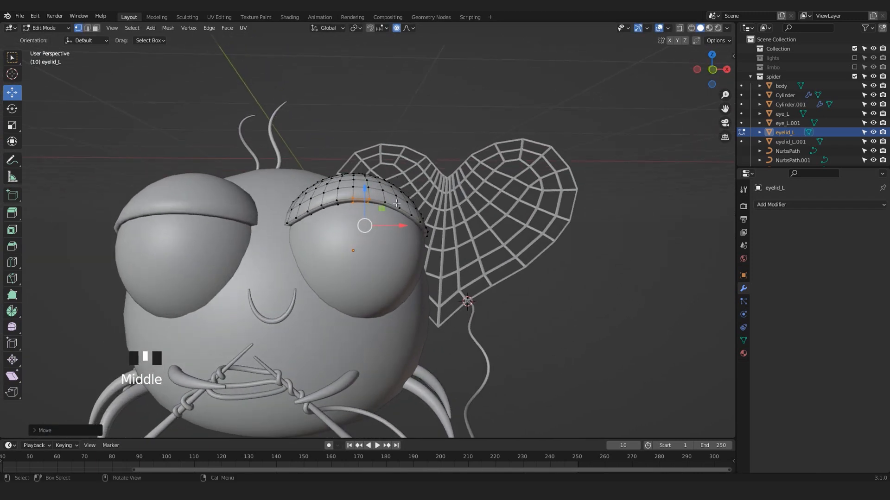
scroll(307, 181, up, 3)
middle_drag(307, 181, 392, 191)
key(g)
click(512, 178)
middle_drag(512, 178, 421, 203)
key(Tab)
key(KP_0)
scroll(383, 207, down, 4)
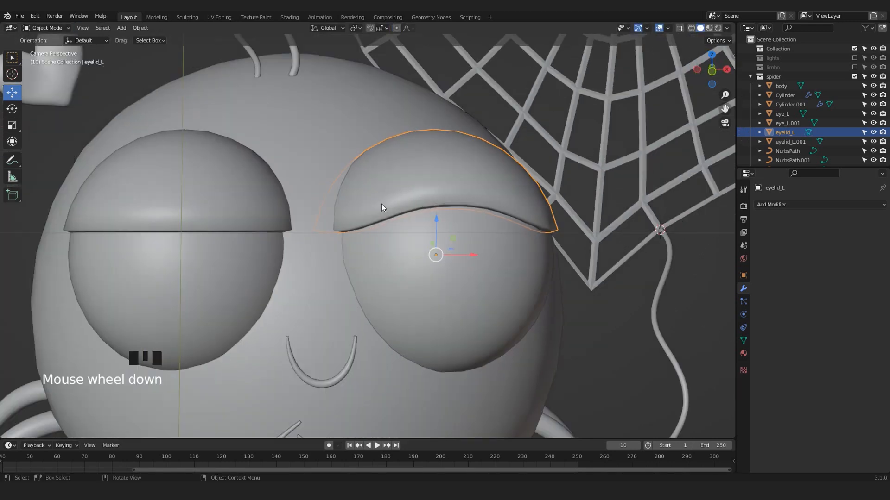
- Select the middle vertices along the lower rim of the other eyelid
click(234, 205)
scroll(234, 244, up, 1)
shift+middle_drag(233, 254, 426, 244)
key(Tab)
key(alt+z)
double_click(482, 240)
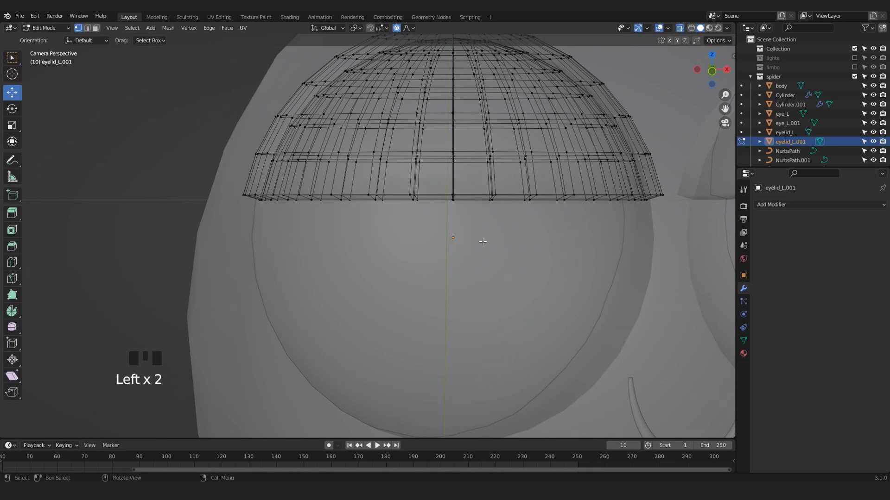
key(alt+z)
- Raise this eyelid's rim with proportional editing into an arch matching the first eyelid
key(KP_Decimal)
middle_drag(427, 215, 221, 233)
key(g)
click(519, 203)
scroll(221, 232, down, 6)
key(Tab)
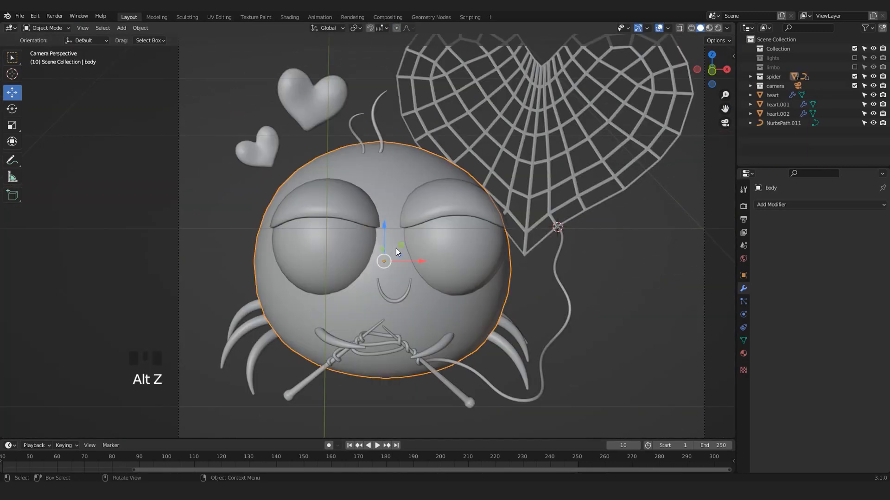
scroll(416, 288, down, 1)
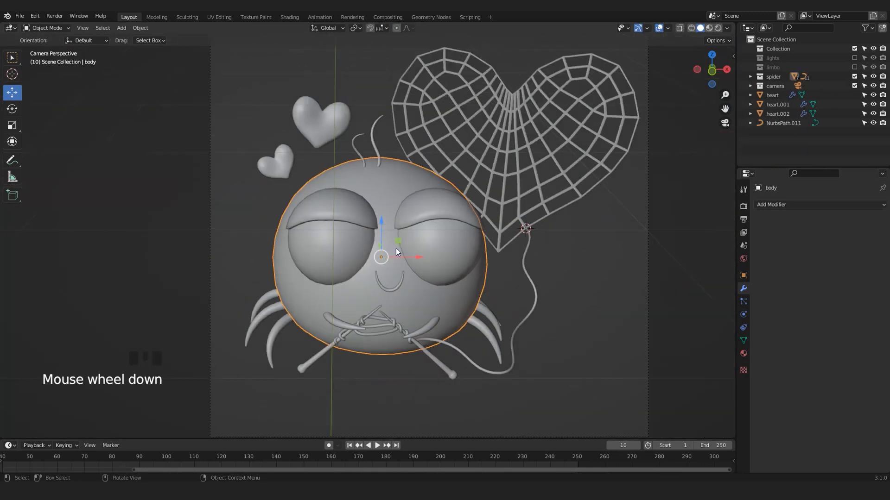
- Select the upper cap of the spider's body mesh and lower it slightly with proportional editing to flatten the head
shift+middle_drag(416, 289, 419, 280)
scroll(412, 306, up, 1)
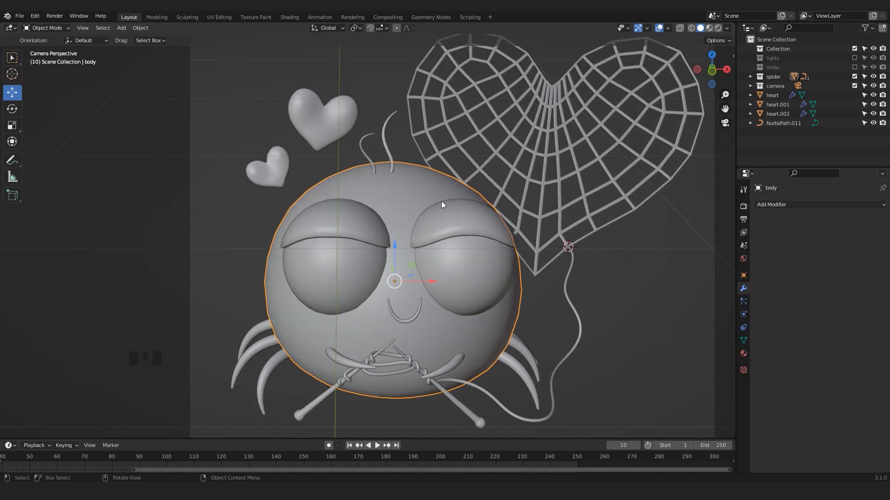
shift+middle_drag(446, 309, 441, 271)
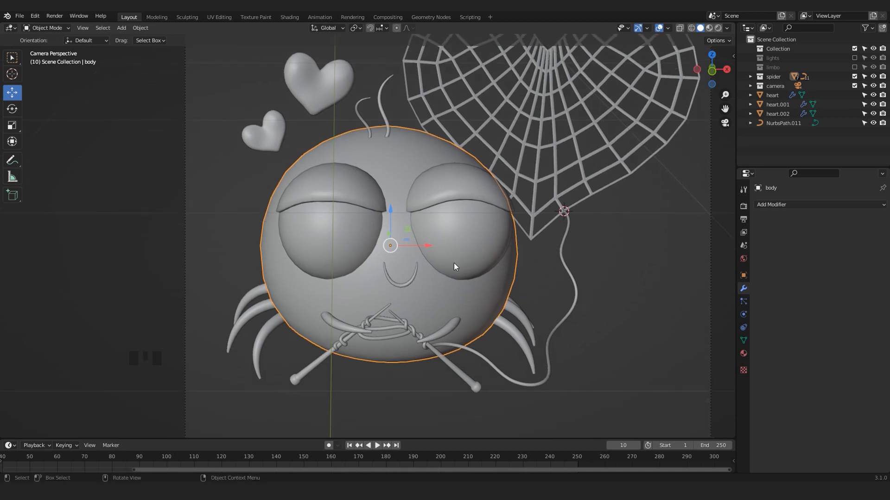
key(Tab)
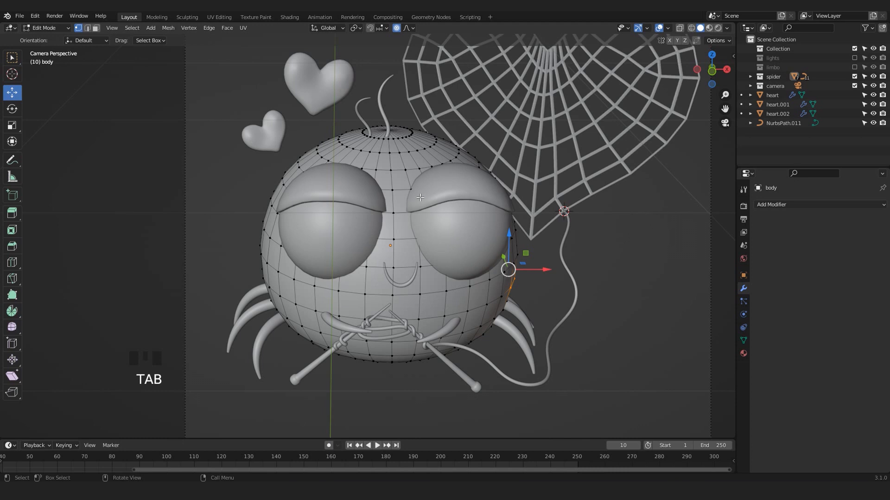
shift+middle_drag(374, 235, 320, 189)
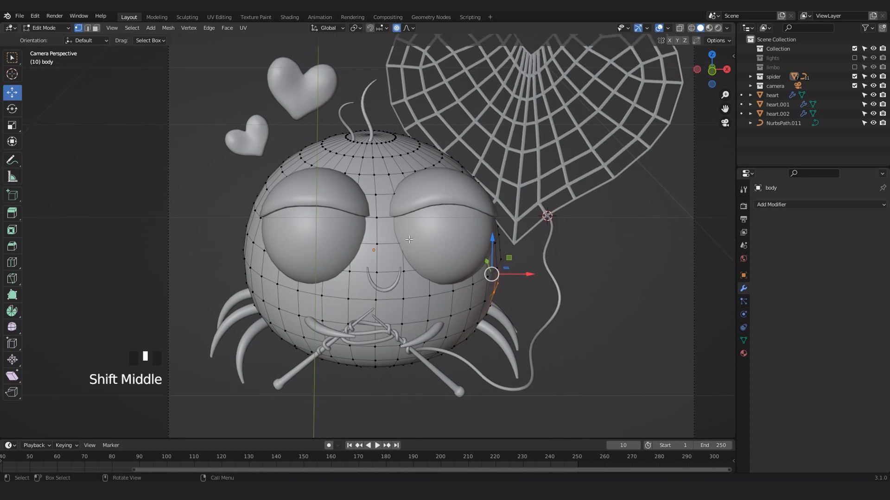
key(KP_3)
key(alt+z)
drag(274, 126, 560, 192)
drag(417, 139, 419, 144)
key(KP_0)
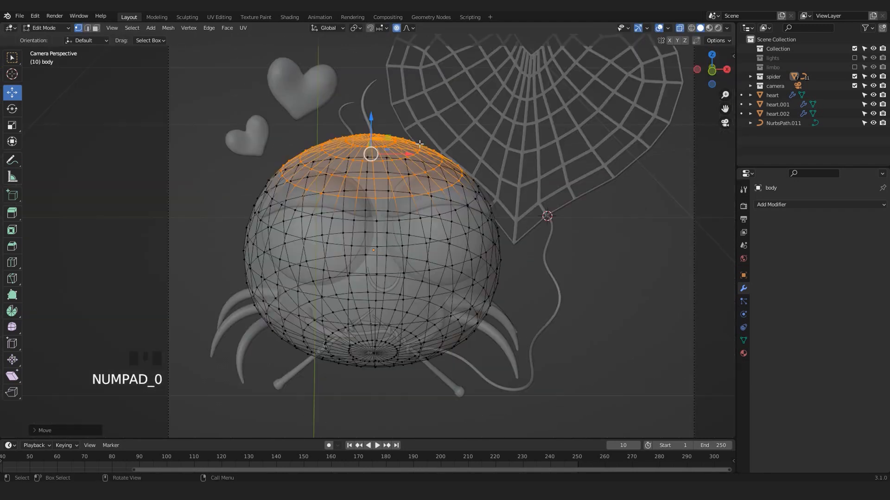
key(alt+z)
drag(371, 117, 371, 128)
- Select all vertices of the body's lower third in front view, including those on the far side
key(KP_1)
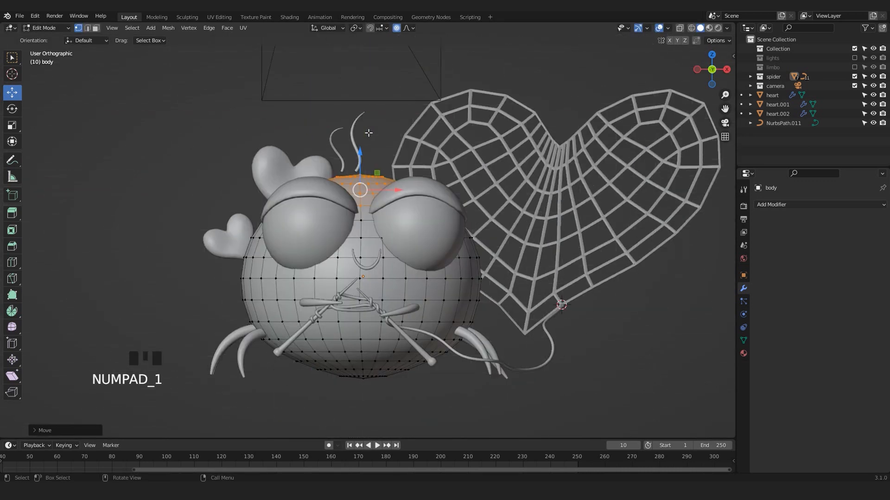
key(alt+z)
drag(553, 412, 153, 314)
key(alt+z)
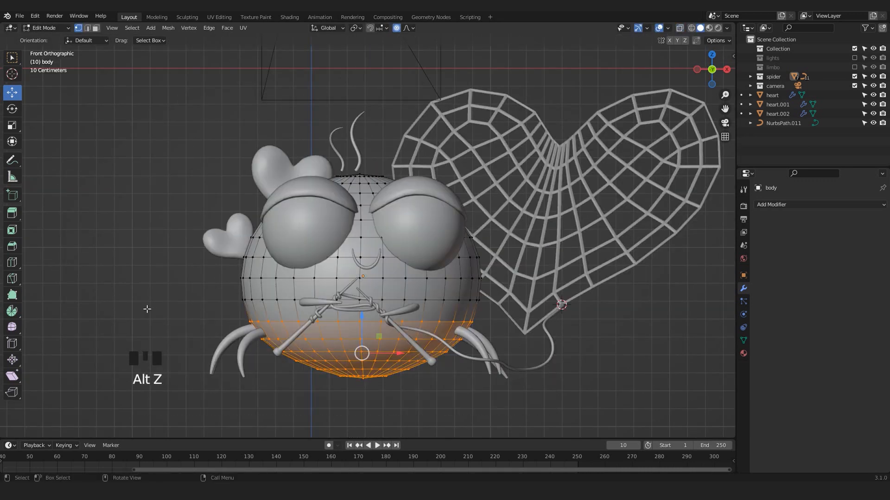
key(s)
click(403, 357)
key(ctrl+z)
drag(359, 317, 359, 371)
key(ctrl+z)
- Scale up the body's lower part with proportional editing into a broader, pear-like base, and check it in camera view
key(s)
click(487, 376)
middle_drag(476, 292, 433, 288)
drag(429, 311, 431, 312)
key(Tab)
scroll(352, 292, down, 3)
middle_drag(352, 292, 413, 296)
key(KP_0)
scroll(371, 397, down, 1)
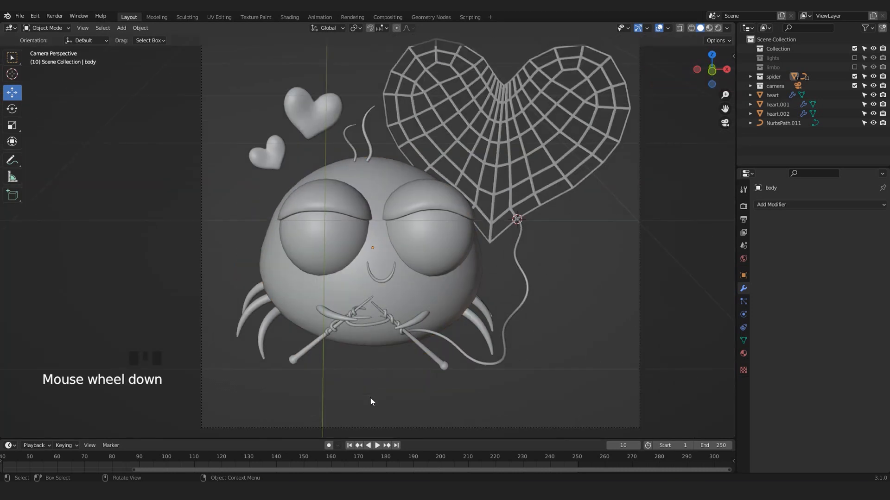
shift+middle_drag(370, 397, 429, 237)
scroll(429, 238, down, 2)
scroll(429, 239, up, 2)
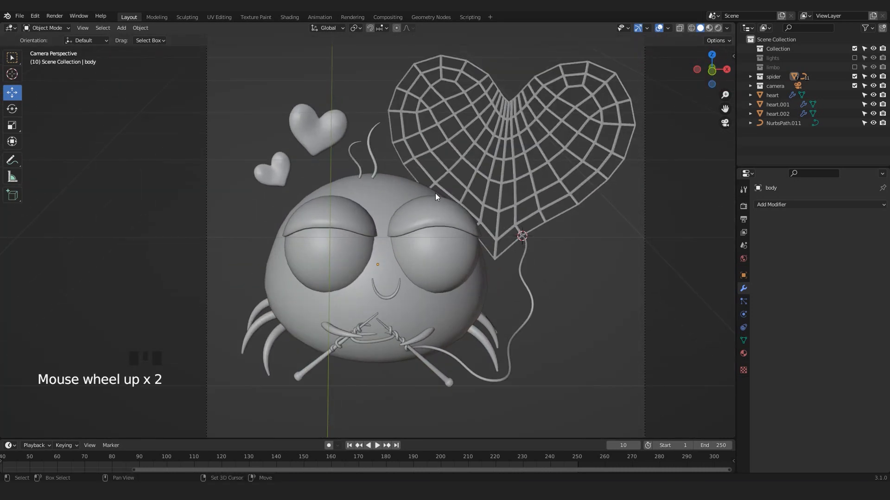
scroll(435, 193, up, 2)
click(431, 158)
key(Tab)
key(shift+a)
click(443, 307)
key(s)
click(442, 156)
key(r)
click(336, 167)
key(Delete)
- Duplicate an antenna curve, attach it to a top corner of the web's right lobe, and reshape its control points
click(149, 304)
key(shift+d)
click(369, 171)
scroll(403, 197, up, 3)
key(Tab)
click(358, 276)
key(g)
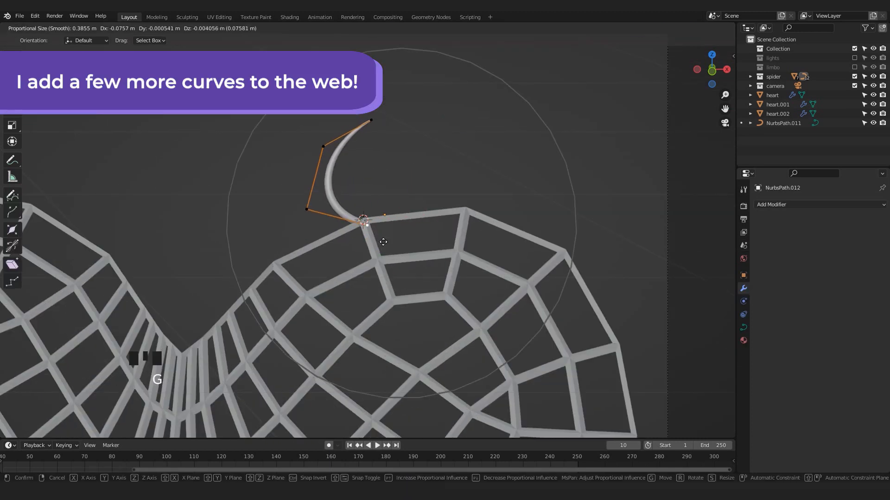
click(381, 236)
scroll(381, 222, down, 3)
click(370, 181)
key(g)
click(402, 132)
key(Tab)
- Duplicate the loose web strand, rotate the copy outward from the heart's right side, and reshape its control points
key(shift+d)
click(533, 365)
key(r)
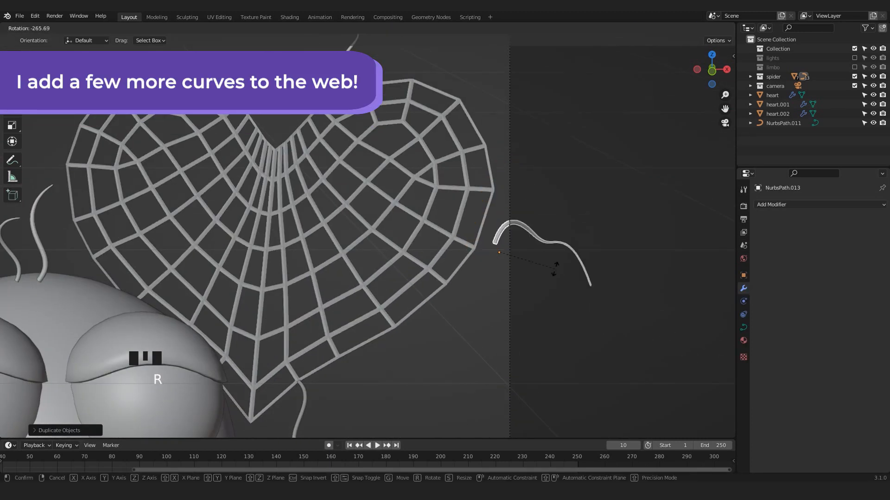
click(482, 315)
scroll(508, 261, down, 6)
scroll(402, 258, up, 5)
key(Tab)
click(403, 292)
shift+click(414, 247)
key(Tab)
- Duplicate a strand to the upper outer corner of the web's left lobe and adjust its depth
click(524, 137)
scroll(458, 168, up, 4)
click(498, 150)
key(shift+d)
click(272, 185)
middle_drag(159, 185, 58, 232)
key(g)
click(500, 288)
key(KP_0)
- Move the strand from an angled view to line it up with the web, and return to camera view
middle_drag(449, 301, 352, 308)
scroll(377, 315, down, 3)
click(378, 318)
key(g)
click(287, 185)
key(KP_0)
- Delete the end of the left lobe's strand, extrude a new tip, and reposition its control points
click(288, 135)
scroll(364, 163, up, 3)
key(Tab)
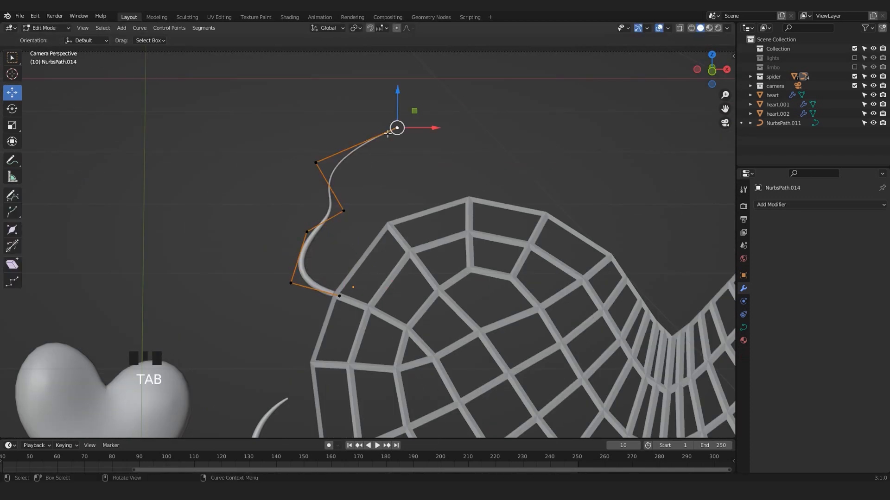
key(Delete)
key(e)
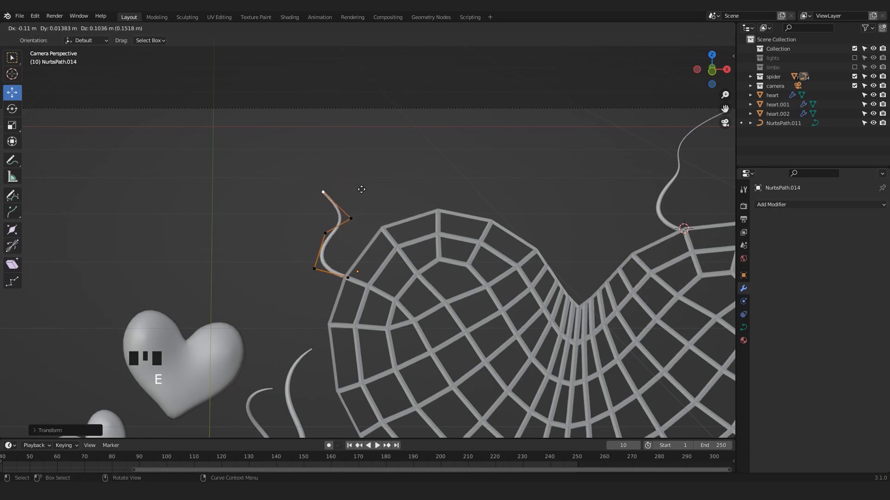
click(361, 190)
key(g)
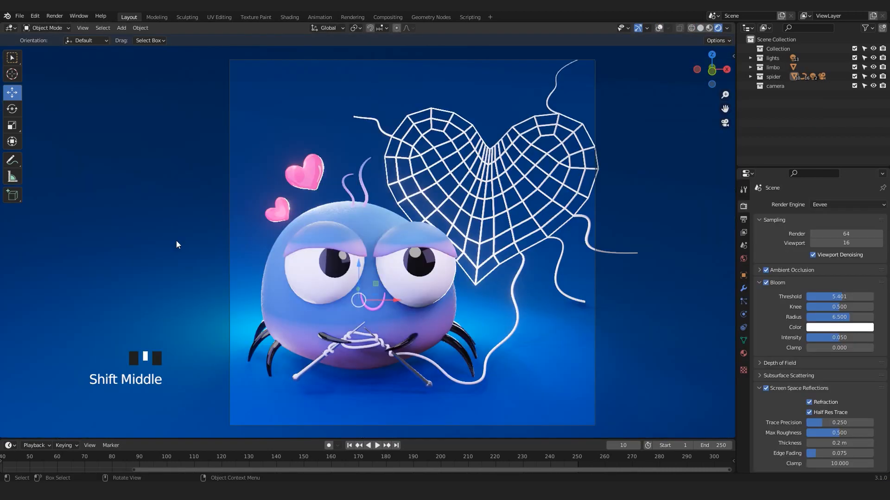
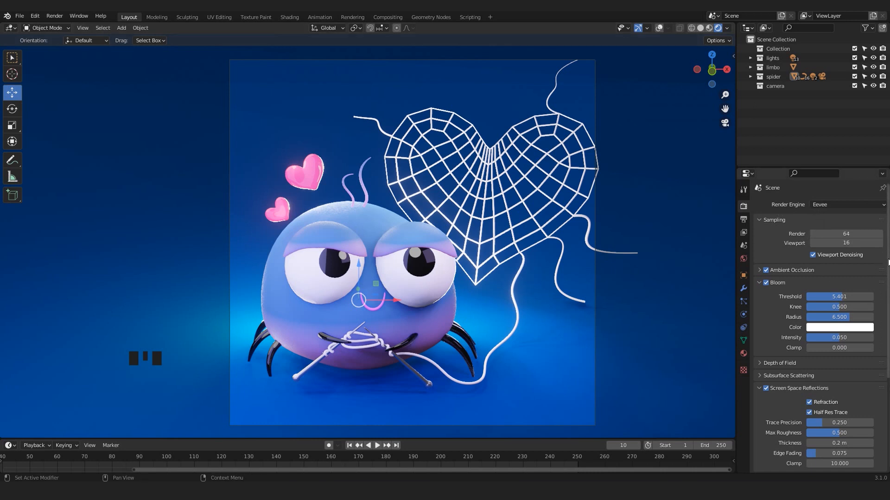
- Expand the Ambient Occlusion settings and review them with Eevee's Bloom and Screen Space Reflections settings
scroll(826, 273, down, 1)
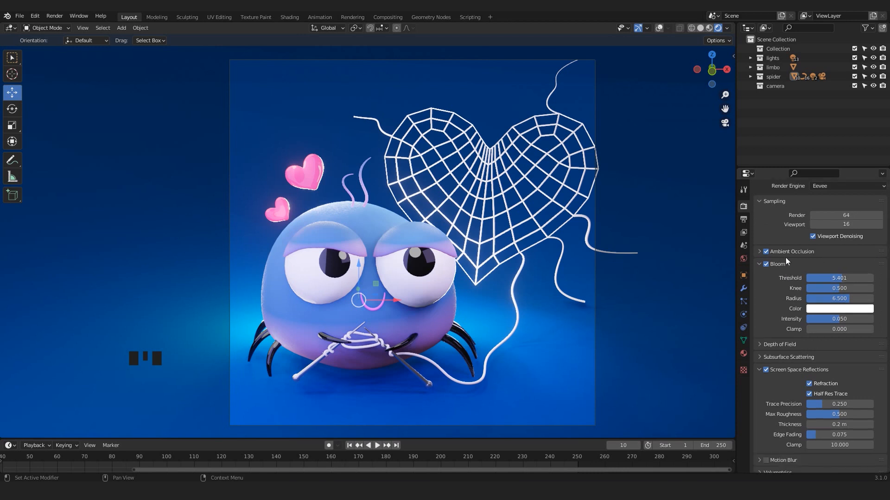
click(761, 252)
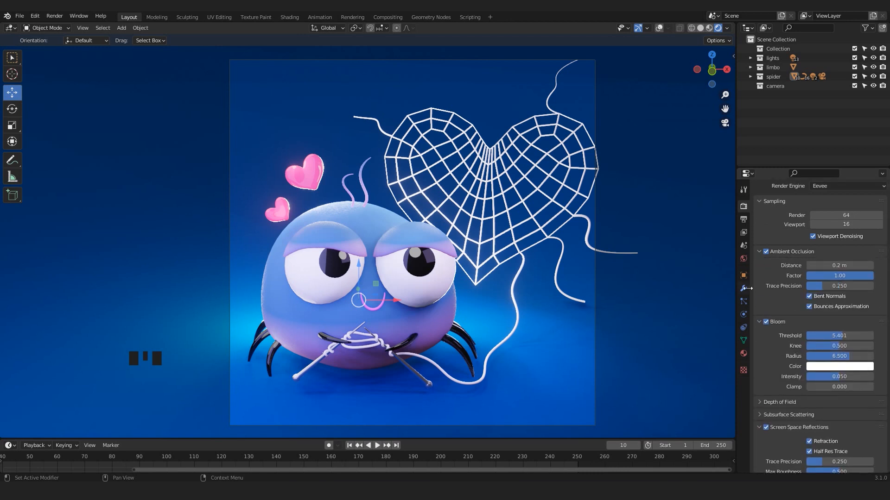
scroll(759, 340, down, 3)
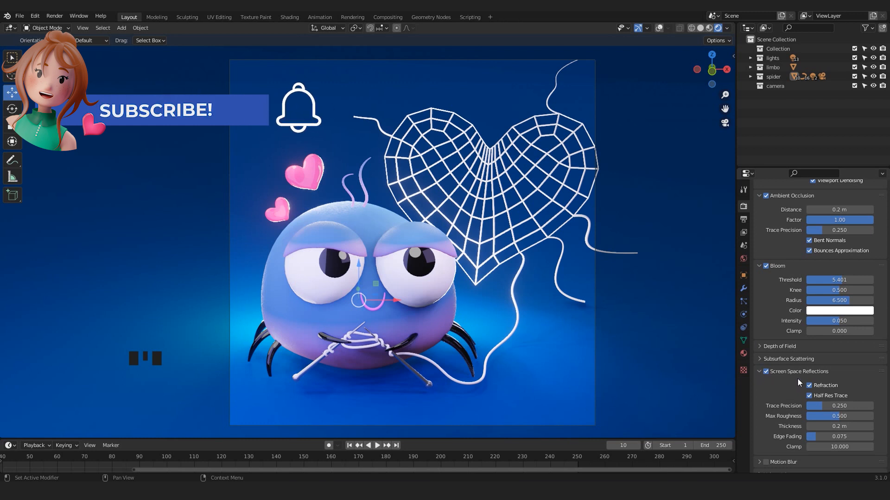
scroll(799, 374, up, 2)
scroll(798, 374, up, 2)
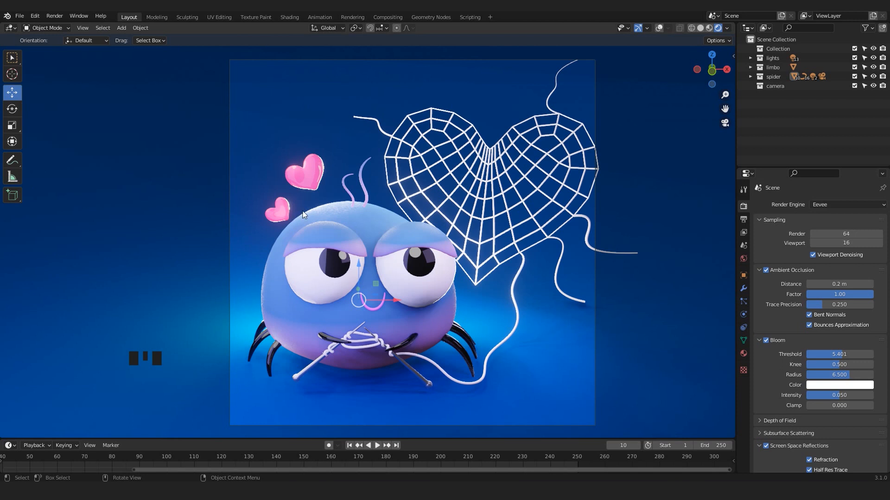
- Select the spider's body, open its material in the Shading workspace, and show the viewport in Material Preview
scroll(306, 231, up, 7)
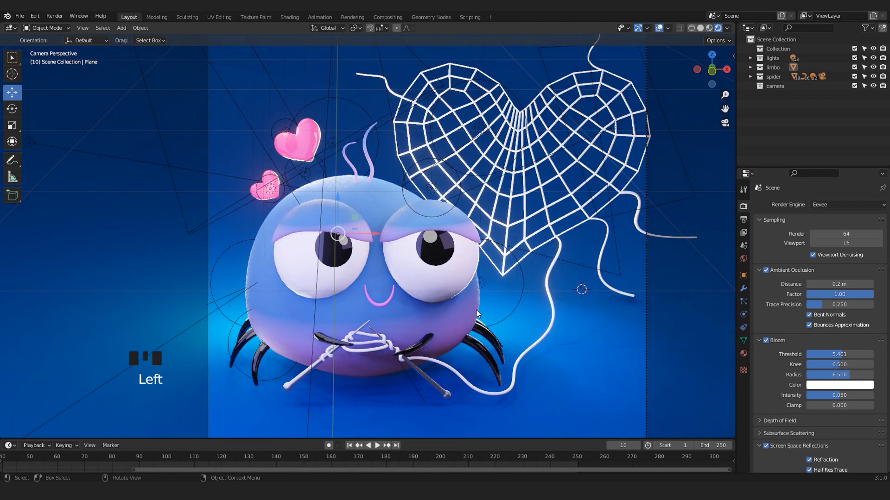
click(477, 313)
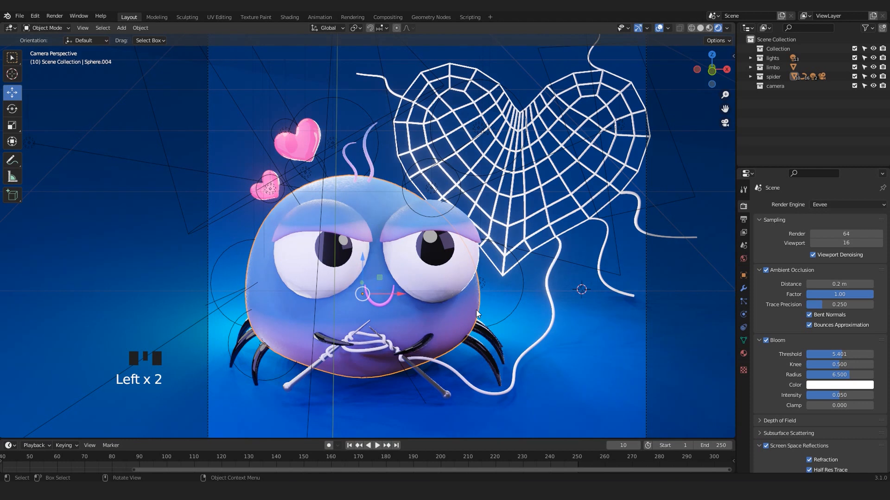
click(290, 17)
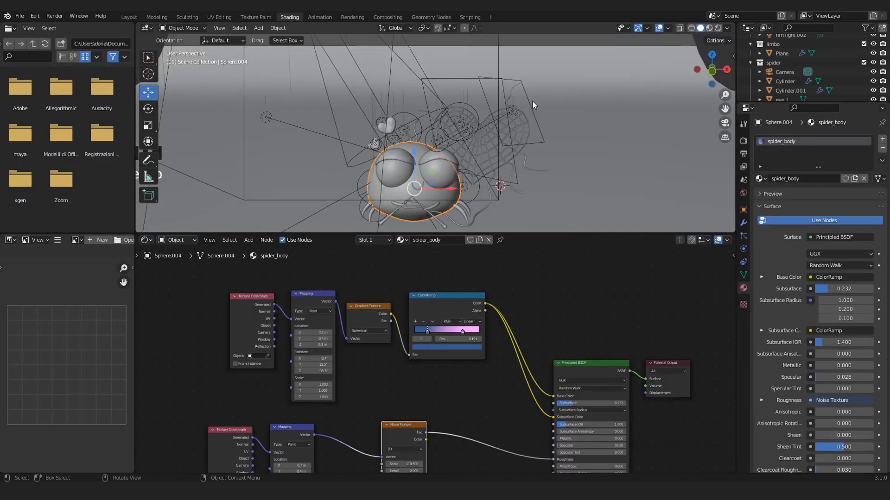
scroll(528, 106, up, 3)
click(709, 28)
mouse_move(463, 116)
middle_down()
mouse_move(455, 137)
mouse_move(420, 128)
mouse_move(464, 137)
mouse_move(445, 131)
middle_up()
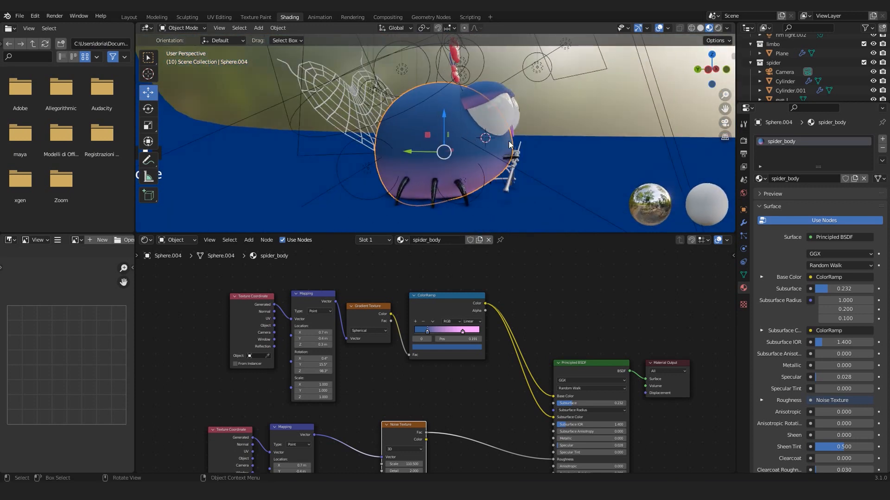
- Examine the spider's body from an angled view together with the spider_body material's node network
middle_drag(514, 144, 547, 199)
scroll(613, 377, up, 2)
drag(626, 371, 592, 281)
scroll(588, 290, down, 1)
drag(667, 368, 651, 305)
middle_drag(402, 384, 462, 375)
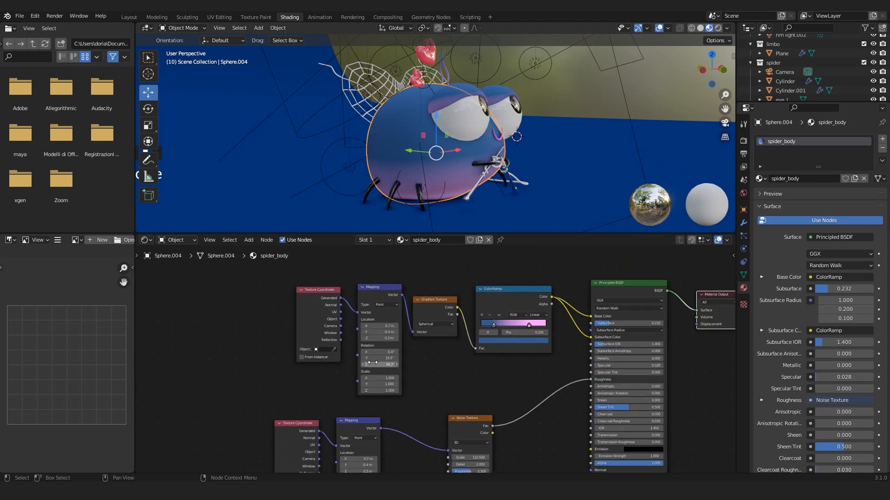
scroll(372, 362, down, 1)
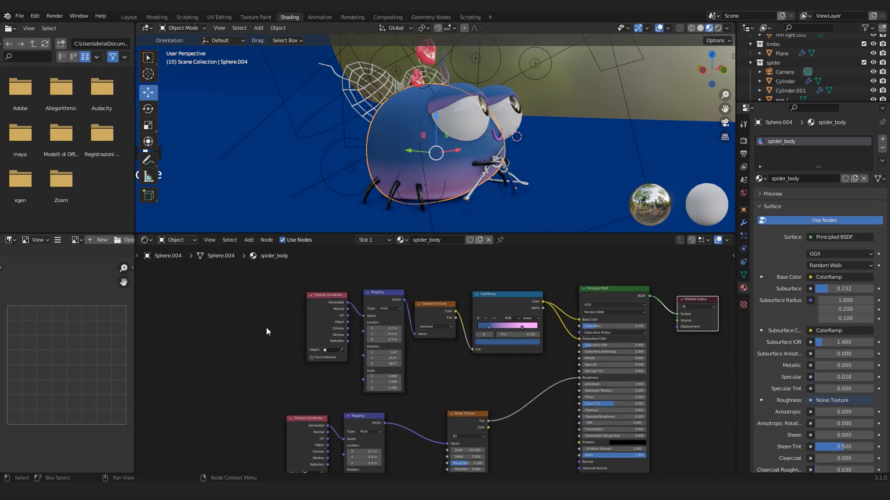
- Search for and add a ColorRamp node beside the body's Texture Coordinate node, and delete it again
key(shift+a)
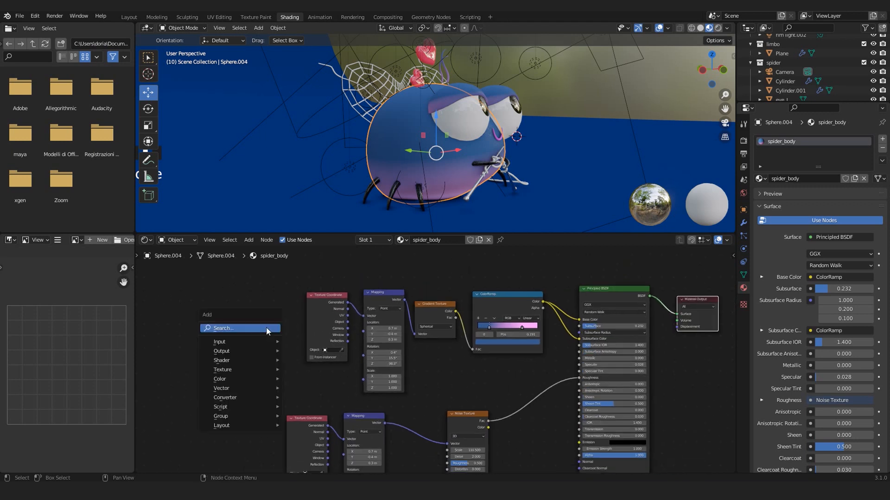
click(228, 328)
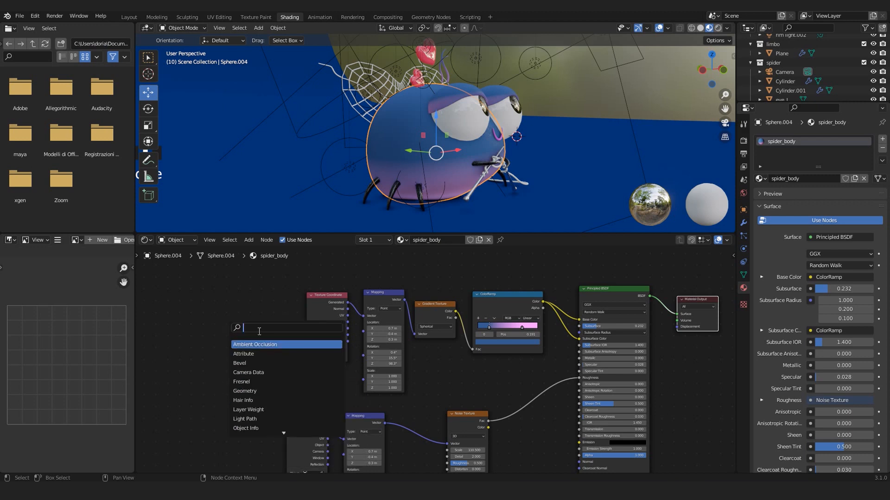
text(color)
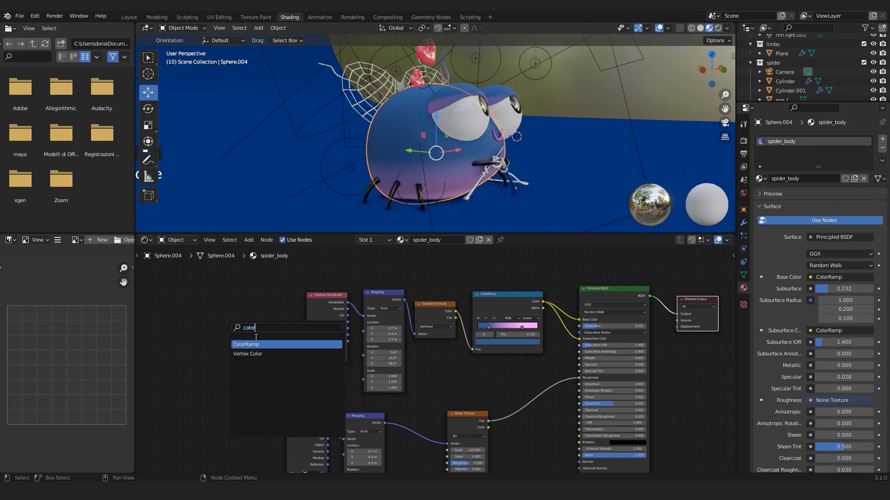
click(247, 345)
click(196, 338)
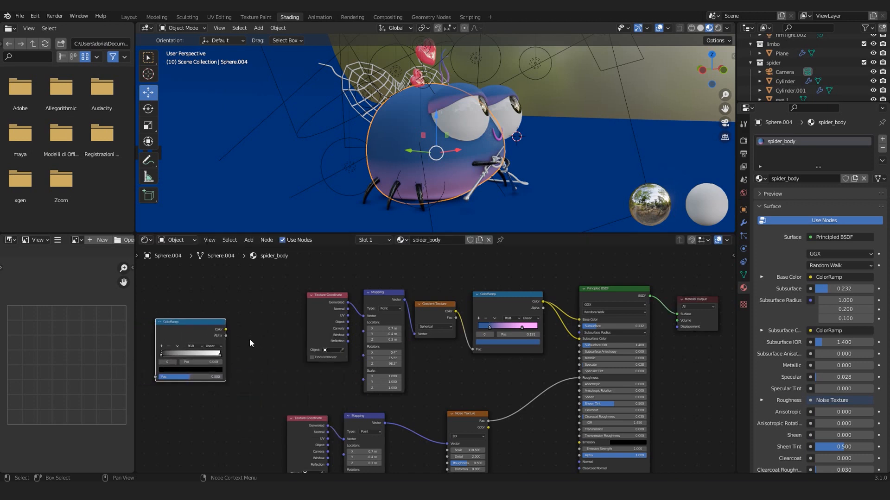
key(Delete)
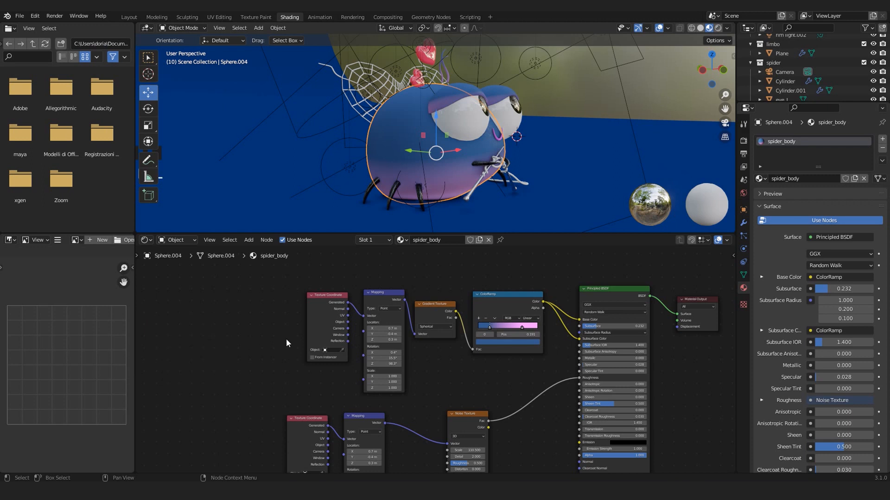
- Enlarge the node editor's area and bring the ColorRamp and Principled BSDF nodes into close view
scroll(399, 333, up, 3)
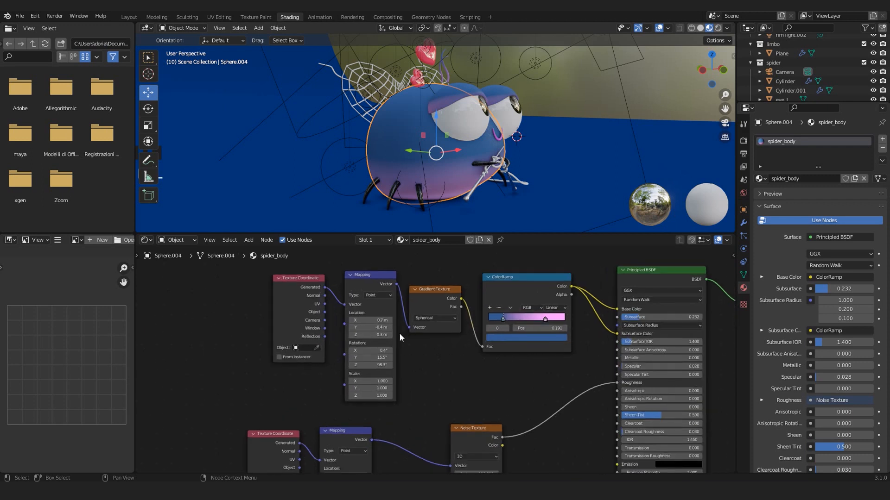
middle_drag(522, 153, 427, 150)
middle_drag(560, 409, 469, 388)
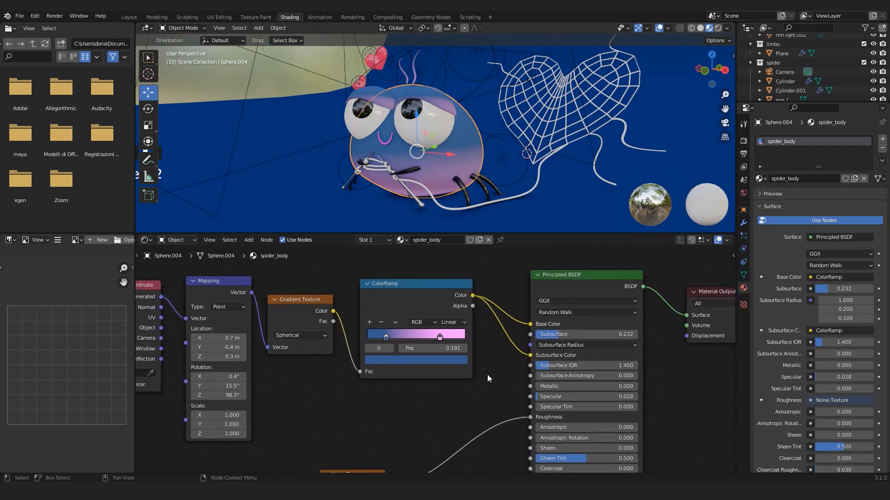
drag(546, 232, 548, 175)
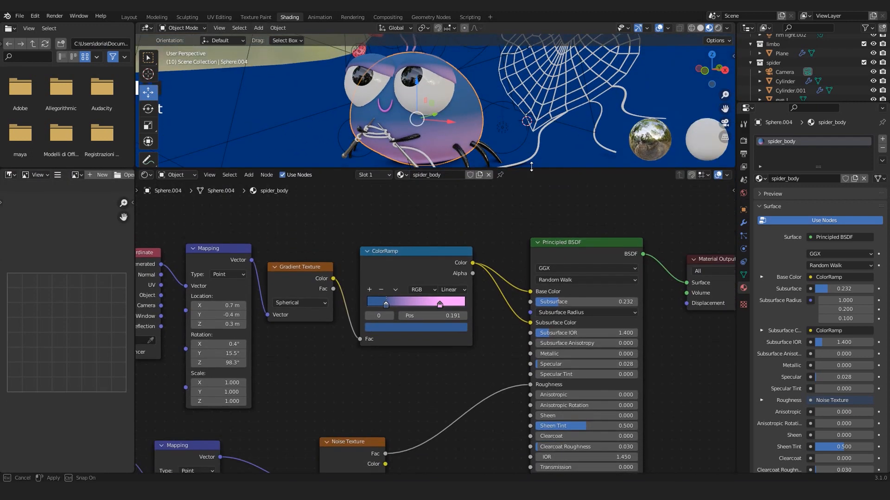
middle_drag(556, 300, 489, 272)
drag(515, 237, 524, 226)
scroll(521, 245, up, 2)
middle_drag(439, 290, 375, 325)
scroll(379, 320, up, 1)
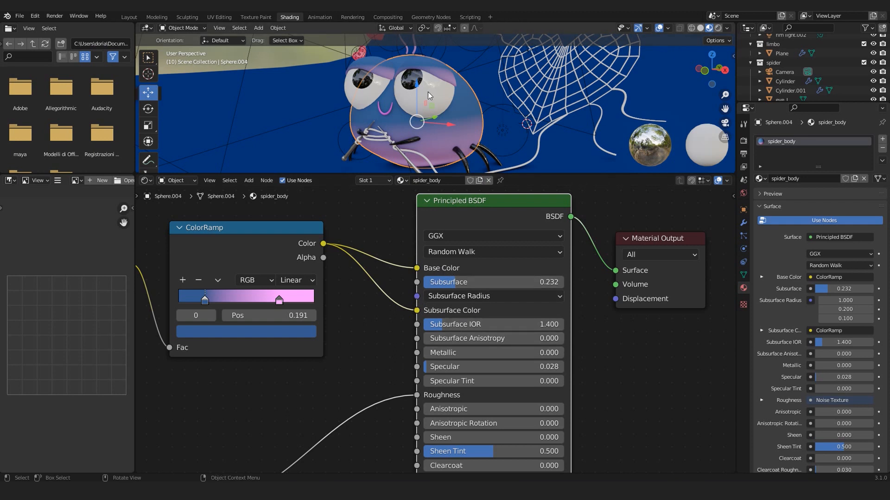
- Examine the Texture Coordinate, Mapping, Gradient Texture and ColorRamp nodes that drive the body's colour
middle_drag(358, 113, 412, 121)
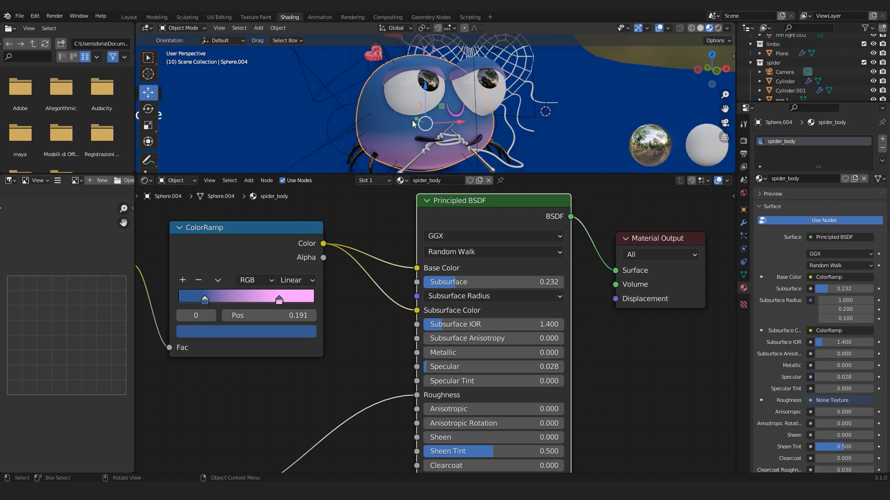
scroll(359, 301, down, 2)
middle_drag(294, 302, 449, 313)
scroll(450, 313, down, 2)
scroll(417, 299, up, 2)
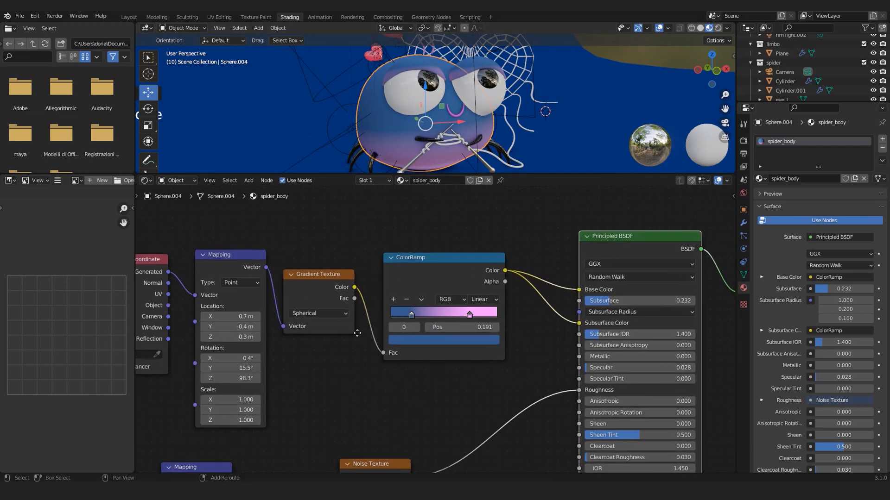
middle_drag(357, 334, 406, 322)
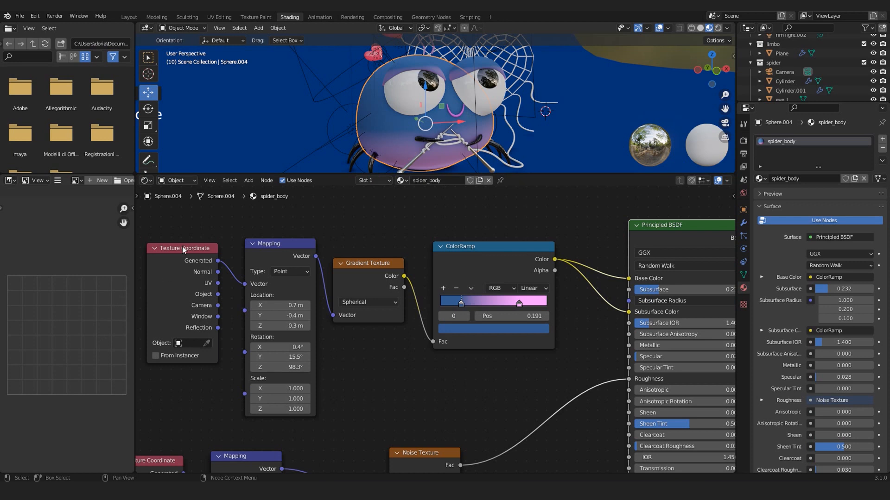
middle_drag(168, 297, 192, 294)
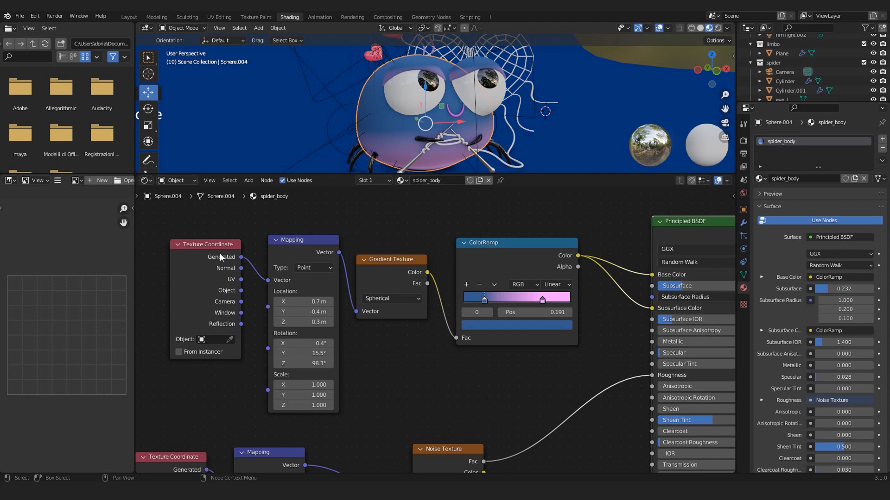
mouse_move(267, 280)
mouse_down()
mouse_move(245, 262)
mouse_move(268, 280)
mouse_up()
middle_drag(491, 301, 423, 304)
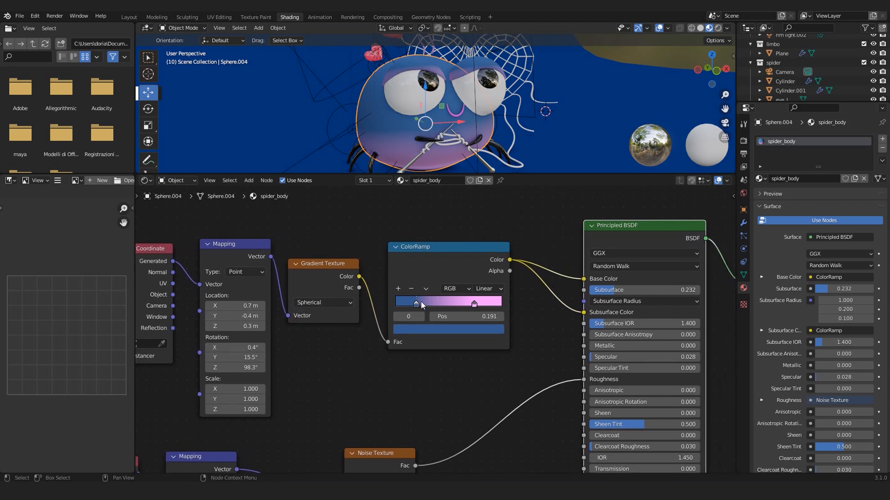
- Inspect the hex colours of the ColorRamp's blue and pink stops
click(414, 329)
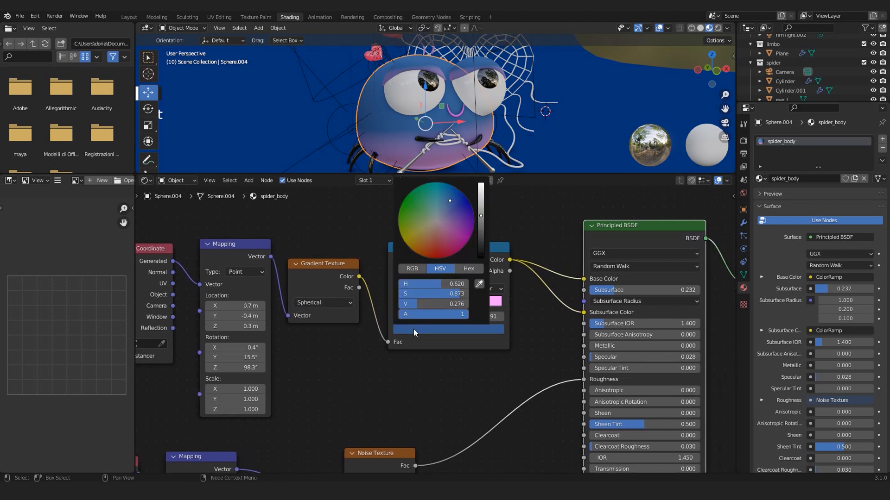
click(465, 269)
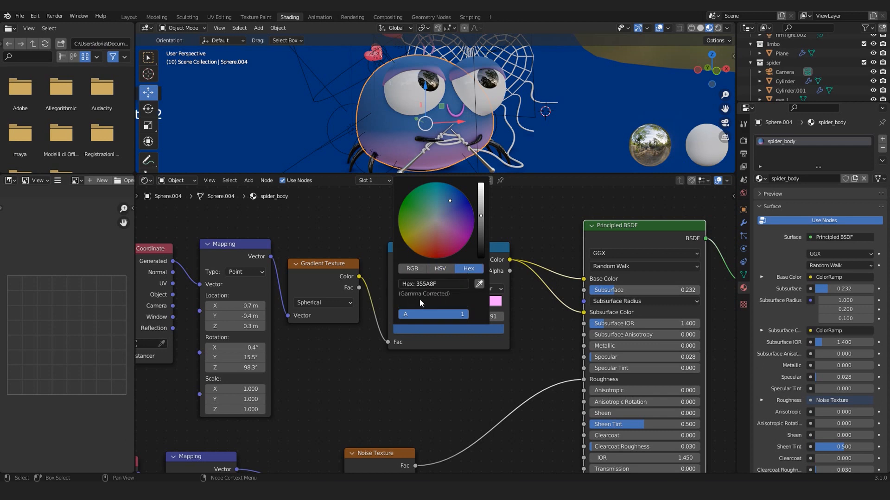
click(473, 304)
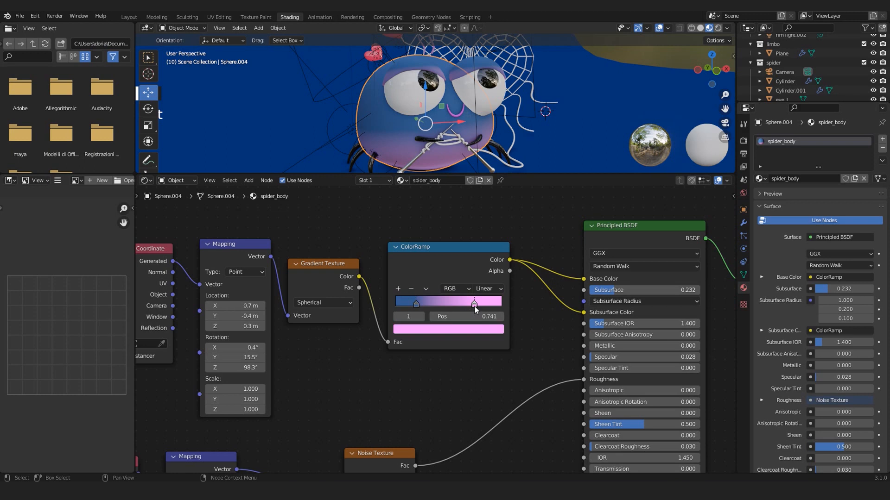
click(477, 329)
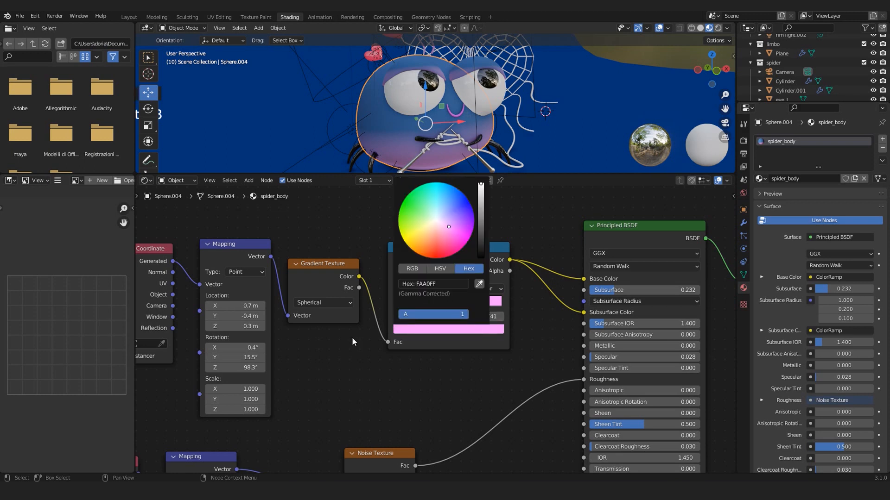
- Examine the body's blue-to-pink gradient from several sides along with the Mapping and Principled BSDF settings
middle_drag(356, 126, 380, 60)
mouse_move(492, 104)
middle_down()
mouse_move(489, 86)
mouse_move(491, 111)
middle_up()
mouse_move(429, 140)
middle_down()
mouse_move(451, 136)
mouse_move(428, 134)
middle_up()
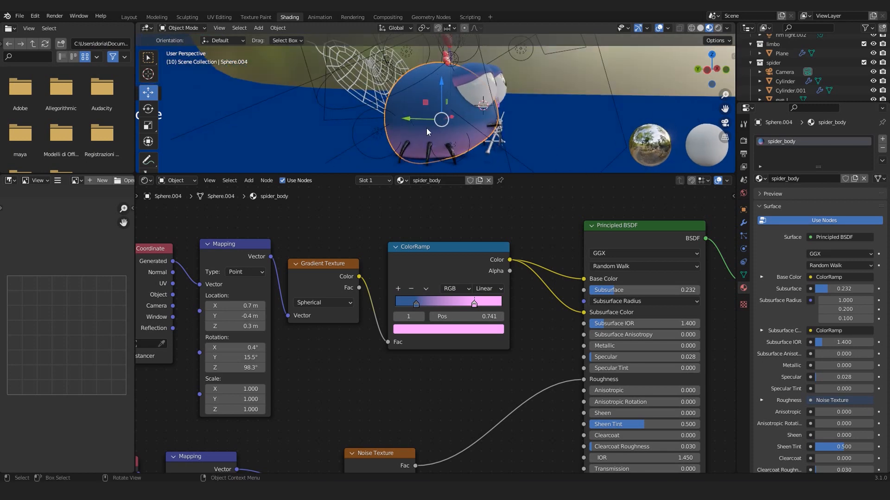
middle_drag(497, 104, 417, 104)
middle_drag(217, 320, 292, 290)
scroll(291, 289, up, 1)
mouse_move(302, 329)
mouse_down()
mouse_move(437, 329)
mouse_move(181, 329)
mouse_move(284, 328)
mouse_up()
middle_drag(345, 124, 385, 125)
middle_drag(589, 380, 395, 385)
scroll(491, 321, up, 2)
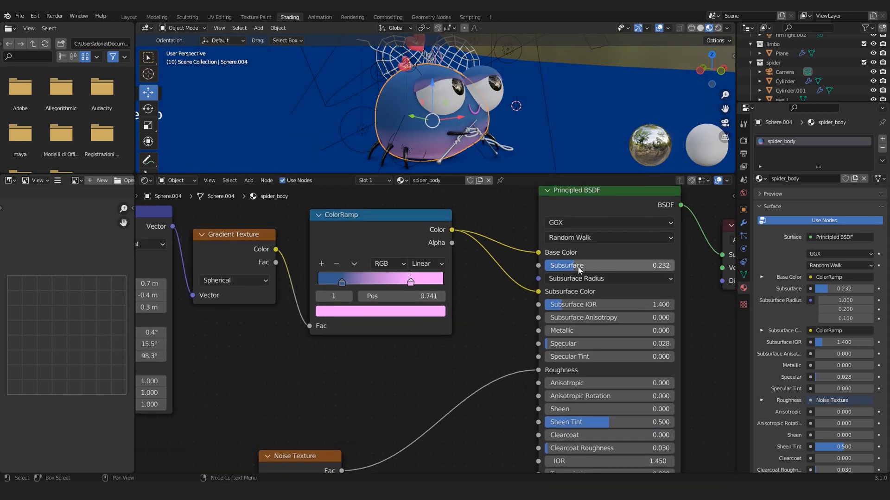
- Disconnect the ColorRamp's colour from the Principled BSDF's Subsurface Color, and reconnect it
click(538, 290)
drag(539, 291, 512, 295)
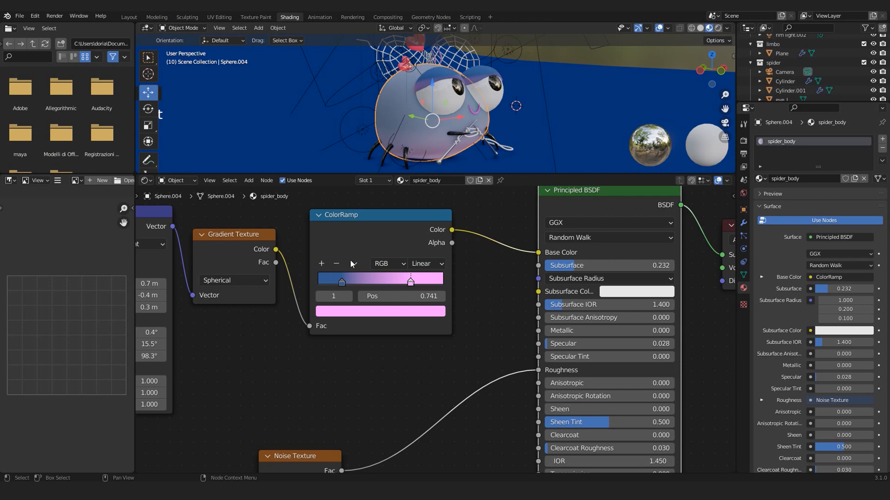
drag(452, 230, 537, 292)
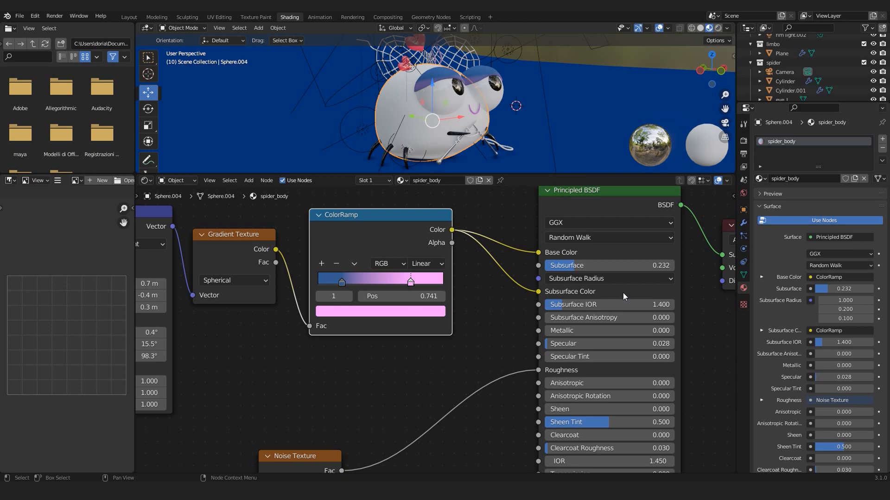
- Switch to camera view in Rendered shading and enlarge the surface grain on top of the spider's head
scroll(446, 336, down, 1)
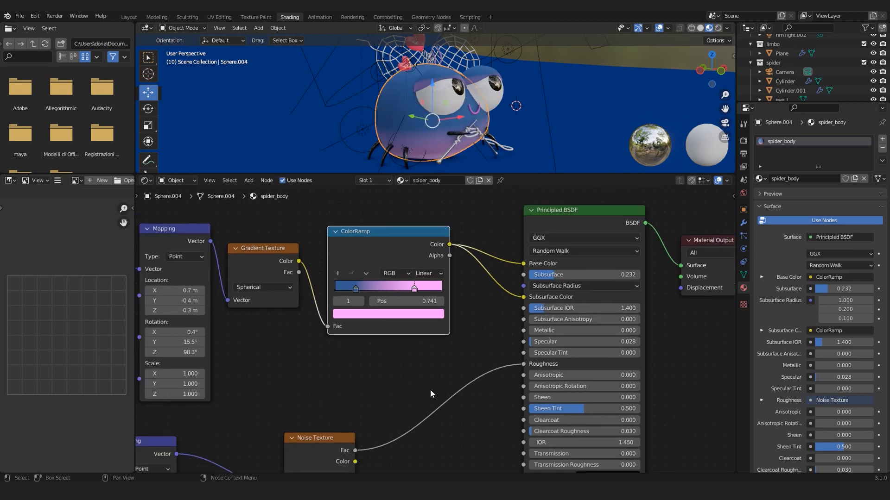
scroll(430, 394, down, 1)
key(KP_0)
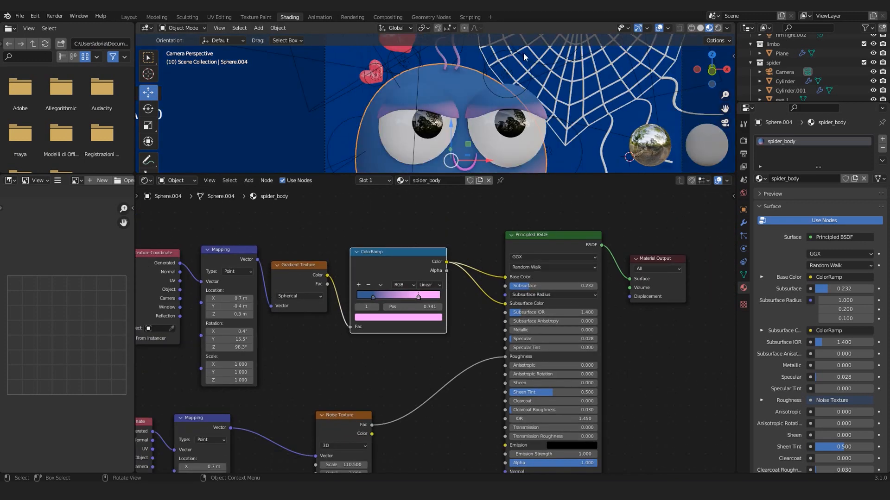
click(717, 28)
scroll(540, 40, up, 4)
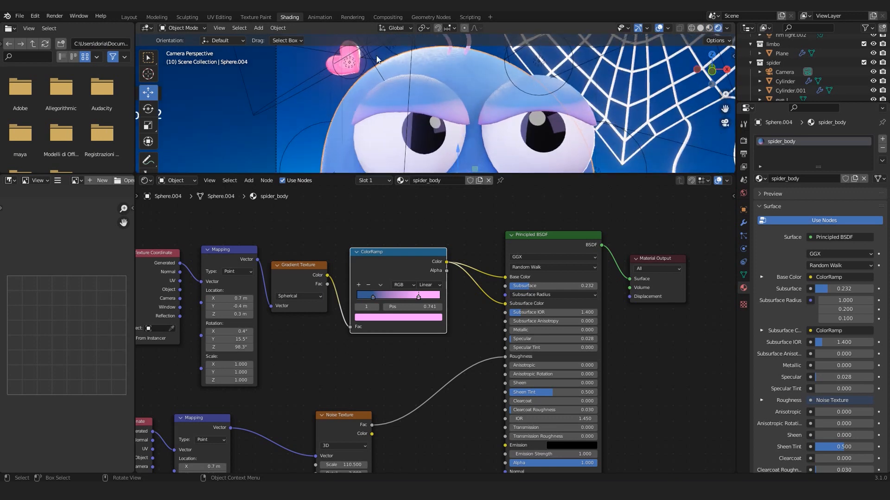
scroll(445, 79, up, 2)
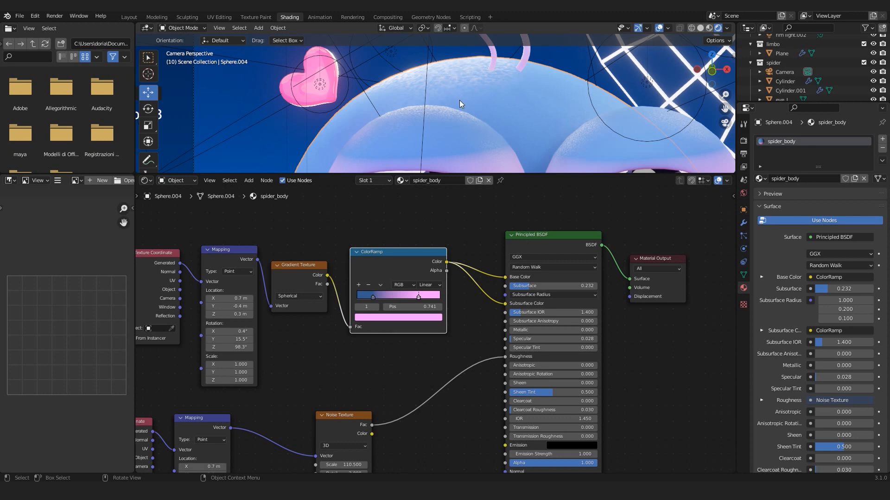
scroll(468, 86, up, 1)
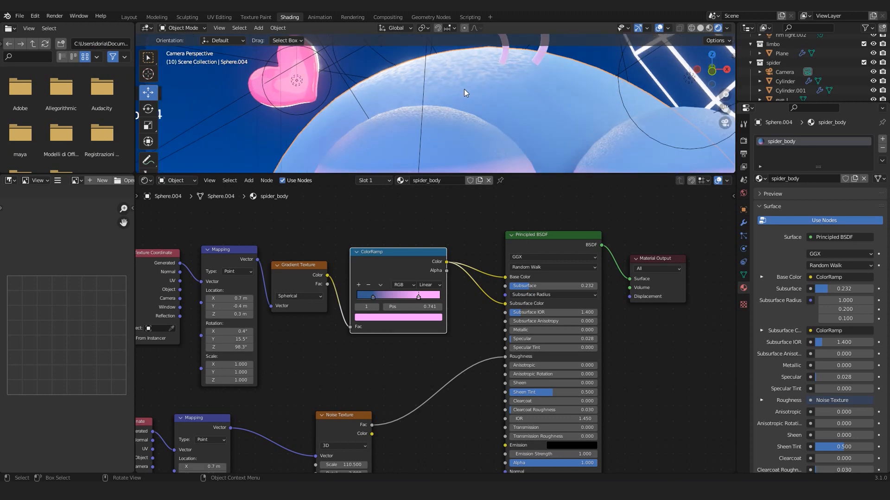
- Select the lower Texture Coordinate, Mapping and Noise Texture nodes and move them closer to the Principled BSDF
scroll(466, 93, down, 2)
scroll(467, 95, up, 2)
scroll(449, 296, up, 2)
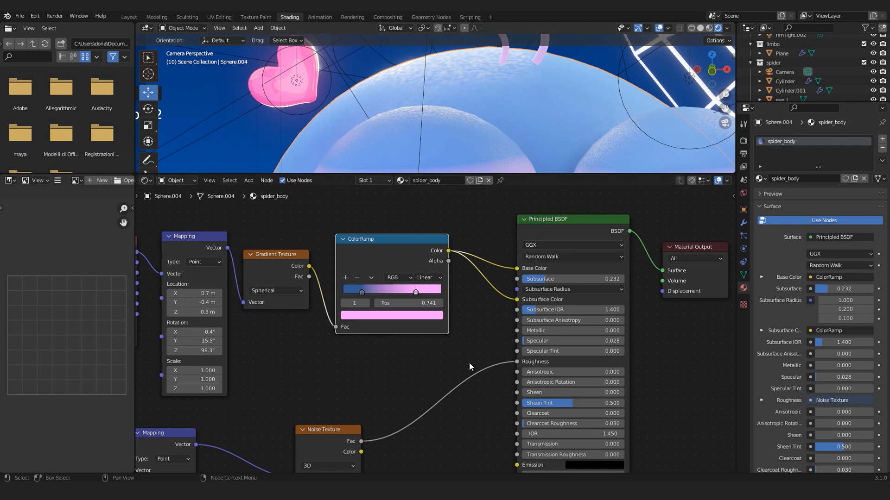
scroll(538, 369, up, 1)
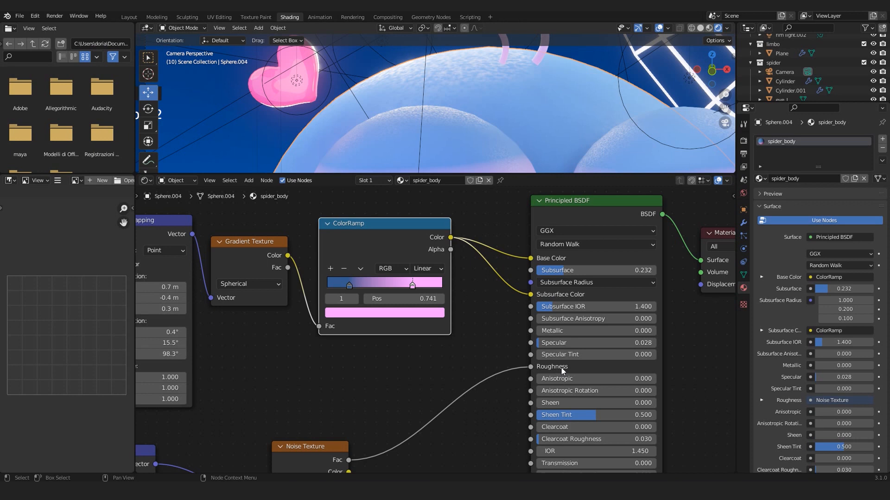
scroll(519, 378, down, 3)
middle_drag(415, 406, 533, 332)
drag(154, 356, 430, 407)
drag(439, 365, 521, 336)
scroll(479, 385, up, 1)
middle_drag(479, 388, 418, 336)
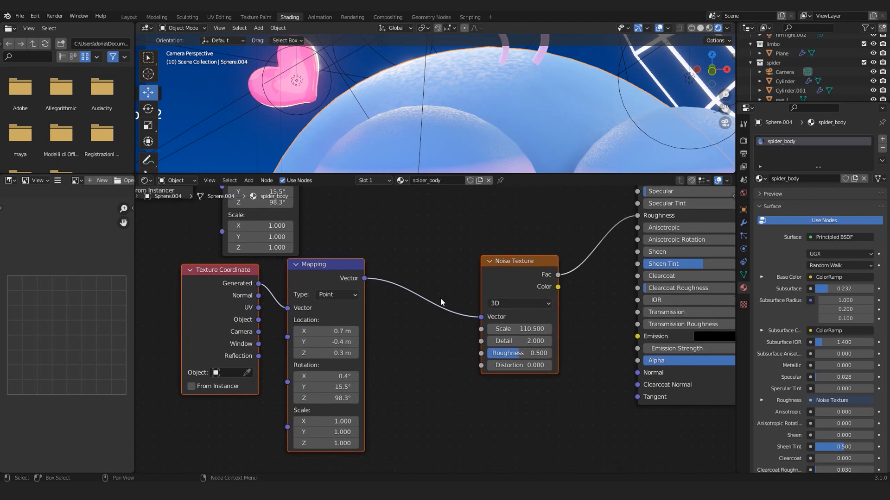
- Move the lower Mapping node closer to the Noise Texture, and its Texture Coordinate node closer to the Mapping node
click(313, 280)
drag(310, 280, 354, 282)
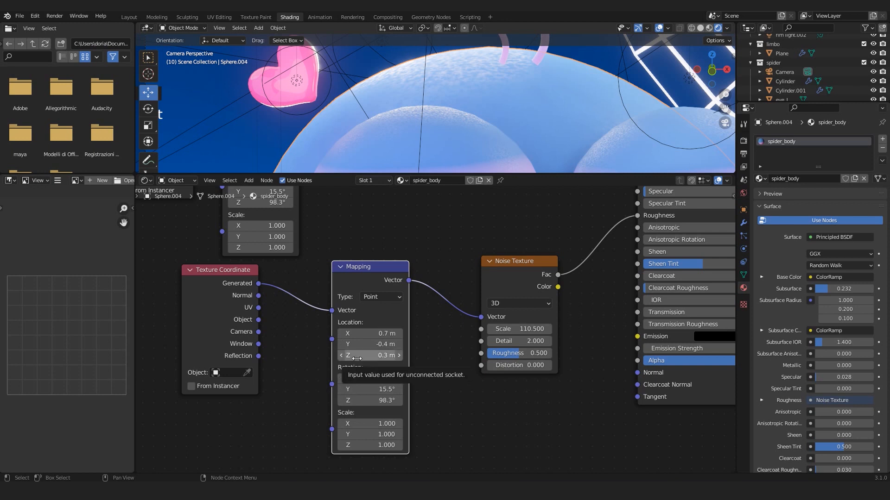
drag(202, 312, 241, 321)
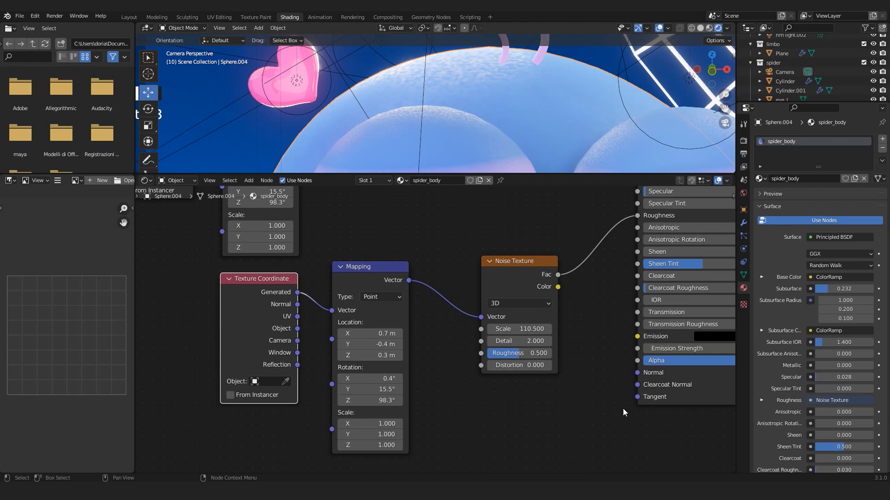
- Disconnect the Noise Texture's Fac output from the Principled BSDF's Roughness
drag(636, 215, 618, 229)
middle_drag(618, 260, 510, 312)
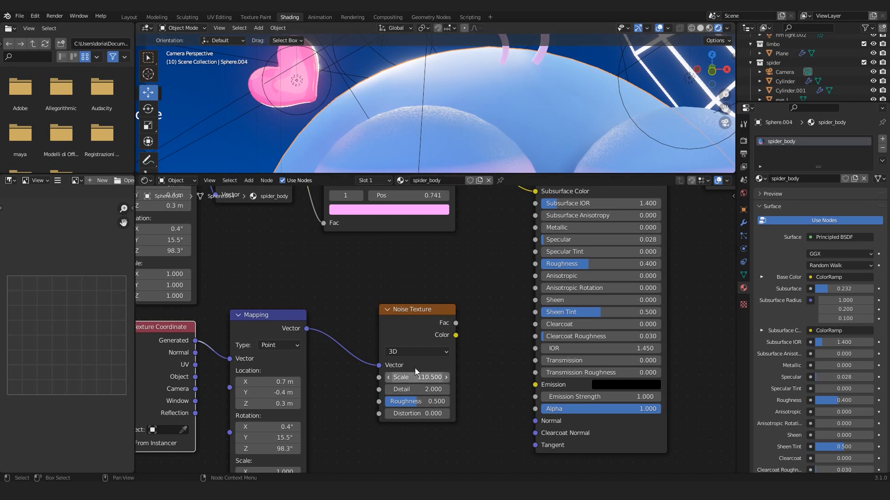
- Reconnect the Noise Texture's Fac output to the Principled BSDF's Roughness in the spider_body material
drag(455, 323, 536, 263)
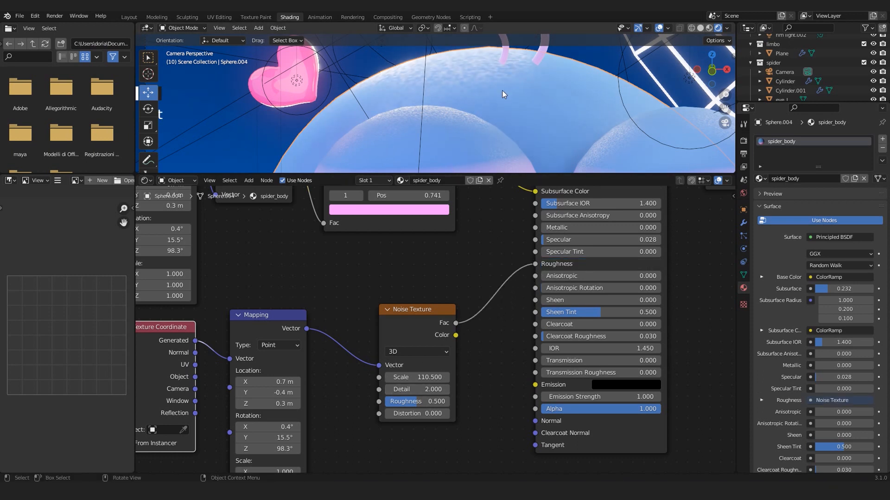
scroll(501, 90, down, 4)
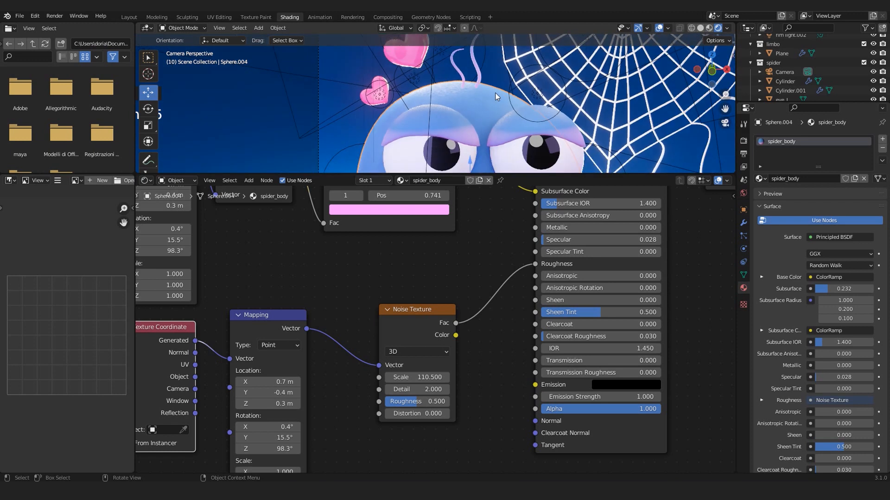
shift+middle_drag(474, 104, 461, 70)
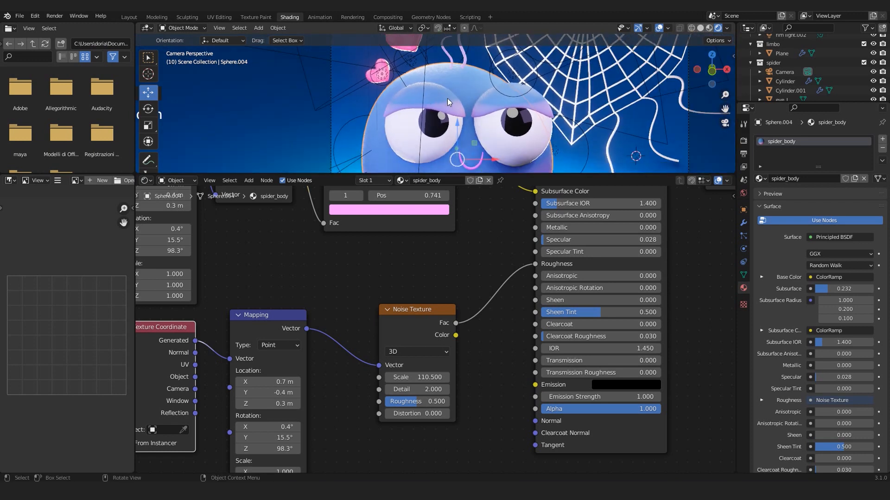
scroll(444, 99, down, 2)
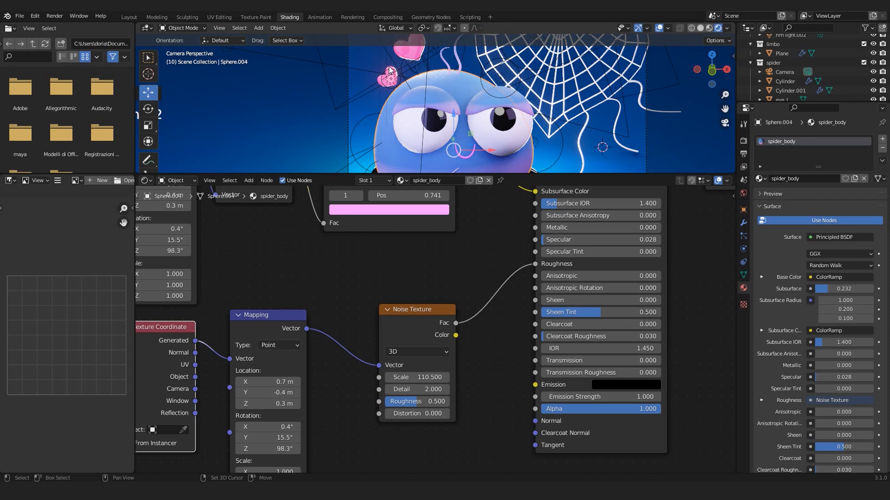
shift+middle_drag(389, 70, 406, 85)
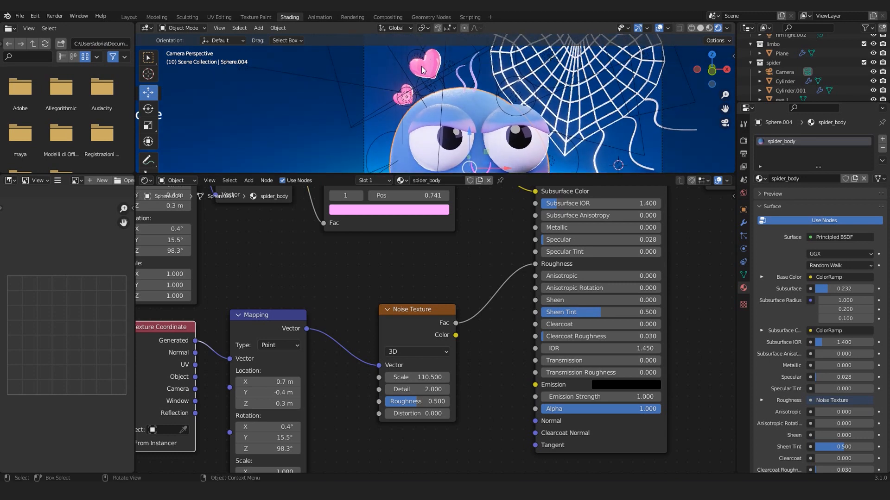
- Select the upper heart above the spider's head and examine its spider_hearts material, including base colour and subsurface
click(422, 67)
scroll(457, 69, up, 1)
middle_drag(571, 298, 329, 279)
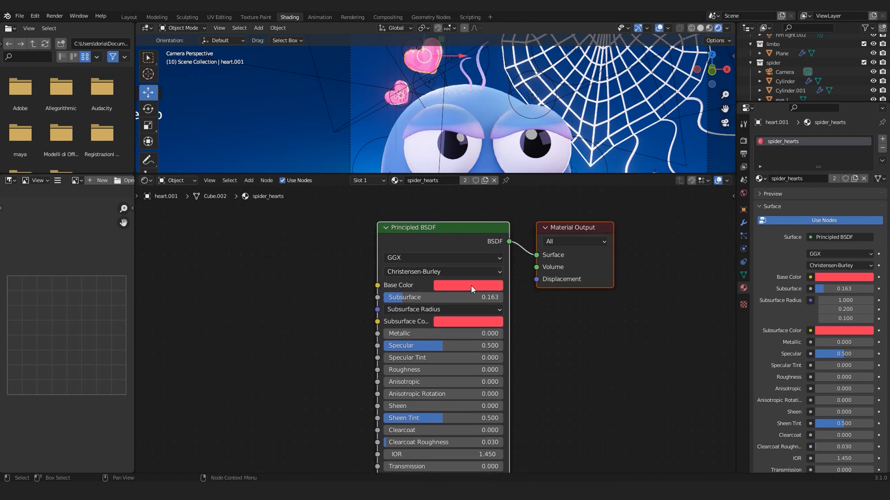
click(471, 285)
scroll(487, 101, down, 3)
scroll(526, 102, up, 2)
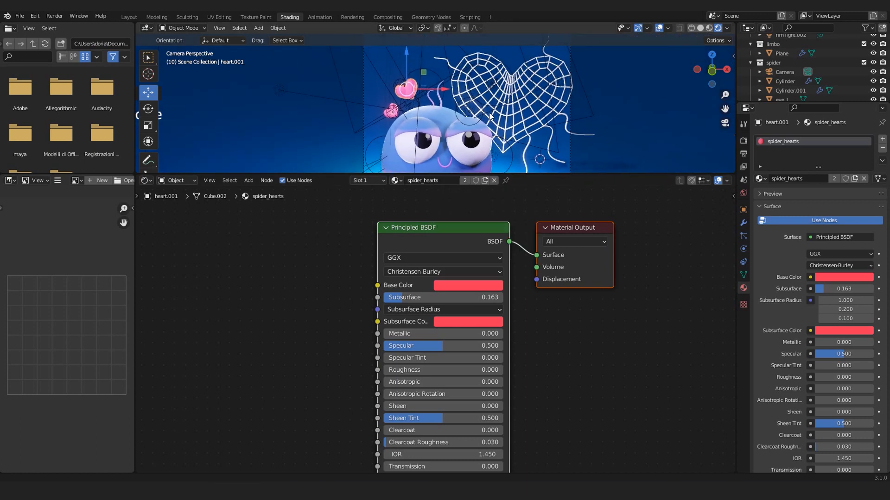
- Select the heart-shaped web and examine the base colour of its spider_web material
click(527, 99)
scroll(531, 92, up, 2)
scroll(531, 92, up, 4)
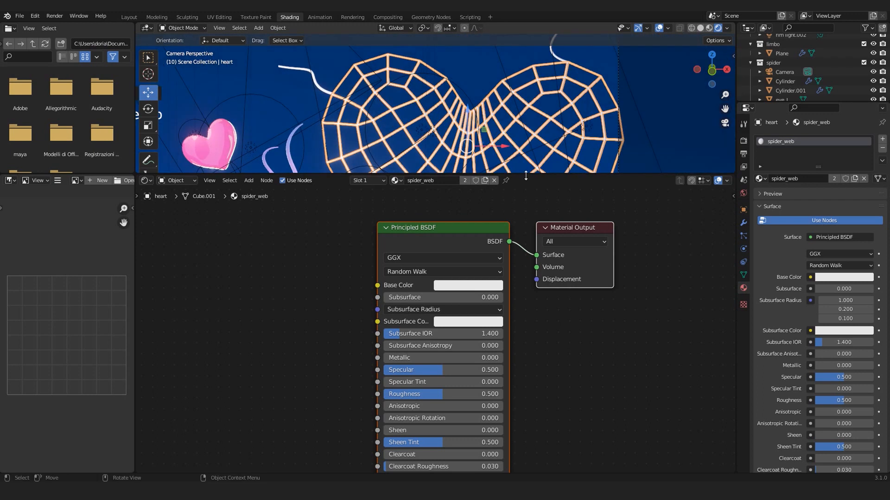
click(487, 288)
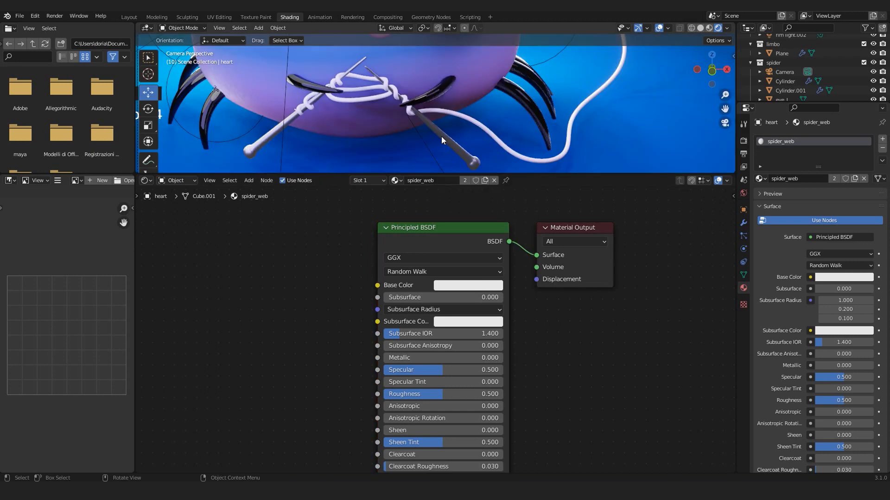
- Examine the metallic and roughness settings of a knitting needle's Spider_needles material, and the material of a black leg
click(441, 136)
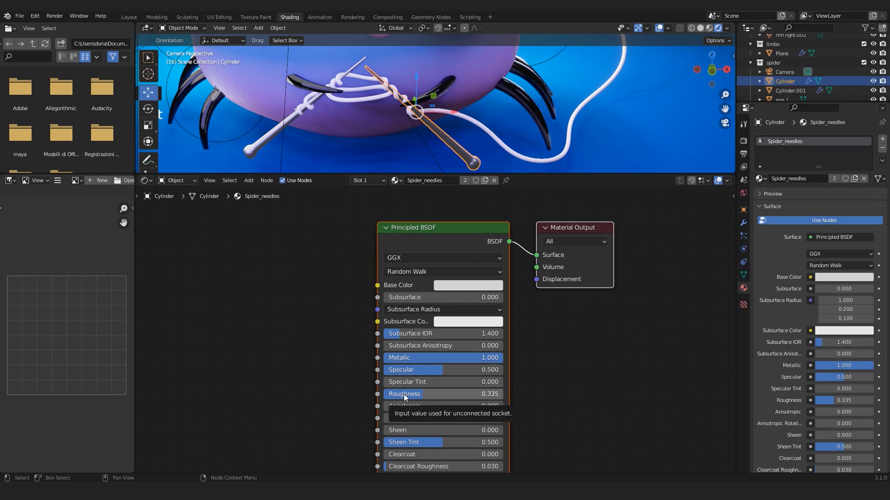
click(526, 101)
middle_drag(526, 101, 493, 127)
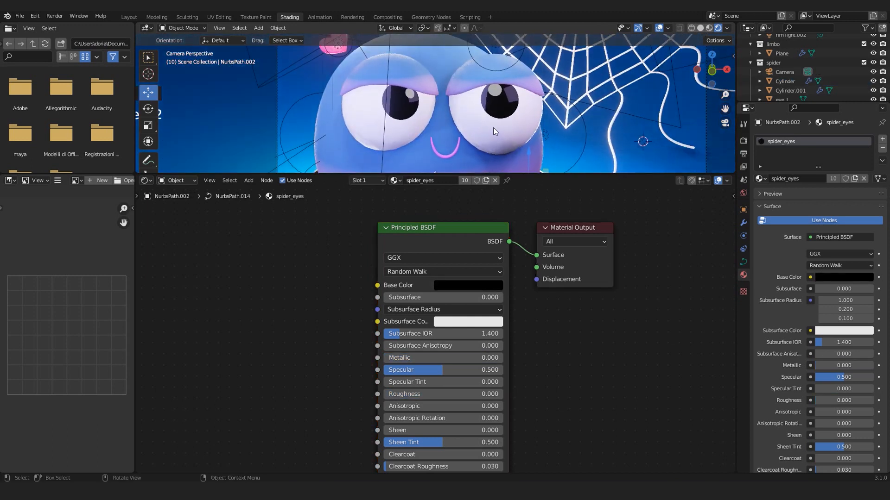
- Select the spider's mouth and examine the base colour of its spider_mouth material
click(451, 155)
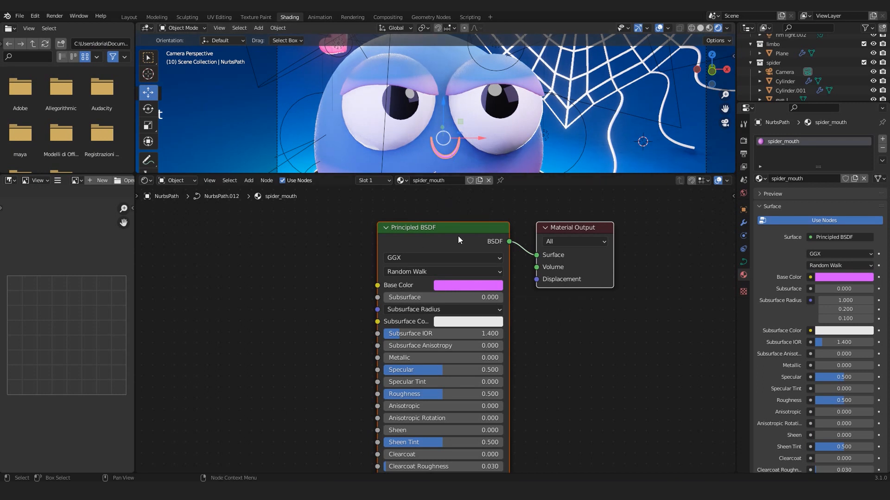
click(474, 286)
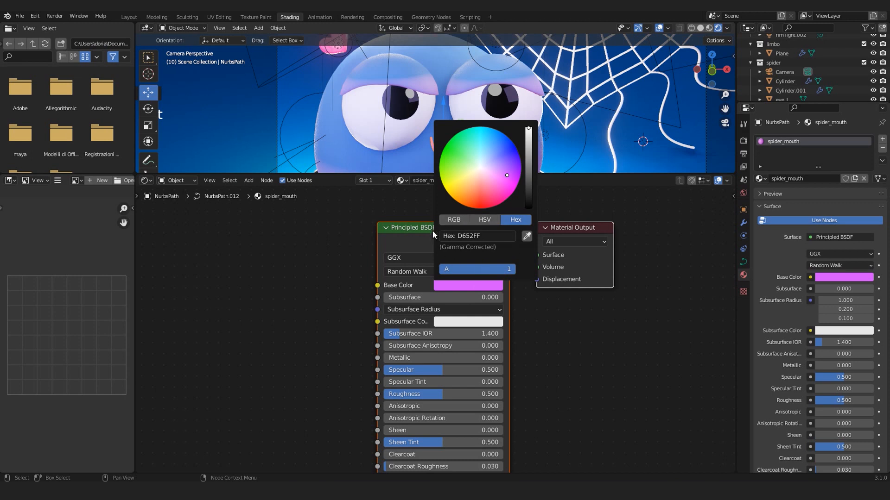
scroll(501, 115, down, 2)
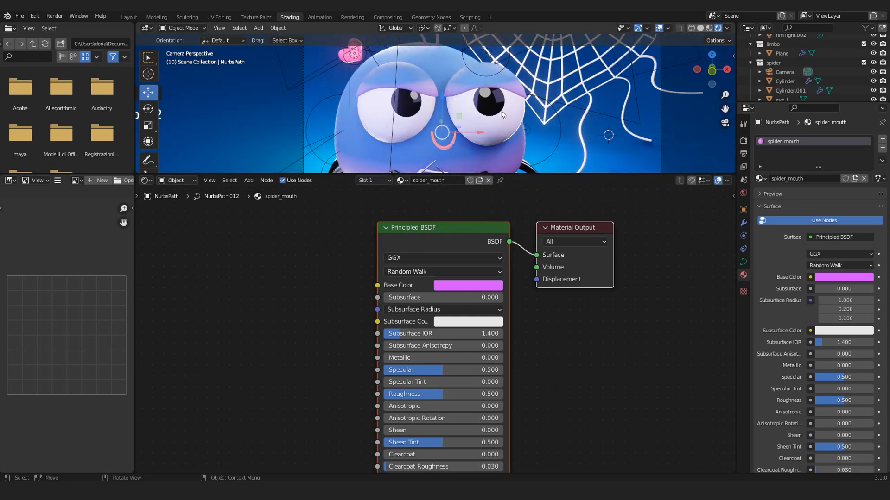
- Select the eye_L eyeball and examine its spider_eyes_white and spider_eyes material slots
click(502, 115)
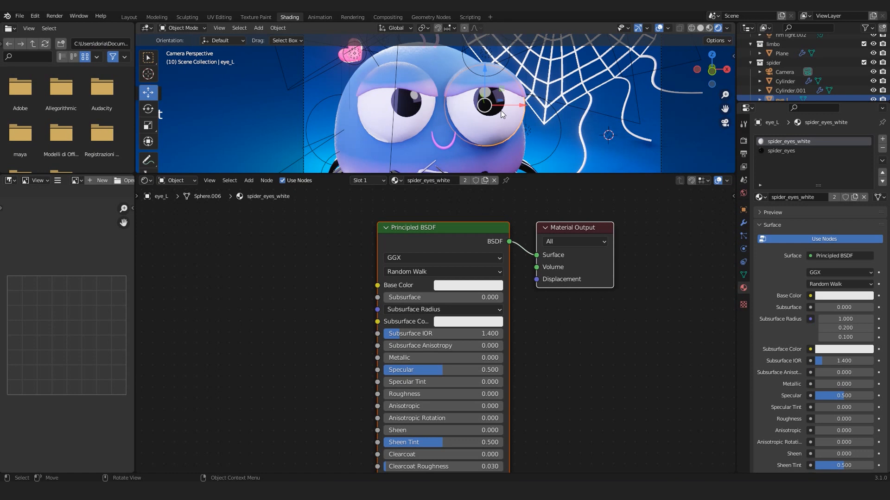
scroll(502, 115, up, 1)
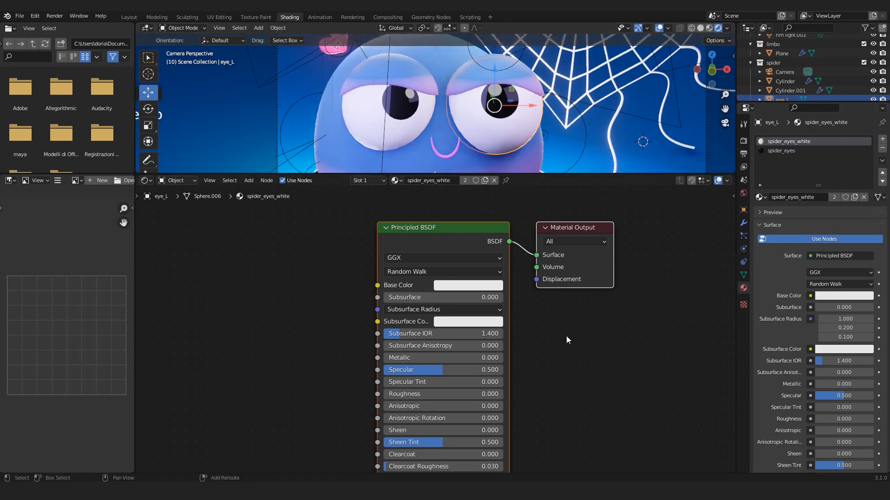
middle_drag(566, 338, 568, 319)
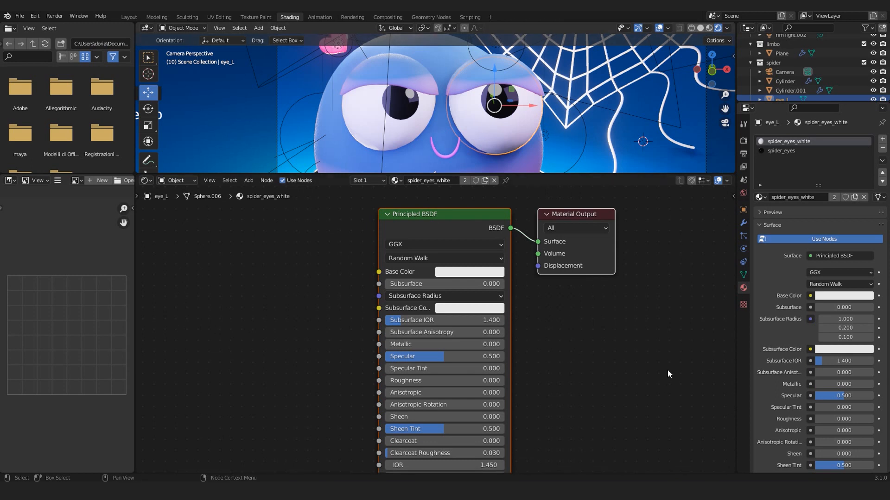
click(783, 151)
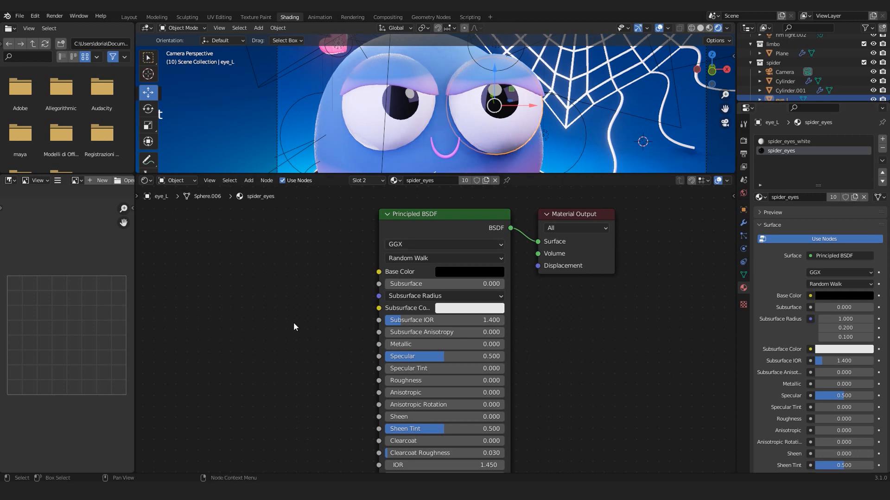
- Enlarge the 3D viewport and, in Edit Mode with Solid shading, select eye_L's pupil faces to show which use spider_eyes
key(Tab)
scroll(524, 113, up, 2)
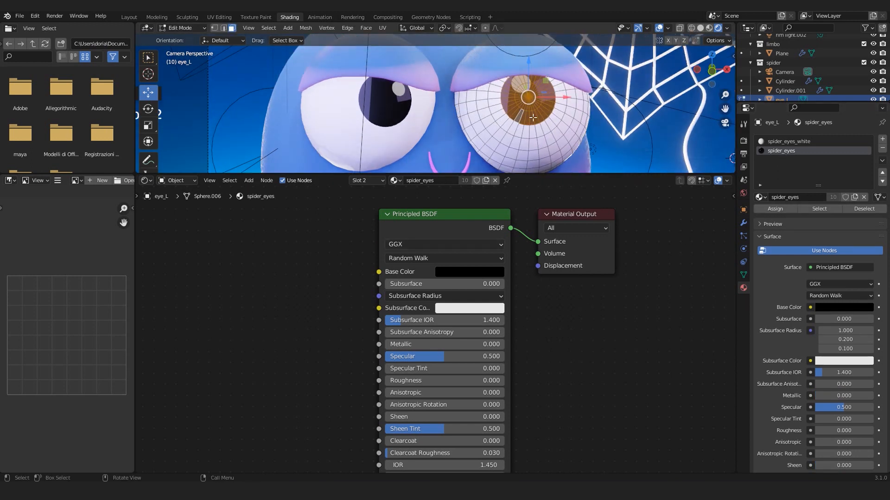
drag(536, 175, 540, 300)
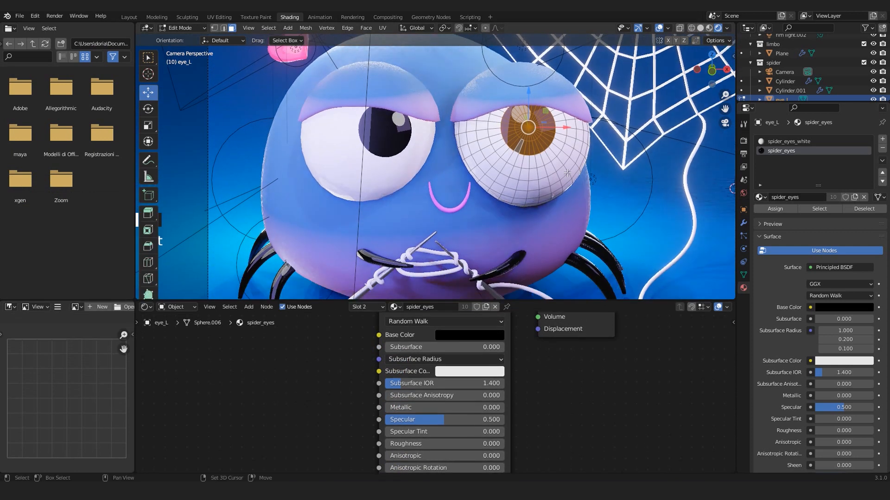
scroll(554, 199, up, 3)
click(553, 199)
scroll(553, 199, up, 3)
click(509, 136)
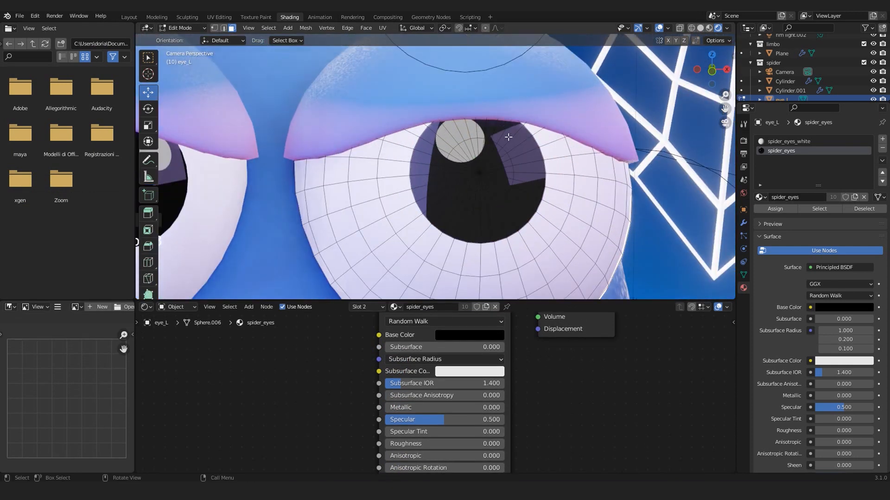
click(699, 28)
alt+click(520, 143)
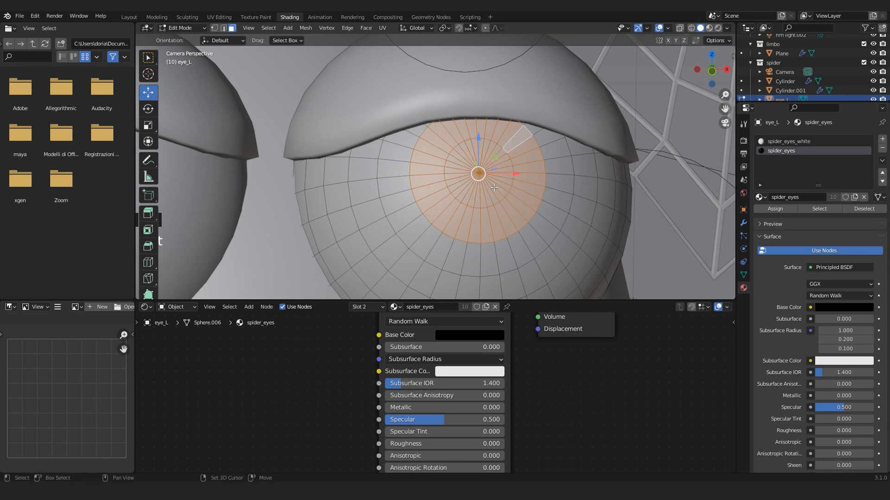
scroll(494, 187, down, 1)
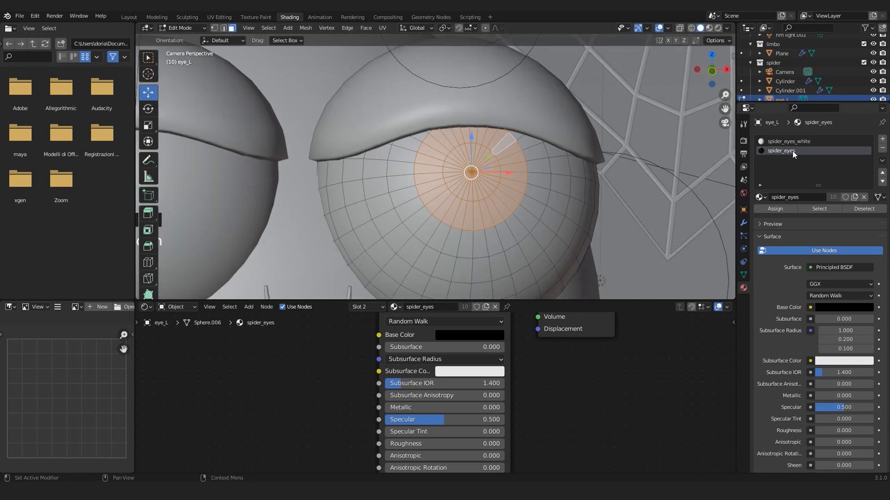
- Return to Object Mode with Rendered shading and review the spider's eyes and the whole composition
click(709, 28)
key(Tab)
scroll(504, 165, down, 3)
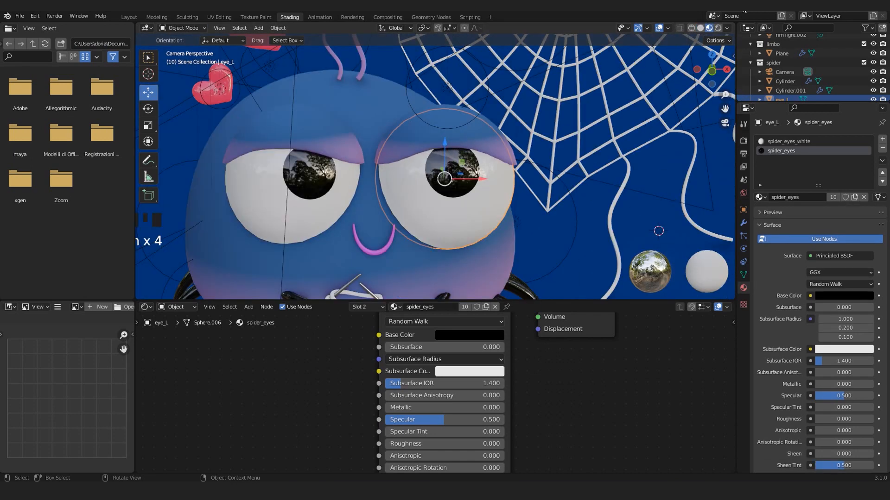
click(718, 28)
scroll(513, 207, down, 2)
shift+middle_drag(497, 205, 519, 182)
scroll(513, 181, up, 1)
scroll(518, 181, up, 2)
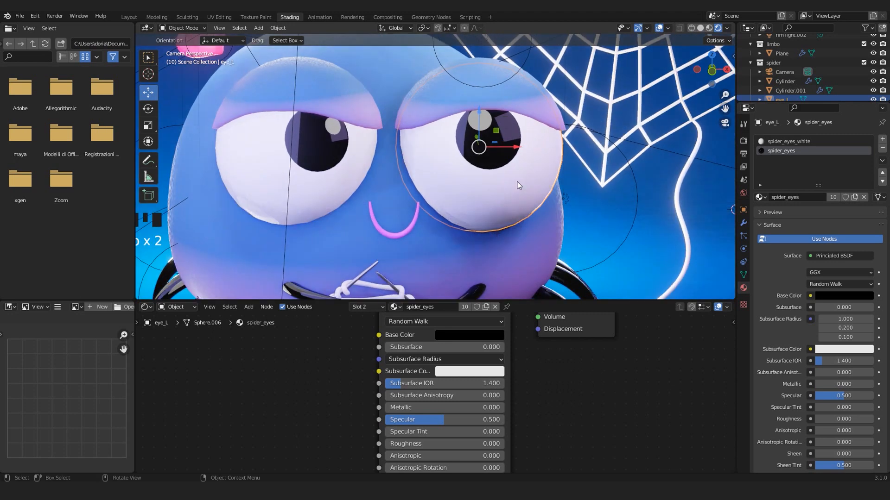
scroll(517, 182, down, 6)
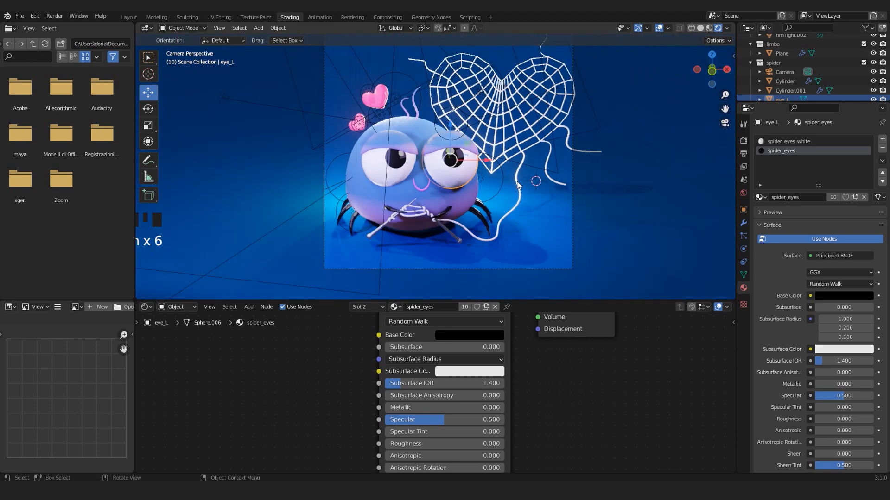
scroll(574, 176, up, 1)
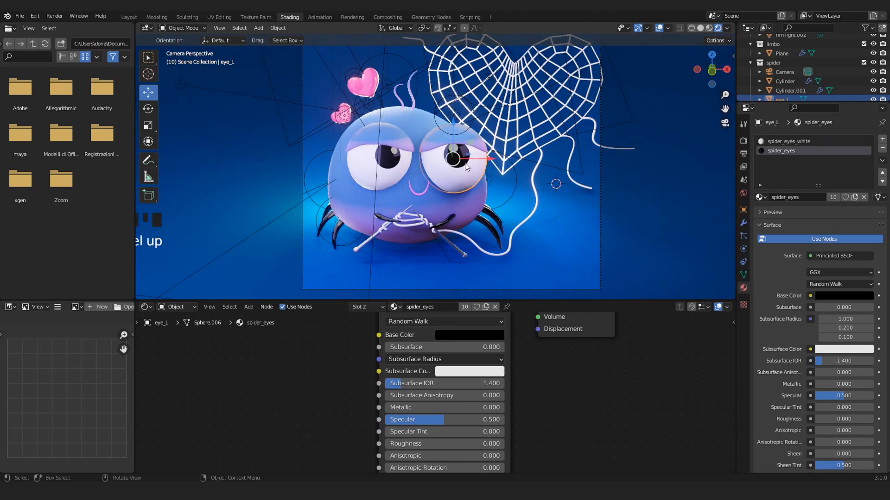
scroll(461, 149, up, 3)
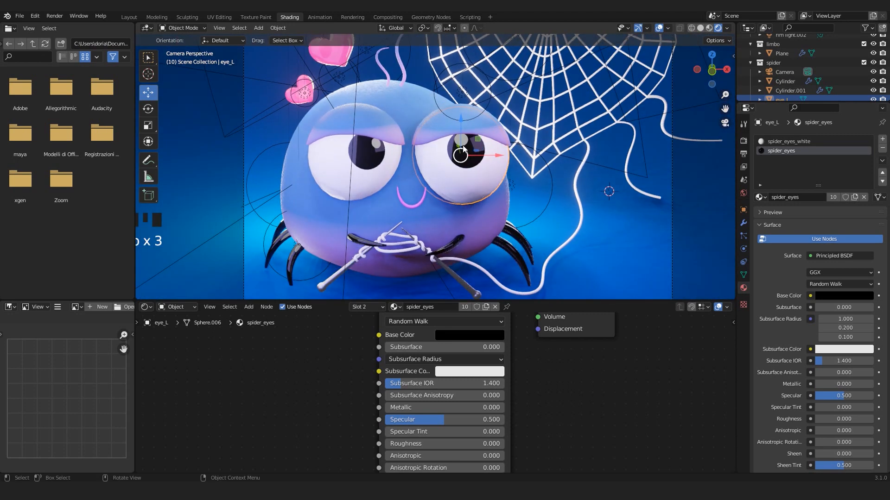
- Select the spider's front leg holding a knitting needle and examine its spider_eyes material
click(509, 252)
click(443, 247)
scroll(443, 226, down, 2)
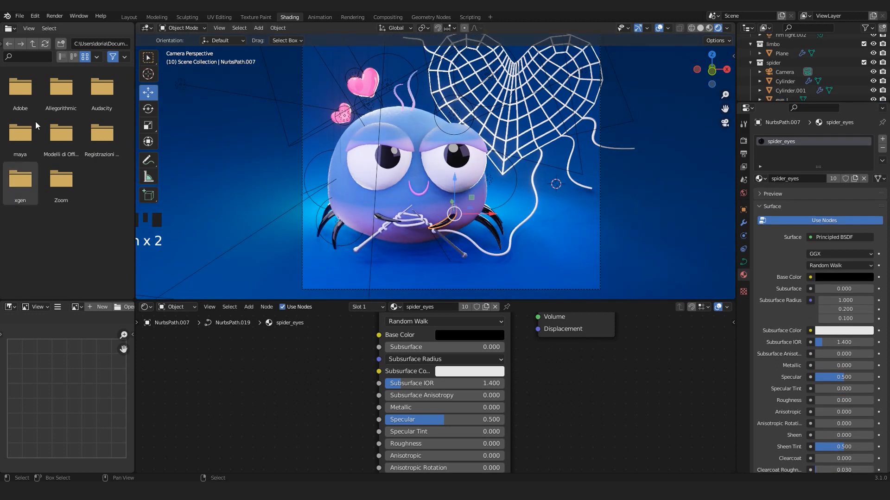
- Switch to the Layout workspace and select the small area light in front of the spider on the web's side
click(126, 17)
scroll(551, 176, down, 4)
middle_drag(551, 177, 389, 265)
scroll(481, 273, up, 2)
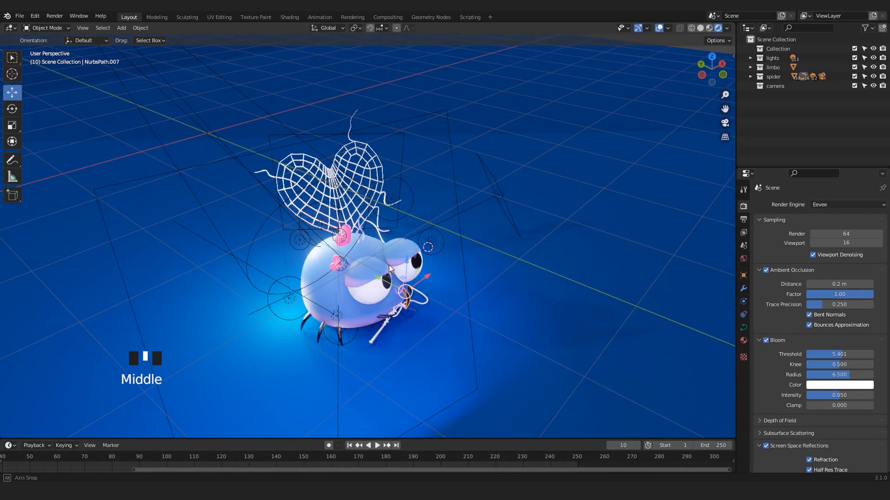
scroll(388, 265, up, 2)
middle_drag(544, 227, 413, 118)
click(413, 119)
scroll(386, 191, down, 2)
middle_drag(386, 191, 424, 228)
scroll(423, 228, down, 1)
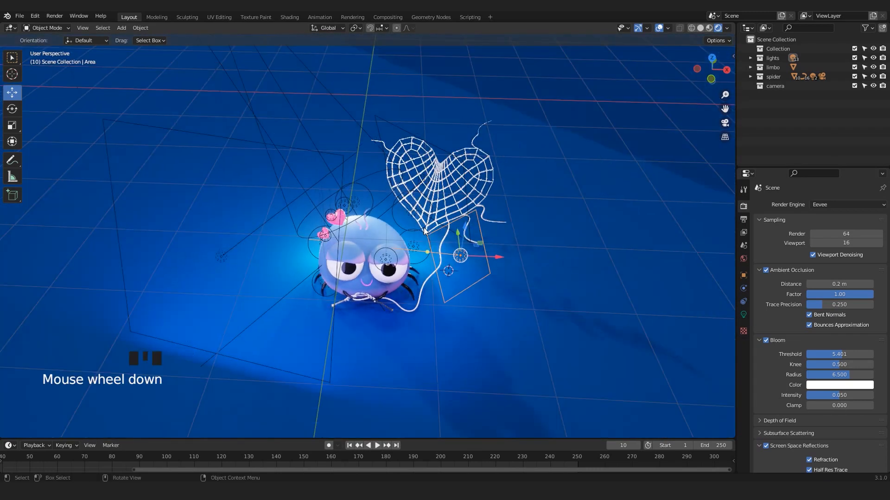
- From the top view, select the wide area light in front of the spider and examine its light settings
key(KP_7)
shift+middle_drag(345, 259, 287, 341)
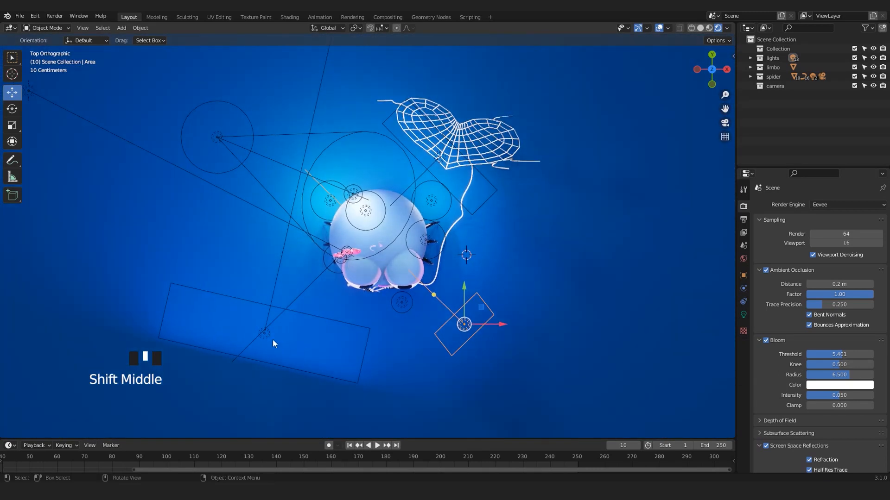
click(282, 338)
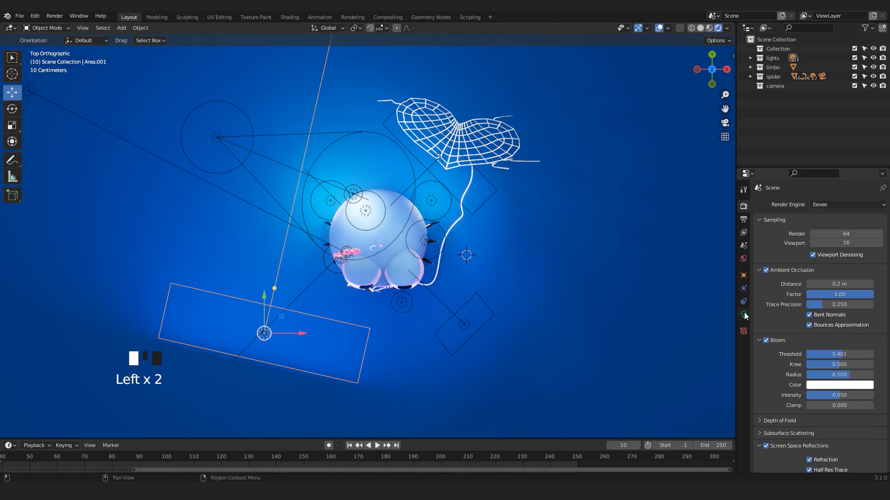
click(743, 315)
click(320, 363)
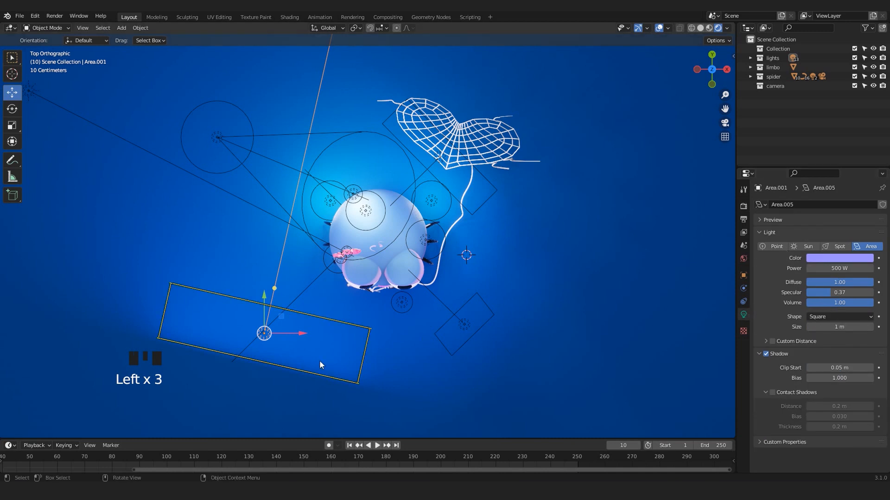
- Select the smaller front area light again and examine its light settings and placement in the scene
click(464, 325)
middle_drag(428, 348, 440, 388)
scroll(395, 337, down, 2)
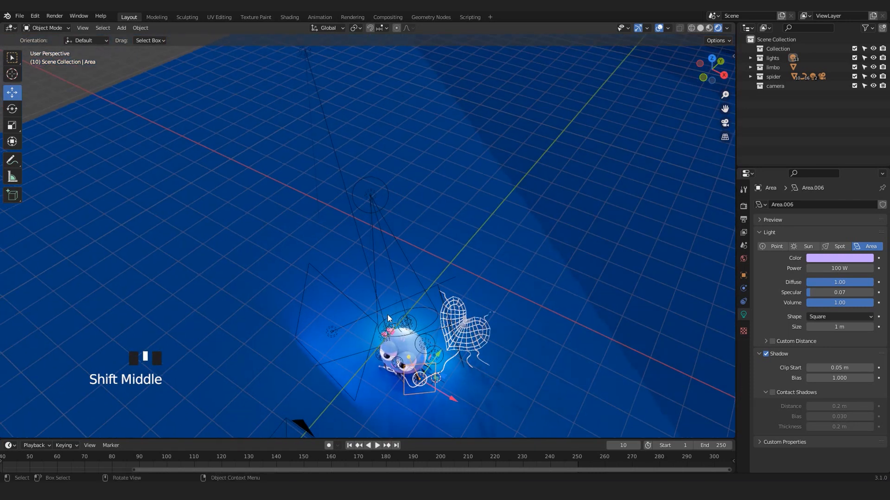
- Select the sun light high above the scene and examine its light settings and placement
click(306, 52)
middle_drag(335, 318, 365, 309)
middle_click(292, 110)
shift+middle_drag(292, 110, 331, 187)
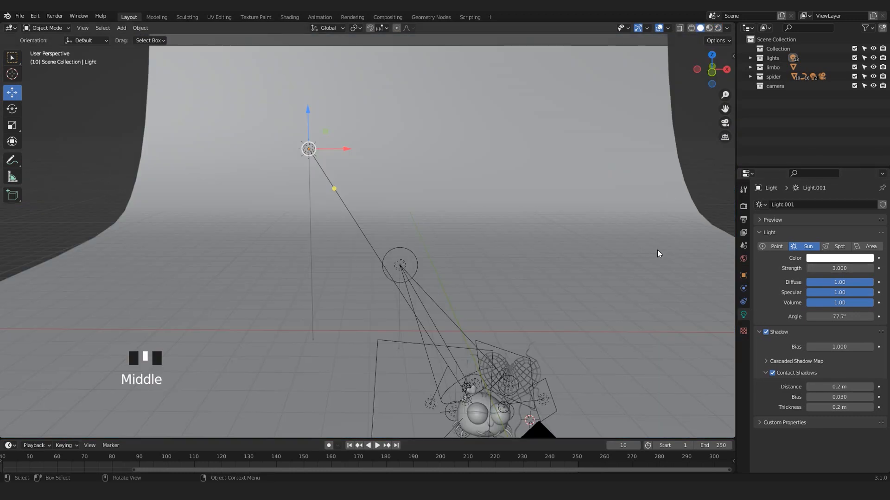
- Select the spot rim light above and behind the spider and examine its settings and cone direction
shift+middle_drag(450, 293, 393, 246)
click(357, 203)
middle_drag(306, 211, 308, 181)
scroll(376, 237, up, 2)
shift+middle_drag(361, 215, 369, 263)
scroll(369, 263, up, 1)
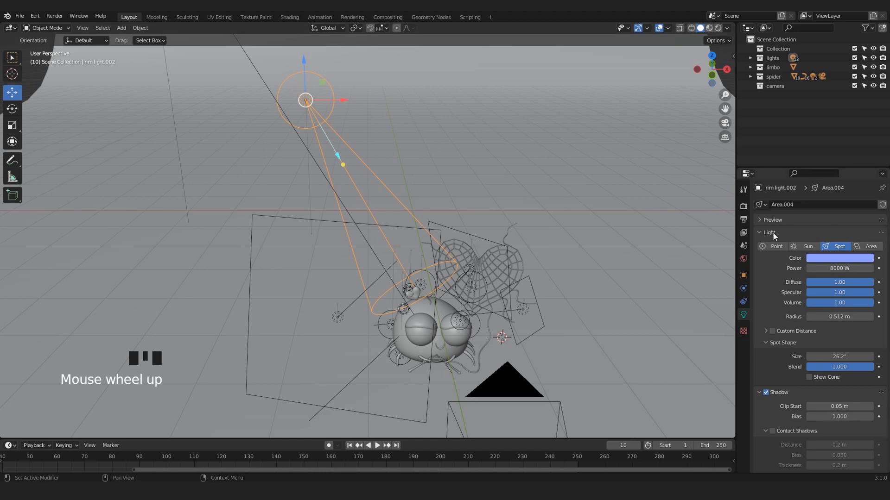
- Select the area rim light beside the heart-shaped web and examine its settings and placement
shift+middle_drag(515, 312, 362, 265)
scroll(361, 265, up, 2)
shift+middle_drag(518, 187, 473, 252)
click(447, 249)
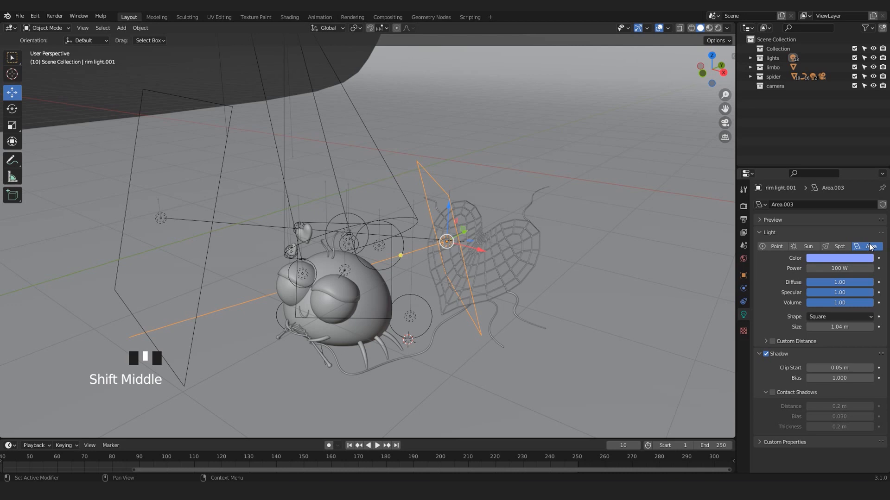
middle_drag(401, 275, 433, 165)
scroll(317, 230, up, 3)
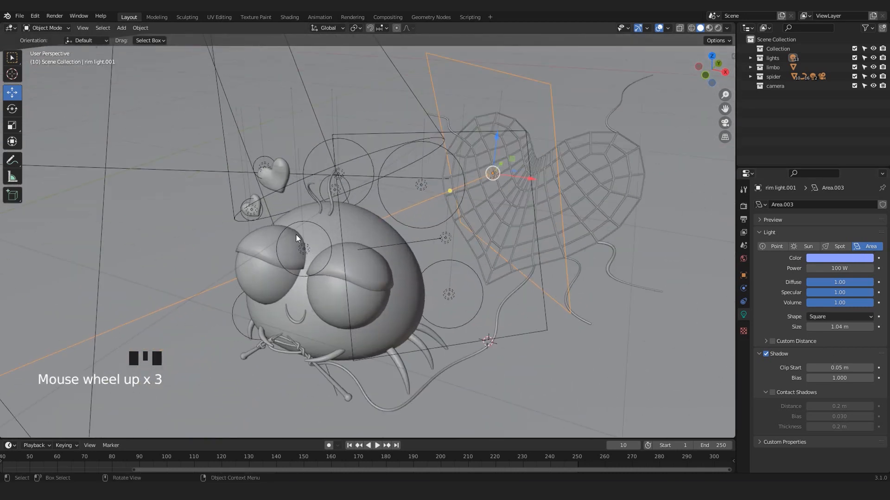
- Select the point light in front of the spider's eyes, examine its placement from several sides, and switch the viewport to rendered shading
click(304, 248)
middle_drag(319, 252, 403, 224)
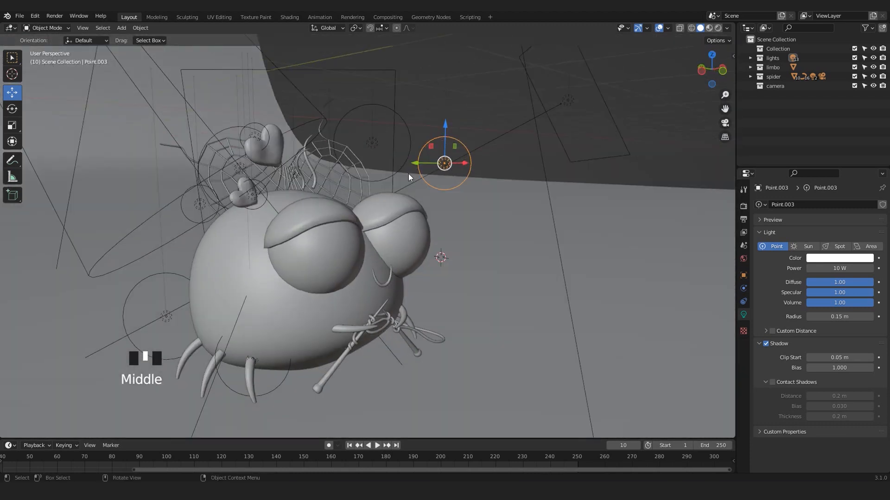
middle_drag(424, 206, 341, 212)
scroll(338, 215, up, 2)
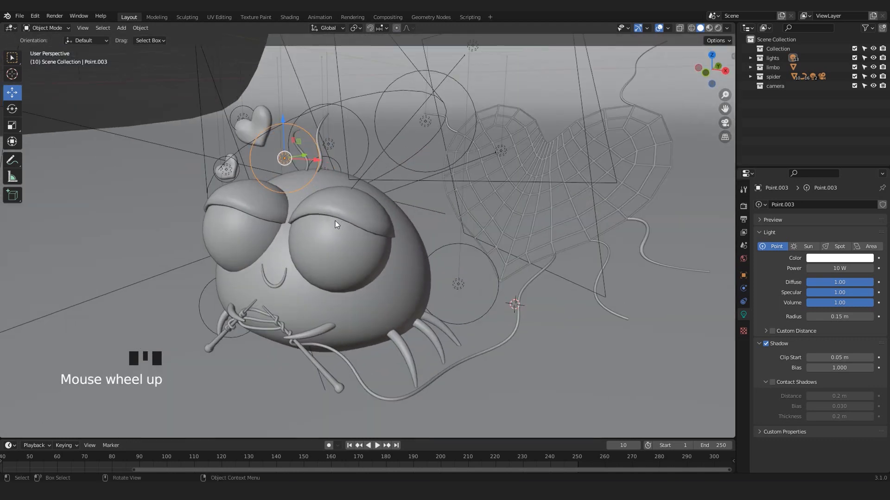
middle_drag(326, 249, 269, 172)
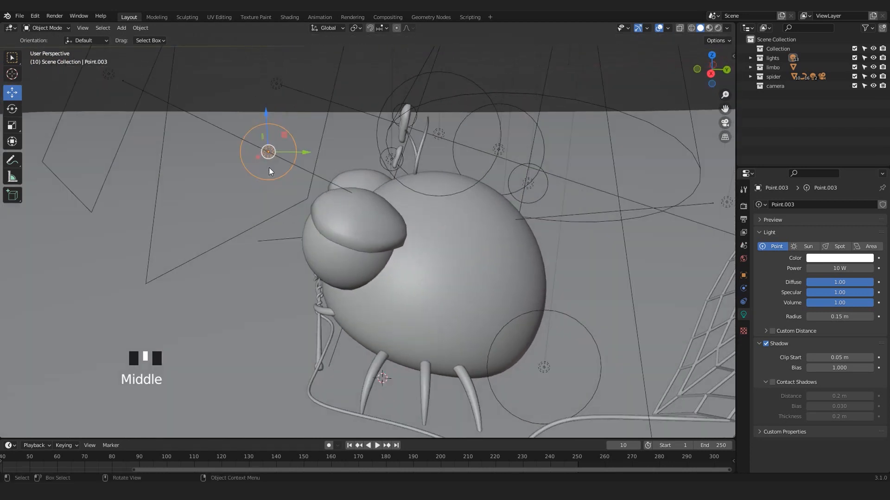
middle_drag(272, 208, 725, 20)
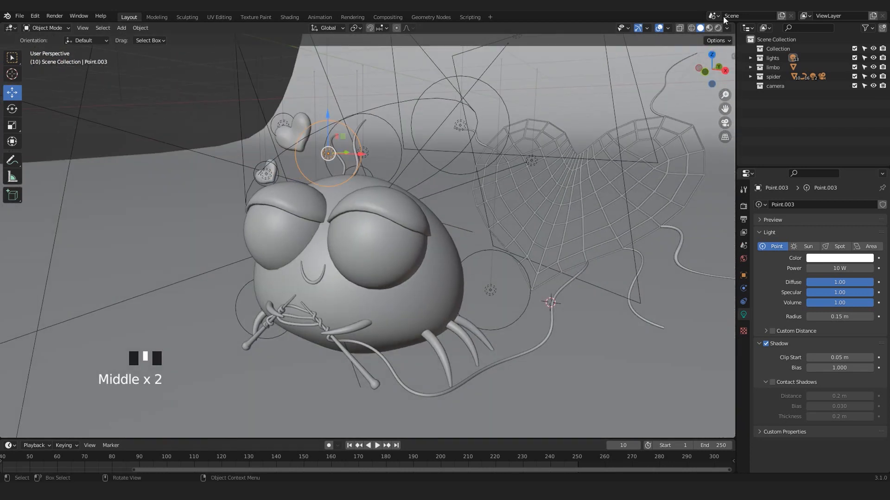
click(718, 28)
middle_drag(394, 166, 431, 161)
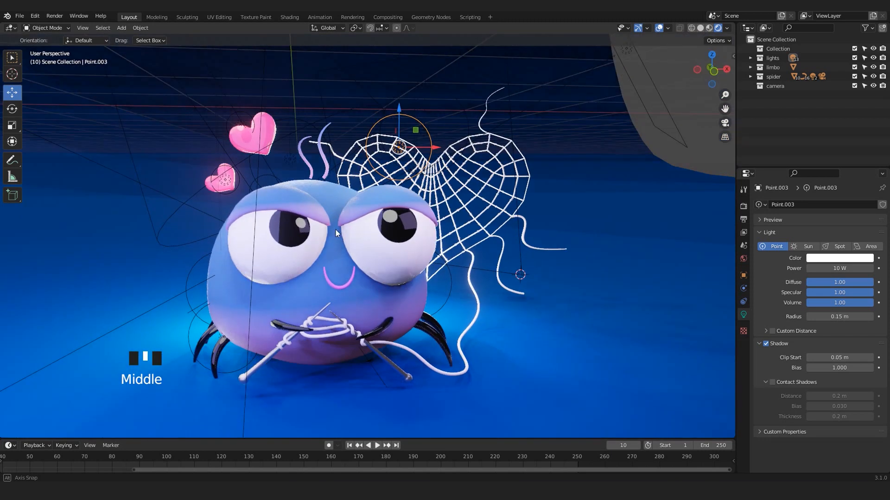
- Try moving and hiding the point light in front of the eyes to compare the pupil highlights, and undo both changes
key(g)
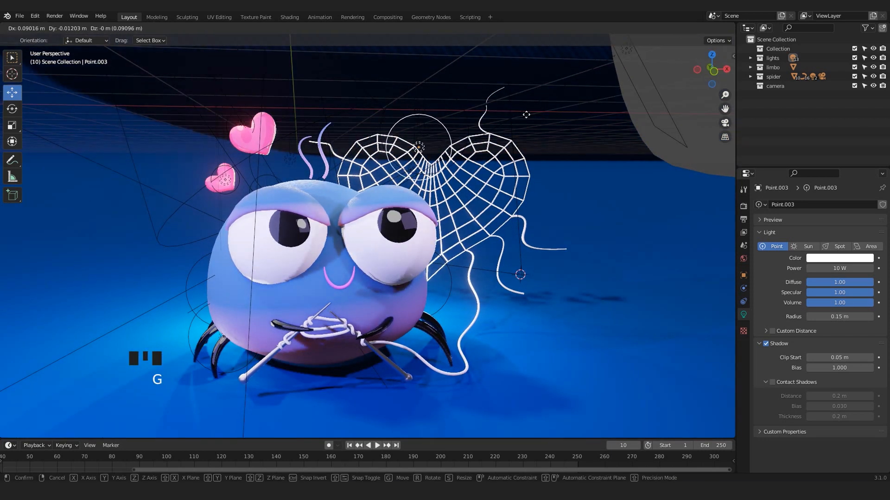
click(483, 154)
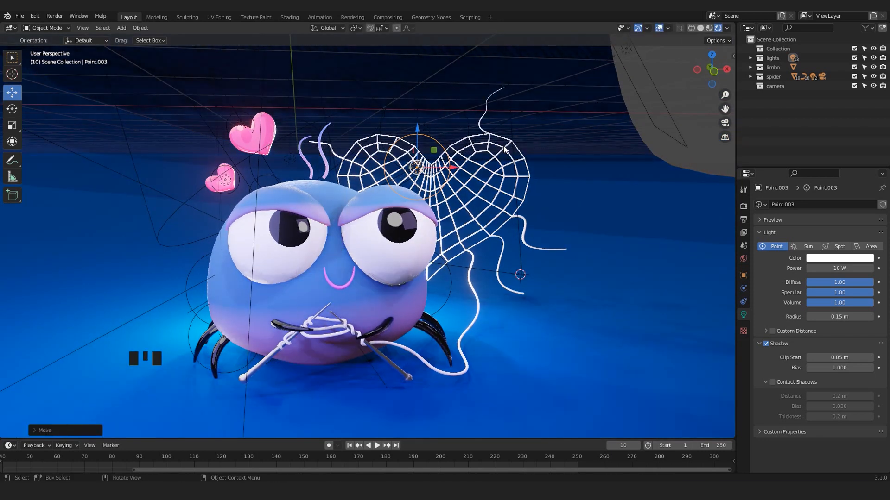
key(h)
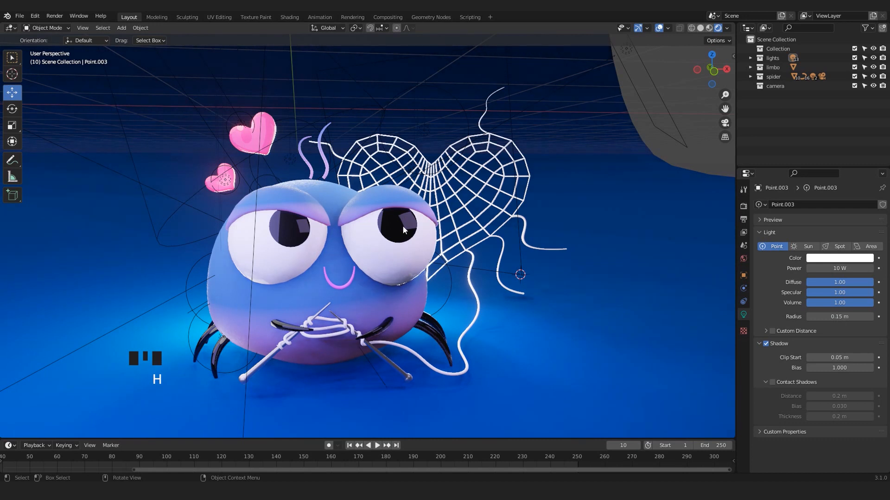
key(ctrl+z)
key(ctrl+z)
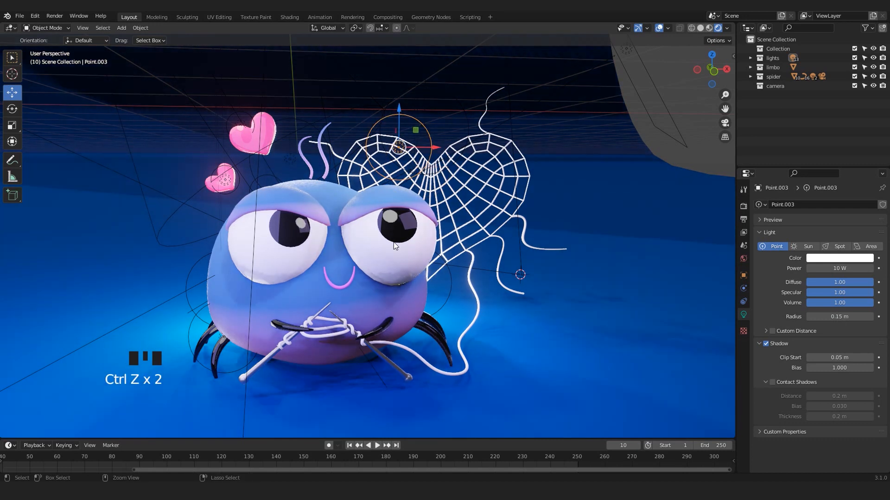
key(ctrl+z)
- Select the point light beside the spider's body near the web's tip, try hiding it, and undo the hiding
middle_drag(394, 242, 376, 140)
click(514, 261)
click(509, 261)
mouse_move(509, 261)
middle_down()
mouse_move(504, 272)
mouse_move(518, 251)
mouse_move(519, 268)
middle_up()
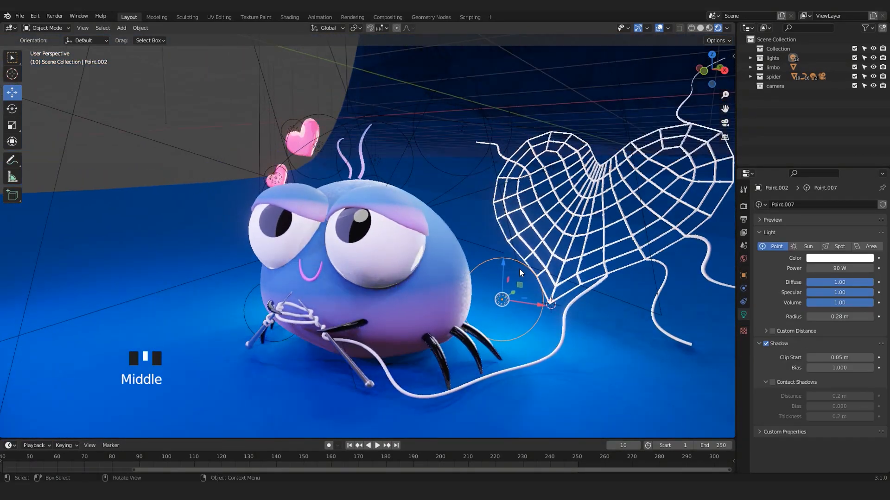
key(h)
key(ctrl+z)
- Select the point lights at the large and small pink hearts and examine their light settings
middle_drag(301, 276, 324, 259)
click(219, 185)
shift+middle_drag(278, 234, 370, 232)
scroll(438, 301, up, 3)
click(417, 154)
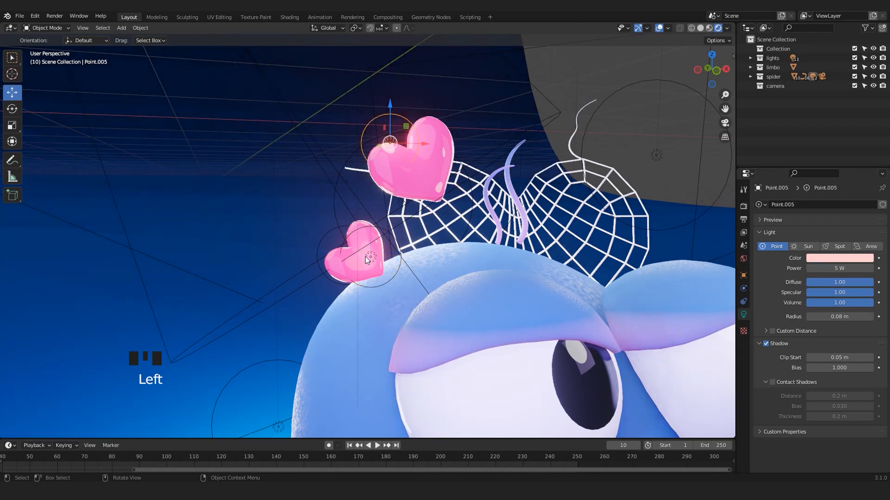
click(367, 259)
- Select the point light beside the spider's body on the side away from the web and examine its settings
scroll(367, 260, down, 4)
middle_drag(367, 260, 294, 338)
click(310, 342)
- Render the scene from the camera view, inspect the finished image, and return to the viewport
key(KP_0)
key(F12)
scroll(252, 339, up, 2)
scroll(372, 326, down, 3)
scroll(370, 323, up, 2)
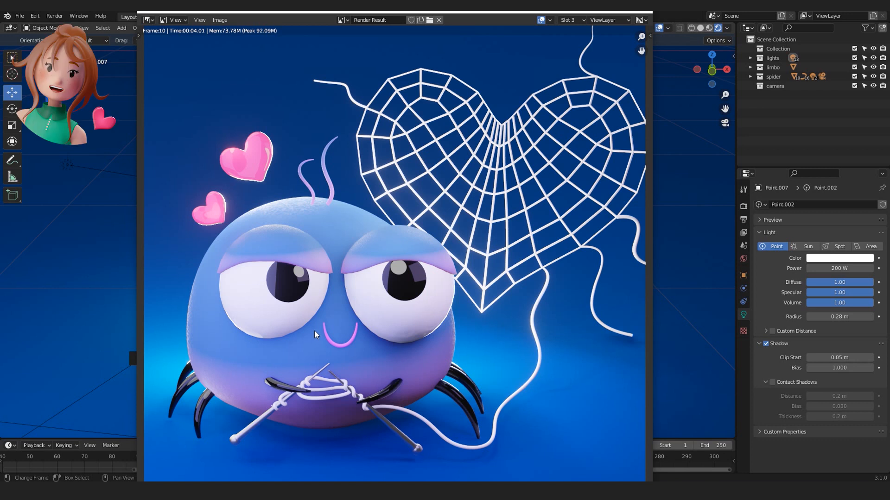
scroll(395, 254, down, 2)
click(438, 229)
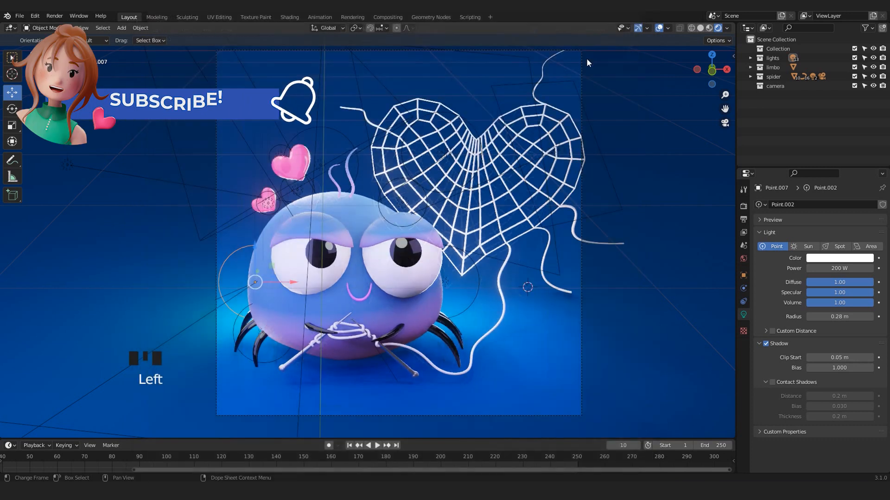
- Examine the finished spider, web and hearts from several angles in the rendered viewport
middle_drag(417, 223, 429, 275)
scroll(429, 274, up, 2)
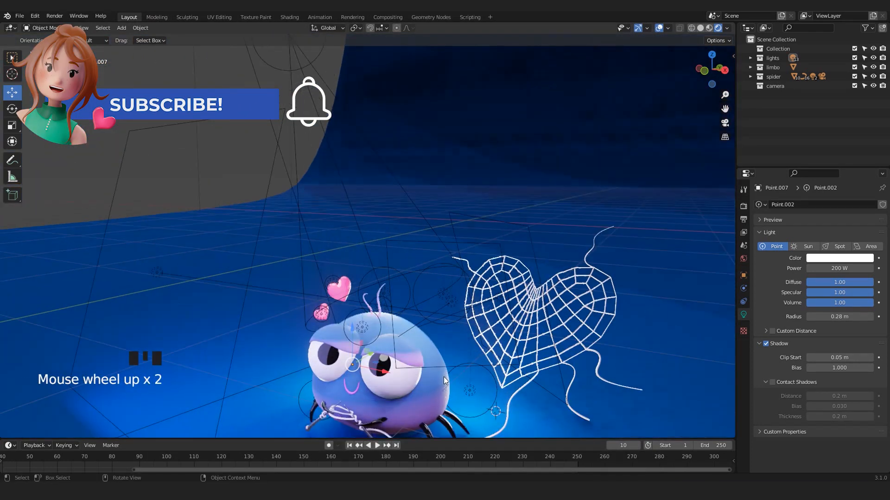
shift+middle_drag(443, 376, 439, 269)
scroll(438, 267, up, 2)
middle_drag(278, 354, 422, 280)
scroll(412, 277, up, 2)
scroll(393, 283, down, 2)
scroll(407, 269, up, 1)
scroll(421, 280, down, 1)
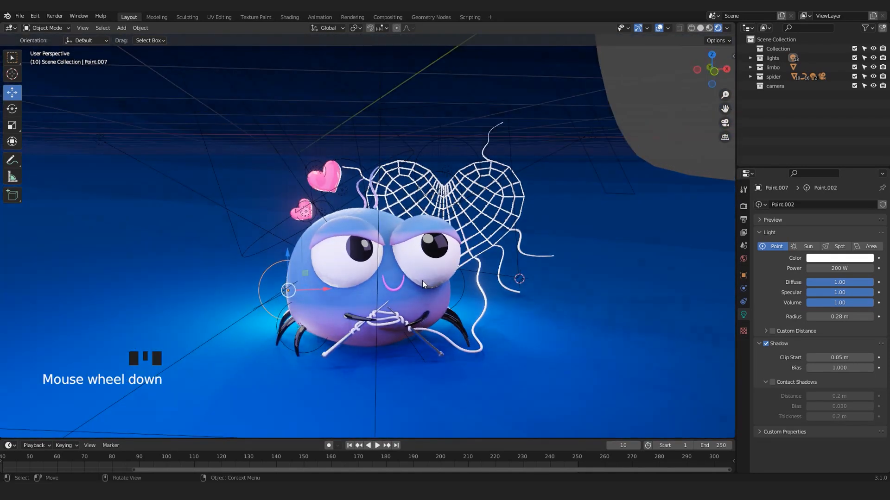
scroll(361, 279, up, 1)
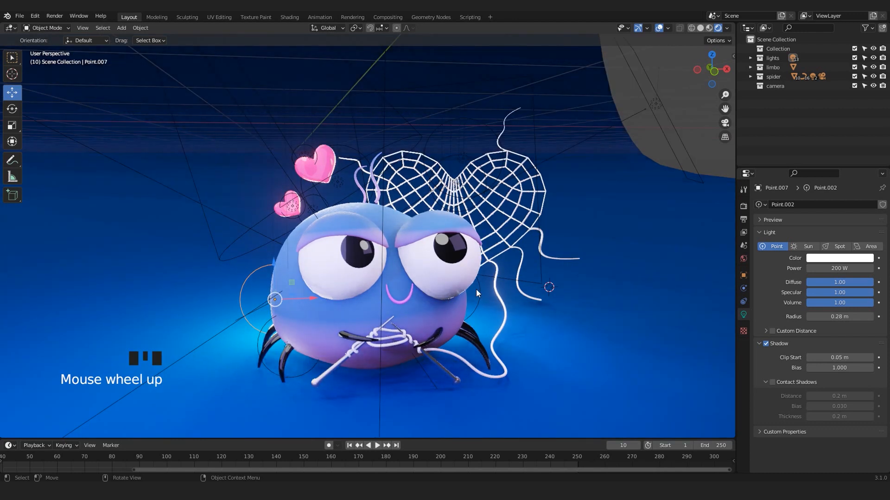